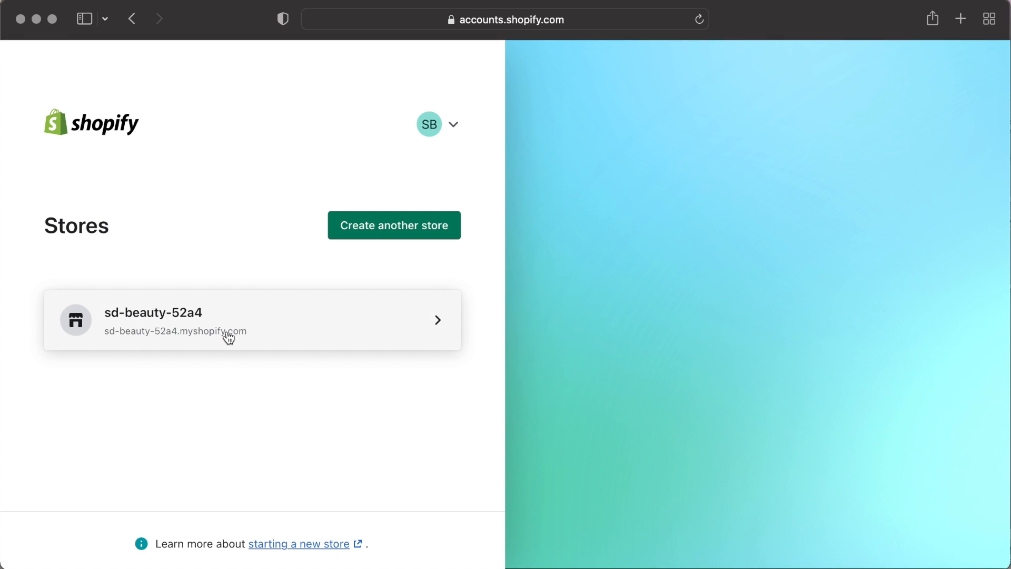
Browse the Online Store themes page and return to the Home dashboard.
{"action": "left_click", "coordinate": [227, 332]}
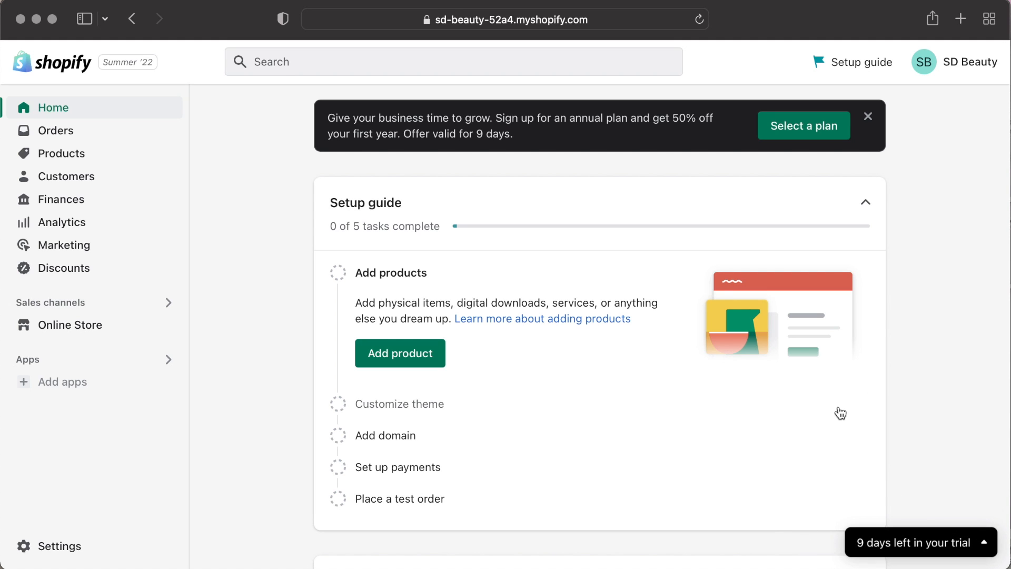
{"action": "left_click", "coordinate": [102, 328]}
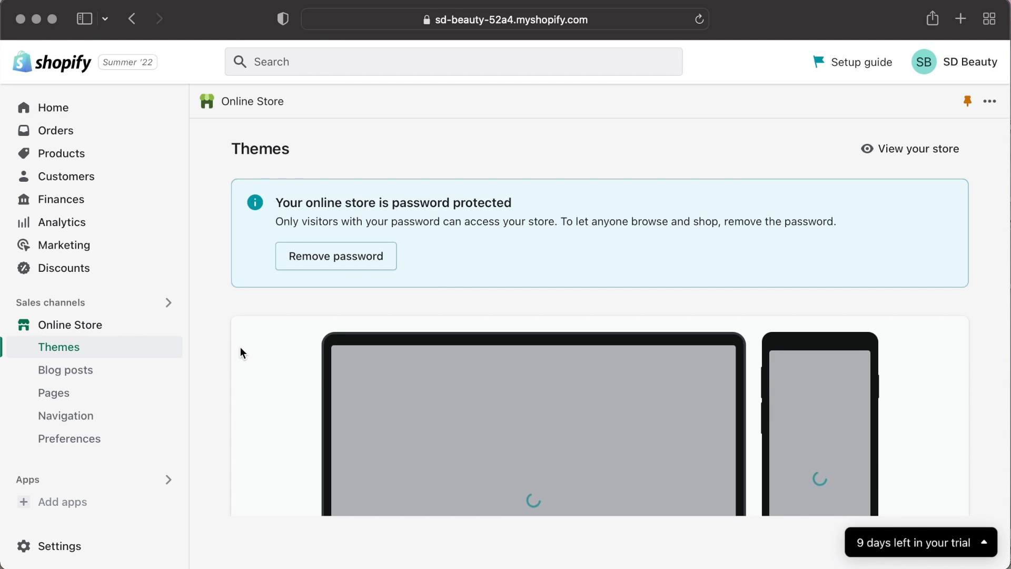
{"action": "scroll", "coordinate": [240, 347], "scroll_direction": "down", "scroll_amount": 15}
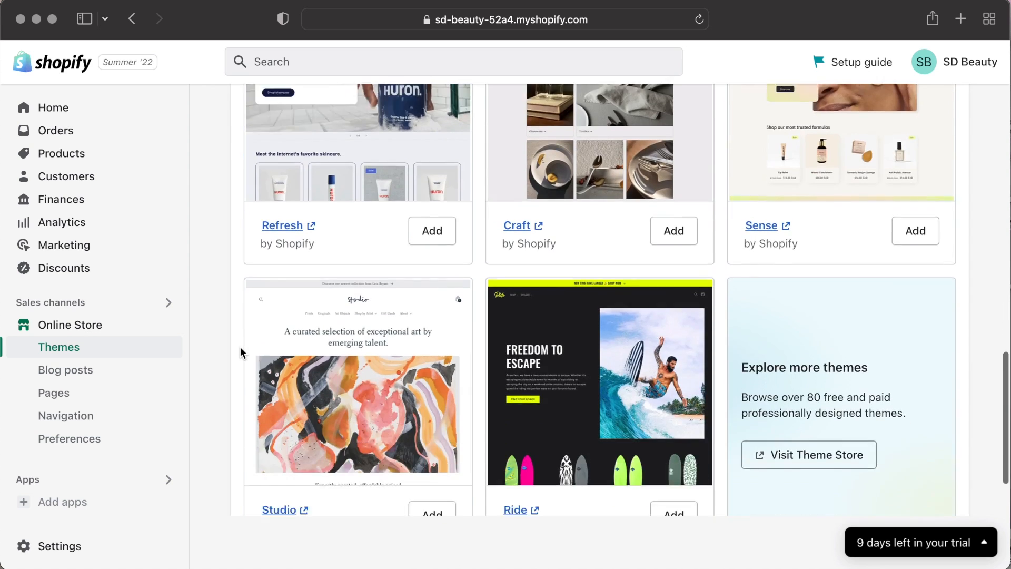
{"action": "scroll", "coordinate": [241, 351], "scroll_direction": "up", "scroll_amount": 15}
{"action": "left_click", "coordinate": [75, 110]}
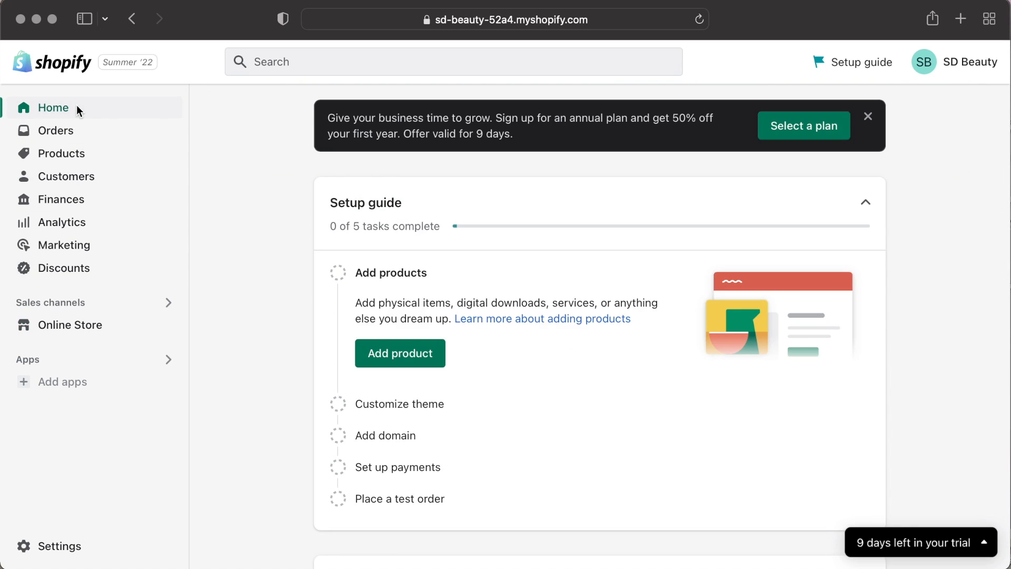
{"action": "scroll", "coordinate": [562, 423], "scroll_direction": "down", "scroll_amount": 10}
{"action": "scroll", "coordinate": [191, 238], "scroll_direction": "up", "scroll_amount": 10}
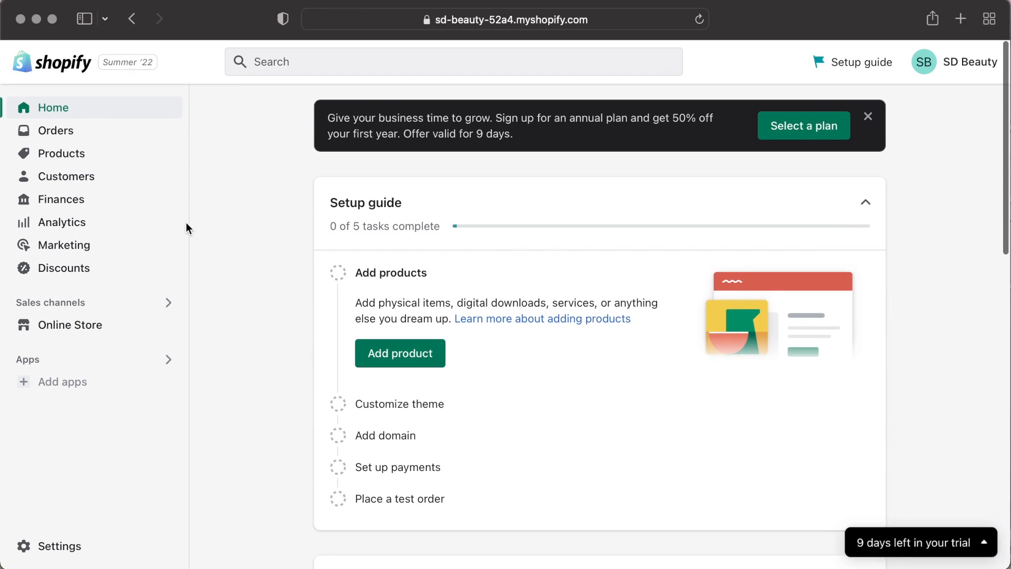
Open Orders and its abandoned checkouts list, then go to the Products section.
{"action": "left_click", "coordinate": [132, 131]}
{"action": "left_click", "coordinate": [124, 179]}
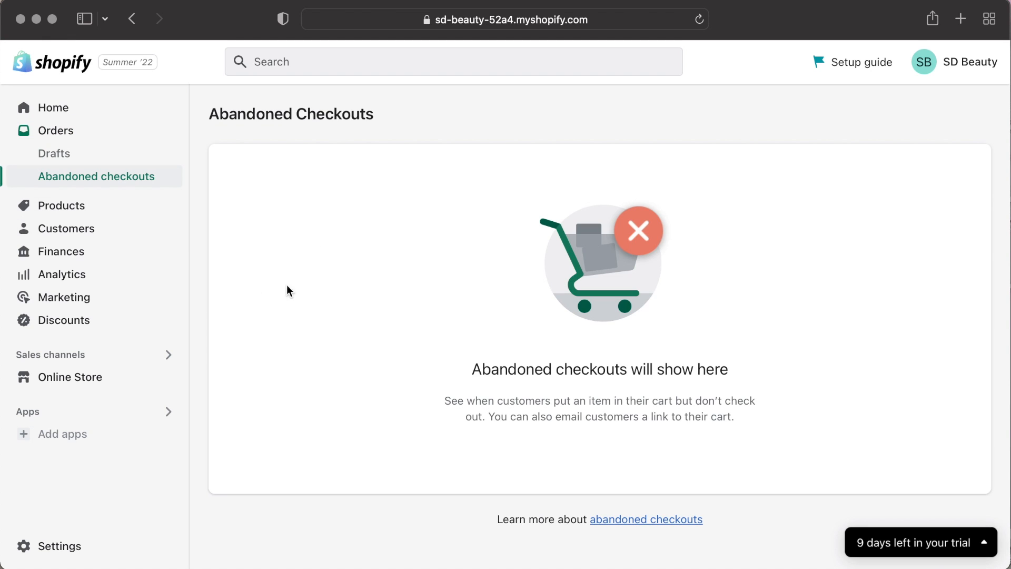
{"action": "left_click", "coordinate": [116, 210]}
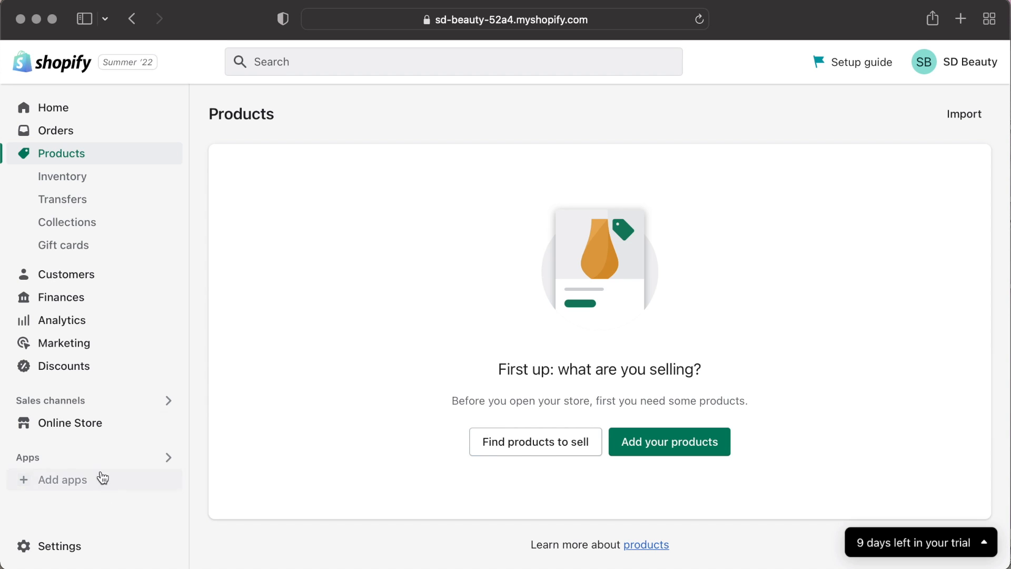
Start adding a new product and review the sections of the product form.
{"action": "left_click", "coordinate": [682, 448]}
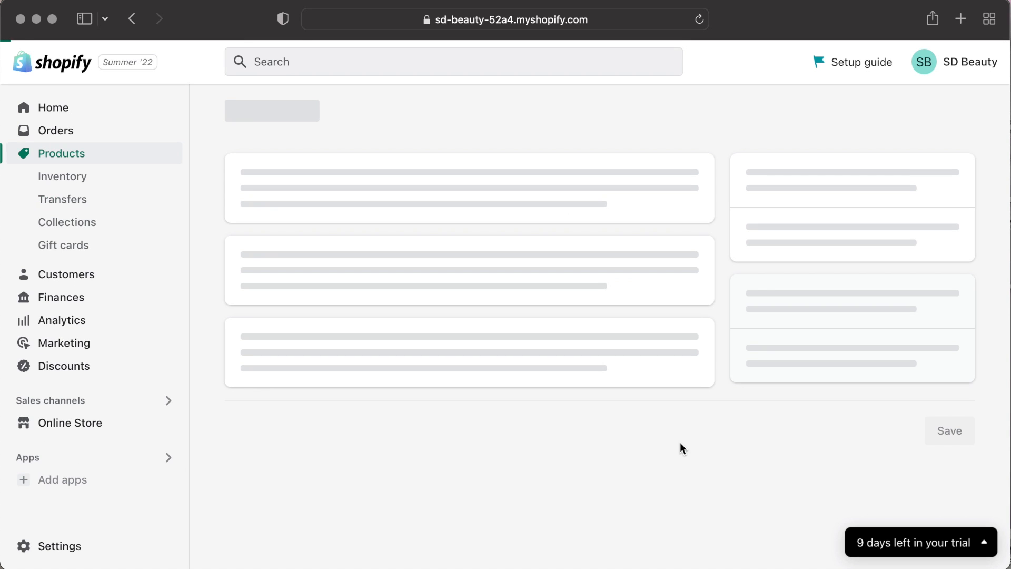
{"action": "scroll", "coordinate": [626, 375], "scroll_direction": "down", "scroll_amount": 2}
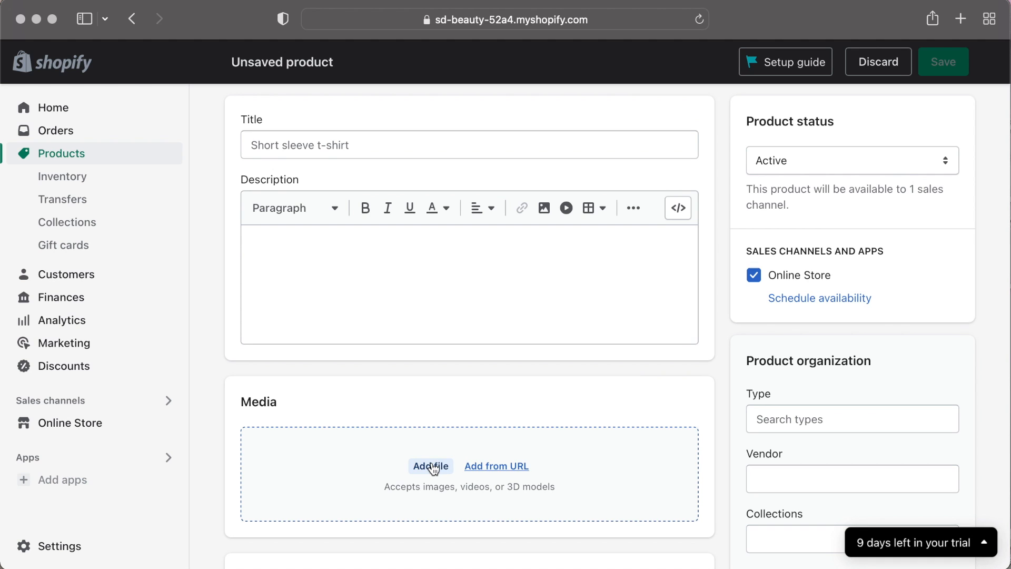
{"action": "scroll", "coordinate": [434, 458], "scroll_direction": "down", "scroll_amount": 15}
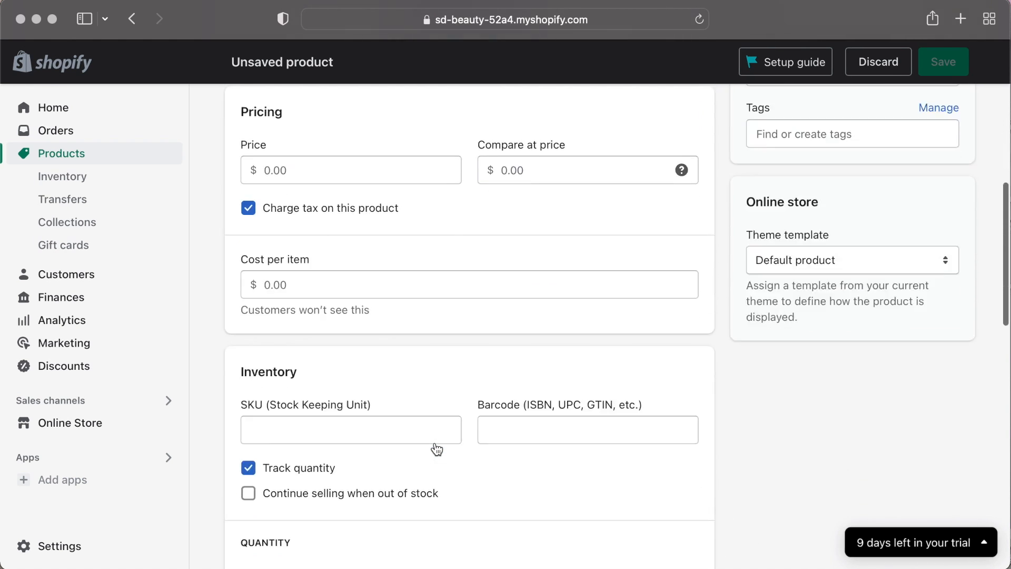
{"action": "scroll", "coordinate": [437, 449], "scroll_direction": "up", "scroll_amount": 12}
{"action": "scroll", "coordinate": [437, 449], "scroll_direction": "up", "scroll_amount": 4}
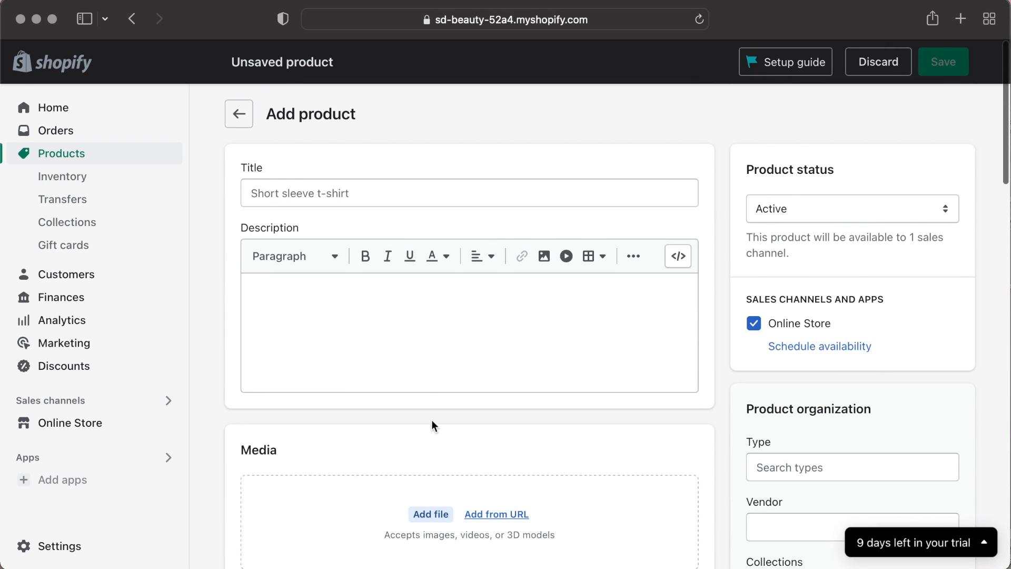
{"action": "left_click", "coordinate": [390, 191]}
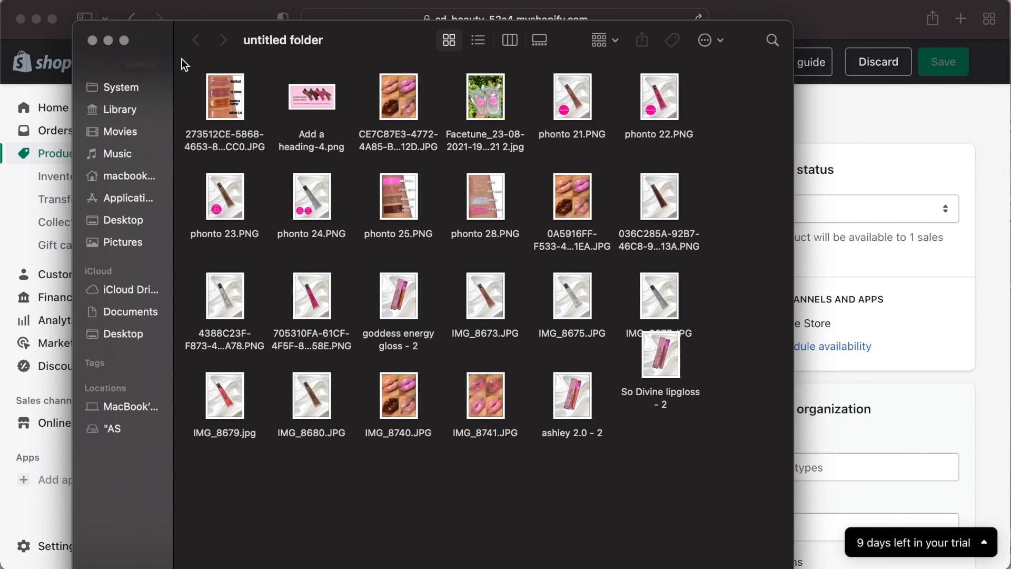
Move the image folder window beside the product form.
{"action": "left_click_drag", "start_coordinate": [184, 97], "coordinate": [272, 104]}
{"action": "left_click_drag", "start_coordinate": [398, 481], "coordinate": [571, 489]}
{"action": "left_click_drag", "start_coordinate": [350, 42], "coordinate": [849, 76]}
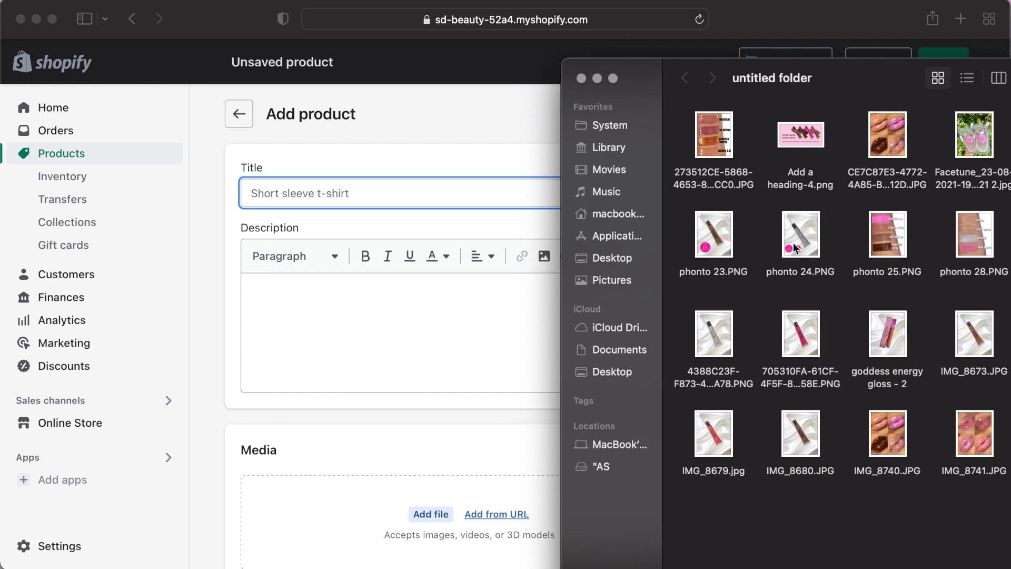
{"action": "left_click_drag", "start_coordinate": [719, 428], "coordinate": [438, 511]}
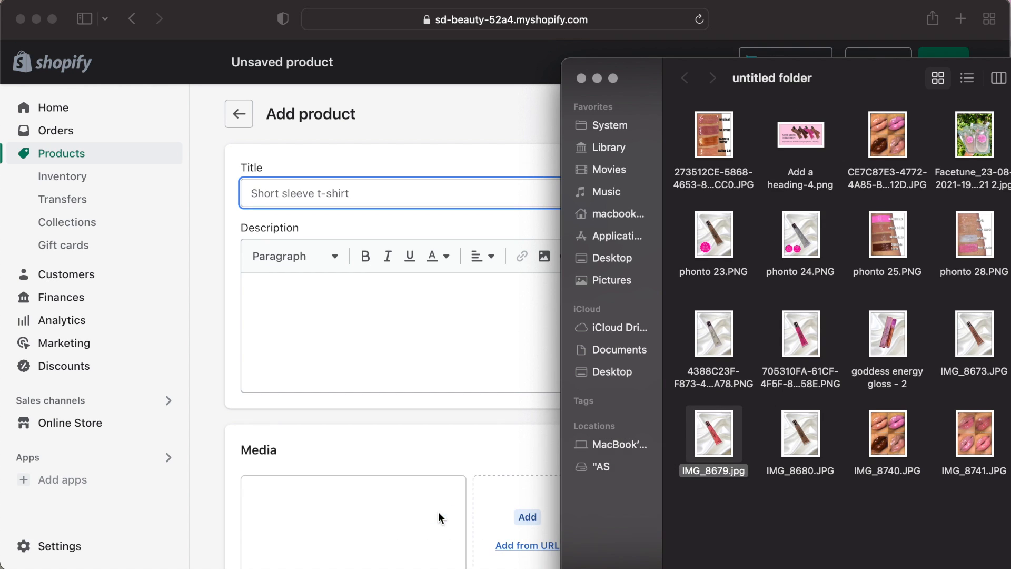
{"action": "left_click_drag", "start_coordinate": [994, 454], "coordinate": [536, 522]}
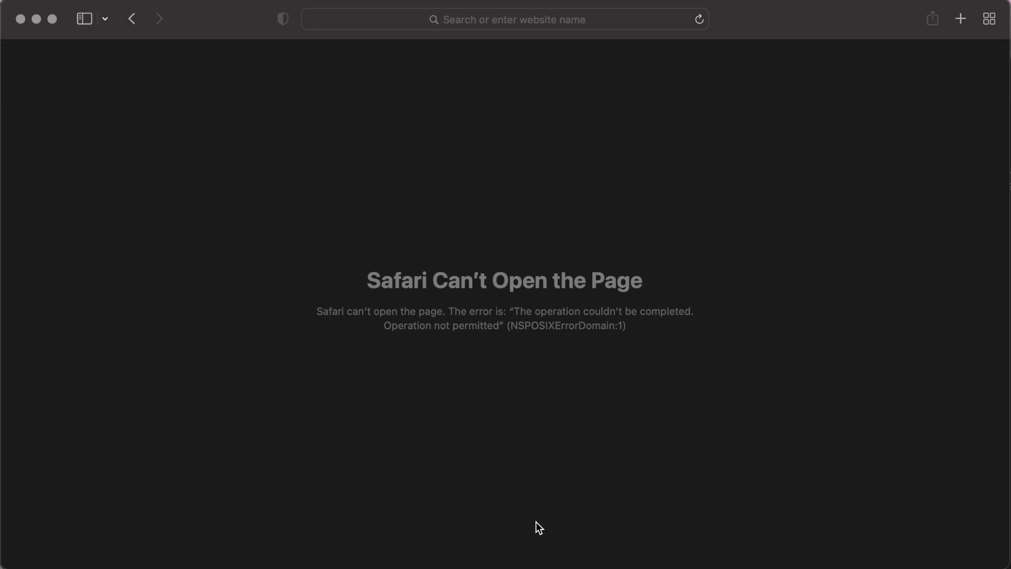
{"action": "left_click", "coordinate": [132, 19]}
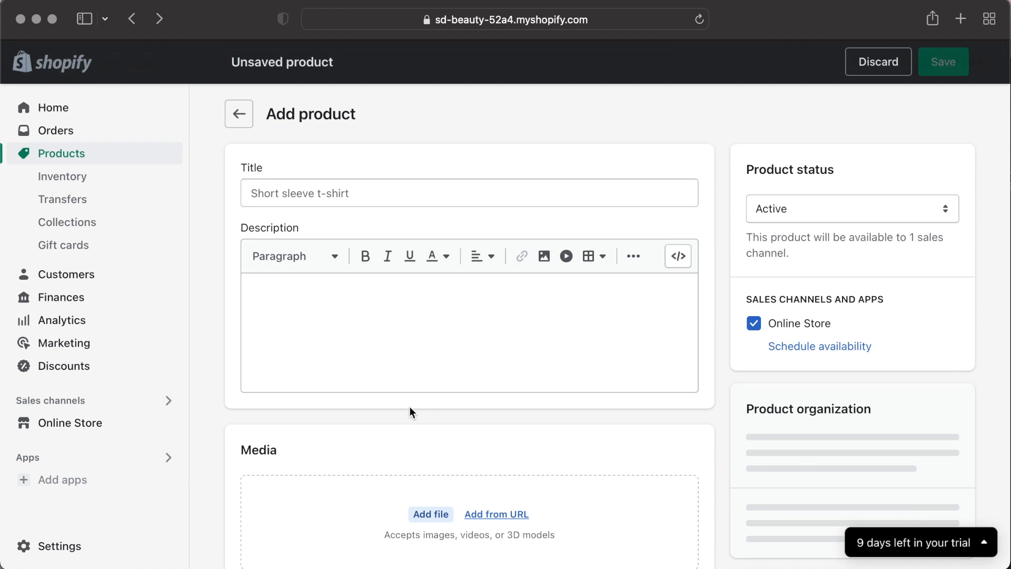
Upload IMG_8741.JPG and IMG_8679.jpg into the product's Media area.
{"action": "scroll", "coordinate": [409, 406], "scroll_direction": "down", "scroll_amount": 1}
{"action": "left_click", "coordinate": [1010, 337]}
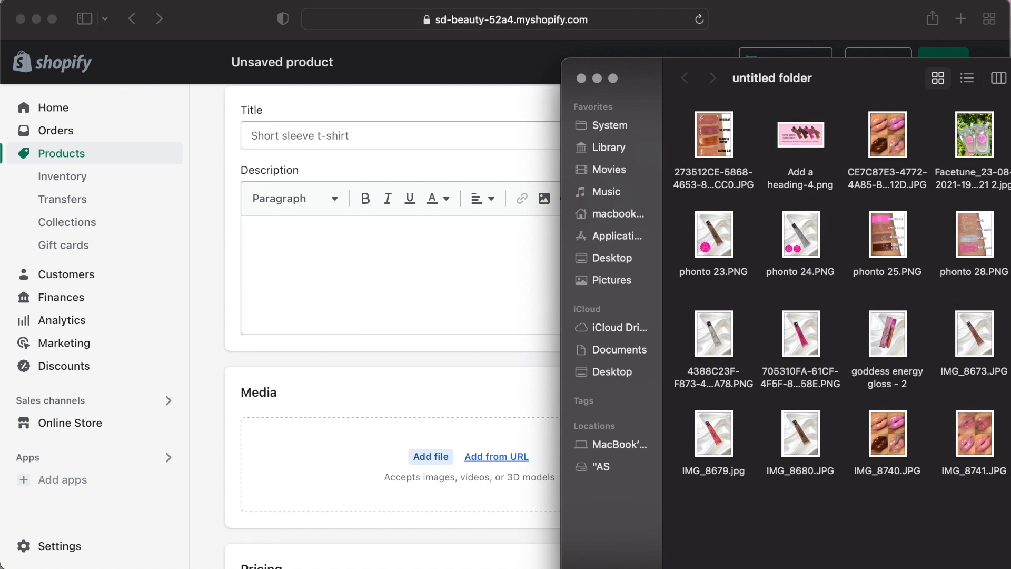
{"action": "left_click_drag", "start_coordinate": [983, 440], "coordinate": [441, 466]}
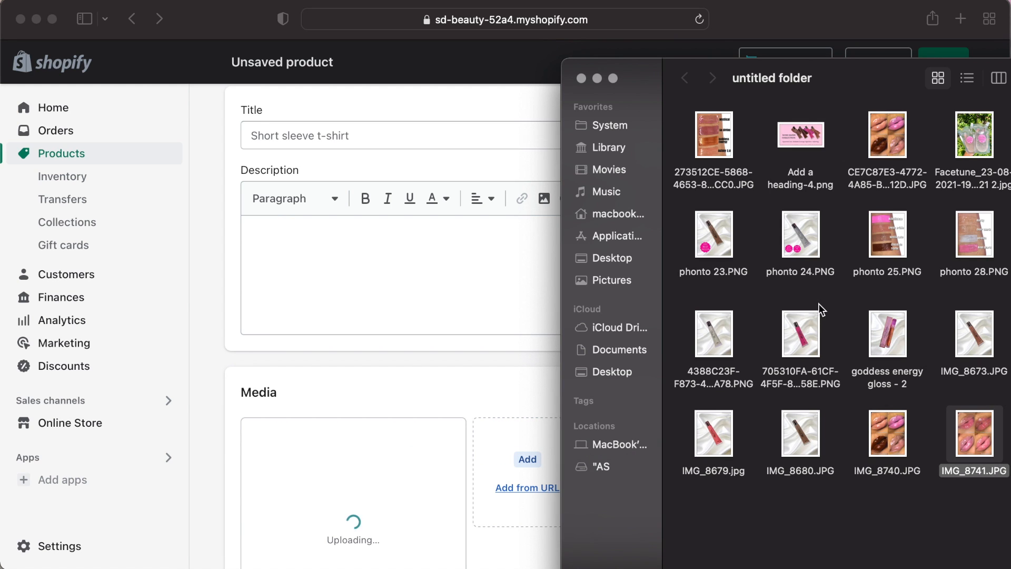
{"action": "left_click_drag", "start_coordinate": [726, 421], "coordinate": [408, 466]}
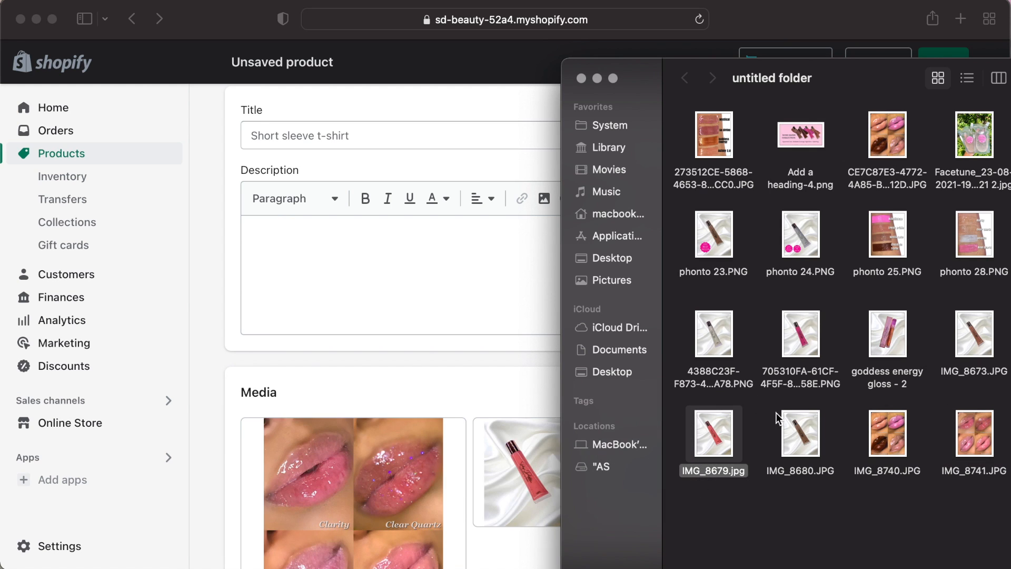
Reorder the media so the pink tube image comes first.
{"action": "left_click_drag", "start_coordinate": [972, 237], "coordinate": [434, 457]}
{"action": "left_click_drag", "start_coordinate": [523, 473], "coordinate": [313, 467]}
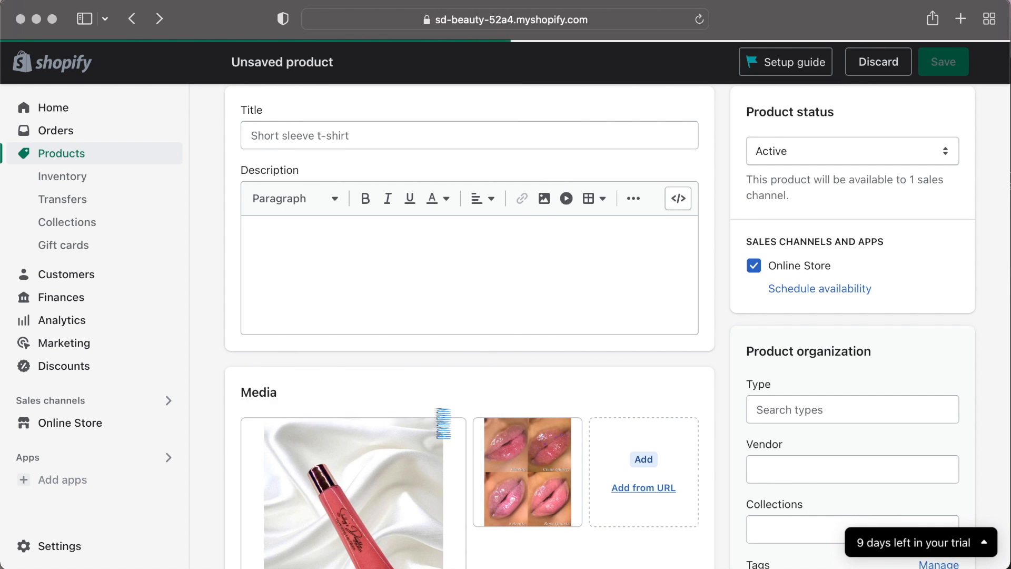
Title the product Rose Quartz - Lipgloss.
{"action": "scroll", "coordinate": [443, 423], "scroll_direction": "down", "scroll_amount": 4}
{"action": "scroll", "coordinate": [555, 349], "scroll_direction": "up", "scroll_amount": 5}
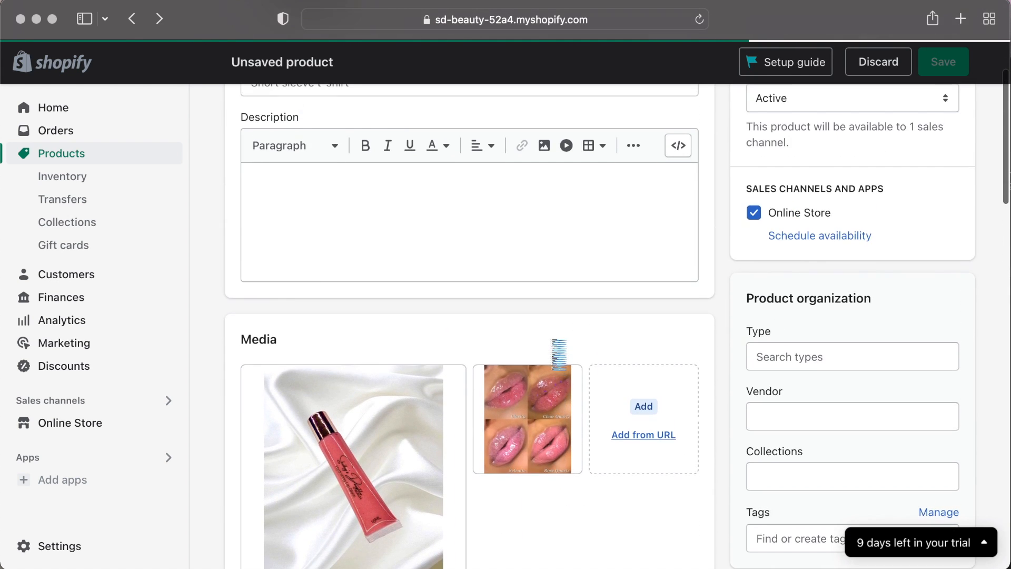
{"action": "left_click", "coordinate": [365, 156]}
{"action": "type", "text": "Rose Quartz - Lipgl"}
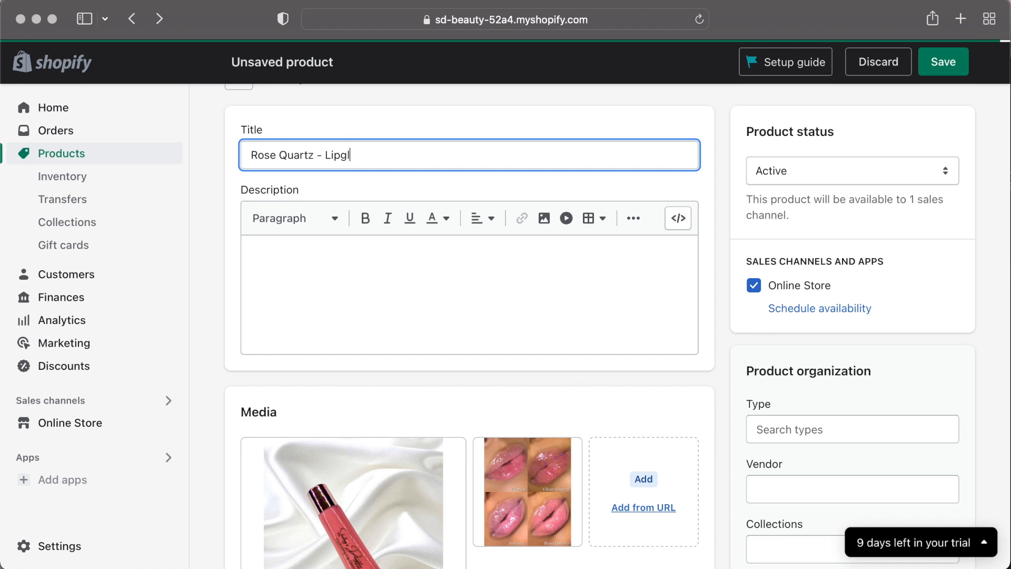
{"action": "type", "text": "oss"}
Write the description lines Ingredients - Listed Here and Products Benefits Etc.
{"action": "scroll", "coordinate": [408, 273], "scroll_direction": "down", "scroll_amount": 1}
{"action": "left_click", "coordinate": [404, 268]}
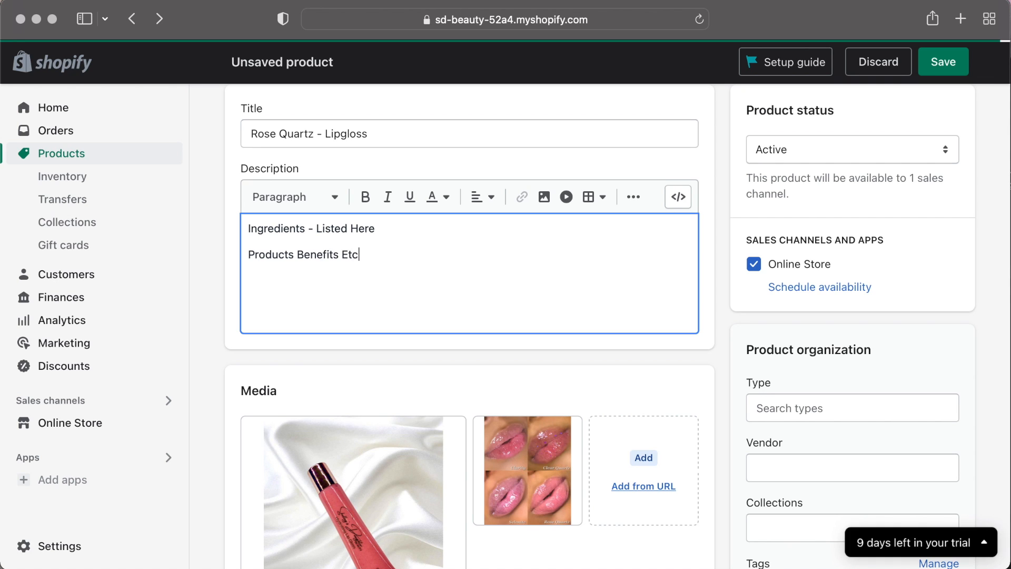
{"action": "right_click", "coordinate": [452, 251]}
{"action": "key", "text": "Escape"}
Set the price to $9.99 and the shop location quantity to 3.
{"action": "scroll", "coordinate": [498, 368], "scroll_direction": "down", "scroll_amount": 10}
{"action": "left_click", "coordinate": [313, 192]}
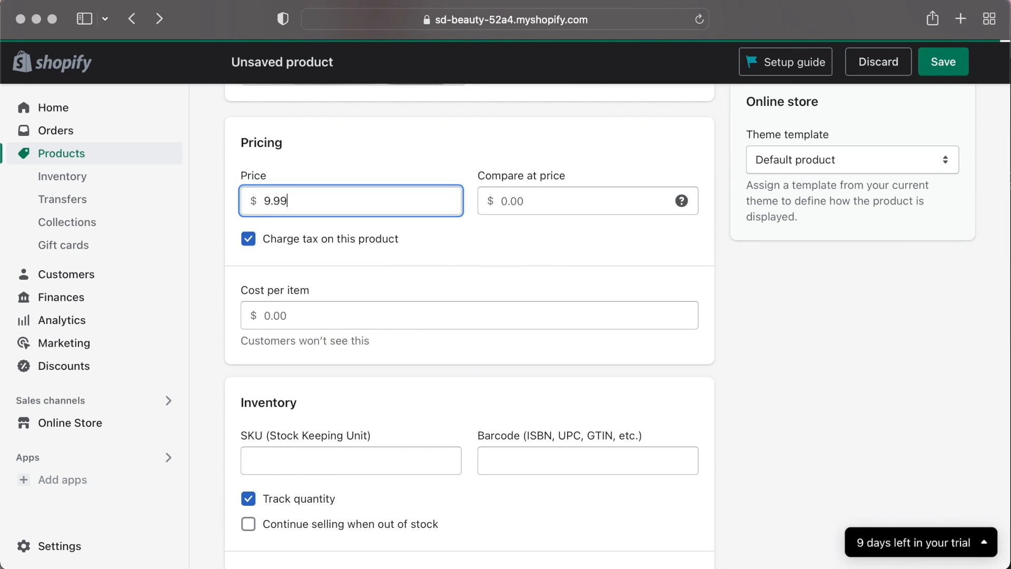
{"action": "scroll", "coordinate": [331, 369], "scroll_direction": "down", "scroll_amount": 5}
{"action": "left_click", "coordinate": [615, 485]}
{"action": "key", "text": "BackSpace"}
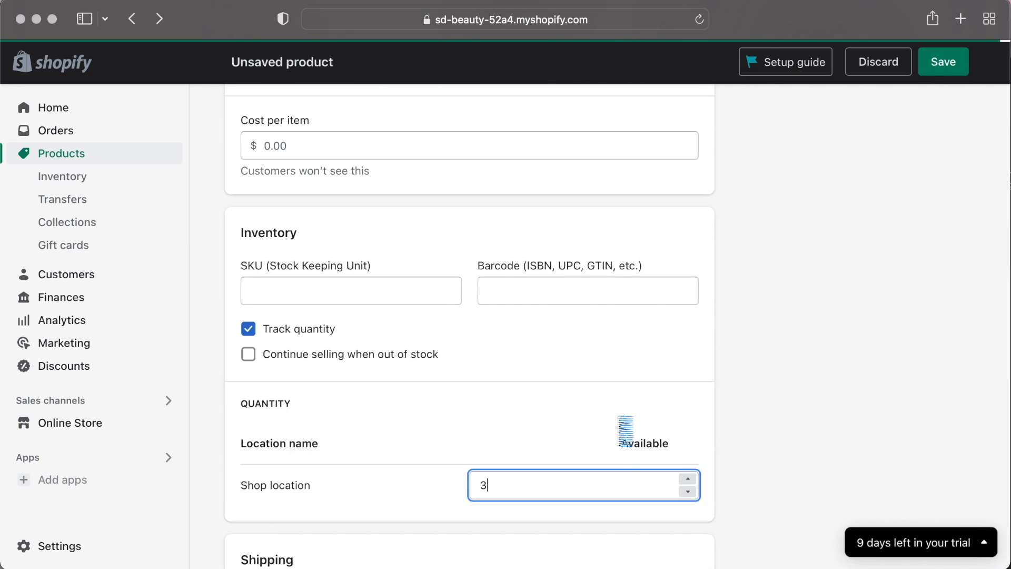
Enter 7 as the product's shipping weight.
{"action": "scroll", "coordinate": [591, 428], "scroll_direction": "up", "scroll_amount": 2}
{"action": "scroll", "coordinate": [492, 361], "scroll_direction": "down", "scroll_amount": 10}
{"action": "left_click", "coordinate": [315, 252]}
{"action": "key", "text": "BackSpace"}
{"action": "type", "text": "7"}
{"action": "left_click", "coordinate": [396, 249]}
{"action": "left_click", "coordinate": [392, 263]}
{"action": "left_click", "coordinate": [323, 255]}
Set the country/region of origin to United States.
{"action": "scroll", "coordinate": [551, 324], "scroll_direction": "down", "scroll_amount": 3}
{"action": "left_click", "coordinate": [542, 314]}
{"action": "scroll", "coordinate": [510, 431], "scroll_direction": "down", "scroll_amount": 15}
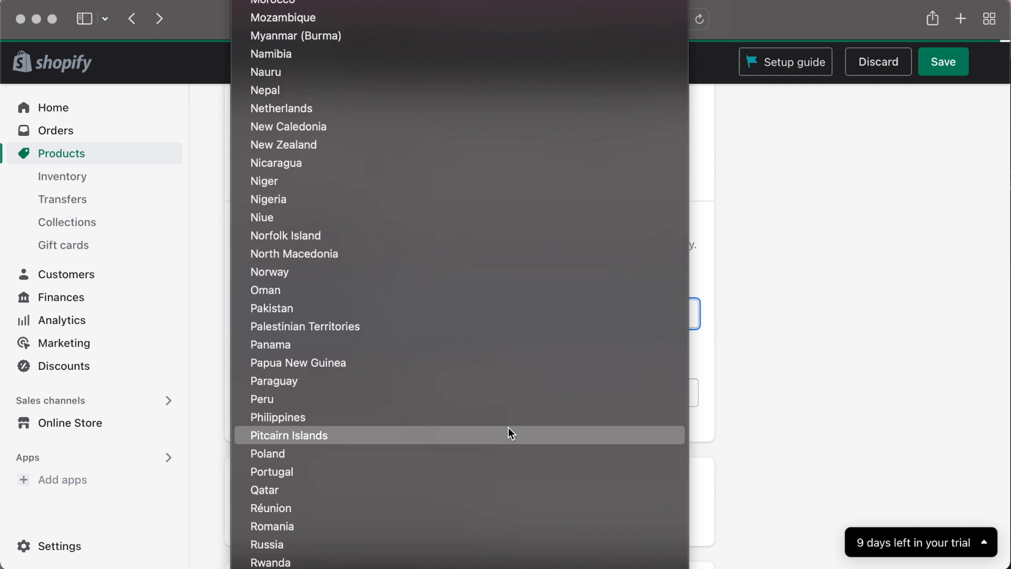
{"action": "scroll", "coordinate": [510, 431], "scroll_direction": "down", "scroll_amount": 10}
{"action": "left_click", "coordinate": [485, 466]}
Enable product options and add a Size option with the value Squeeze Tubes.
{"action": "scroll", "coordinate": [641, 427], "scroll_direction": "down", "scroll_amount": 3}
{"action": "left_click", "coordinate": [442, 380]}
{"action": "type", "text": "Squ"}
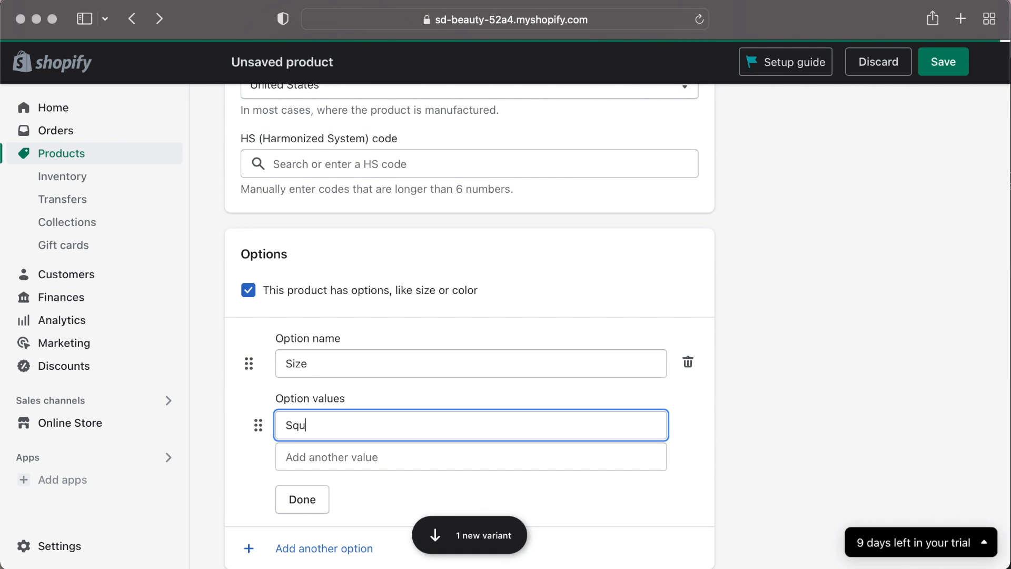
{"action": "key", "text": "Return"}
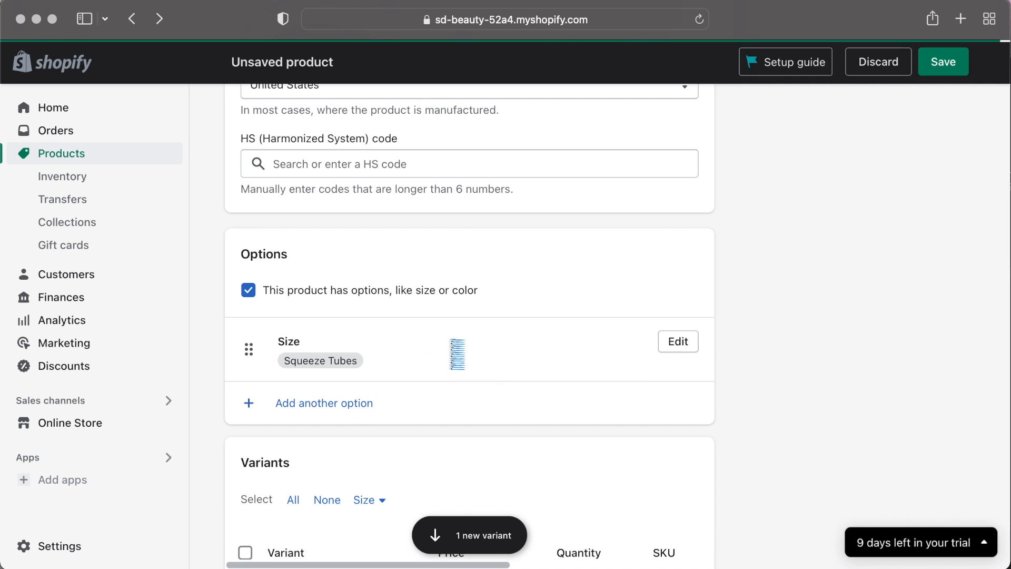
Add Wand Tubes as a second Size option value.
{"action": "left_click", "coordinate": [457, 353]}
{"action": "left_click", "coordinate": [467, 419]}
{"action": "key", "text": "Tab"}
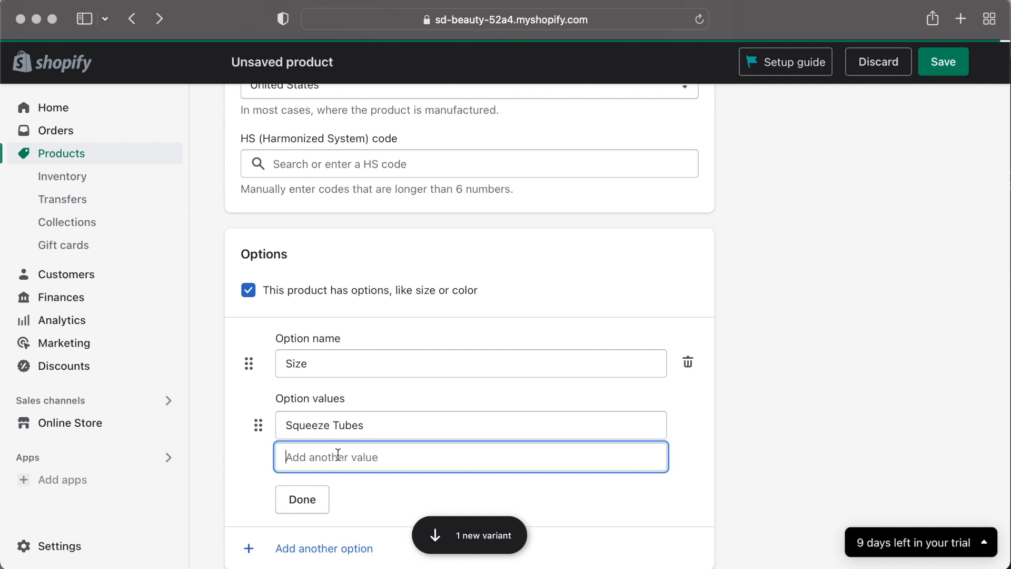
{"action": "type", "text": "Wand"}
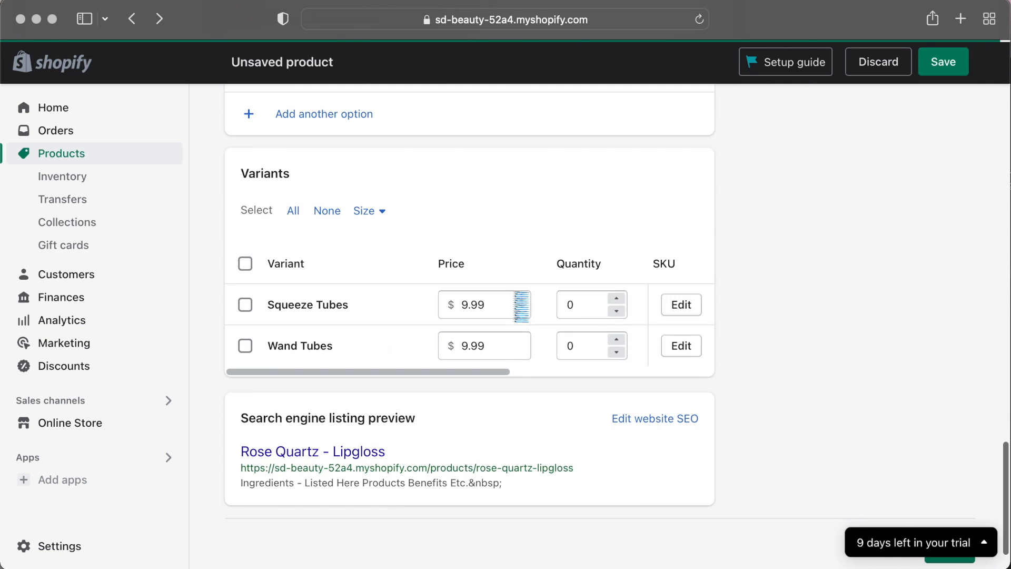
Set the variant quantities to 3 for Squeeze Tubes and 2 for Wand Tubes.
{"action": "type", "text": "3"}
{"action": "left_click", "coordinate": [589, 346]}
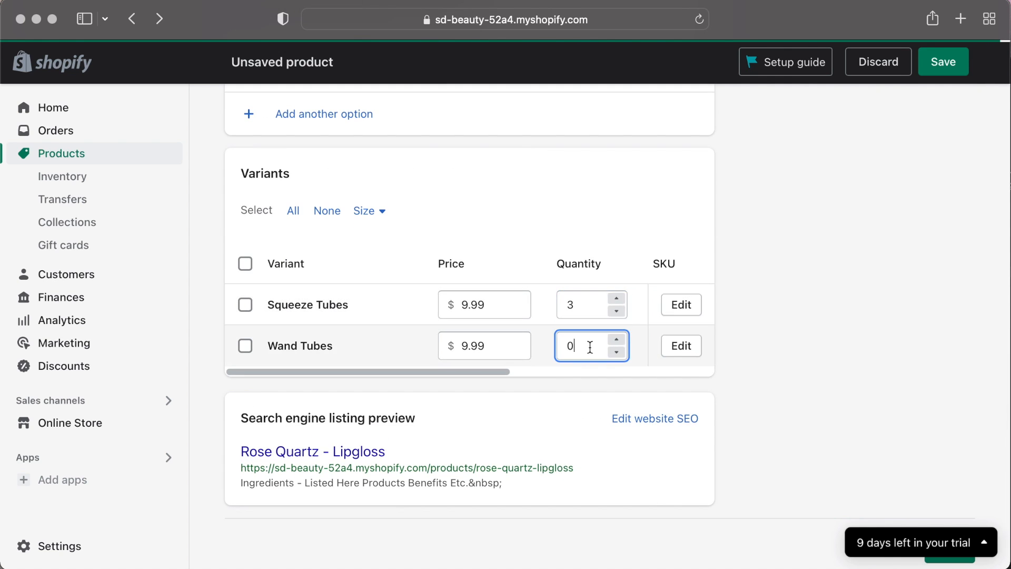
{"action": "type", "text": "2"}
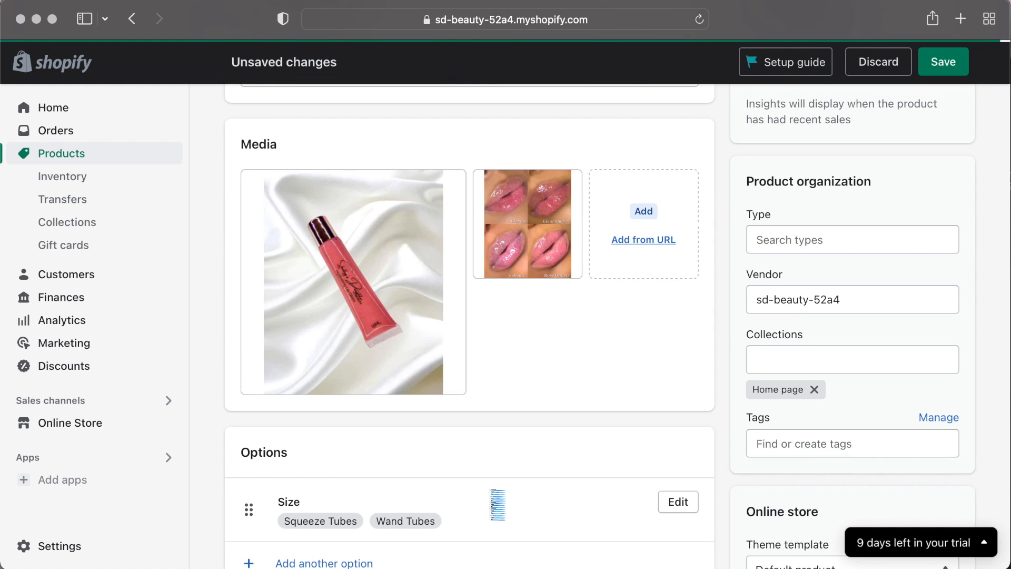
Edit the Size option values to Squeeze Tube and Wand Tube.
{"action": "scroll", "coordinate": [527, 400], "scroll_direction": "down", "scroll_amount": 2}
{"action": "scroll", "coordinate": [517, 427], "scroll_direction": "down", "scroll_amount": 6}
{"action": "left_click", "coordinate": [294, 443]}
{"action": "left_click", "coordinate": [574, 332]}
{"action": "left_click", "coordinate": [708, 418]}
Save the product.
{"action": "scroll", "coordinate": [477, 359], "scroll_direction": "down", "scroll_amount": 3}
{"action": "scroll", "coordinate": [481, 363], "scroll_direction": "up", "scroll_amount": 15}
{"action": "scroll", "coordinate": [446, 476], "scroll_direction": "up", "scroll_amount": 1}
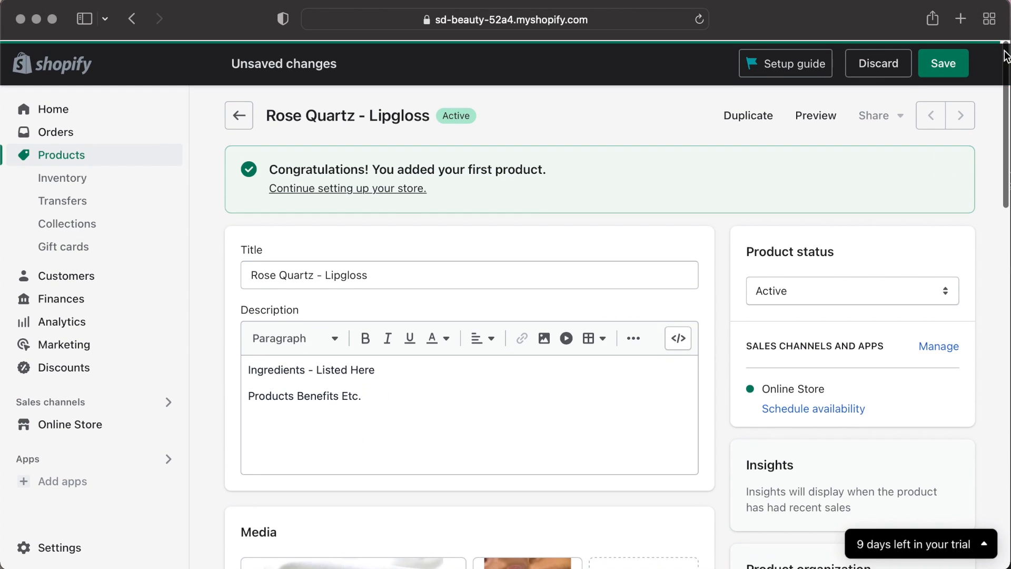
{"action": "left_click", "coordinate": [947, 68]}
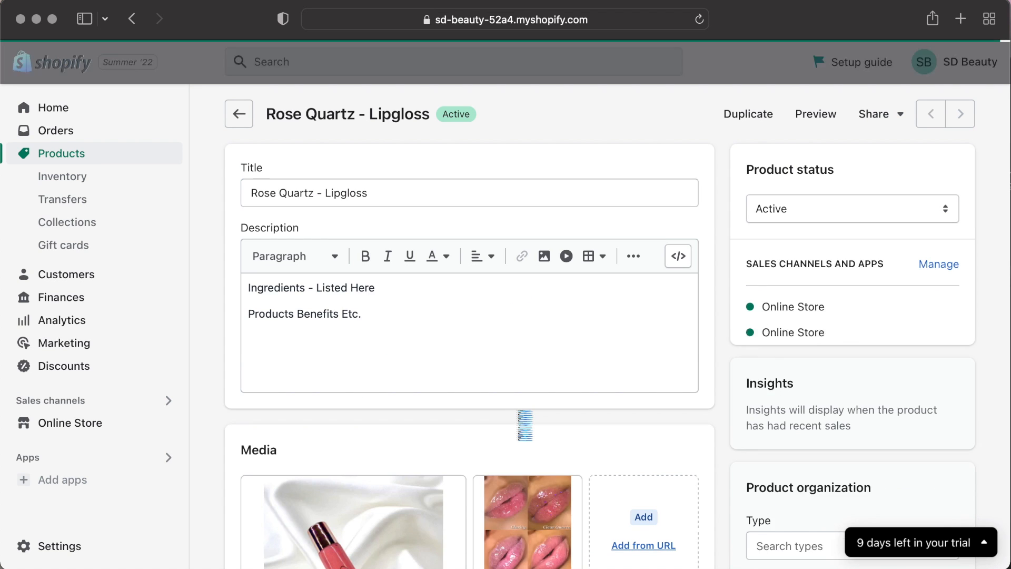
Review the saved product page.
{"action": "scroll", "coordinate": [524, 422], "scroll_direction": "down", "scroll_amount": 6}
{"action": "scroll", "coordinate": [524, 422], "scroll_direction": "down", "scroll_amount": 3}
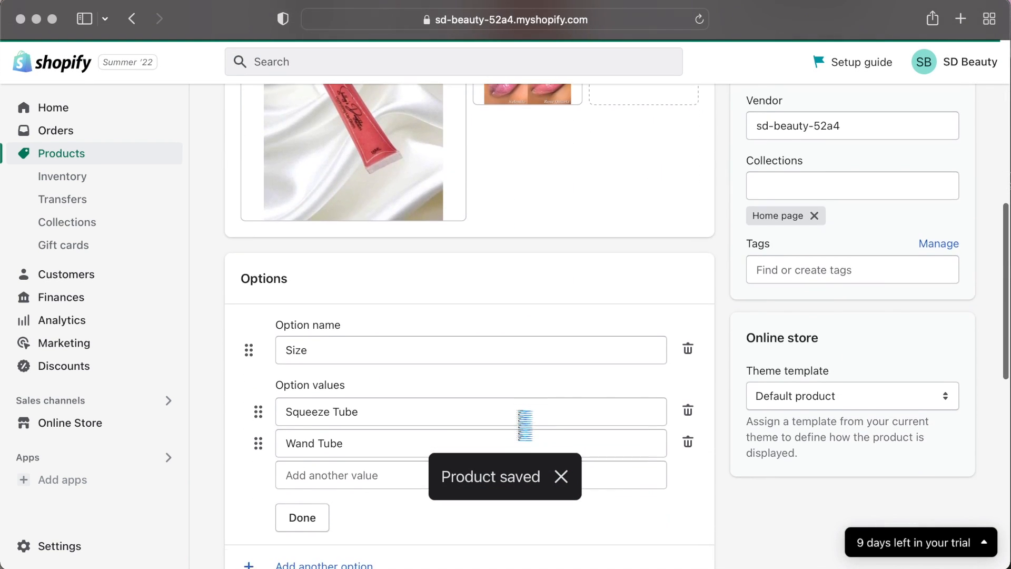
{"action": "scroll", "coordinate": [524, 421], "scroll_direction": "up", "scroll_amount": 8}
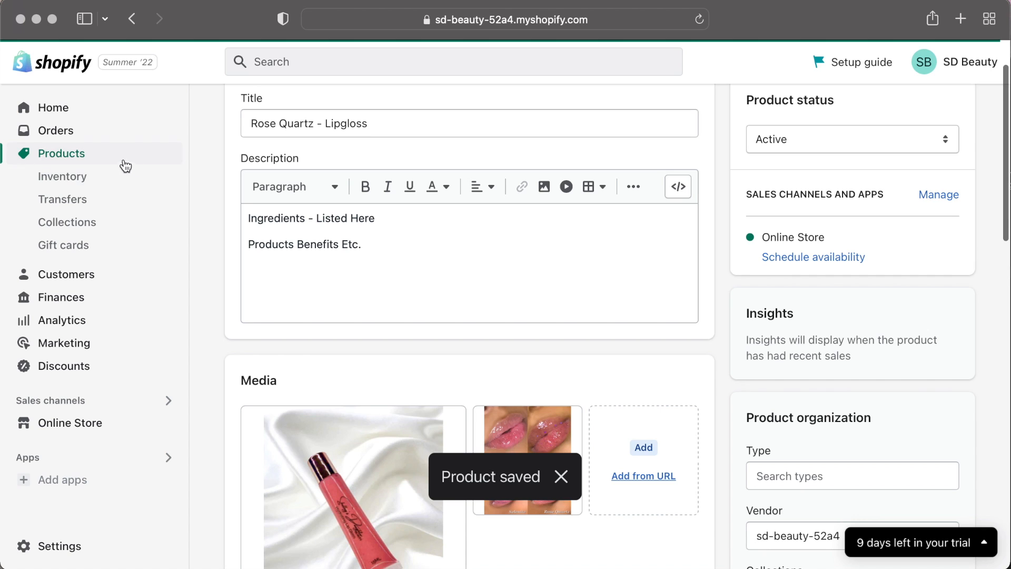
Duplicate the Rose Quartz - Lipgloss product, titling the copy Clear Quartz - Lipgloss.
{"action": "left_click", "coordinate": [124, 161]}
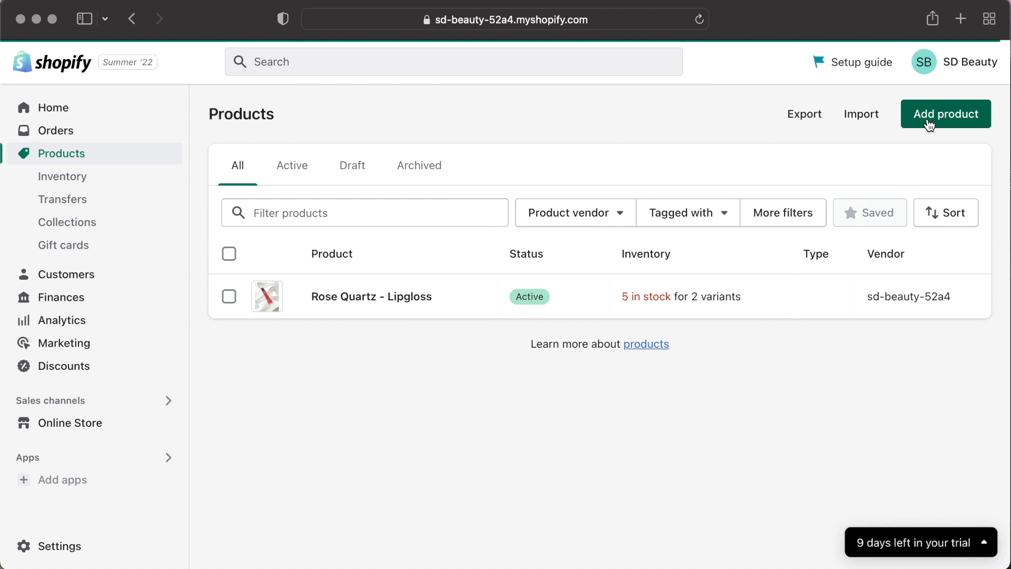
{"action": "left_click", "coordinate": [399, 305]}
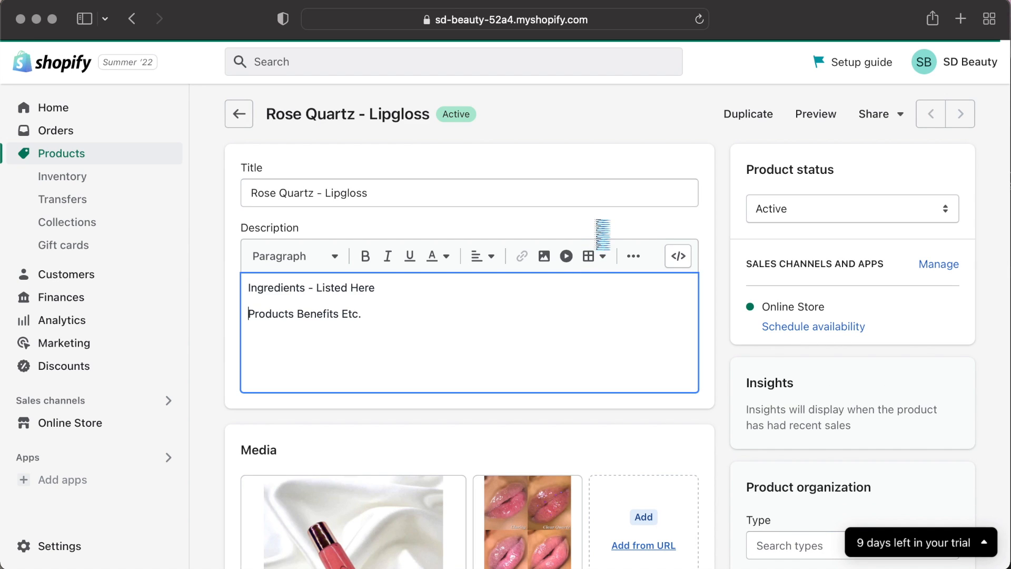
{"action": "scroll", "coordinate": [600, 235], "scroll_direction": "down", "scroll_amount": 1}
{"action": "scroll", "coordinate": [658, 197], "scroll_direction": "up", "scroll_amount": 1}
{"action": "left_click", "coordinate": [748, 113]}
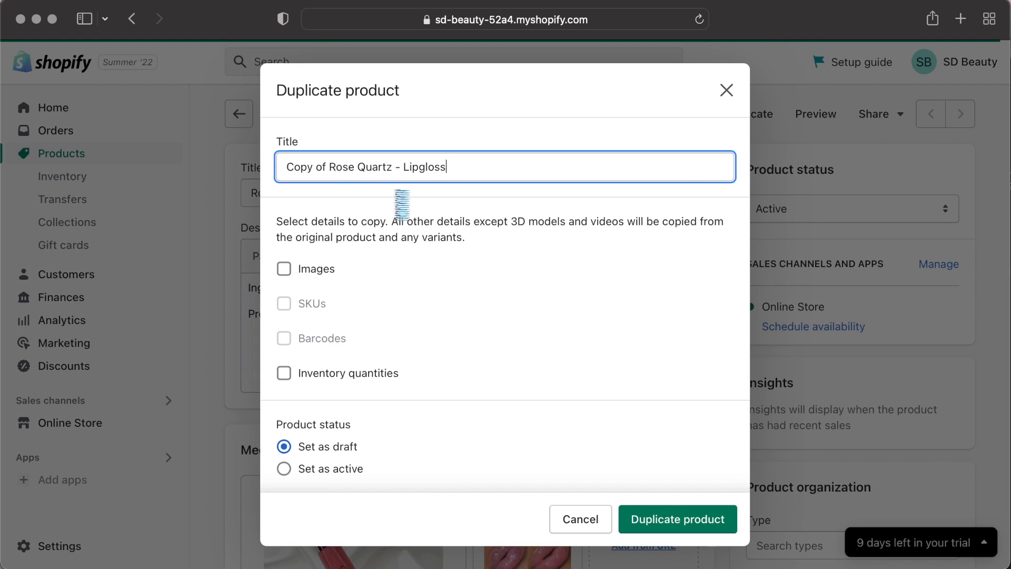
{"action": "left_click_drag", "start_coordinate": [354, 168], "coordinate": [284, 167]}
{"action": "type", "text": "Clear"}
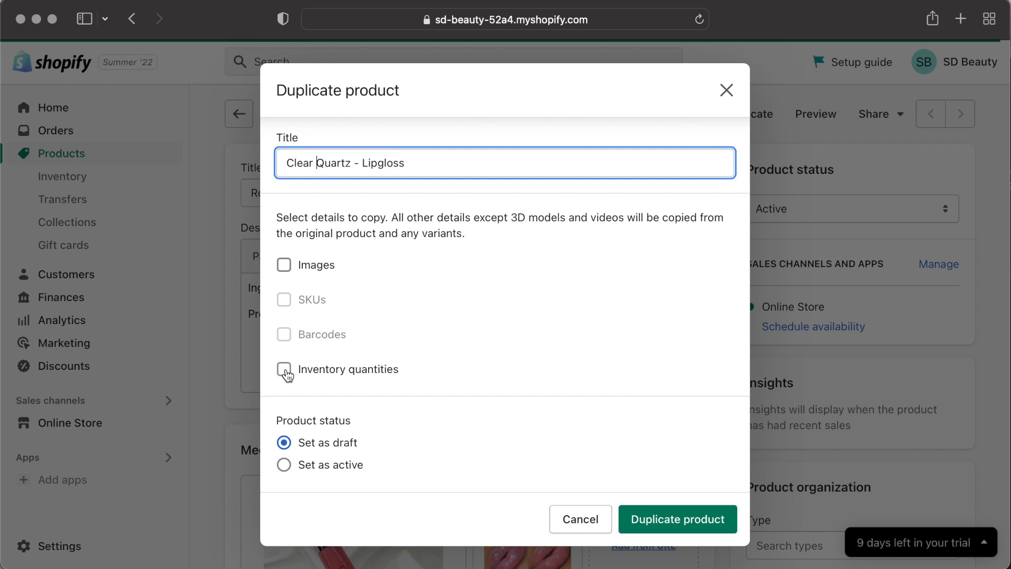
{"action": "left_click", "coordinate": [665, 519]}
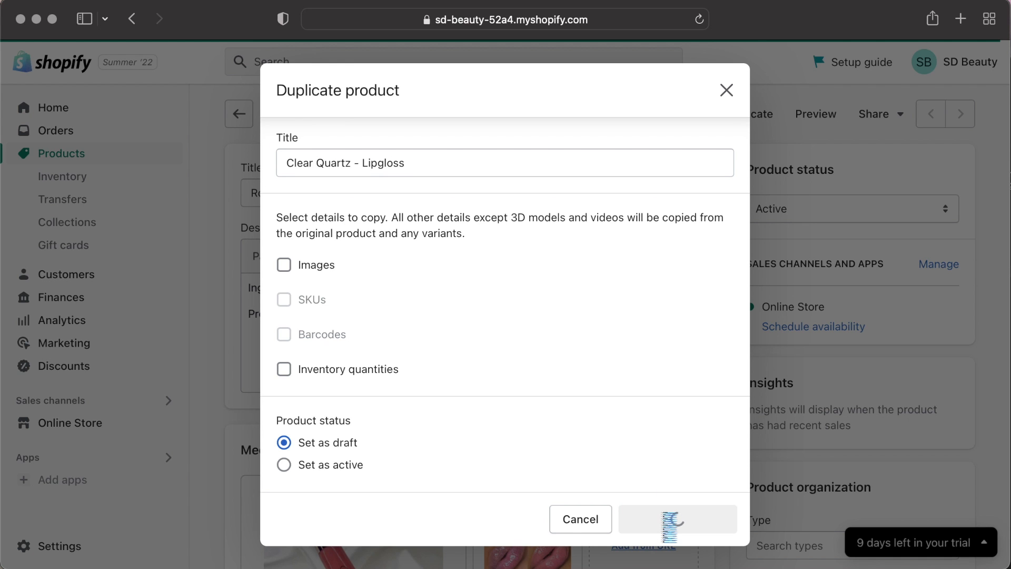
Add the clear lipgloss tube photo to the duplicated product's media.
{"action": "scroll", "coordinate": [546, 363], "scroll_direction": "down", "scroll_amount": 10}
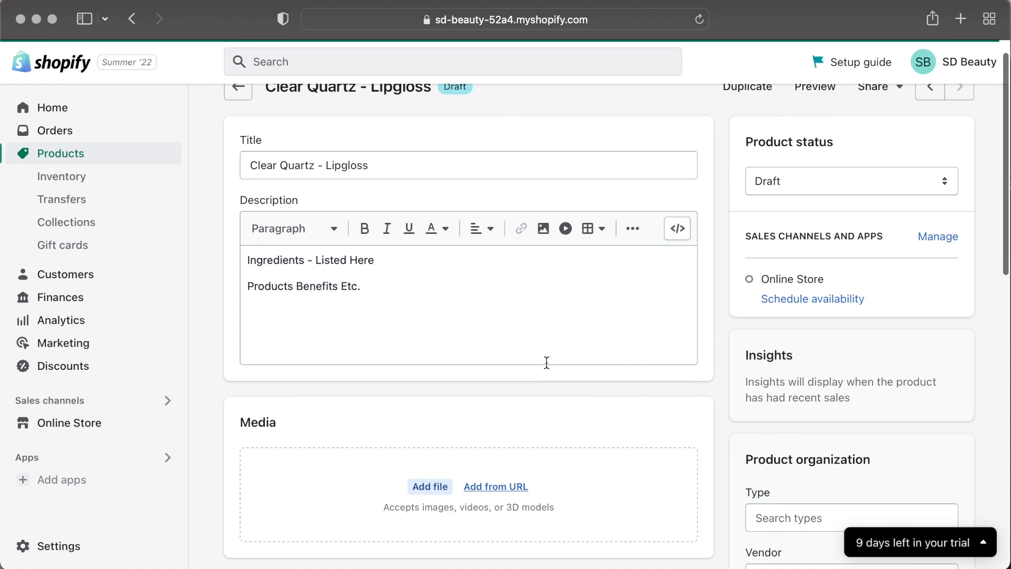
{"action": "scroll", "coordinate": [547, 369], "scroll_direction": "up", "scroll_amount": 10}
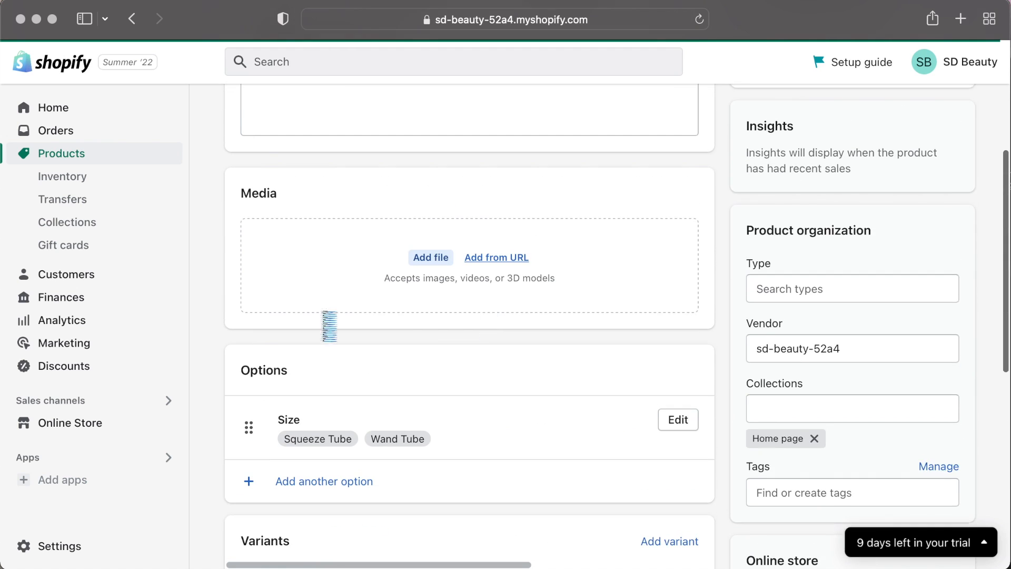
{"action": "left_click_drag", "start_coordinate": [714, 333], "coordinate": [388, 294]}
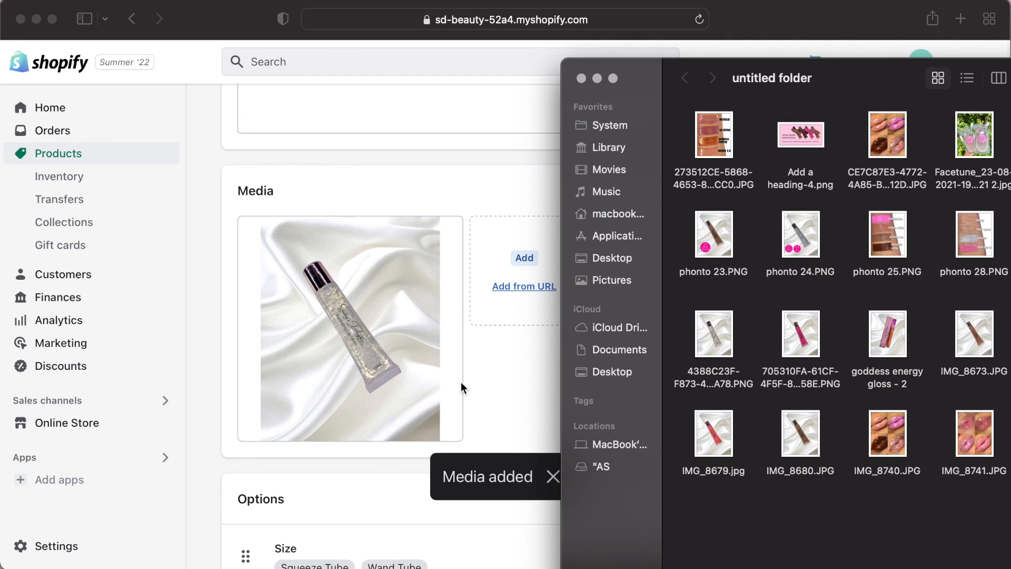
Rename the product title to Clarity -Clear Lipgloss and save the product.
{"action": "scroll", "coordinate": [461, 381], "scroll_direction": "up", "scroll_amount": 5}
{"action": "left_click_drag", "start_coordinate": [316, 193], "coordinate": [224, 191]}
{"action": "type", "text": "C - Lipgloss"}
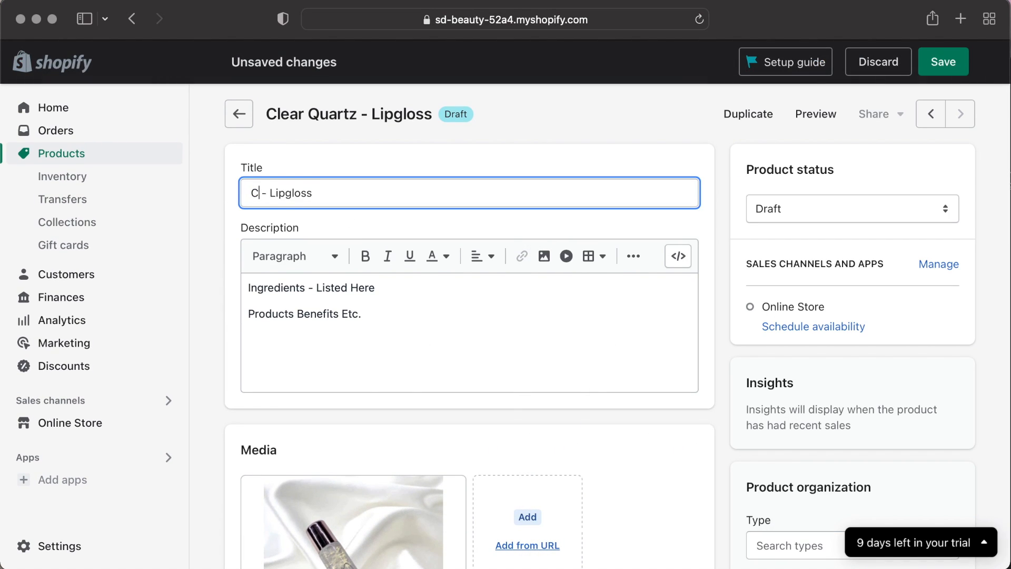
{"action": "type", "text": "larity -Clear"}
{"action": "left_click", "coordinate": [943, 62]}
Add the IMG_8741 lip swatch photo to the product's media.
{"action": "scroll", "coordinate": [588, 427], "scroll_direction": "down", "scroll_amount": 8}
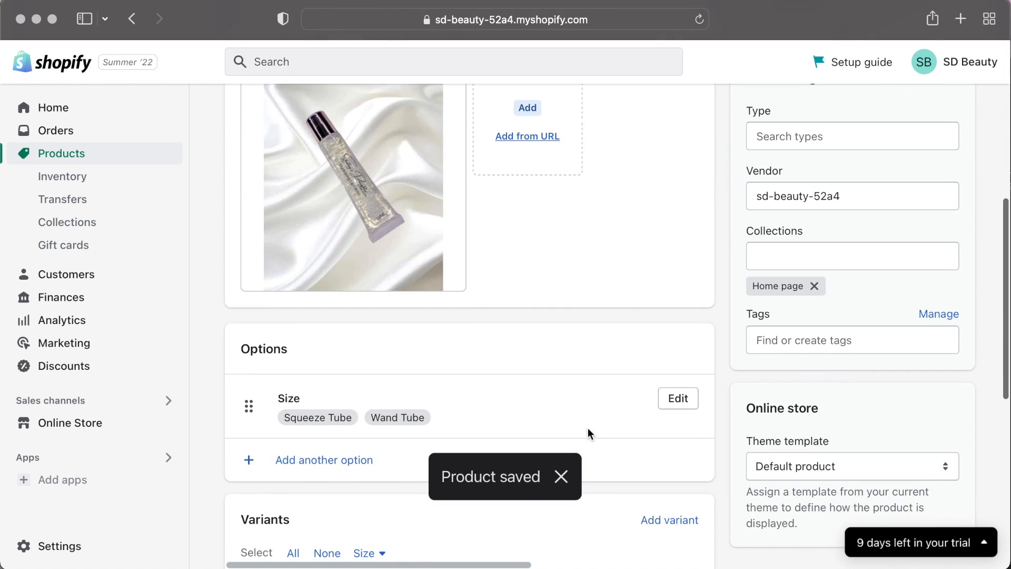
{"action": "scroll", "coordinate": [588, 427], "scroll_direction": "down", "scroll_amount": 7}
{"action": "key", "text": "super+Tab"}
{"action": "scroll", "coordinate": [390, 263], "scroll_direction": "up", "scroll_amount": 9}
{"action": "left_click_drag", "start_coordinate": [974, 433], "coordinate": [373, 245]}
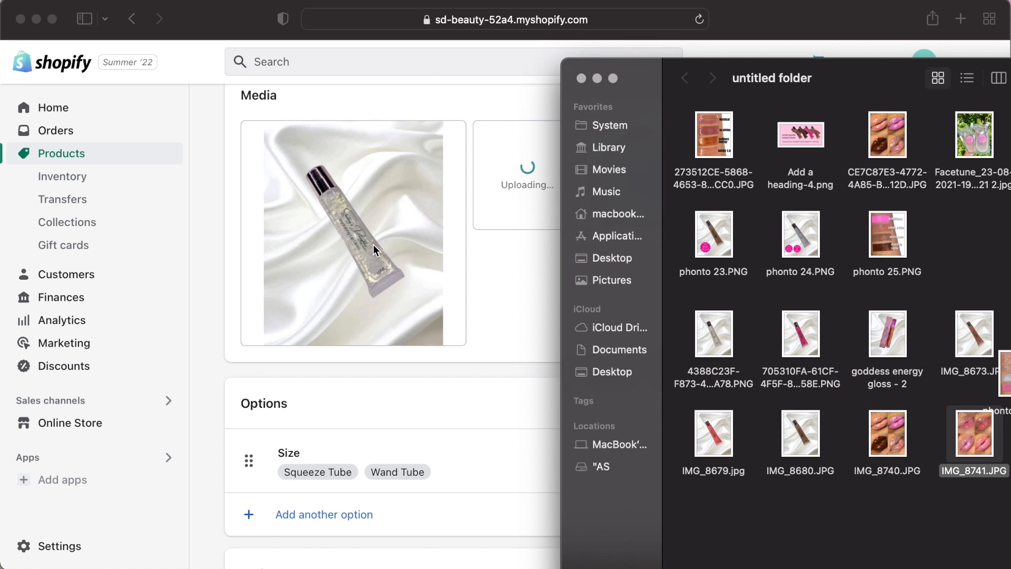
{"action": "left_click", "coordinate": [521, 342]}
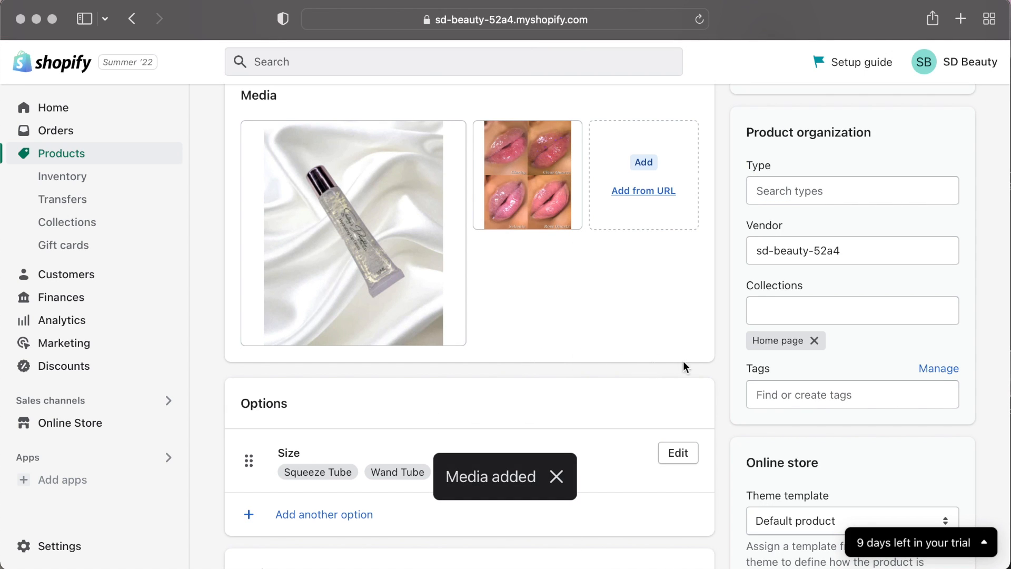
Assign the clear tube photo to the Squeeze Tube variant and the lip swatch photo to the Wand Tube variant.
{"action": "scroll", "coordinate": [639, 384], "scroll_direction": "up", "scroll_amount": 7}
{"action": "scroll", "coordinate": [639, 384], "scroll_direction": "down", "scroll_amount": 12}
{"action": "left_click", "coordinate": [303, 406]}
{"action": "left_click", "coordinate": [447, 319]}
{"action": "left_click", "coordinate": [710, 416]}
{"action": "left_click", "coordinate": [291, 463]}
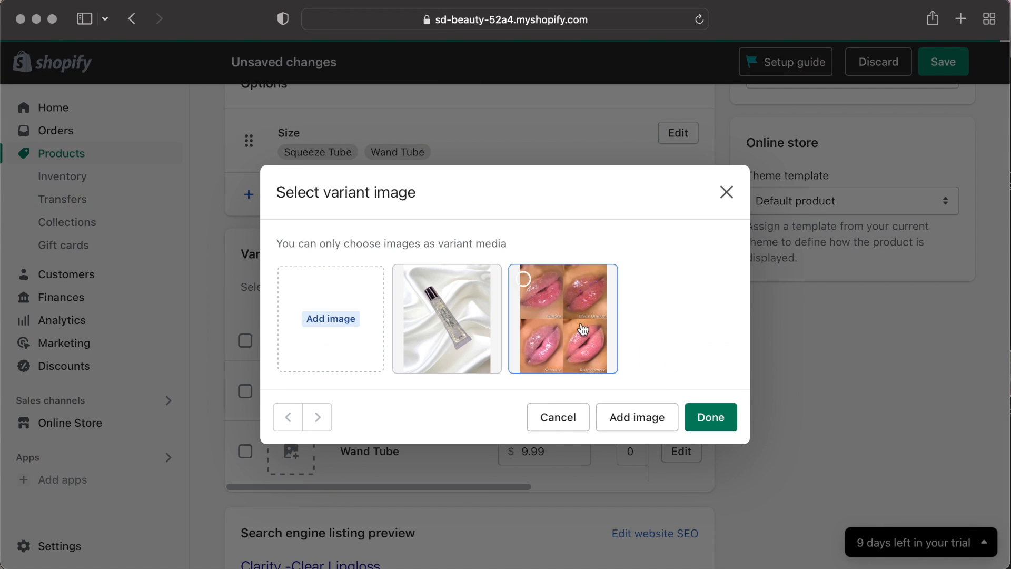
{"action": "left_click", "coordinate": [584, 330]}
{"action": "left_click", "coordinate": [710, 416]}
Set variant quantities to 5 for Squeeze Tube and 1 for Wand Tube, then return to the products list.
{"action": "scroll", "coordinate": [579, 331], "scroll_direction": "down", "scroll_amount": 2}
{"action": "left_click", "coordinate": [631, 333]}
{"action": "type", "text": "5"}
{"action": "left_click", "coordinate": [630, 394]}
{"action": "type", "text": "1"}
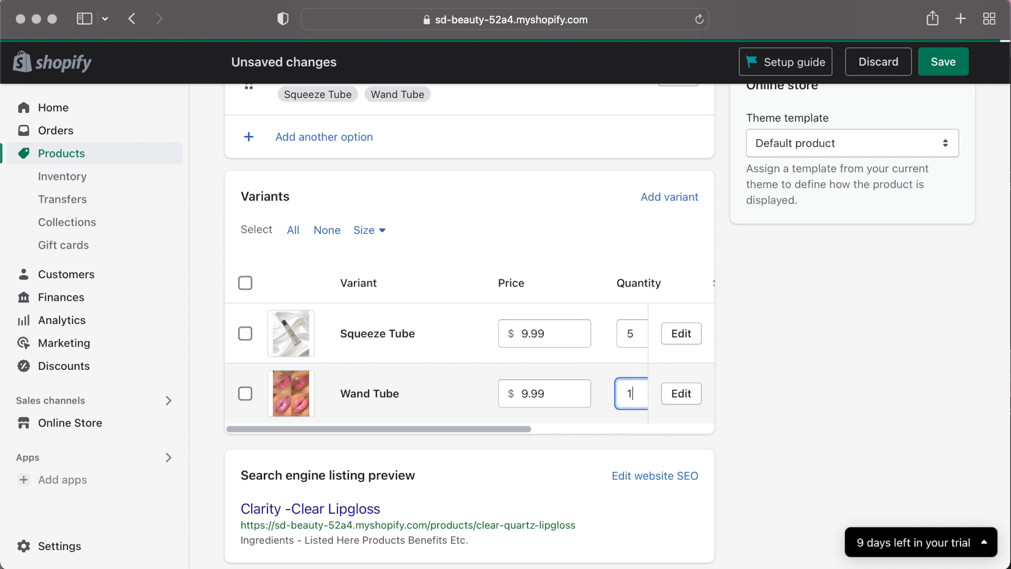
{"action": "scroll", "coordinate": [599, 221], "scroll_direction": "up", "scroll_amount": 15}
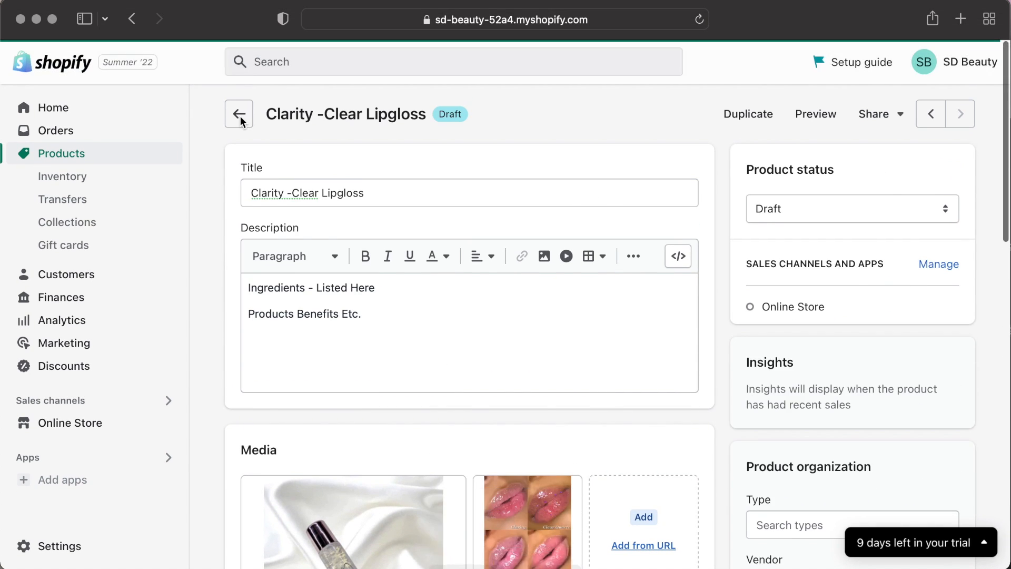
{"action": "left_click", "coordinate": [240, 116]}
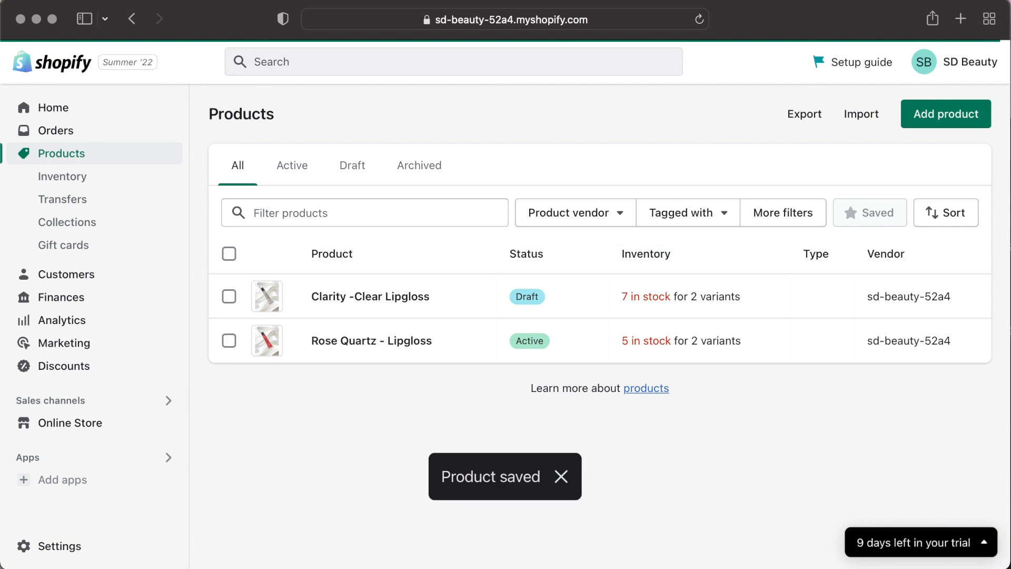
Start a new product and add the clear pouches photo (Facetune_23-08-2021 image) to its media.
{"action": "left_click", "coordinate": [927, 112]}
{"action": "left_click_drag", "start_coordinate": [975, 191], "coordinate": [387, 362]}
{"action": "left_click", "coordinate": [132, 19]}
{"action": "scroll", "coordinate": [516, 330], "scroll_direction": "down", "scroll_amount": 2}
{"action": "key", "text": "super+Tab"}
{"action": "left_click_drag", "start_coordinate": [975, 195], "coordinate": [466, 430]}
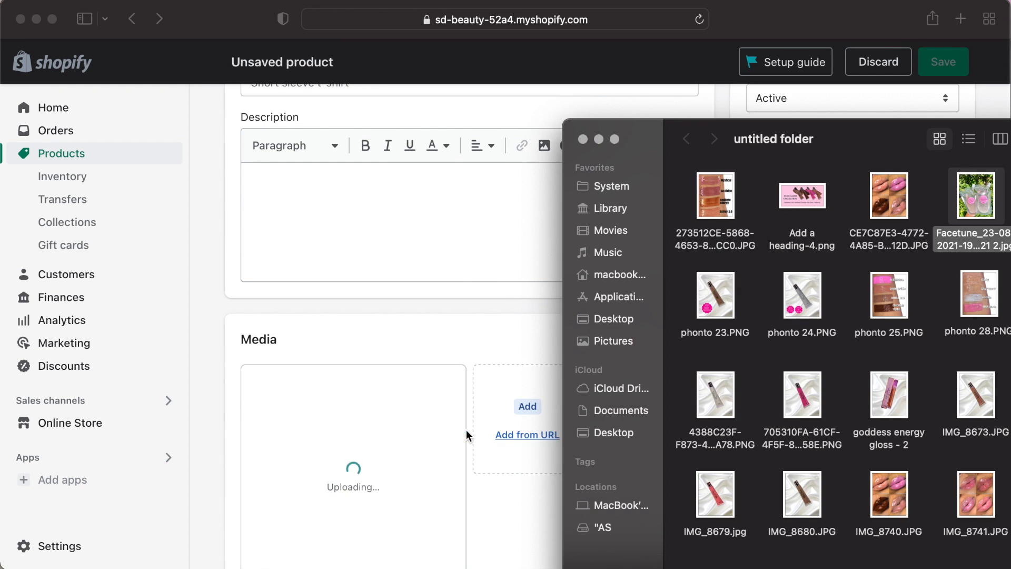
{"action": "scroll", "coordinate": [481, 387], "scroll_direction": "up", "scroll_amount": 3}
Title the new product Oil Infused Lipgloss Base.
{"action": "left_click", "coordinate": [481, 387]}
{"action": "left_click", "coordinate": [384, 187]}
{"action": "type", "text": "Oil In"}
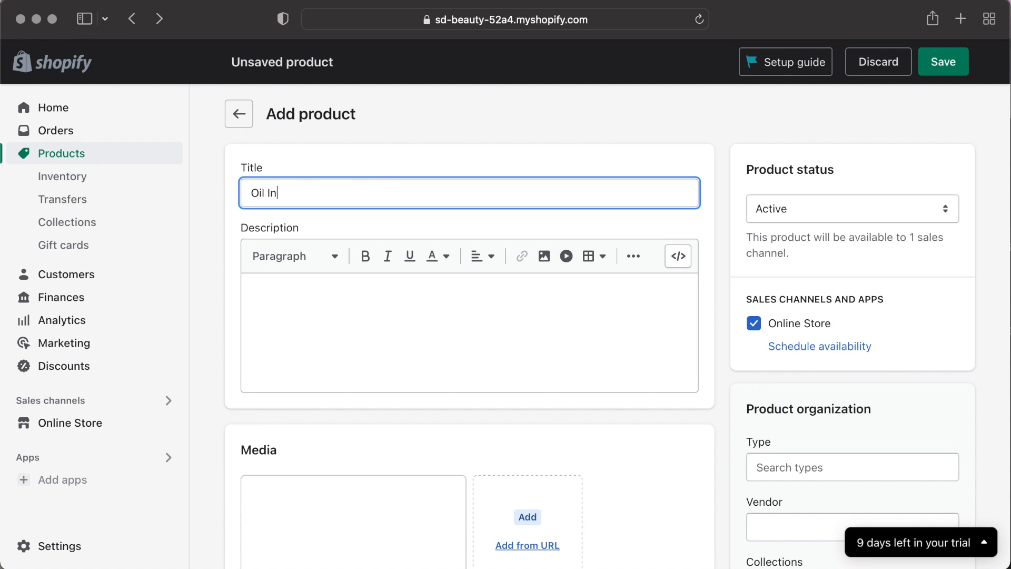
{"action": "type", "text": "fused Lipgloss Base"}
Set the product price to 30 and the available inventory quantity to 5.
{"action": "scroll", "coordinate": [407, 210], "scroll_direction": "down", "scroll_amount": 2}
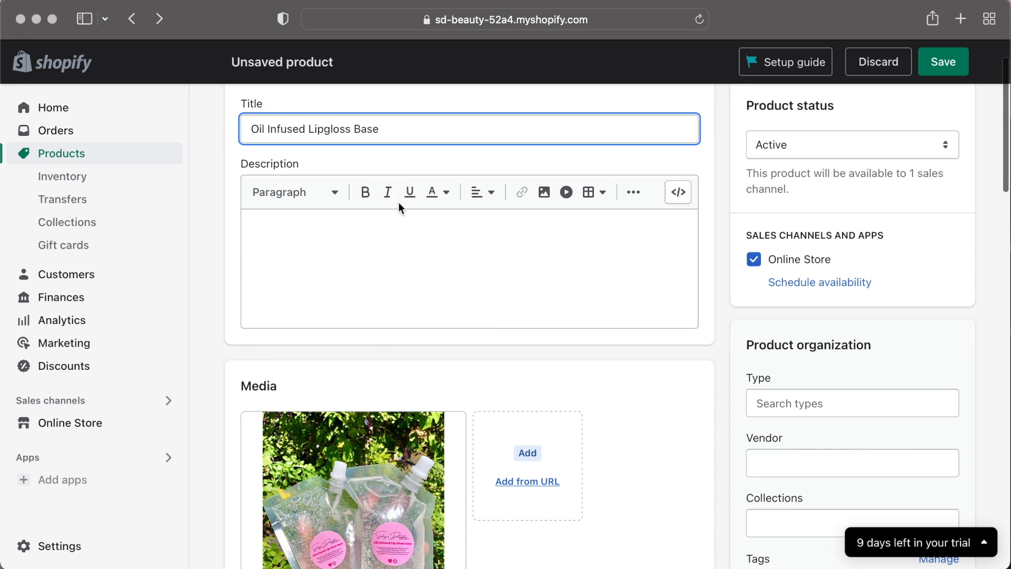
{"action": "scroll", "coordinate": [505, 251], "scroll_direction": "down", "scroll_amount": 8}
{"action": "left_click", "coordinate": [319, 359]}
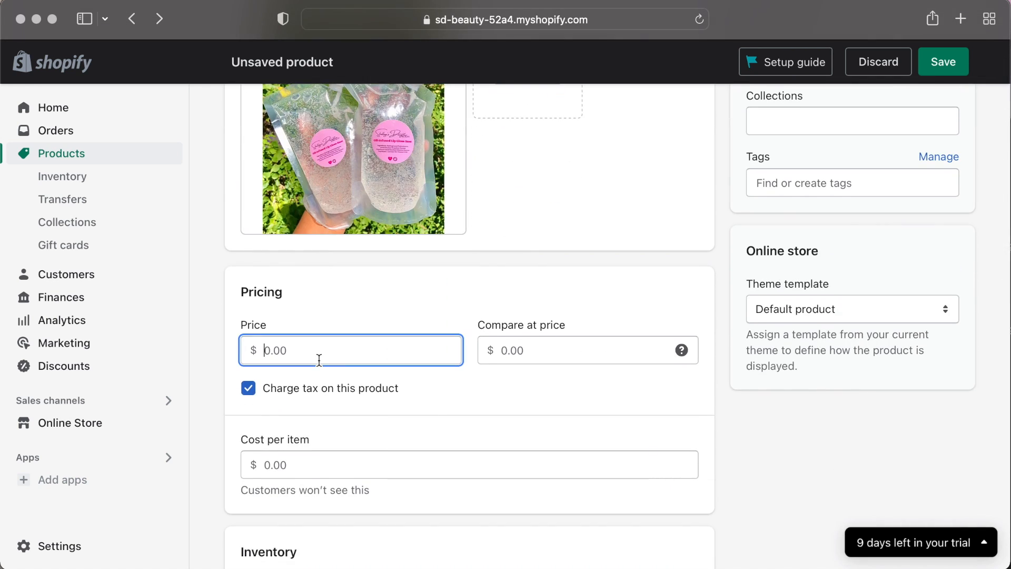
{"action": "type", "text": "30"}
{"action": "left_click", "coordinate": [433, 396]}
{"action": "scroll", "coordinate": [433, 400], "scroll_direction": "down", "scroll_amount": 7}
{"action": "left_click", "coordinate": [623, 418]}
{"action": "type", "text": "5"}
Set the shipping country/region of origin to United States.
{"action": "scroll", "coordinate": [474, 453], "scroll_direction": "down", "scroll_amount": 3}
{"action": "left_click", "coordinate": [313, 489]}
{"action": "left_click", "coordinate": [392, 485]}
{"action": "left_click", "coordinate": [396, 493]}
{"action": "key", "text": "BackSpace"}
{"action": "key", "text": "BackSpace"}
{"action": "key", "text": "BackSpace"}
{"action": "scroll", "coordinate": [500, 505], "scroll_direction": "down", "scroll_amount": 3}
{"action": "left_click", "coordinate": [454, 552]}
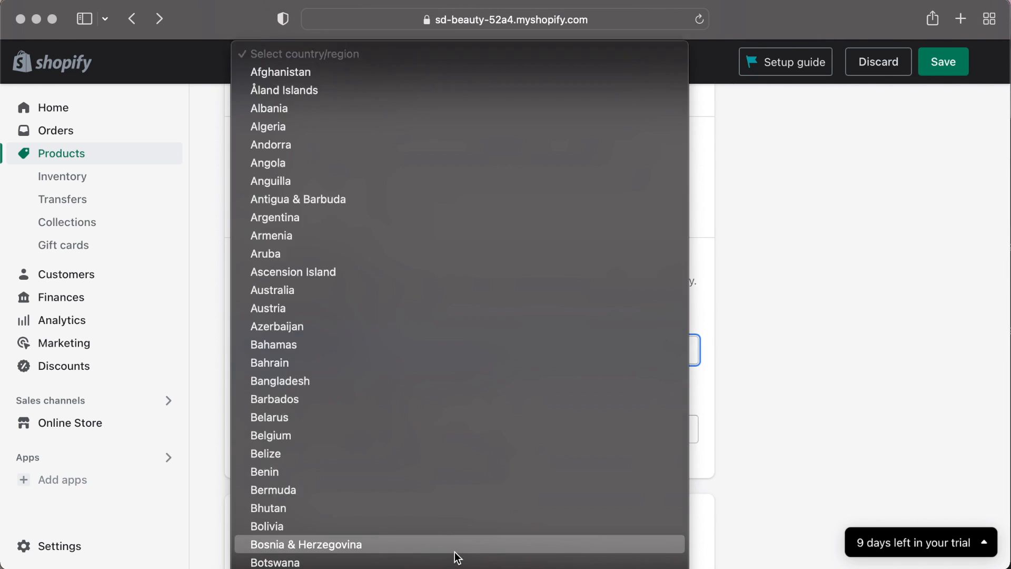
{"action": "left_click", "coordinate": [435, 467]}
Enable options and add a Size option with values 10 oz Pouch and 8oz Pouch.
{"action": "scroll", "coordinate": [474, 437], "scroll_direction": "down", "scroll_amount": 5}
{"action": "left_click", "coordinate": [248, 377]}
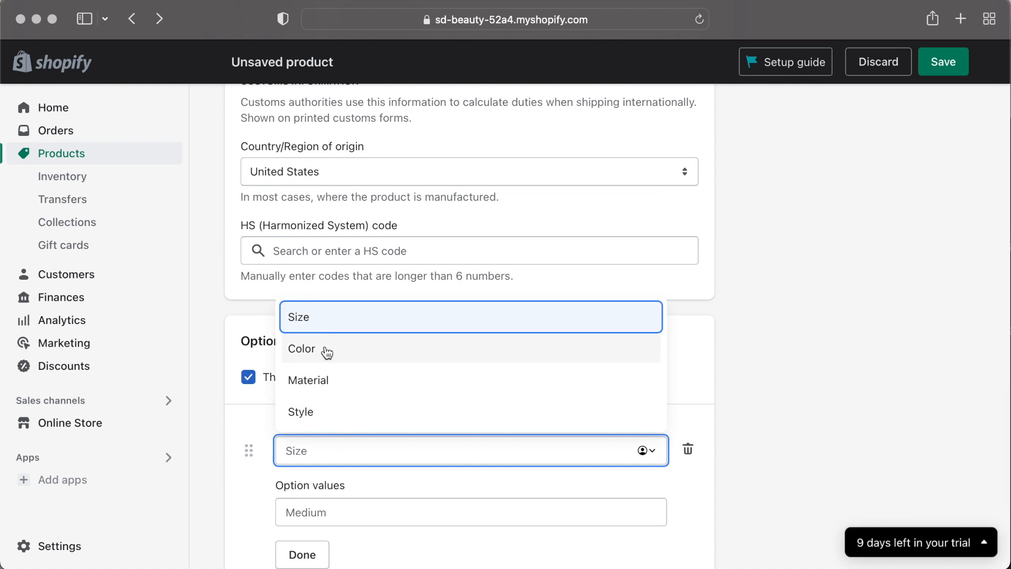
{"action": "left_click", "coordinate": [349, 510]}
{"action": "type", "text": "10 oz Pouch"}
{"action": "key", "text": "Tab"}
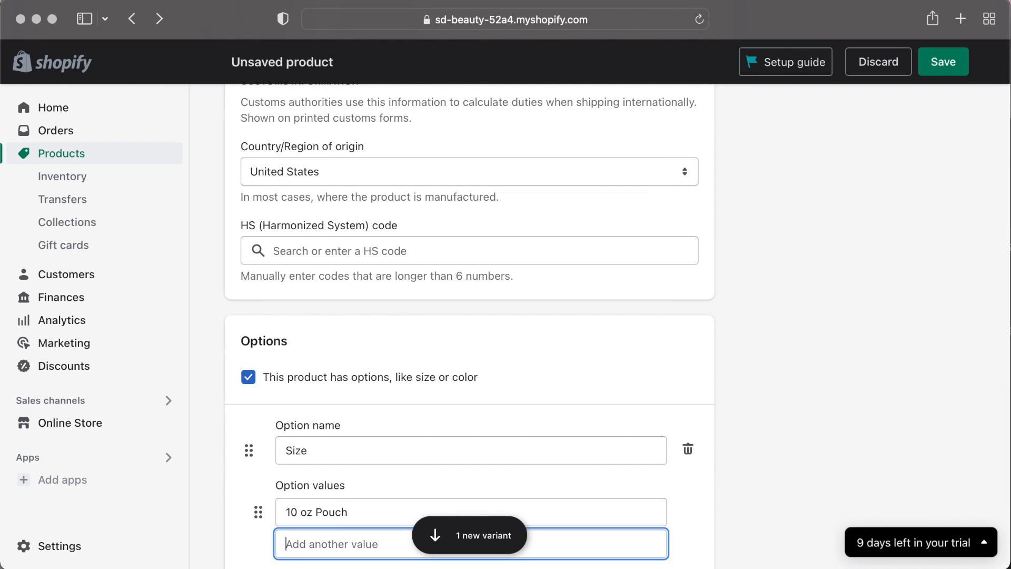
{"action": "type", "text": "8oz Pouch"}
{"action": "scroll", "coordinate": [343, 542], "scroll_direction": "down", "scroll_amount": 3}
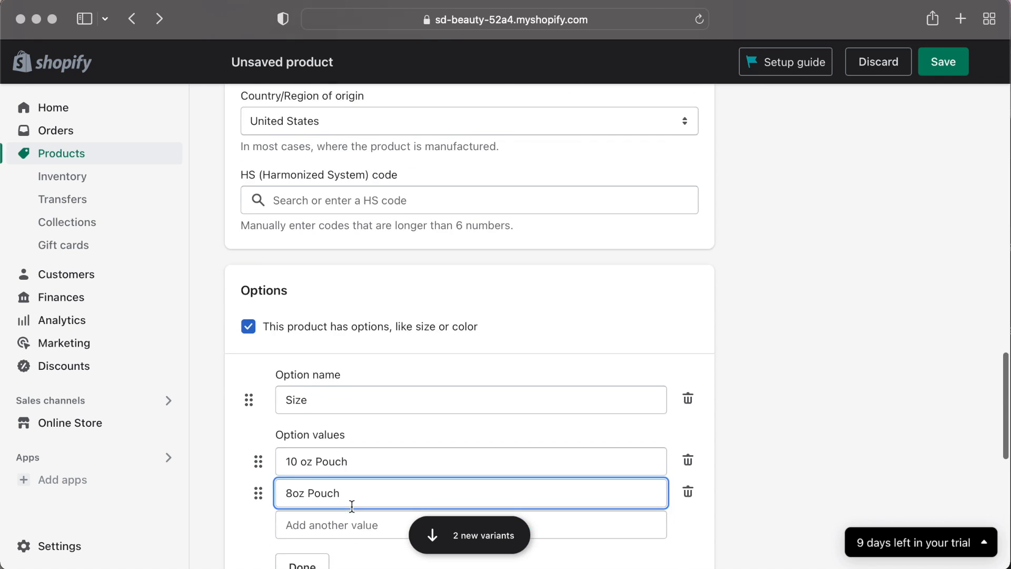
Set the 8oz Pouch variant's quantity to 5 and price to 25.00, then save the product.
{"action": "scroll", "coordinate": [526, 396], "scroll_direction": "up", "scroll_amount": 1}
{"action": "left_click", "coordinate": [602, 319]}
{"action": "type", "text": "5"}
{"action": "left_click", "coordinate": [586, 356]}
{"action": "type", "text": "5"}
{"action": "scroll", "coordinate": [510, 321], "scroll_direction": "up", "scroll_amount": 12}
{"action": "scroll", "coordinate": [508, 317], "scroll_direction": "down", "scroll_amount": 13}
{"action": "left_click", "coordinate": [505, 313]}
{"action": "type", "text": "25.0"}
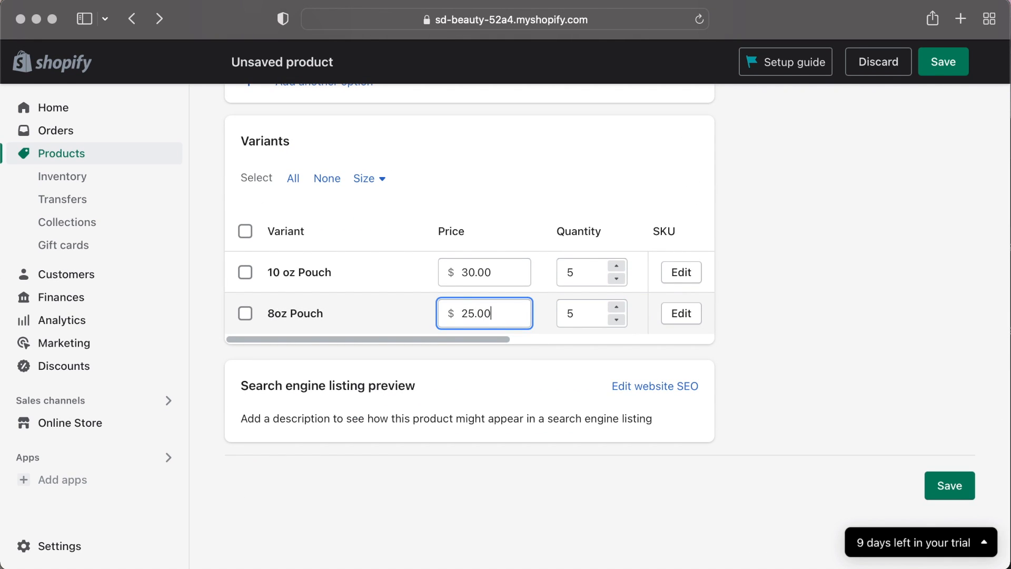
{"action": "type", "text": "0"}
{"action": "left_click", "coordinate": [944, 62]}
Write the description with lines Ingredients, Product Benefits and How to Use, Etc.
{"action": "scroll", "coordinate": [643, 370], "scroll_direction": "down", "scroll_amount": 2}
{"action": "left_click", "coordinate": [643, 370]}
{"action": "type", "text": "Ingredients"}
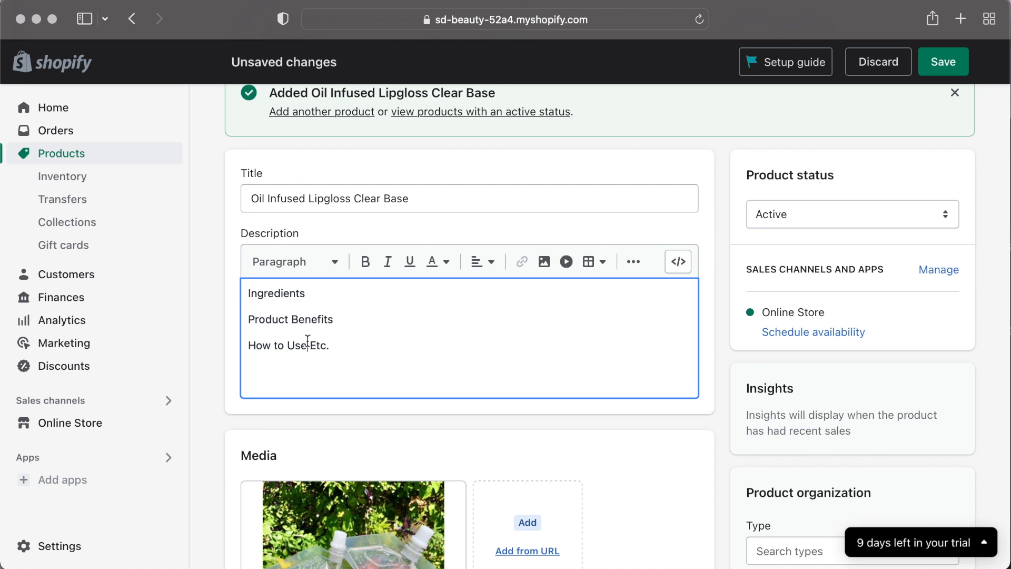
Assign the pouch photo as the variant image for both the 10 oz Pouch and 8oz Pouch variants.
{"action": "scroll", "coordinate": [555, 395], "scroll_direction": "down", "scroll_amount": 12}
{"action": "left_click", "coordinate": [305, 322]}
{"action": "left_click", "coordinate": [422, 305]}
{"action": "left_click", "coordinate": [719, 415]}
{"action": "left_click", "coordinate": [295, 386]}
{"action": "left_click", "coordinate": [421, 306]}
{"action": "left_click", "coordinate": [719, 414]}
Save the product and return to the products list.
{"action": "scroll", "coordinate": [400, 463], "scroll_direction": "up", "scroll_amount": 15}
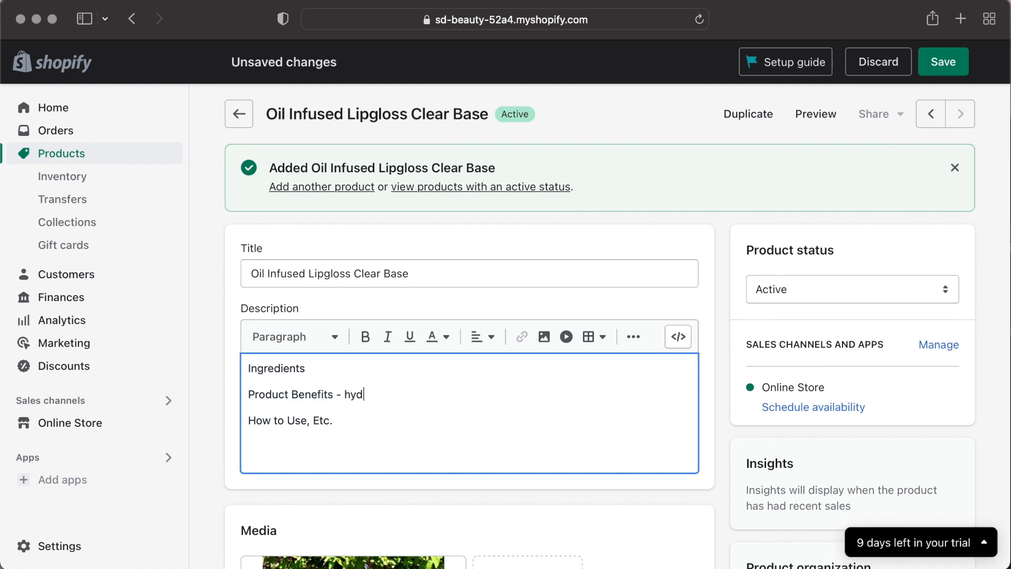
{"action": "left_click", "coordinate": [943, 61]}
{"action": "left_click", "coordinate": [238, 113]}
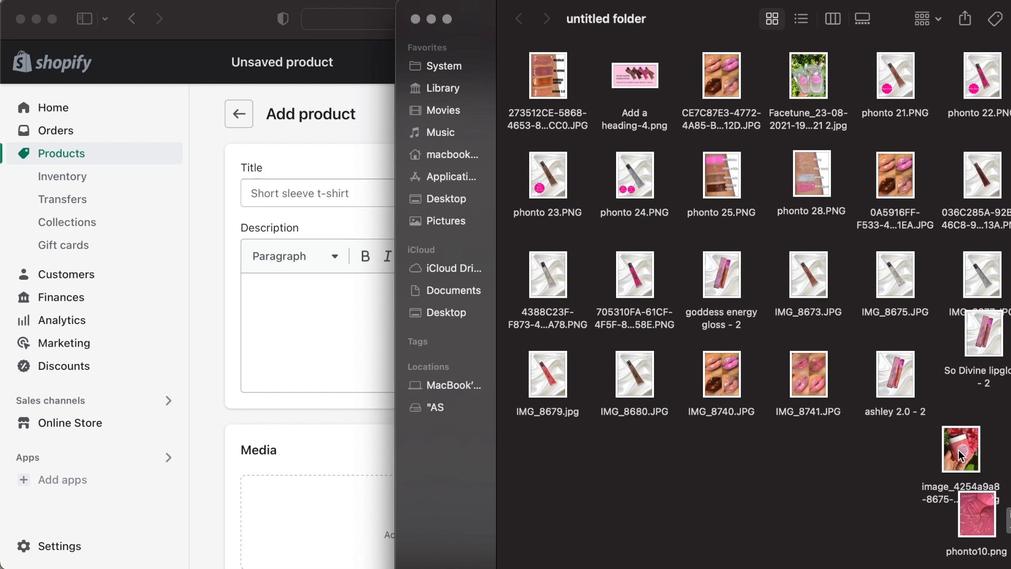
Add the pink lip creme jar and lip swatch photos to a new product's media.
{"action": "scroll", "coordinate": [316, 368], "scroll_direction": "down", "scroll_amount": 3}
{"action": "left_click_drag", "start_coordinate": [673, 29], "coordinate": [691, 29]}
{"action": "left_click_drag", "start_coordinate": [978, 451], "coordinate": [352, 484]}
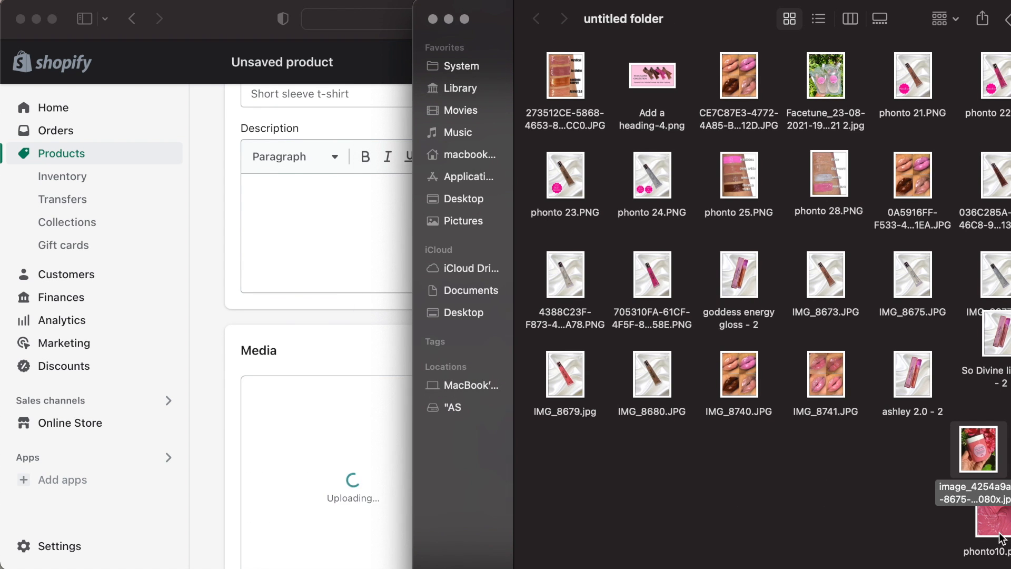
{"action": "left_click_drag", "start_coordinate": [1008, 490], "coordinate": [352, 479]}
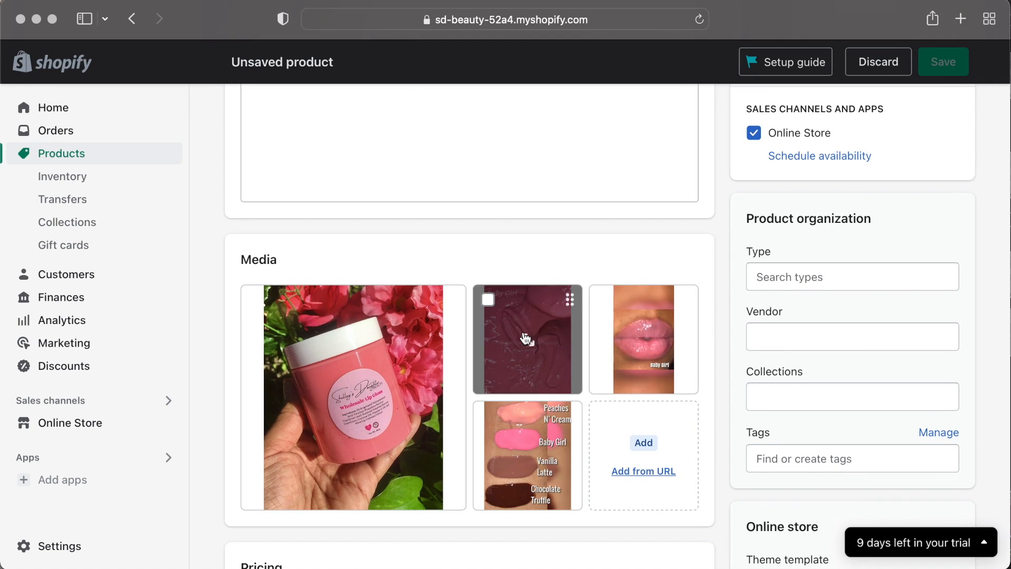
Title the product Baby Girl - Wholesale Lipgloss (8oz) and write a description with Benefits, Ingredients and How to Use, Etc.
{"action": "scroll", "coordinate": [528, 338], "scroll_direction": "up", "scroll_amount": 4}
{"action": "left_click", "coordinate": [343, 201]}
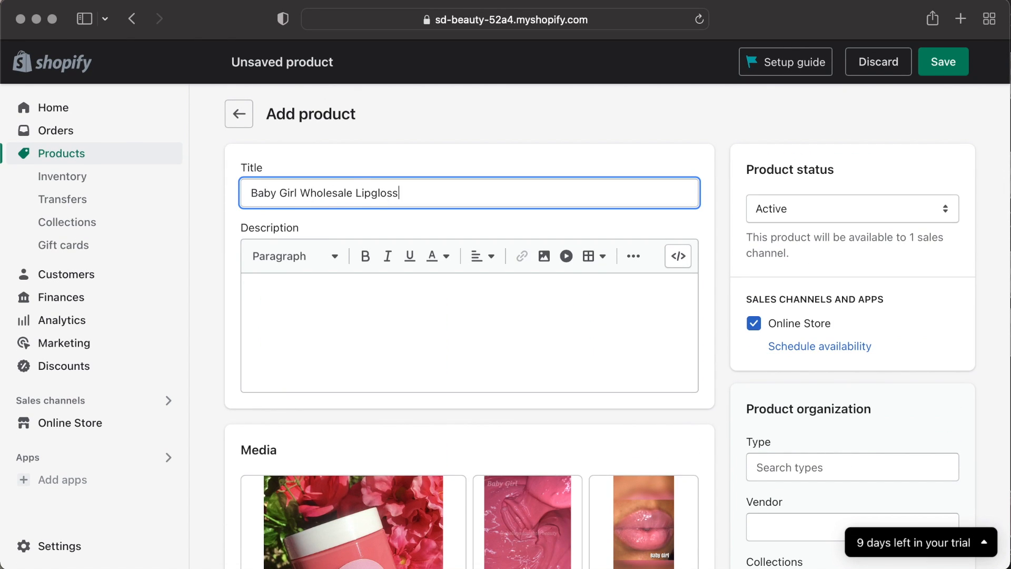
{"action": "left_click", "coordinate": [412, 297]}
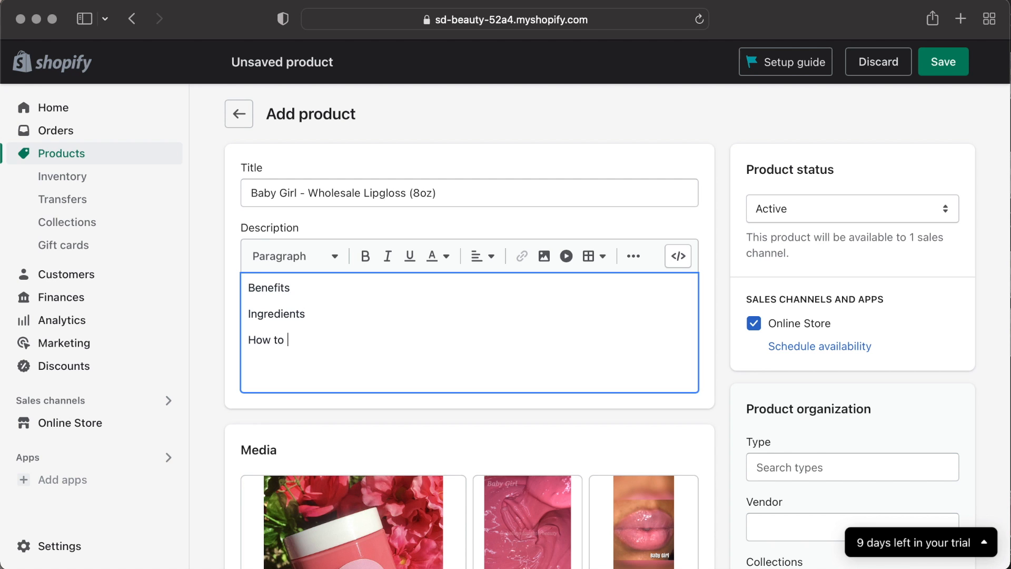
Set the product price to 50.
{"action": "scroll", "coordinate": [576, 440], "scroll_direction": "down", "scroll_amount": 10}
{"action": "left_click", "coordinate": [296, 425]}
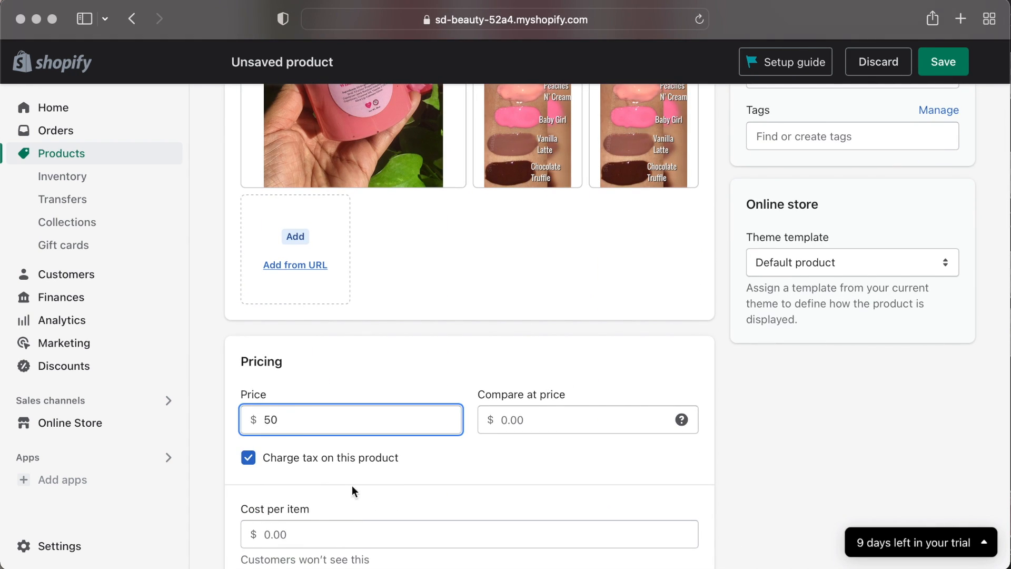
{"action": "key", "text": "Tab"}
{"action": "key", "text": "Tab"}
{"action": "key", "text": "Tab"}
{"action": "key", "text": "Tab"}
{"action": "key", "text": "Tab"}
{"action": "key", "text": "Tab"}
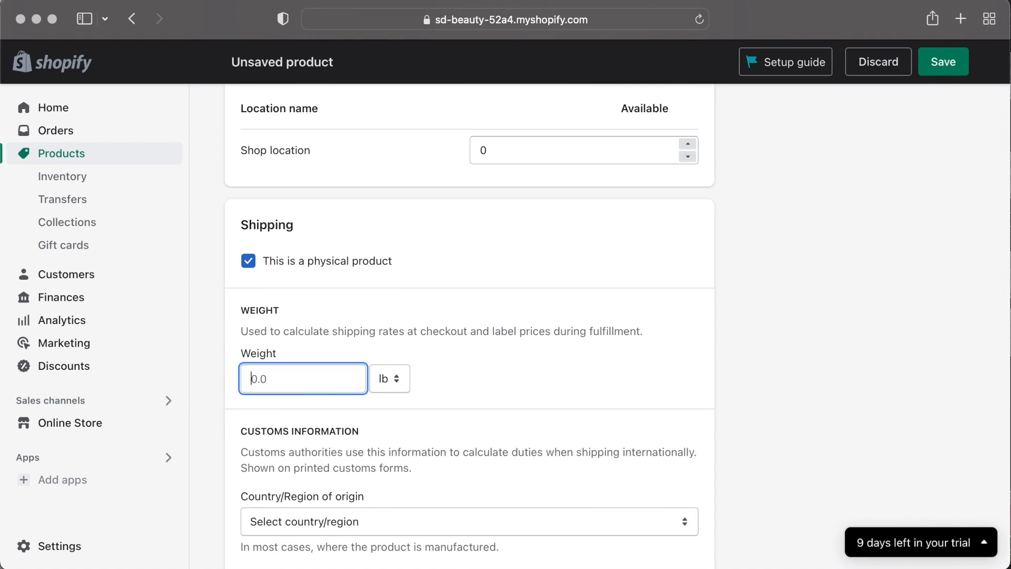
Set the shipping weight unit and the country/region of origin in the shipping section.
{"action": "left_click", "coordinate": [398, 388]}
{"action": "left_click", "coordinate": [396, 396]}
{"action": "scroll", "coordinate": [474, 401], "scroll_direction": "down", "scroll_amount": 2}
{"action": "left_click", "coordinate": [448, 406]}
{"action": "scroll", "coordinate": [427, 451], "scroll_direction": "down", "scroll_amount": 20}
{"action": "left_click", "coordinate": [402, 473]}
{"action": "scroll", "coordinate": [427, 435], "scroll_direction": "down", "scroll_amount": 6}
{"action": "scroll", "coordinate": [429, 435], "scroll_direction": "up", "scroll_amount": 2}
{"action": "scroll", "coordinate": [543, 345], "scroll_direction": "up", "scroll_amount": 20}
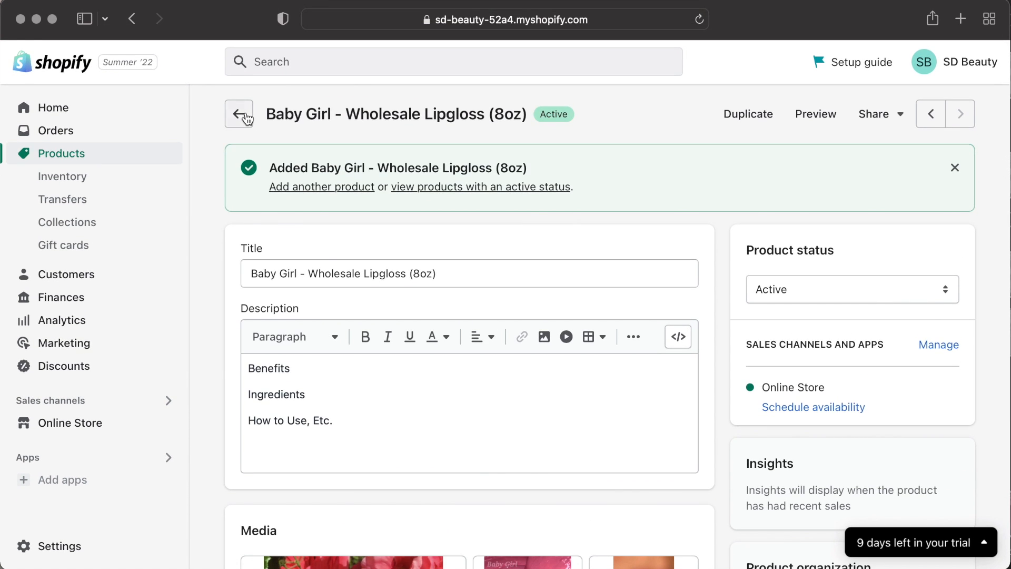
Set the Clarity - Clear Lipgloss product's status to Active, correct its title spacing to Clarity - Clear Lipgloss, and save.
{"action": "left_click", "coordinate": [247, 119]}
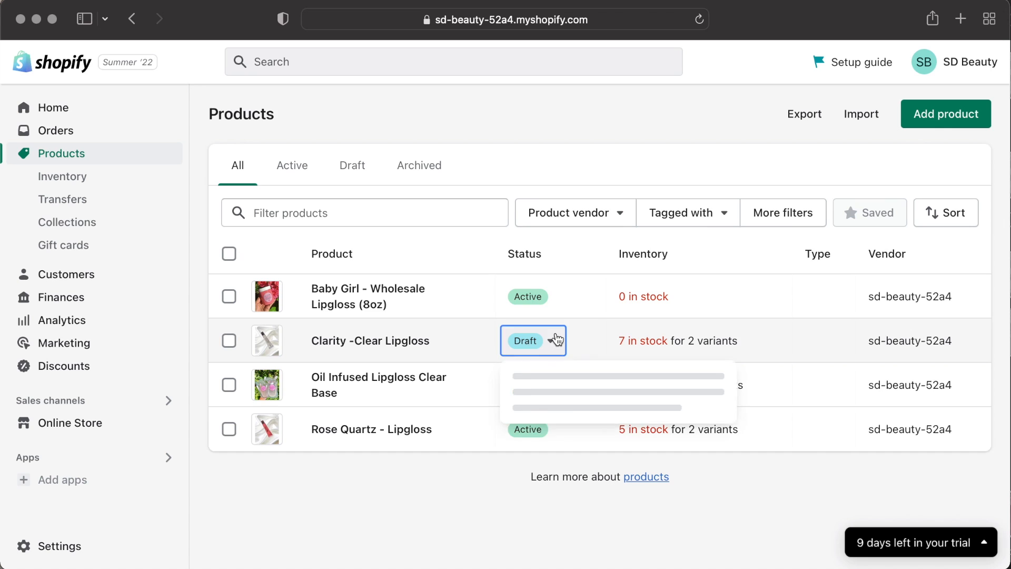
{"action": "left_click", "coordinate": [391, 342]}
{"action": "left_click", "coordinate": [874, 209]}
{"action": "left_click", "coordinate": [845, 165]}
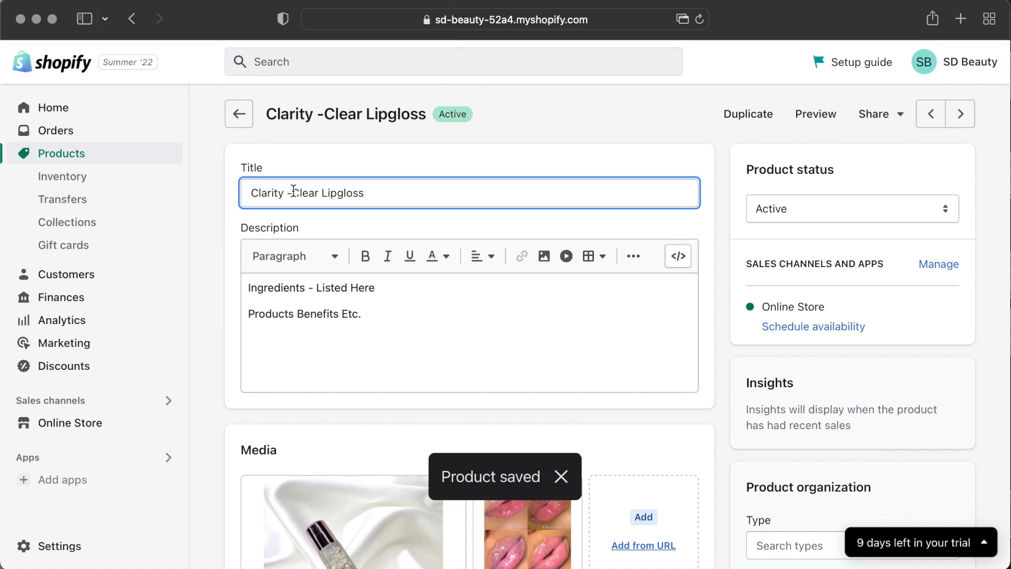
{"action": "left_click", "coordinate": [943, 61]}
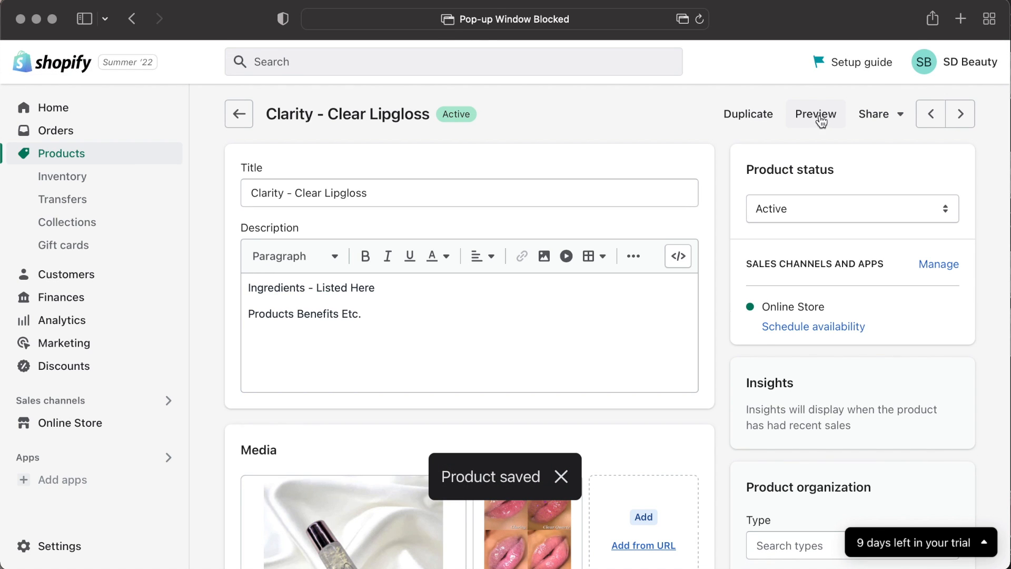
{"action": "scroll", "coordinate": [463, 343], "scroll_direction": "down", "scroll_amount": 5}
{"action": "scroll", "coordinate": [599, 316], "scroll_direction": "up", "scroll_amount": 5}
{"action": "left_click", "coordinate": [118, 176]}
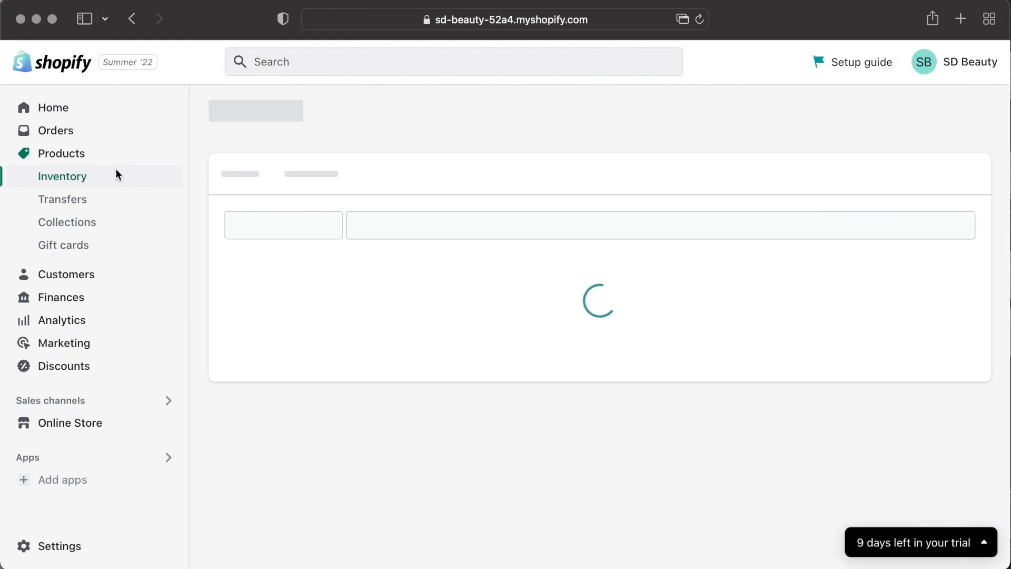
{"action": "scroll", "coordinate": [414, 305], "scroll_direction": "down", "scroll_amount": 2}
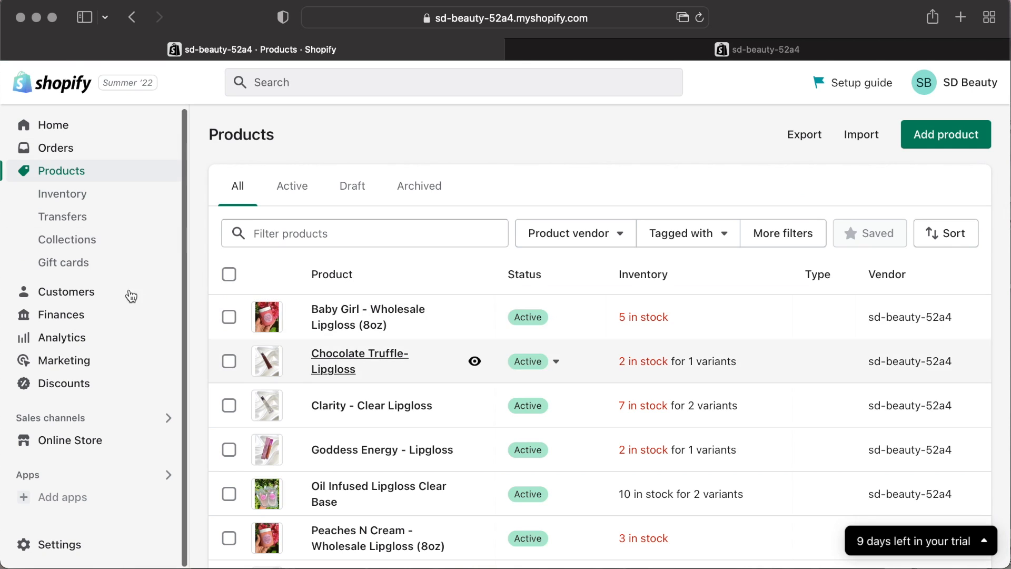
Create a new collection titled Wholesale Lipgloss and make it a manual collection.
{"action": "left_click", "coordinate": [111, 243]}
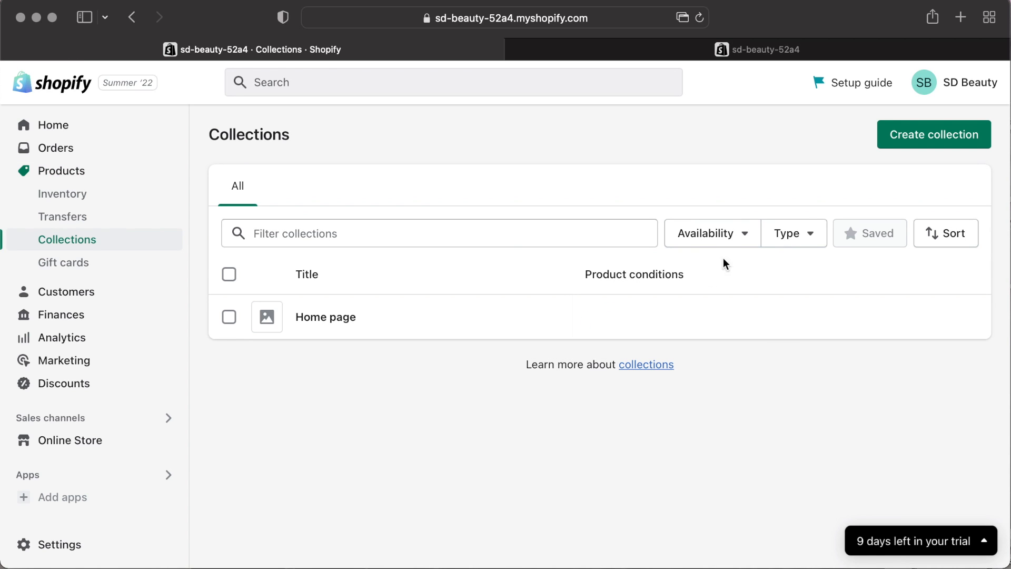
{"action": "left_click", "coordinate": [931, 141]}
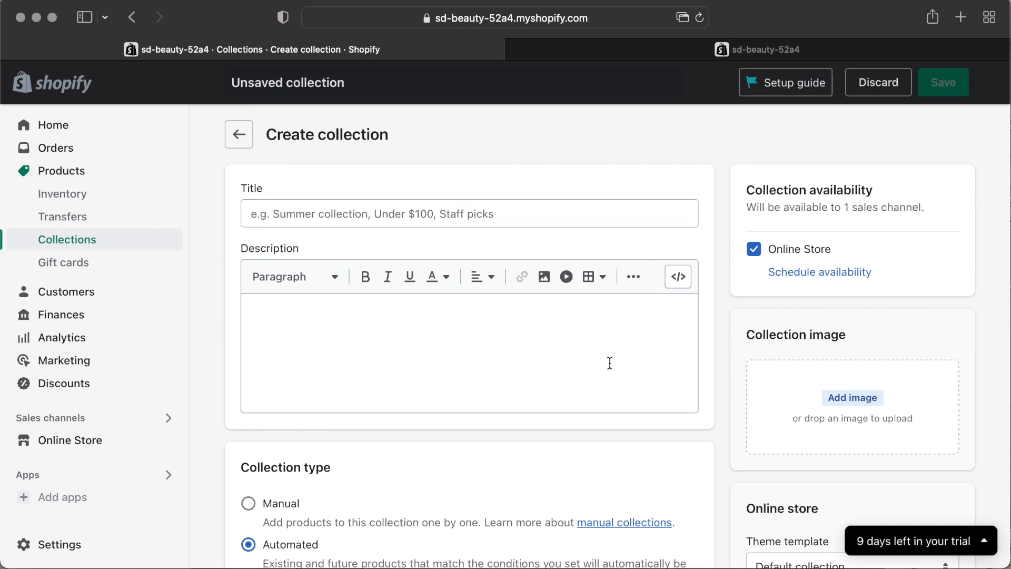
{"action": "left_click", "coordinate": [554, 207]}
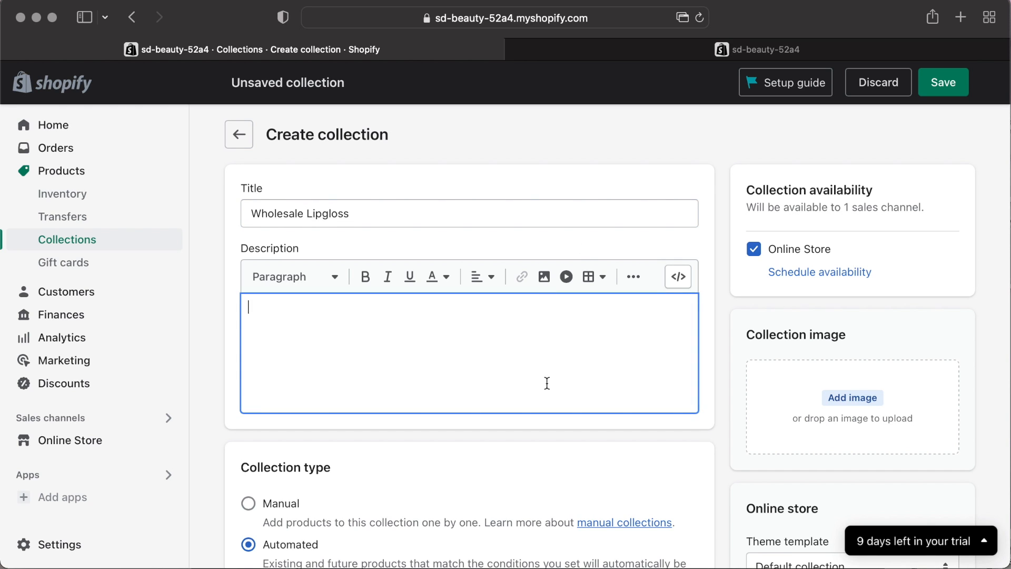
{"action": "scroll", "coordinate": [547, 383], "scroll_direction": "down", "scroll_amount": 3}
{"action": "left_click", "coordinate": [249, 426]}
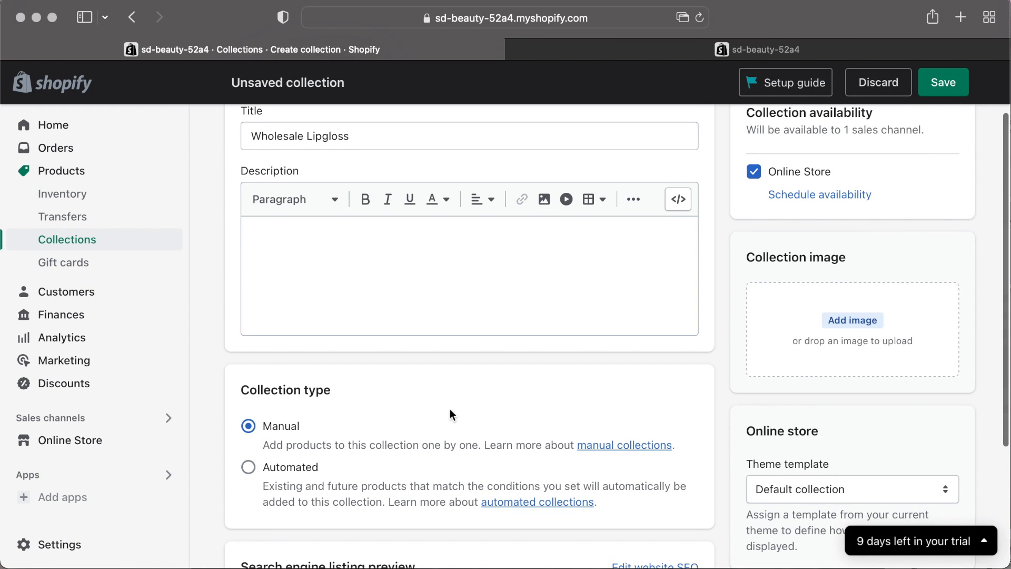
{"action": "scroll", "coordinate": [633, 416], "scroll_direction": "down", "scroll_amount": 2}
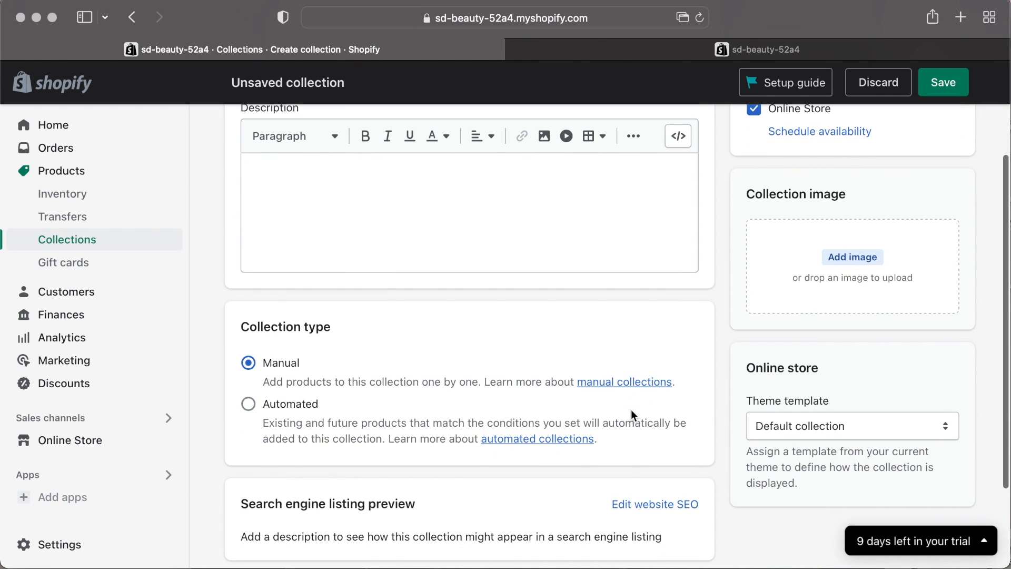
Browse the computer's recent files for a collection image.
{"action": "left_click", "coordinate": [868, 259]}
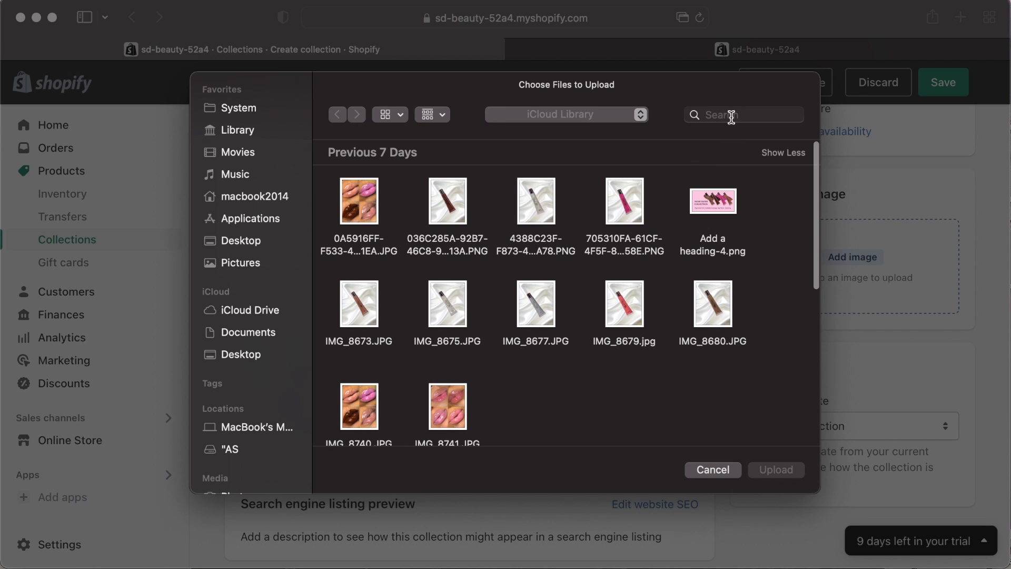
{"action": "scroll", "coordinate": [477, 341], "scroll_direction": "down", "scroll_amount": 5}
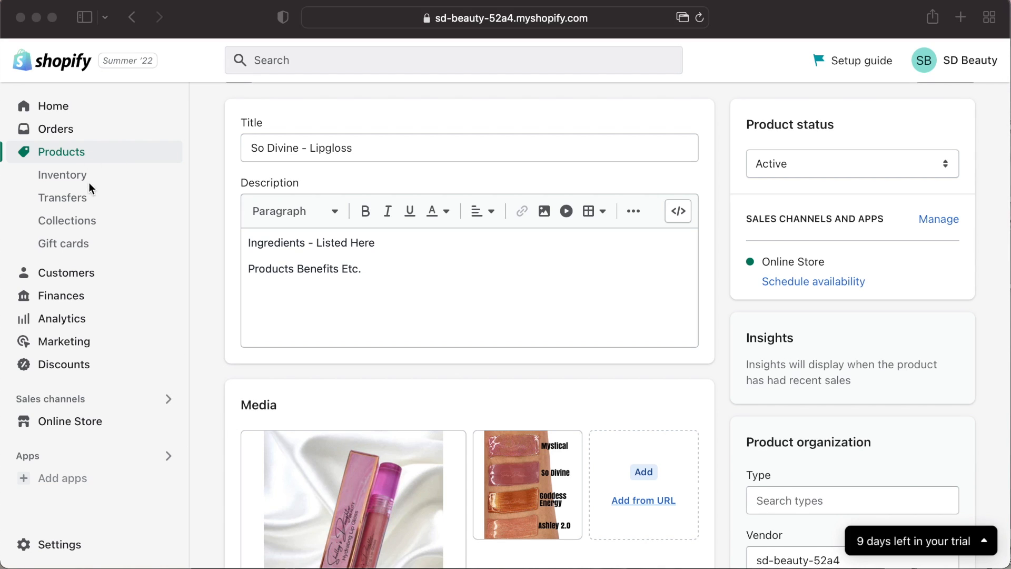
{"action": "left_click", "coordinate": [76, 154]}
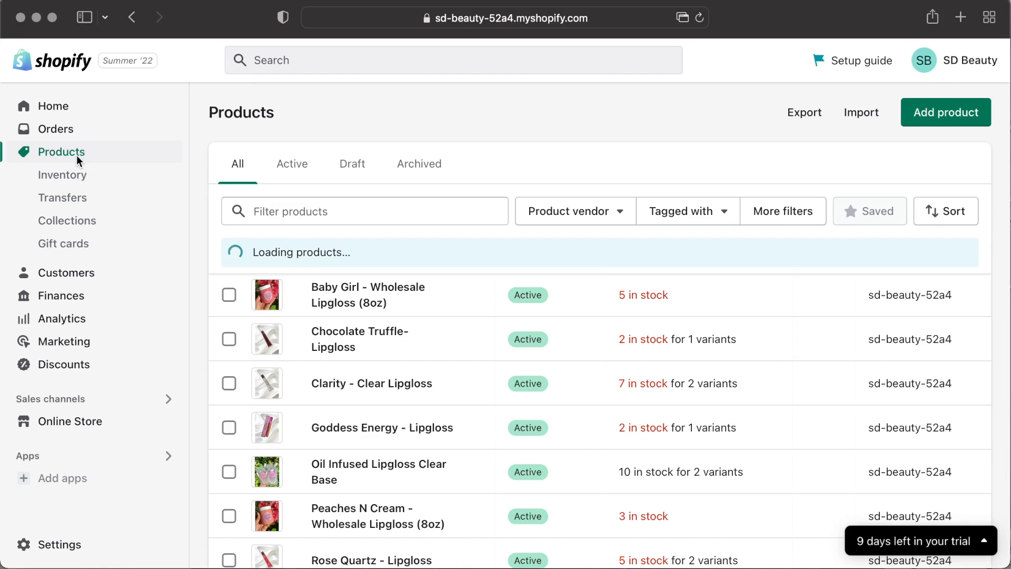
Browse the popular free themes offered for the online store.
{"action": "scroll", "coordinate": [451, 386], "scroll_direction": "down", "scroll_amount": 4}
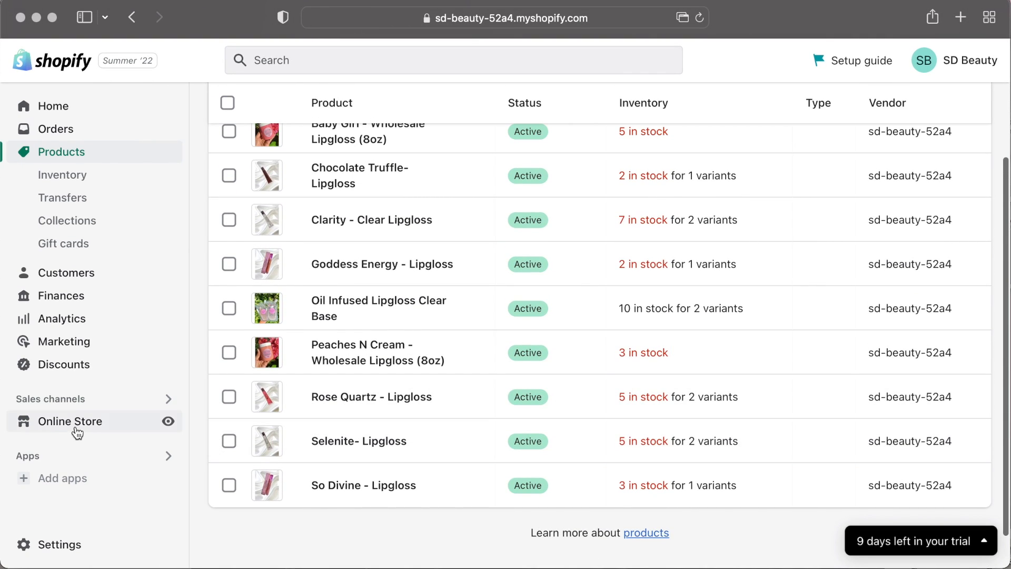
{"action": "left_click", "coordinate": [76, 423]}
{"action": "scroll", "coordinate": [489, 364], "scroll_direction": "down", "scroll_amount": 5}
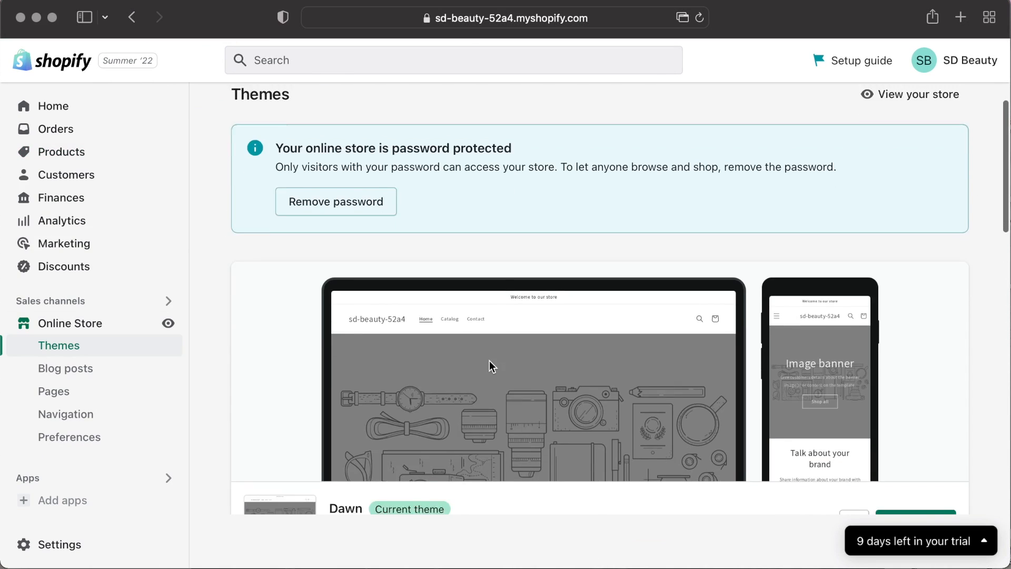
{"action": "scroll", "coordinate": [489, 360], "scroll_direction": "up", "scroll_amount": 2}
{"action": "scroll", "coordinate": [914, 469], "scroll_direction": "down", "scroll_amount": 5}
{"action": "scroll", "coordinate": [759, 449], "scroll_direction": "down", "scroll_amount": 10}
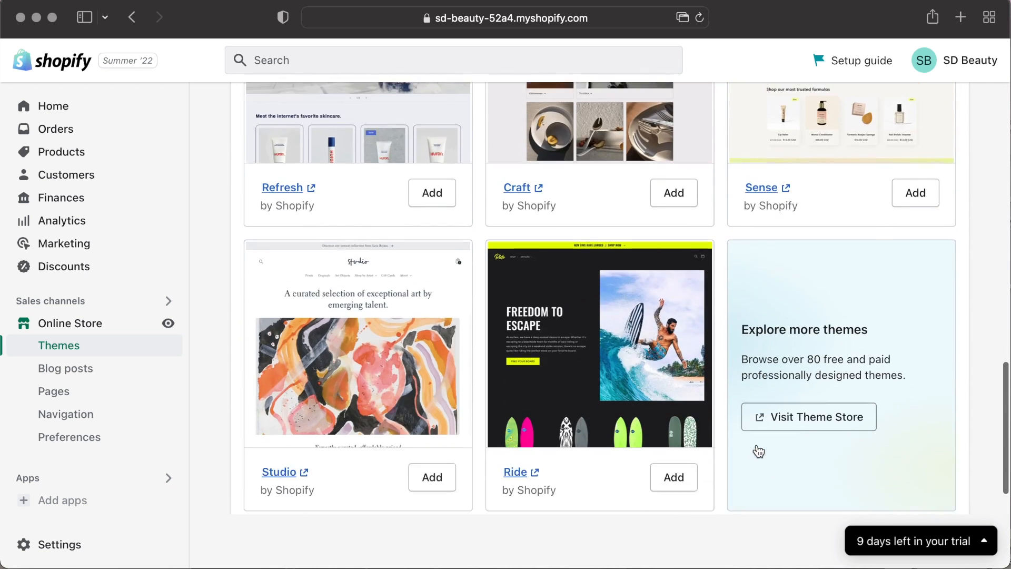
{"action": "scroll", "coordinate": [758, 449], "scroll_direction": "up", "scroll_amount": 3}
{"action": "scroll", "coordinate": [759, 450], "scroll_direction": "down", "scroll_amount": 2}
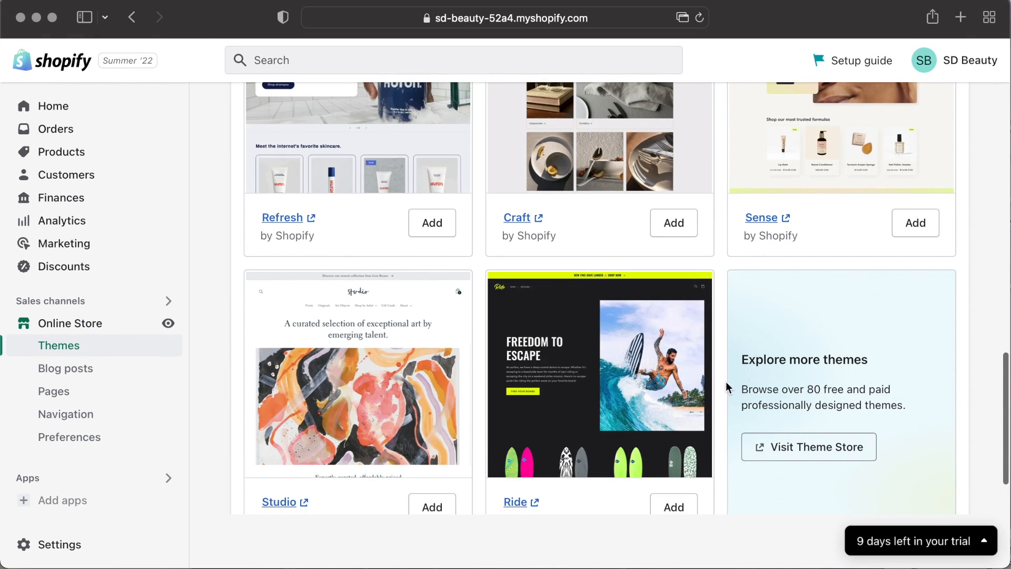
{"action": "scroll", "coordinate": [751, 374], "scroll_direction": "up", "scroll_amount": 10}
{"action": "scroll", "coordinate": [797, 400], "scroll_direction": "down", "scroll_amount": 5}
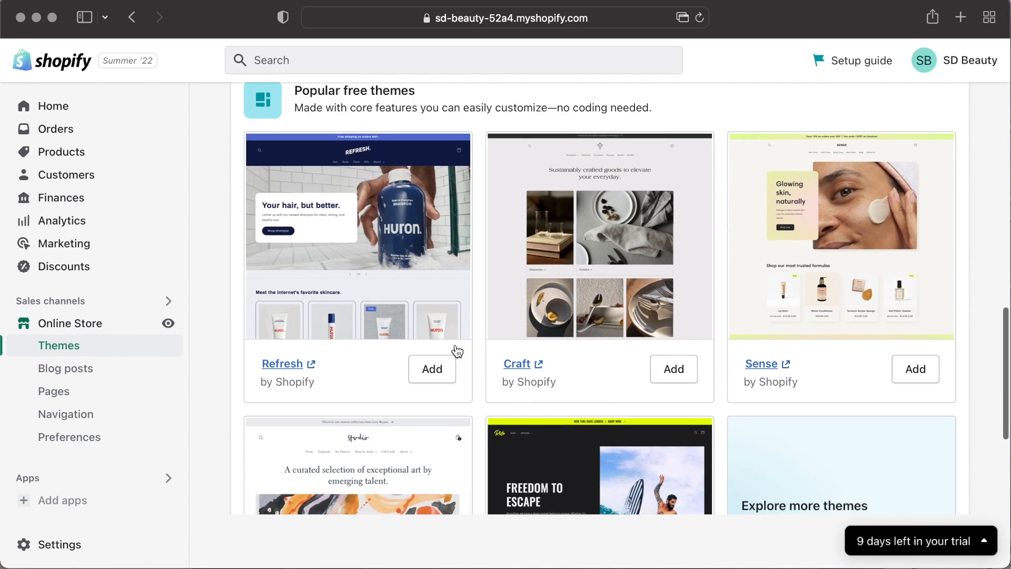
{"action": "scroll", "coordinate": [456, 351], "scroll_direction": "down", "scroll_amount": 2}
{"action": "scroll", "coordinate": [457, 351], "scroll_direction": "up", "scroll_amount": 9}
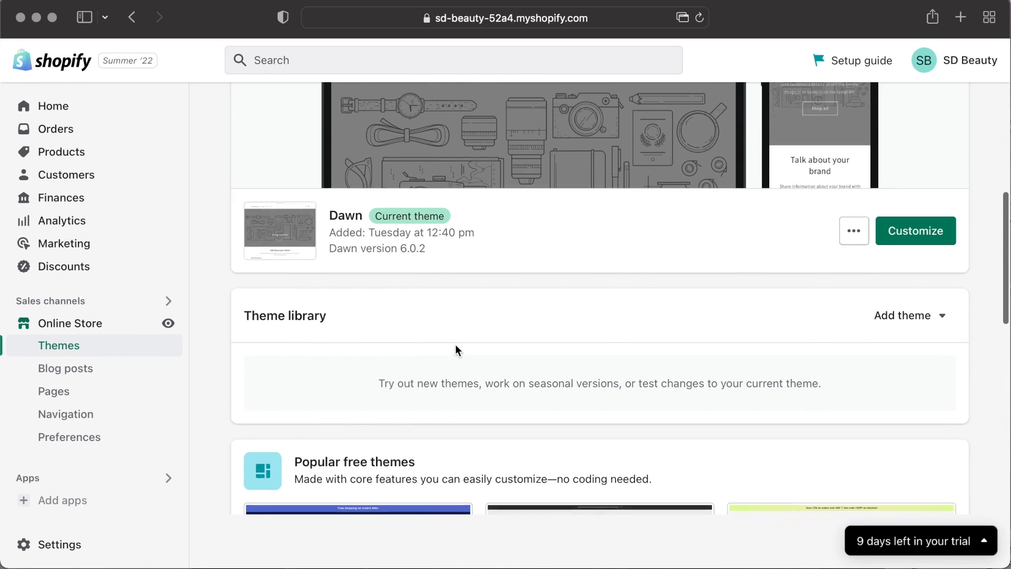
{"action": "scroll", "coordinate": [456, 351], "scroll_direction": "up", "scroll_amount": 4}
{"action": "scroll", "coordinate": [745, 351], "scroll_direction": "down", "scroll_amount": 10}
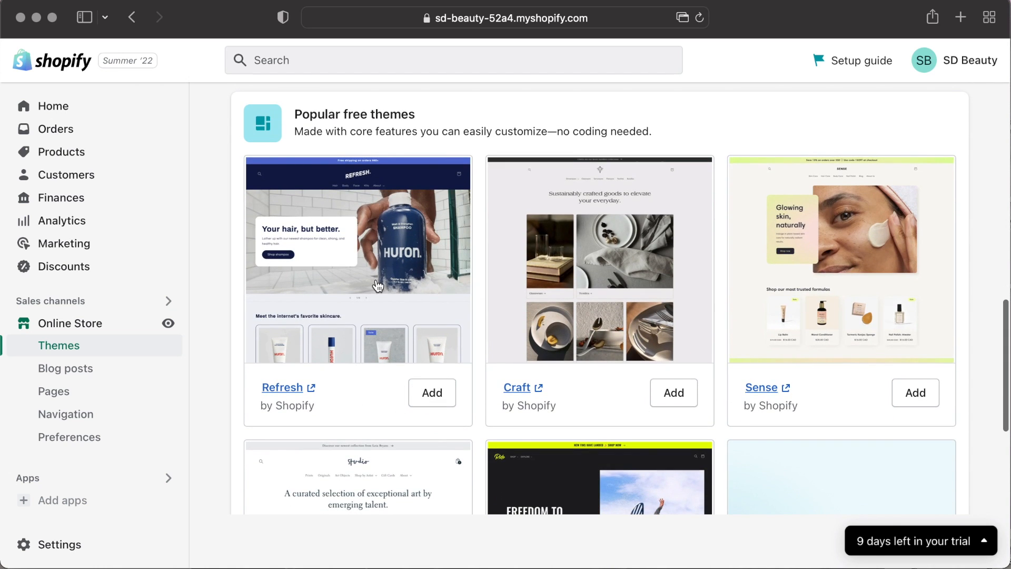
Open the Refresh theme's preview page.
{"action": "left_click", "coordinate": [378, 286]}
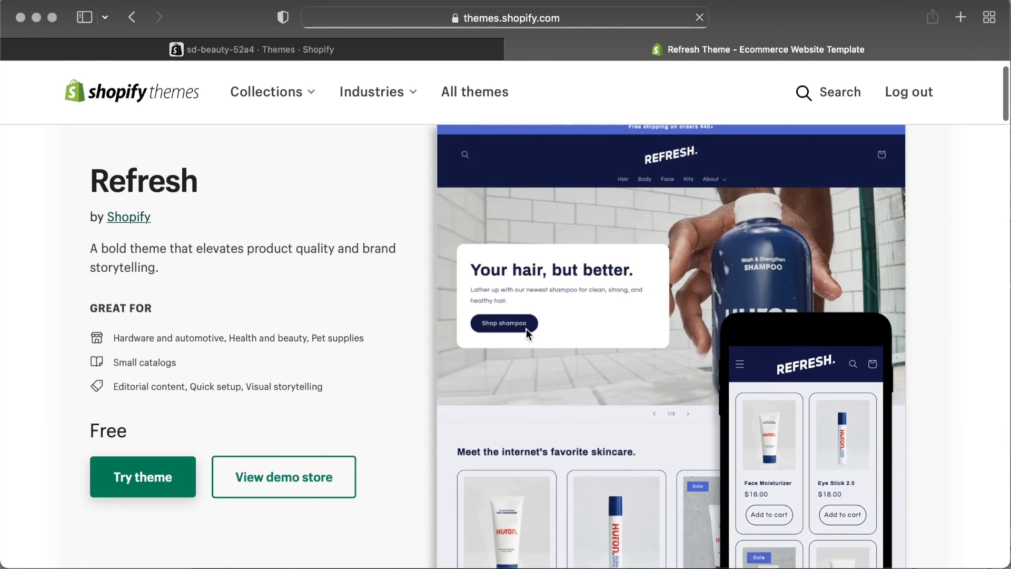
{"action": "scroll", "coordinate": [526, 334], "scroll_direction": "down", "scroll_amount": 4}
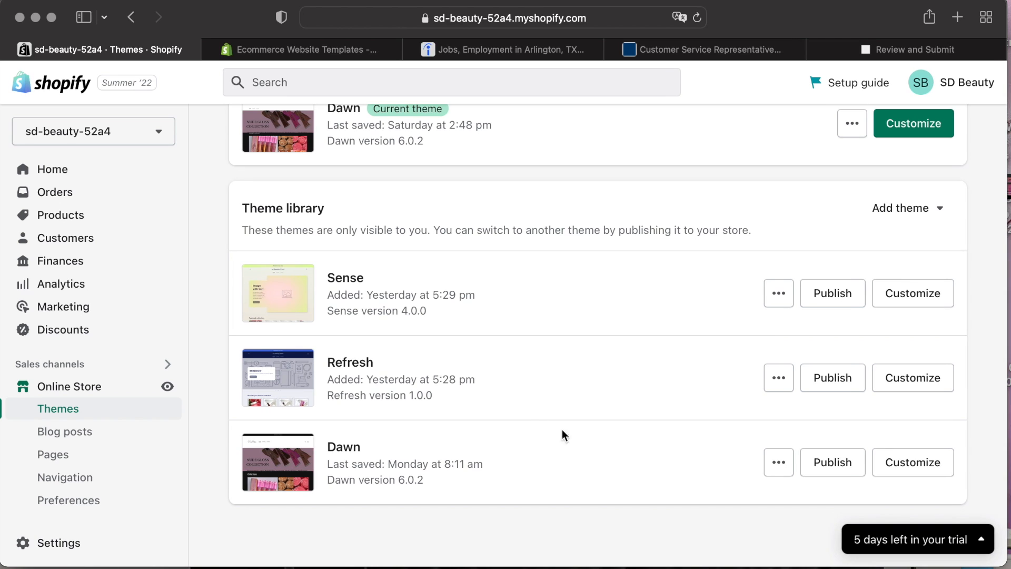
{"action": "scroll", "coordinate": [548, 334], "scroll_direction": "up", "scroll_amount": 4}
{"action": "scroll", "coordinate": [548, 334], "scroll_direction": "down", "scroll_amount": 10}
{"action": "scroll", "coordinate": [548, 333], "scroll_direction": "up", "scroll_amount": 3}
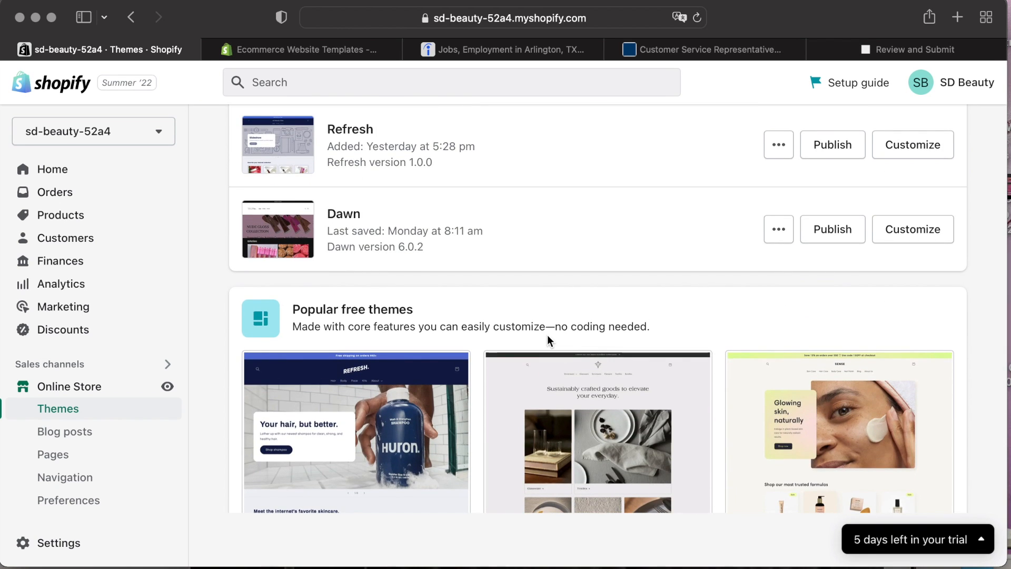
Open the added Refresh theme in the theme editor to customize its home page.
{"action": "scroll", "coordinate": [547, 334], "scroll_direction": "down", "scroll_amount": 7}
{"action": "scroll", "coordinate": [548, 340], "scroll_direction": "up", "scroll_amount": 8}
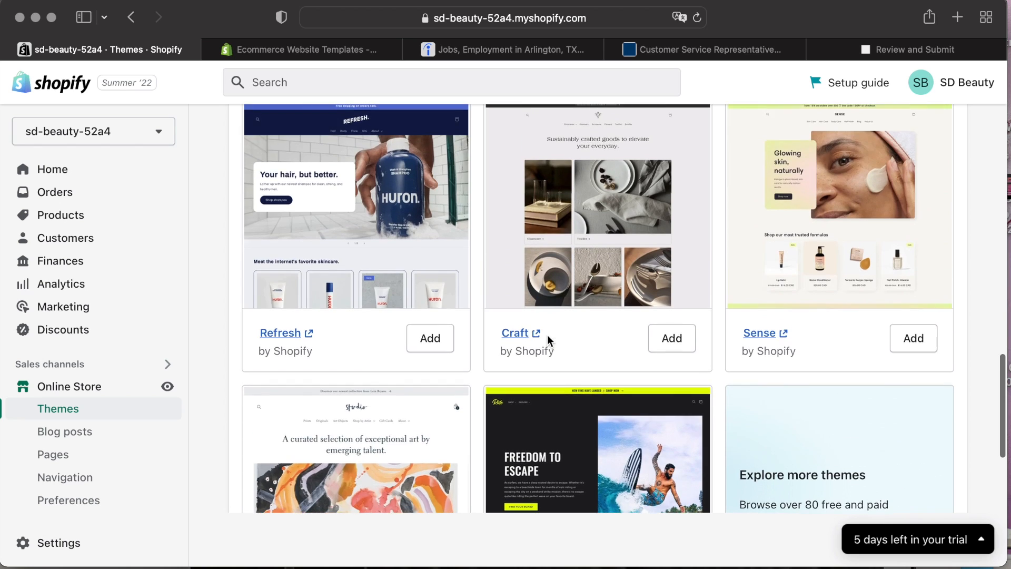
{"action": "scroll", "coordinate": [917, 226], "scroll_direction": "up", "scroll_amount": 3}
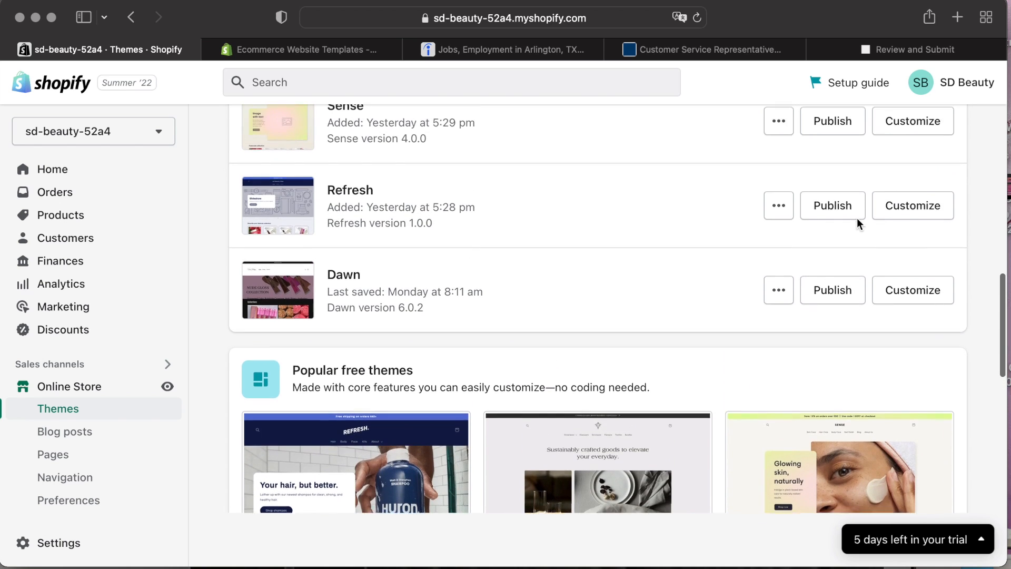
{"action": "left_click", "coordinate": [918, 234]}
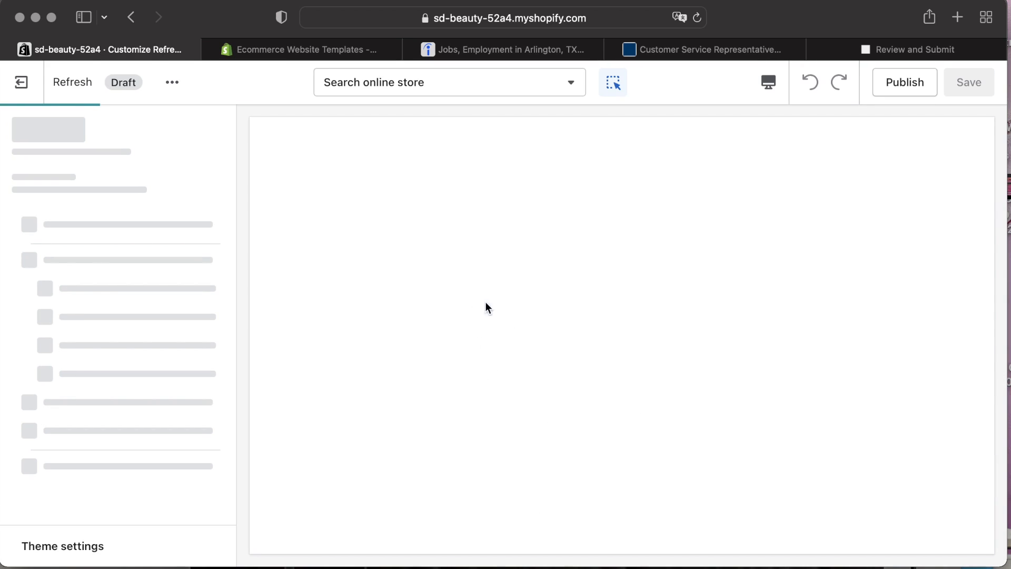
{"action": "scroll", "coordinate": [575, 305], "scroll_direction": "down", "scroll_amount": 10}
{"action": "scroll", "coordinate": [575, 304], "scroll_direction": "down", "scroll_amount": 15}
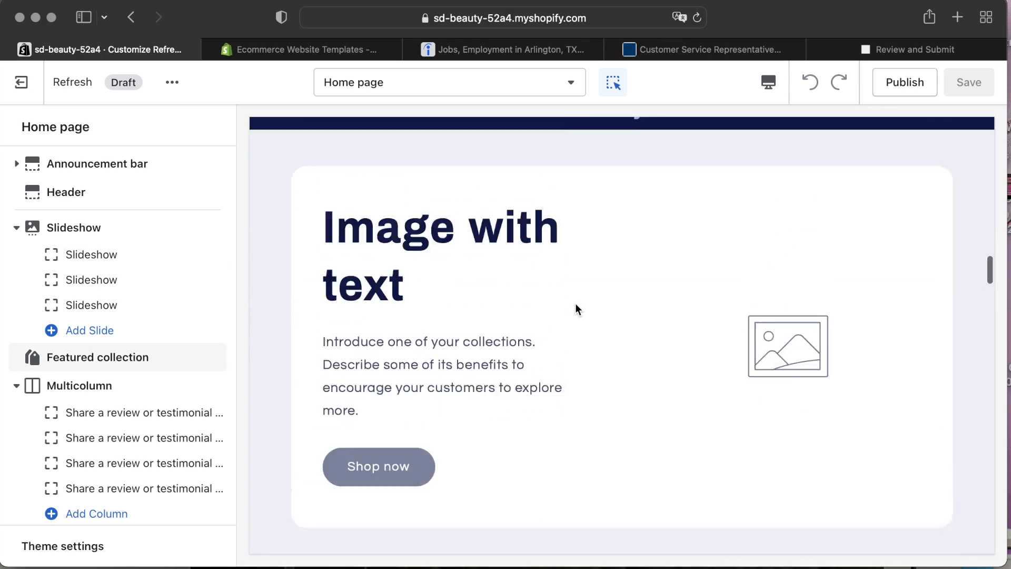
{"action": "scroll", "coordinate": [99, 445], "scroll_direction": "down", "scroll_amount": 3}
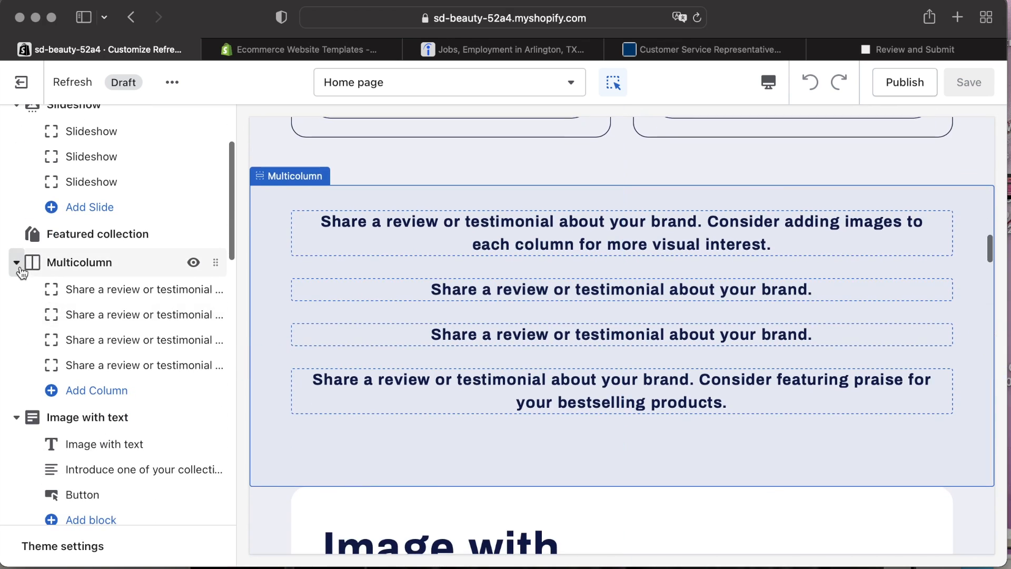
Remove the testimonial Multicolumn section from the home page.
{"action": "left_click", "coordinate": [29, 262]}
{"action": "scroll", "coordinate": [79, 448], "scroll_direction": "down", "scroll_amount": 1}
{"action": "left_click", "coordinate": [89, 557]}
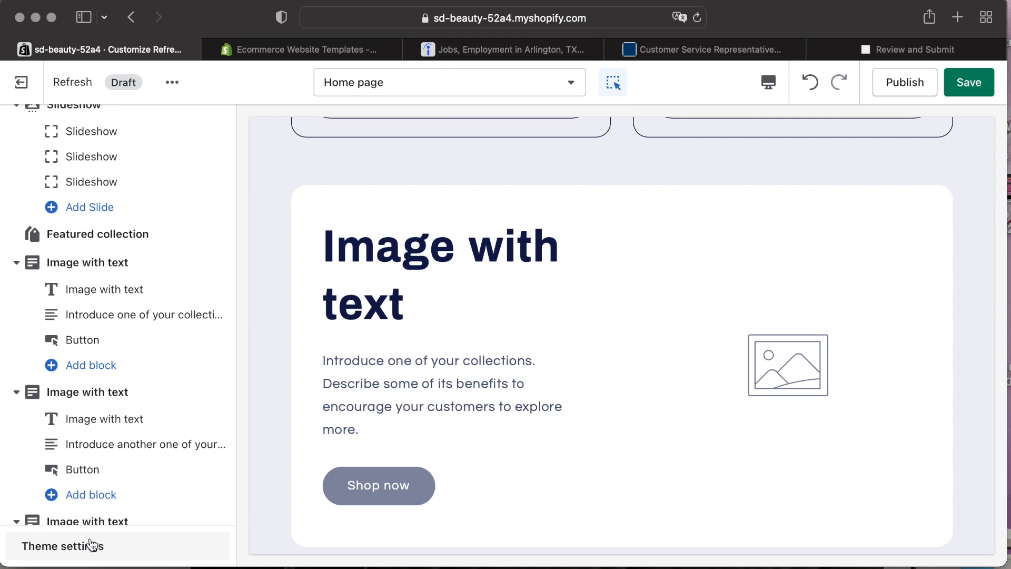
Remove the Blog posts section from the home page.
{"action": "scroll", "coordinate": [34, 316], "scroll_direction": "down", "scroll_amount": 5}
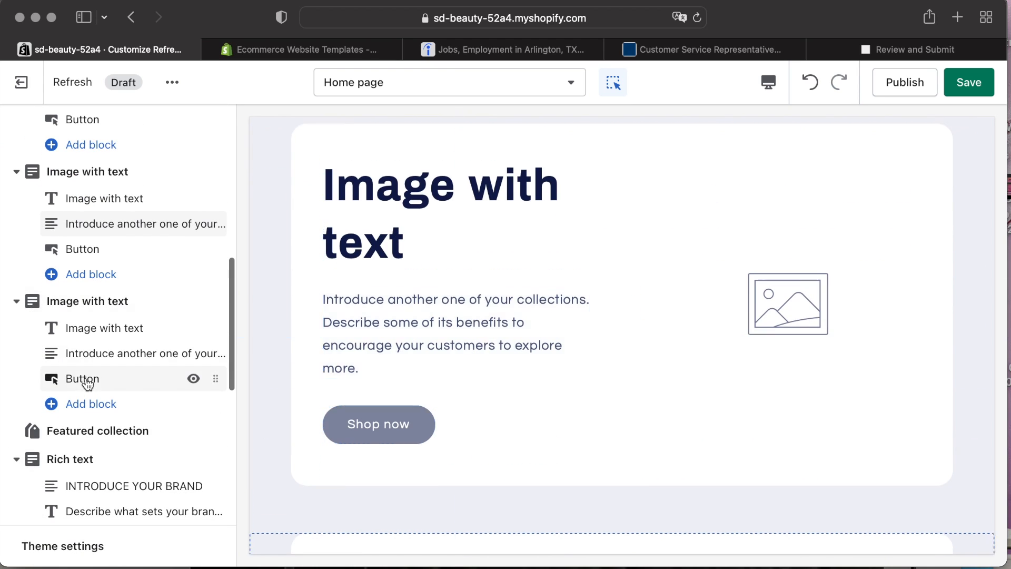
{"action": "scroll", "coordinate": [95, 422], "scroll_direction": "down", "scroll_amount": 10}
{"action": "scroll", "coordinate": [106, 443], "scroll_direction": "up", "scroll_amount": 2}
{"action": "scroll", "coordinate": [102, 420], "scroll_direction": "down", "scroll_amount": 2}
{"action": "left_click", "coordinate": [105, 303]}
{"action": "scroll", "coordinate": [104, 369], "scroll_direction": "down", "scroll_amount": 5}
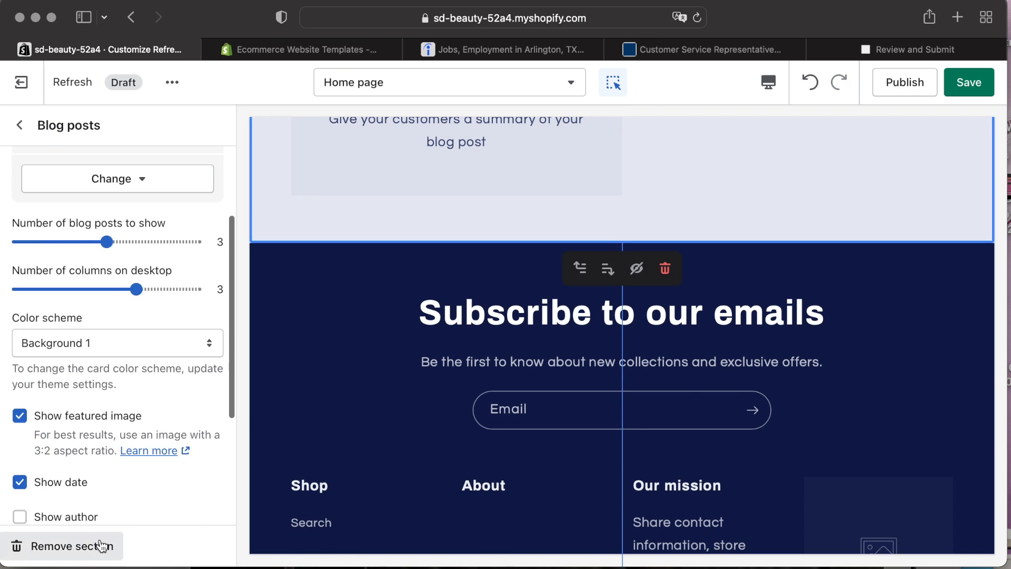
{"action": "left_click", "coordinate": [99, 546]}
Remove the remaining Multicolumn section with brand values from the home page.
{"action": "scroll", "coordinate": [99, 306], "scroll_direction": "up", "scroll_amount": 2}
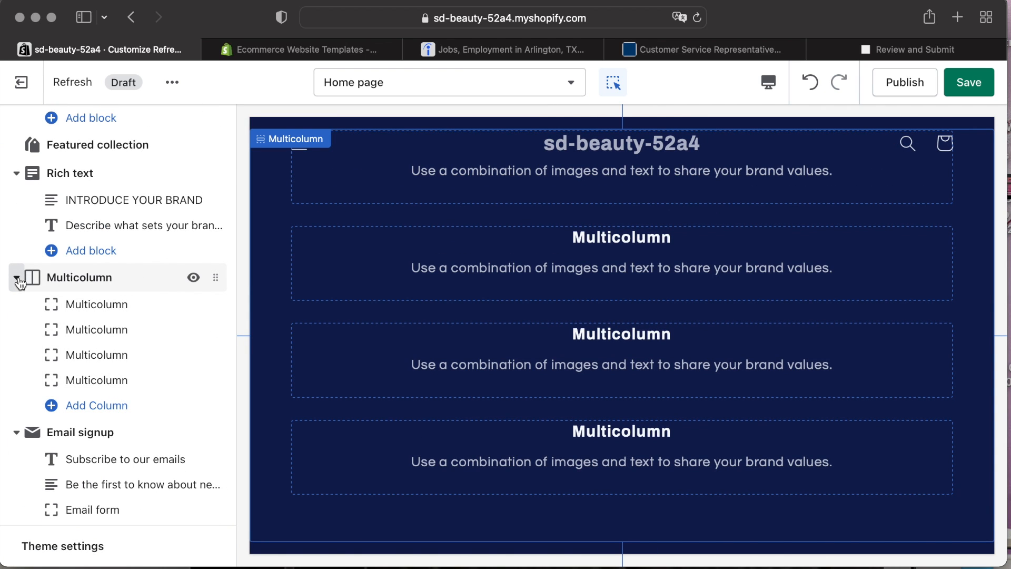
{"action": "left_click", "coordinate": [90, 279]}
{"action": "left_click", "coordinate": [63, 545]}
Remove the Rich text section that introduces the brand.
{"action": "scroll", "coordinate": [127, 369], "scroll_direction": "up", "scroll_amount": 2}
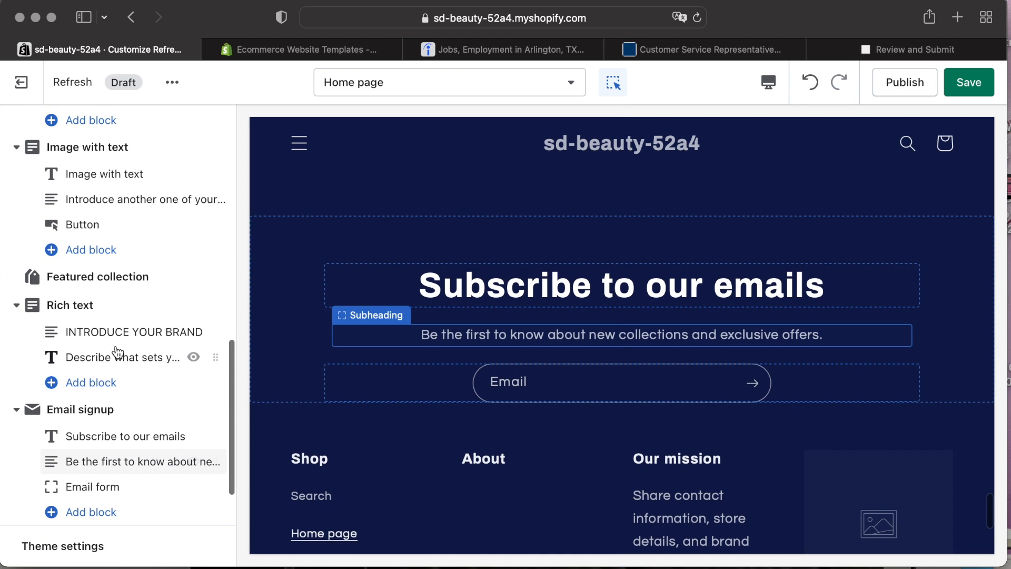
{"action": "left_click", "coordinate": [109, 316]}
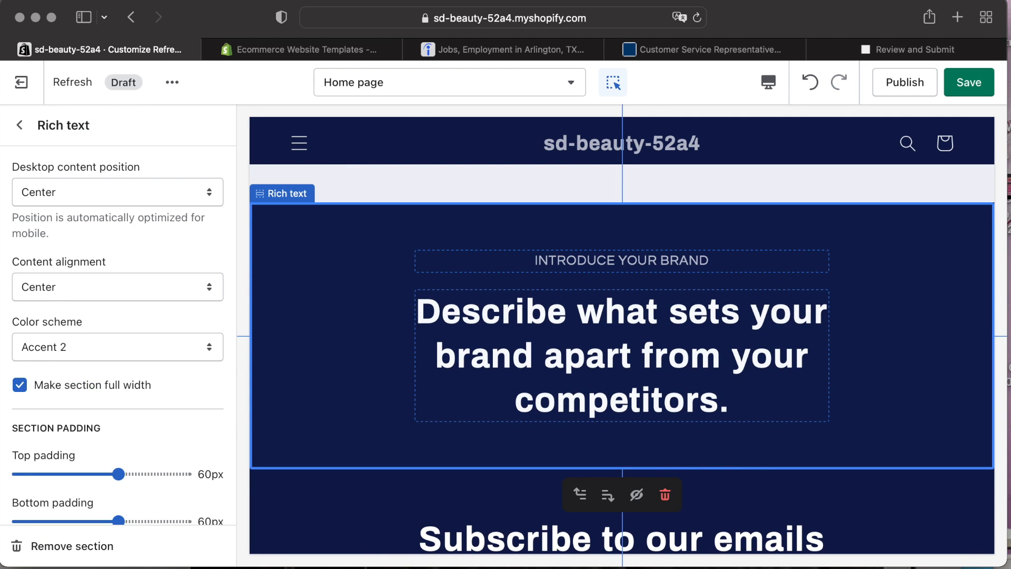
{"action": "left_click", "coordinate": [63, 545]}
Replace the Slideshow section's default slide with a new image slide.
{"action": "left_click", "coordinate": [102, 174]}
{"action": "scroll", "coordinate": [150, 472], "scroll_direction": "down", "scroll_amount": 2}
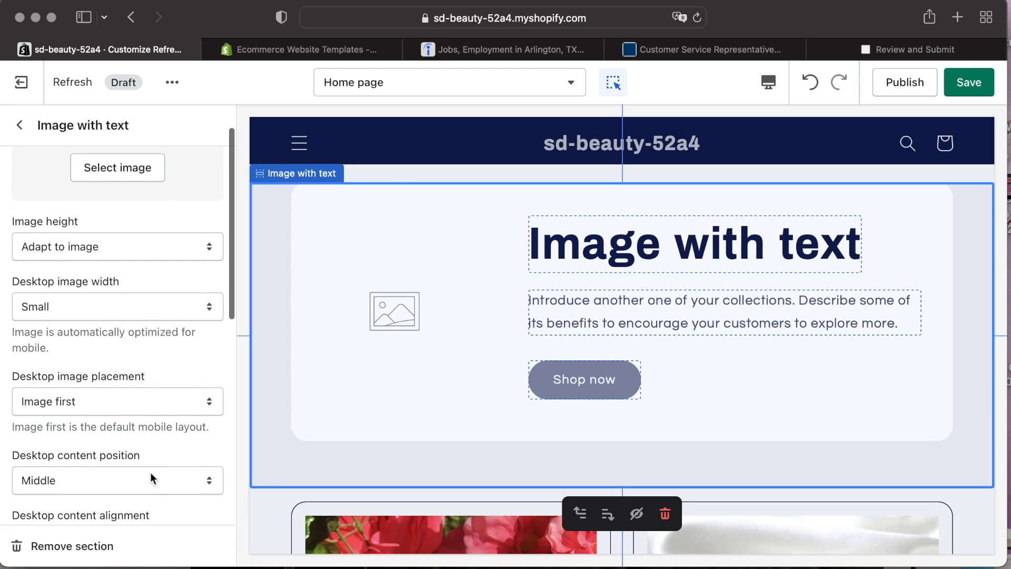
{"action": "scroll", "coordinate": [519, 277], "scroll_direction": "up", "scroll_amount": 15}
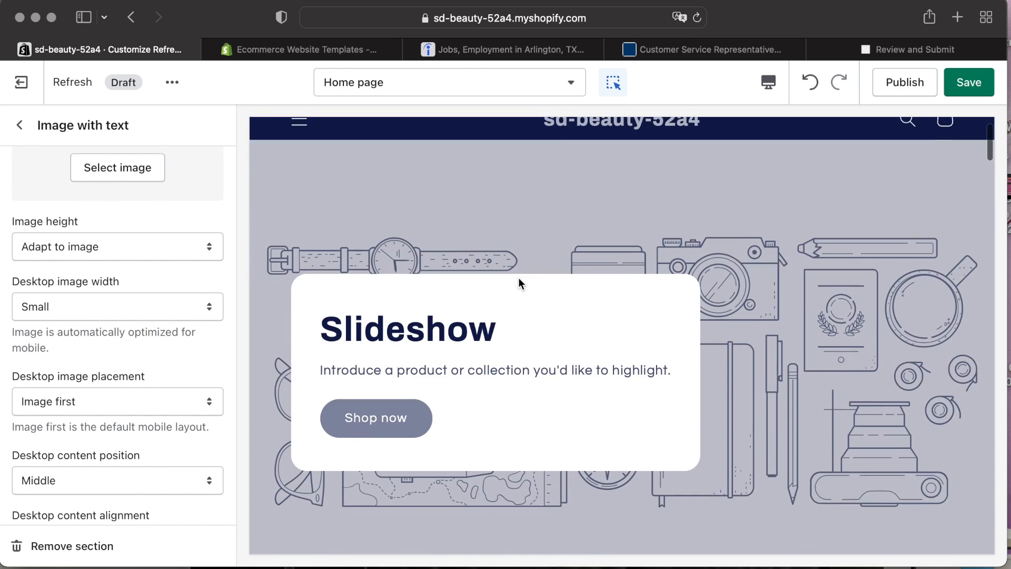
{"action": "left_click", "coordinate": [412, 387]}
{"action": "left_click", "coordinate": [665, 527]}
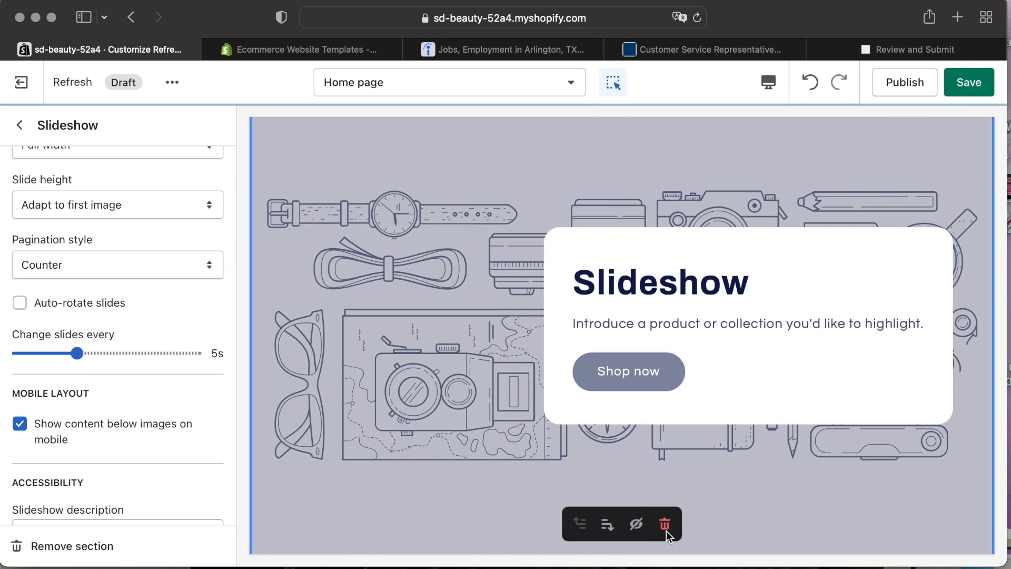
{"action": "left_click", "coordinate": [649, 466]}
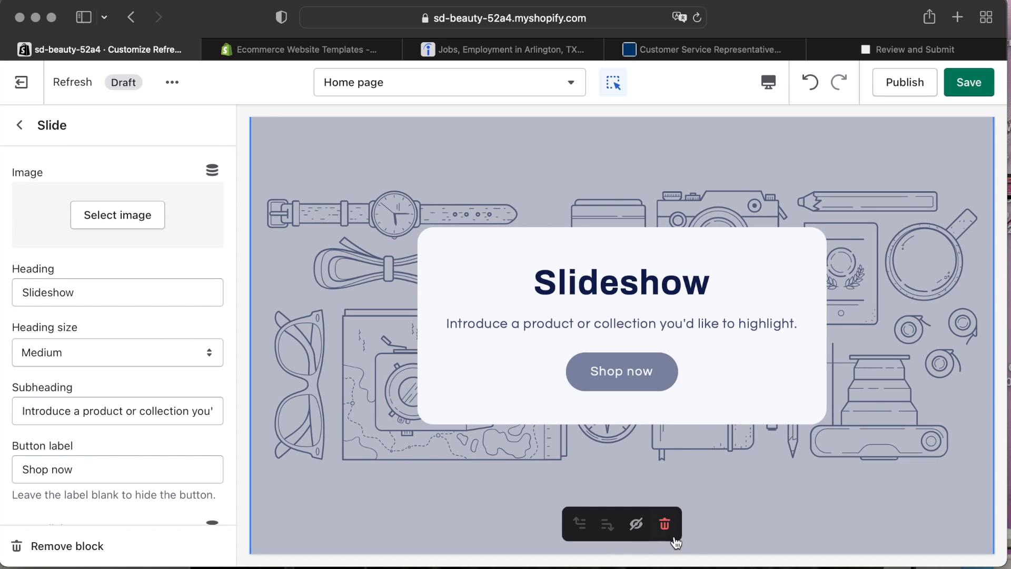
{"action": "left_click", "coordinate": [665, 523]}
{"action": "scroll", "coordinate": [99, 230], "scroll_direction": "up", "scroll_amount": 1}
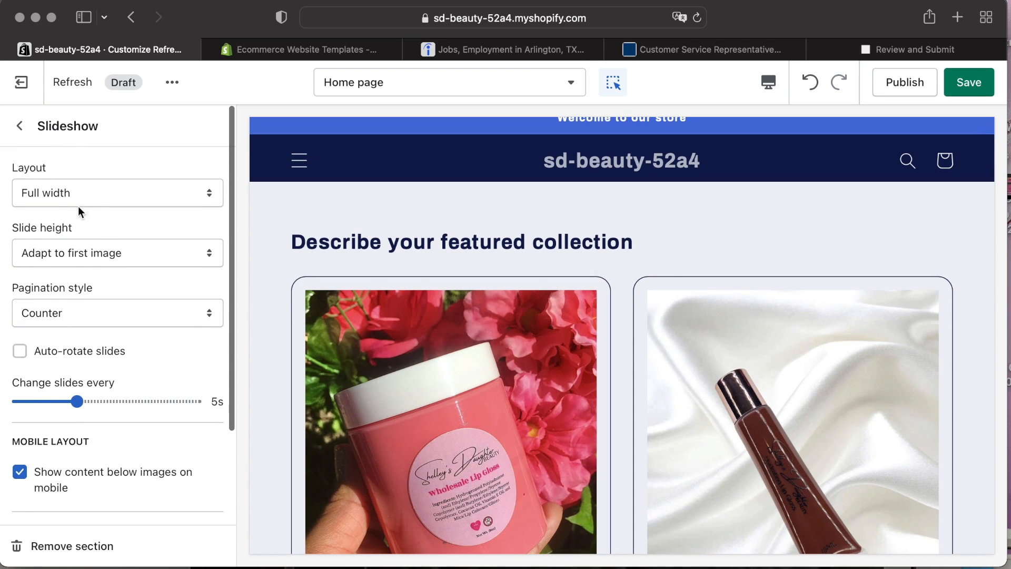
{"action": "left_click", "coordinate": [21, 126]}
{"action": "left_click", "coordinate": [73, 255]}
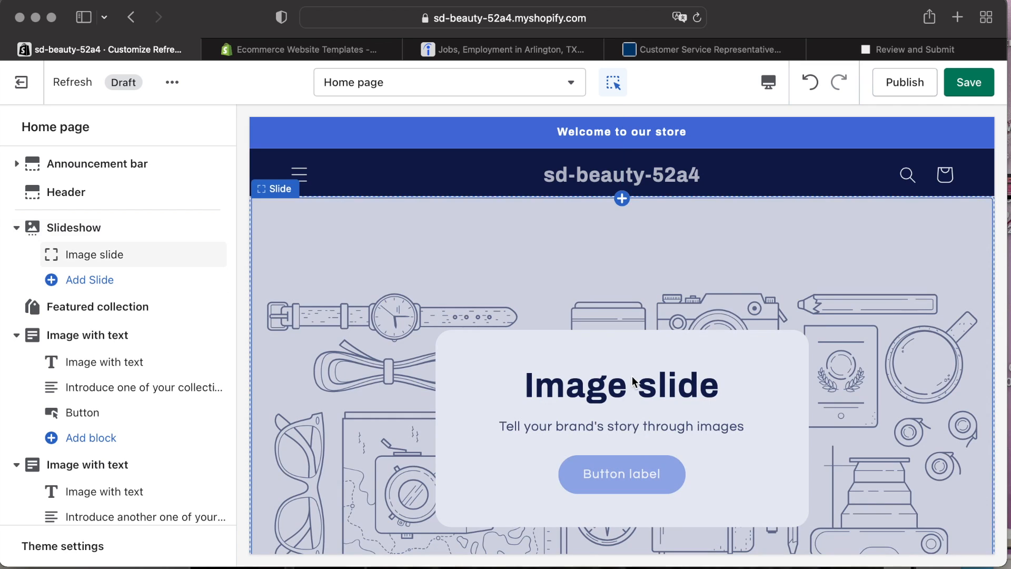
Set the new slide's image to the Nude Gloss Collection banner from the library.
{"action": "left_click", "coordinate": [645, 459]}
{"action": "left_click", "coordinate": [636, 524]}
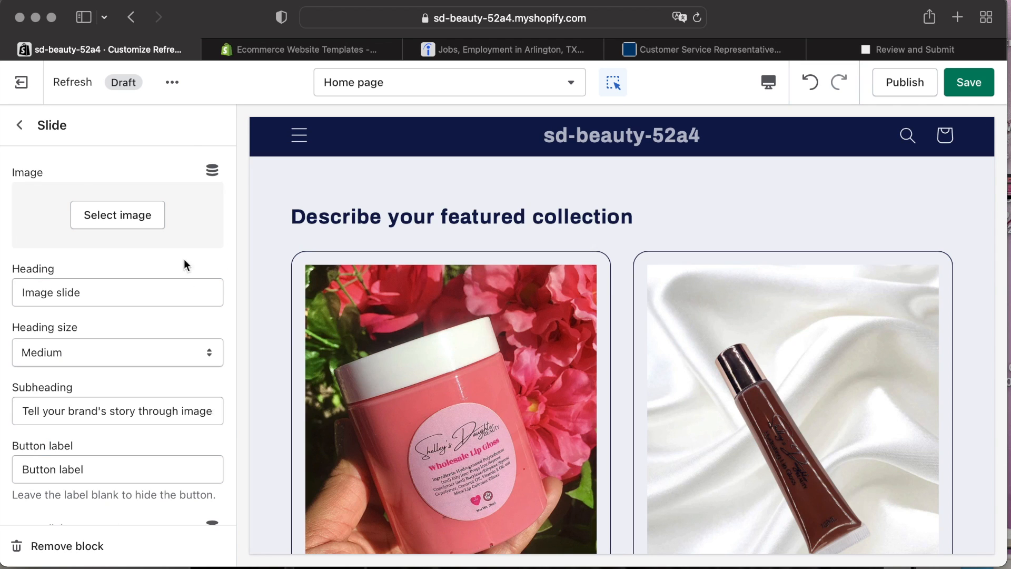
{"action": "left_click", "coordinate": [118, 214]}
{"action": "left_click", "coordinate": [101, 356]}
{"action": "left_click", "coordinate": [200, 547]}
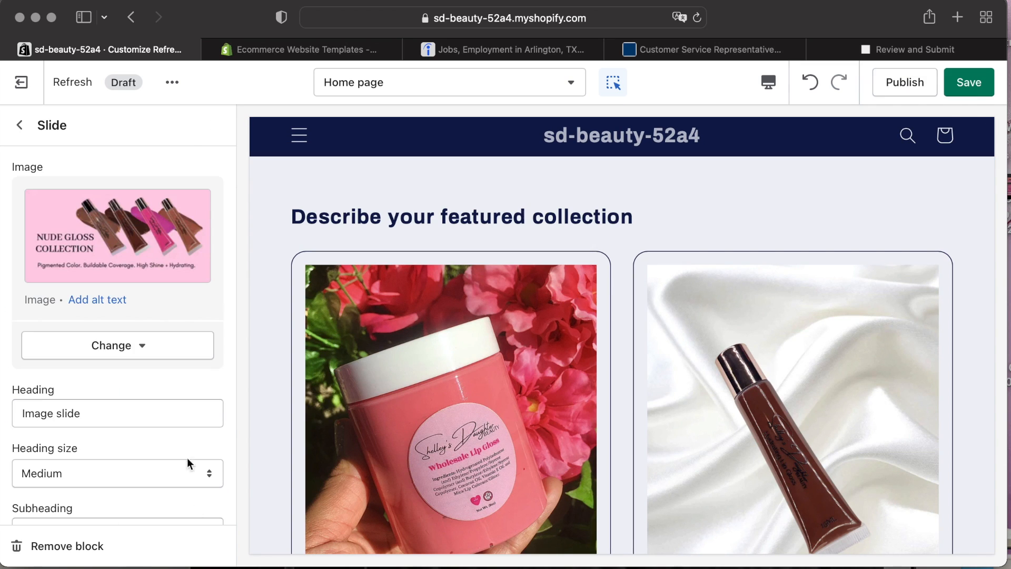
{"action": "scroll", "coordinate": [165, 305], "scroll_direction": "down", "scroll_amount": 1}
{"action": "scroll", "coordinate": [166, 305], "scroll_direction": "down", "scroll_amount": 3}
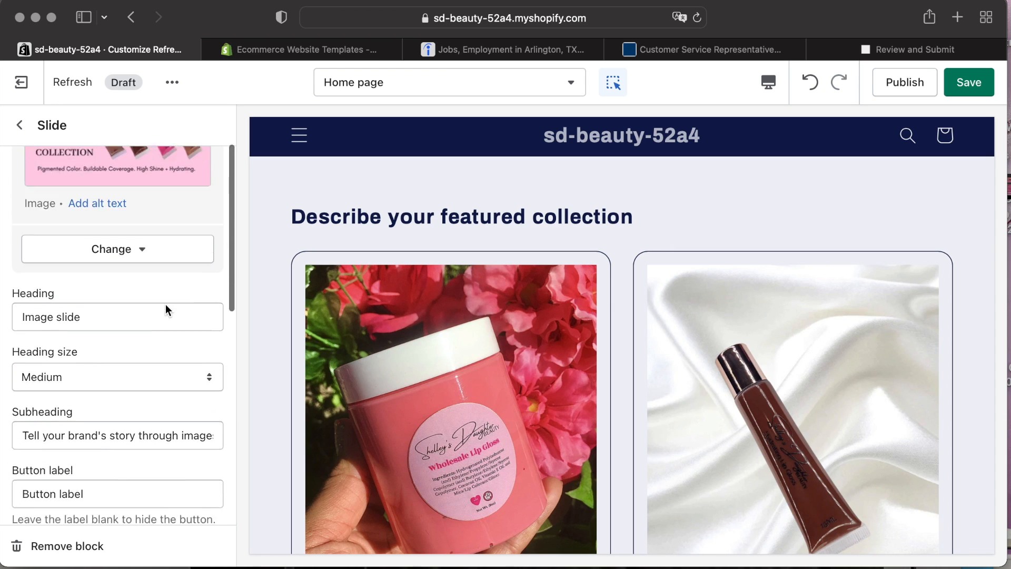
{"action": "scroll", "coordinate": [165, 305], "scroll_direction": "up", "scroll_amount": 5}
{"action": "left_click", "coordinate": [20, 126]}
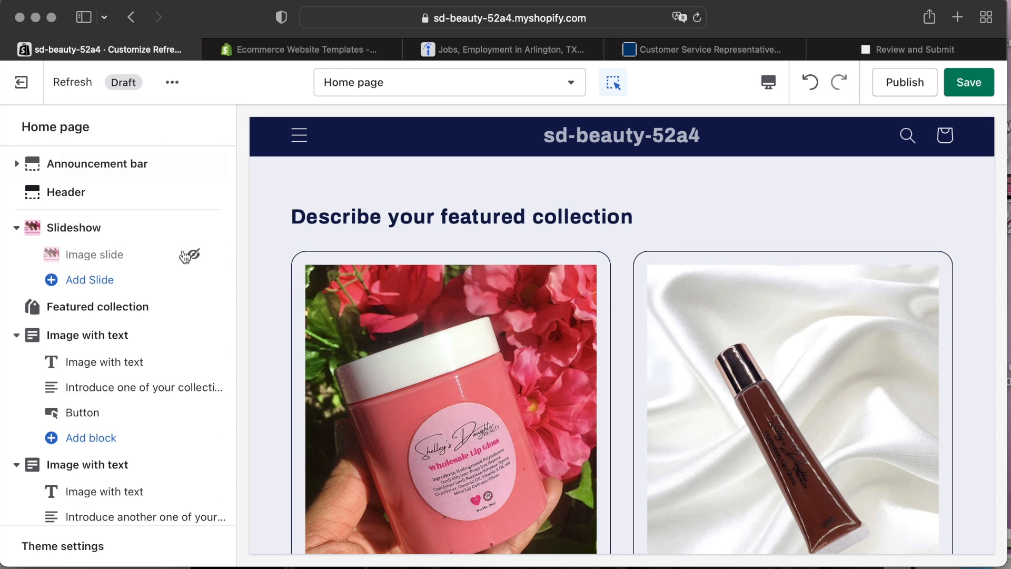
{"action": "left_click", "coordinate": [203, 257]}
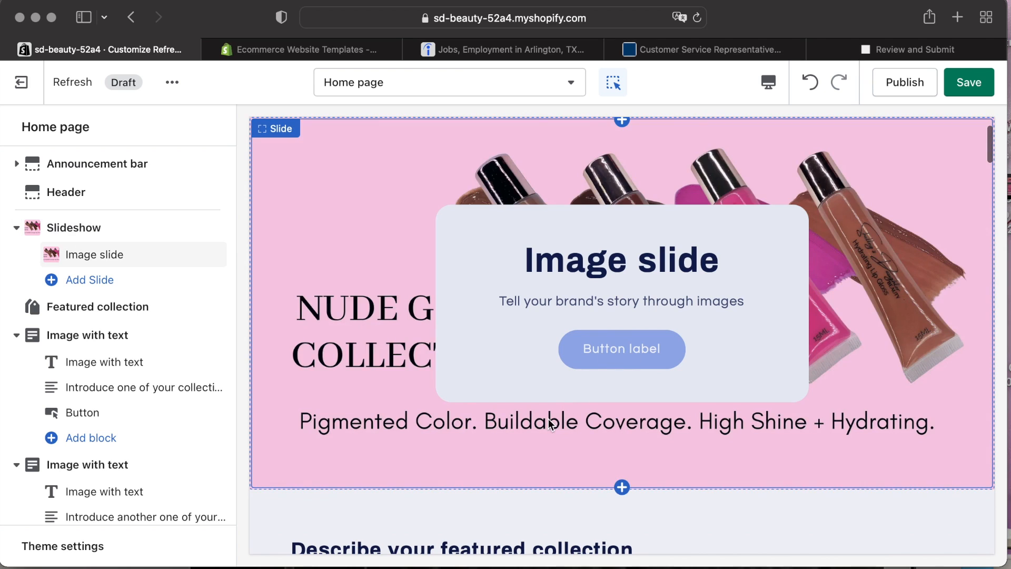
Clear the slide's heading, subheading and button label, and hide its content container on desktop.
{"action": "left_click", "coordinate": [95, 254]}
{"action": "scroll", "coordinate": [136, 340], "scroll_direction": "down", "scroll_amount": 4}
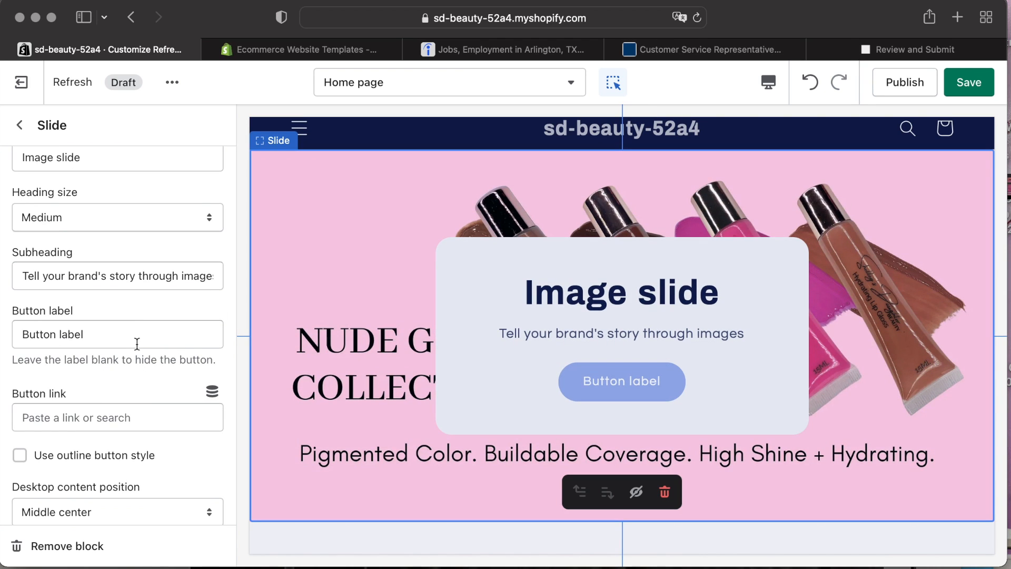
{"action": "scroll", "coordinate": [139, 350], "scroll_direction": "down", "scroll_amount": 4}
{"action": "scroll", "coordinate": [124, 295], "scroll_direction": "up", "scroll_amount": 6}
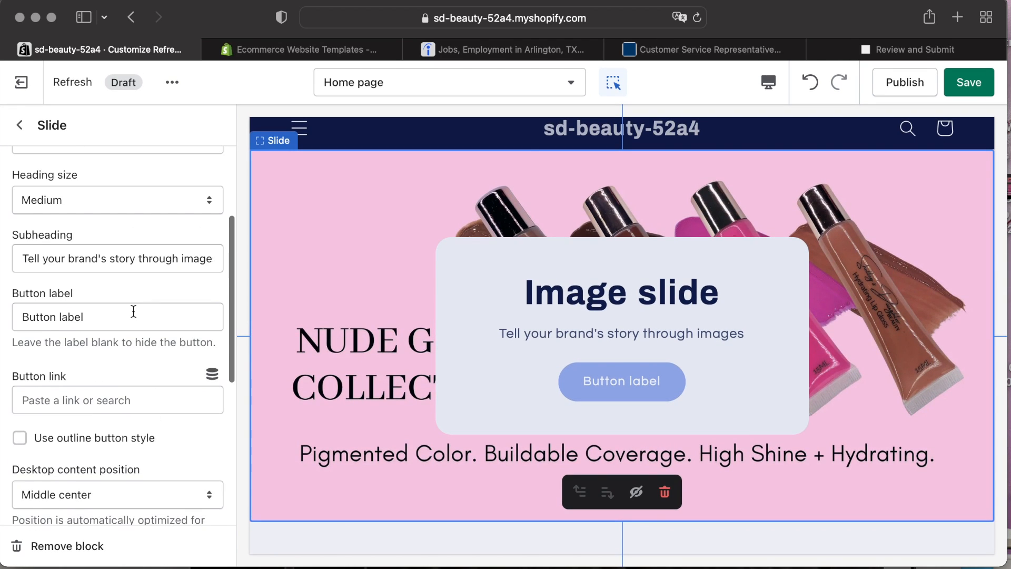
{"action": "triple_click", "coordinate": [133, 314]}
{"action": "key", "text": "BackSpace"}
{"action": "triple_click", "coordinate": [206, 258]}
{"action": "key", "text": "BackSpace"}
{"action": "scroll", "coordinate": [137, 295], "scroll_direction": "up", "scroll_amount": 3}
{"action": "triple_click", "coordinate": [105, 274]}
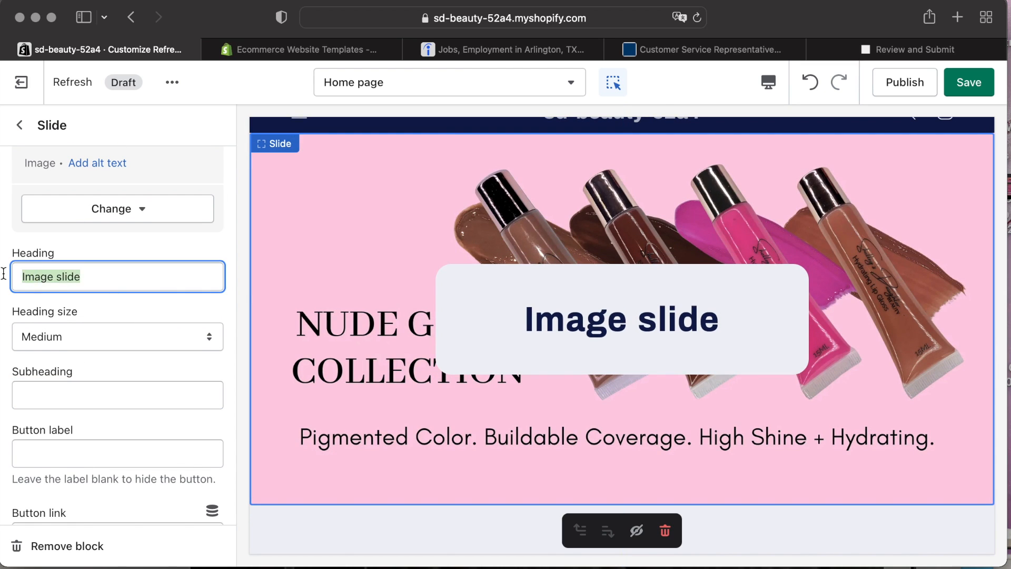
{"action": "key", "text": "BackSpace"}
{"action": "scroll", "coordinate": [153, 311], "scroll_direction": "up", "scroll_amount": 2}
{"action": "scroll", "coordinate": [198, 429], "scroll_direction": "down", "scroll_amount": 4}
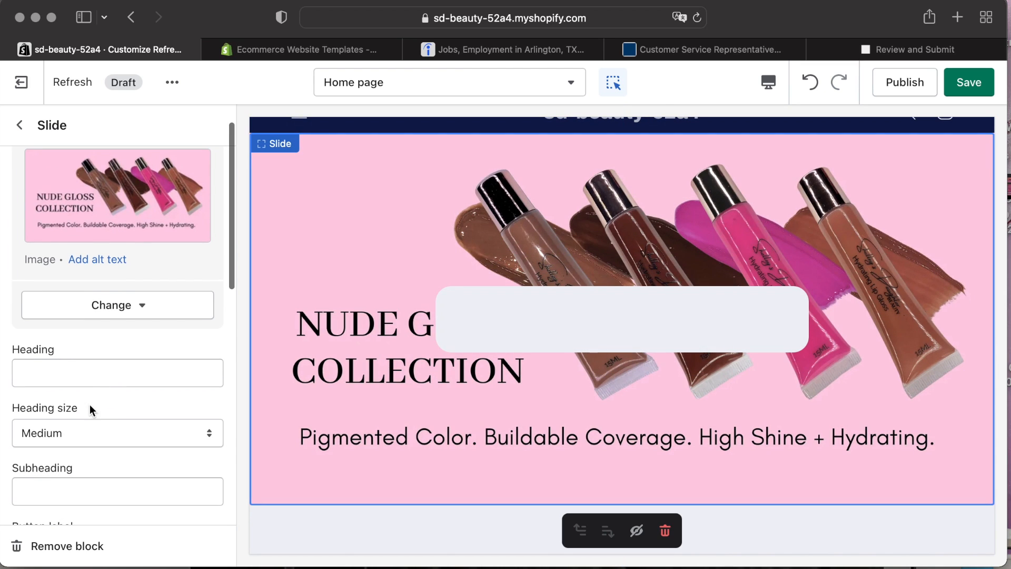
{"action": "scroll", "coordinate": [213, 441], "scroll_direction": "down", "scroll_amount": 4}
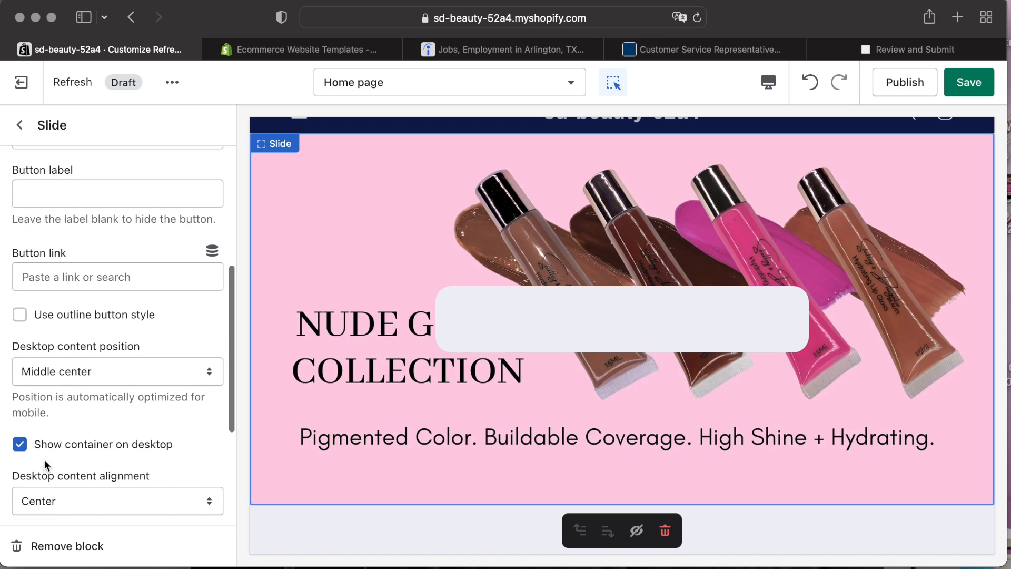
{"action": "left_click", "coordinate": [50, 445]}
Replace the header's default logo with the uploaded script logo image.
{"action": "left_click", "coordinate": [626, 179]}
{"action": "left_click", "coordinate": [627, 179]}
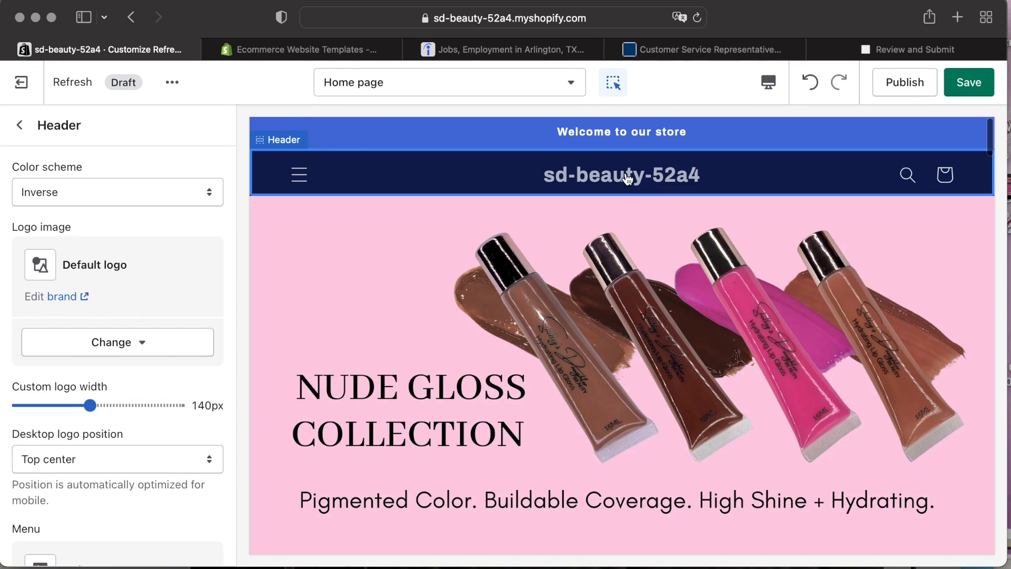
{"action": "left_click", "coordinate": [132, 350]}
{"action": "left_click", "coordinate": [105, 447]}
{"action": "left_click", "coordinate": [168, 280]}
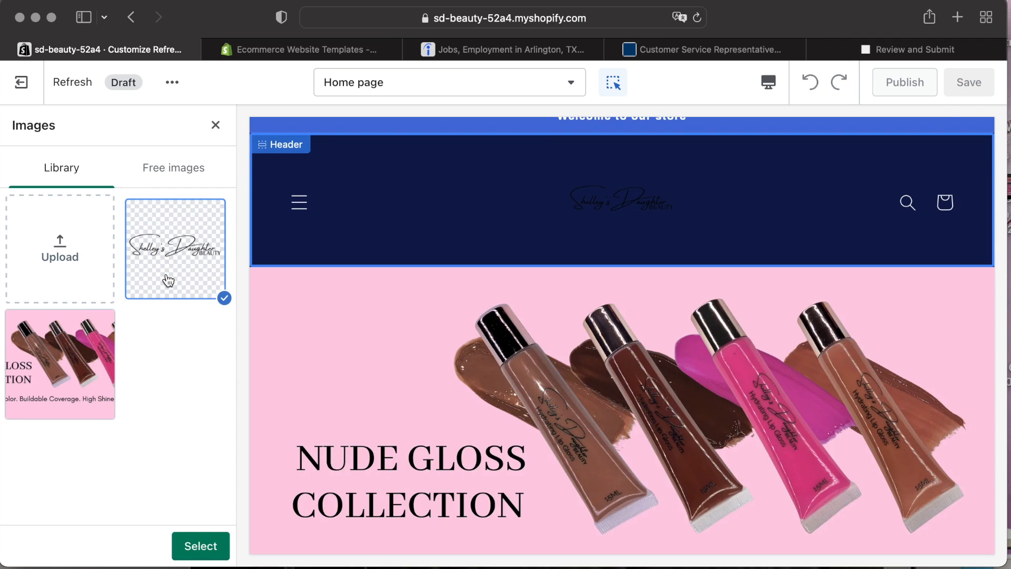
{"action": "left_click", "coordinate": [221, 543]}
Remove both Image with text sections from the home page.
{"action": "scroll", "coordinate": [124, 434], "scroll_direction": "down", "scroll_amount": 8}
{"action": "left_click", "coordinate": [18, 129]}
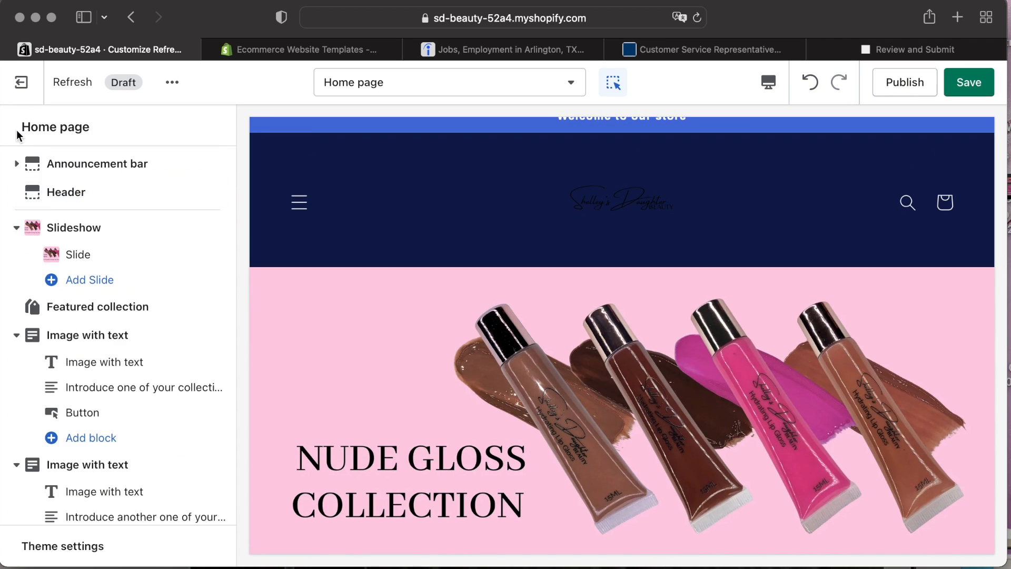
{"action": "scroll", "coordinate": [149, 384], "scroll_direction": "down", "scroll_amount": 10}
{"action": "left_click", "coordinate": [124, 340]}
{"action": "scroll", "coordinate": [124, 342], "scroll_direction": "down", "scroll_amount": 5}
{"action": "left_click", "coordinate": [96, 544]}
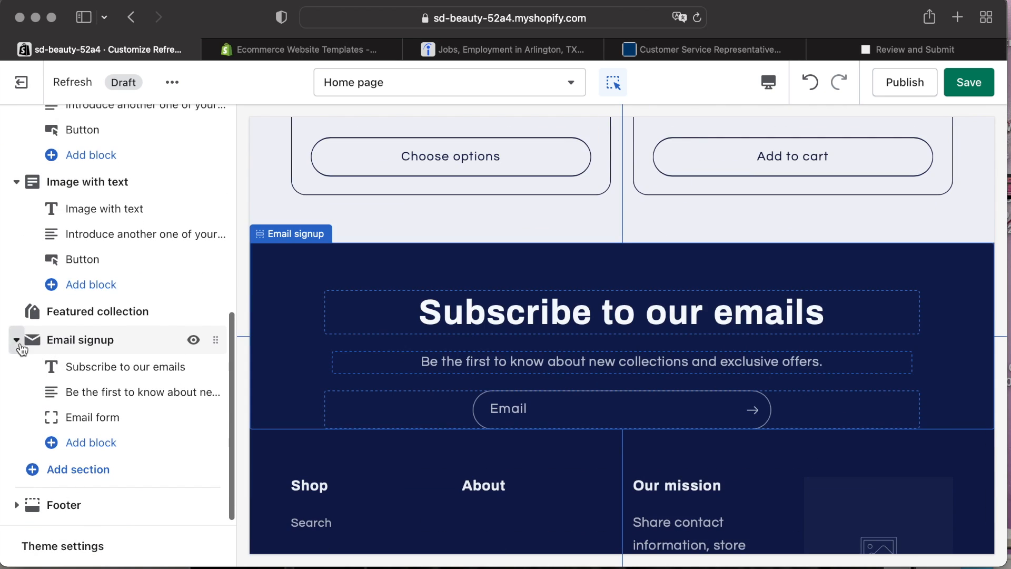
{"action": "left_click", "coordinate": [17, 339]}
{"action": "left_click", "coordinate": [68, 204]}
{"action": "left_click", "coordinate": [58, 545]}
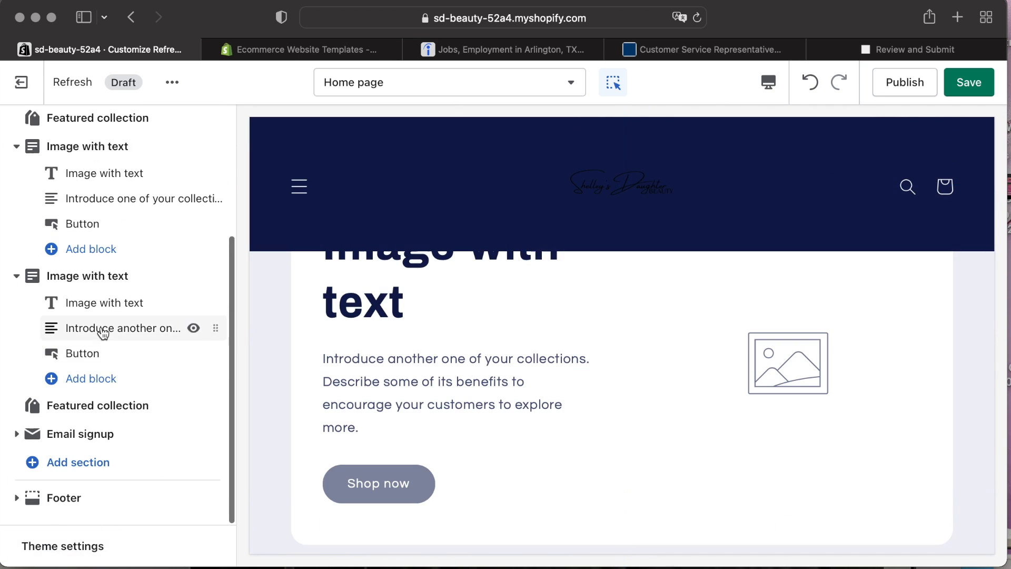
{"action": "left_click", "coordinate": [103, 332]}
{"action": "left_click", "coordinate": [58, 545]}
{"action": "left_click", "coordinate": [124, 274]}
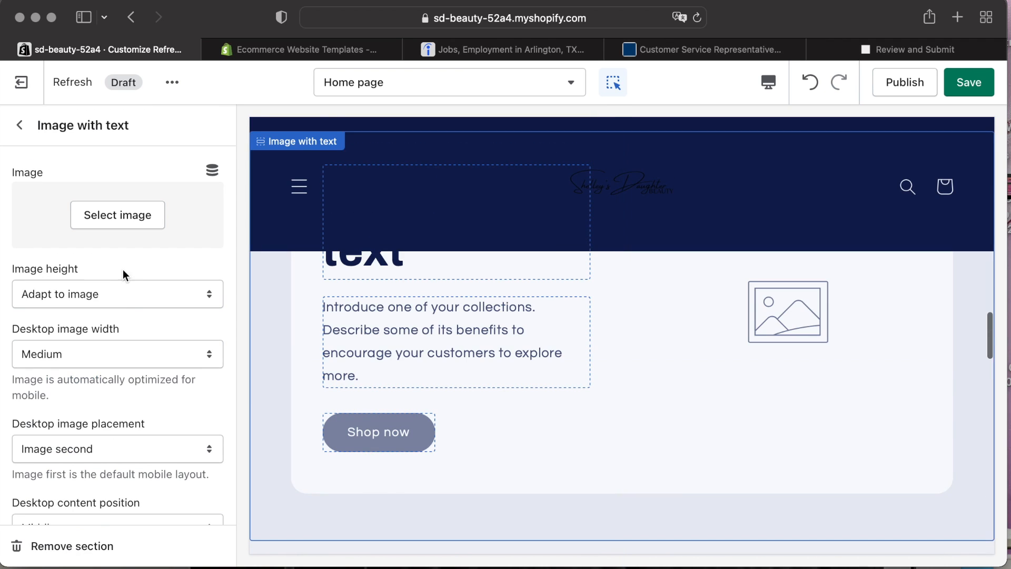
{"action": "left_click", "coordinate": [29, 547]}
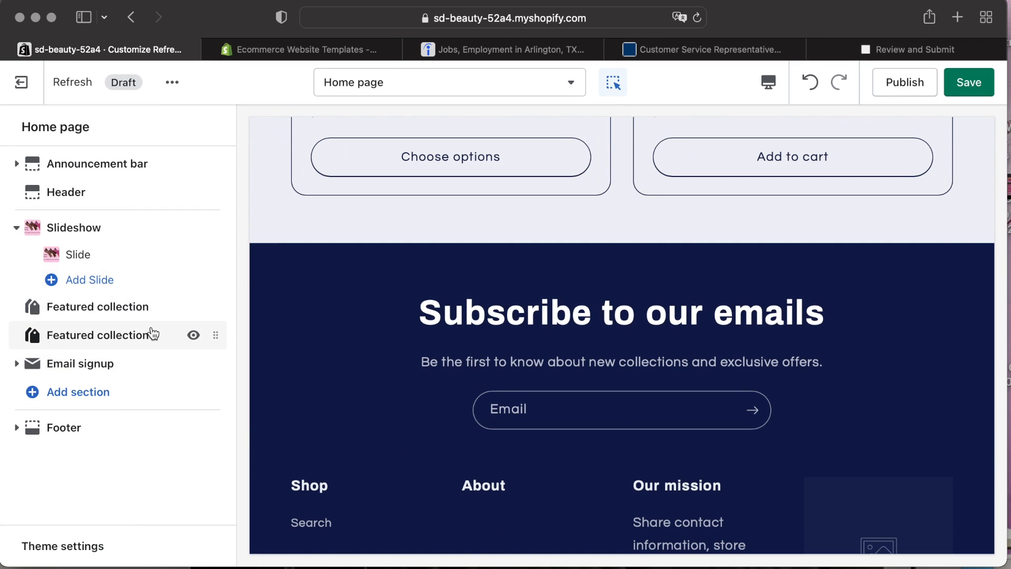
Set the theme's Accent 2 color to pink #FF2892.
{"action": "left_click", "coordinate": [152, 334]}
{"action": "scroll", "coordinate": [387, 280], "scroll_direction": "up", "scroll_amount": 15}
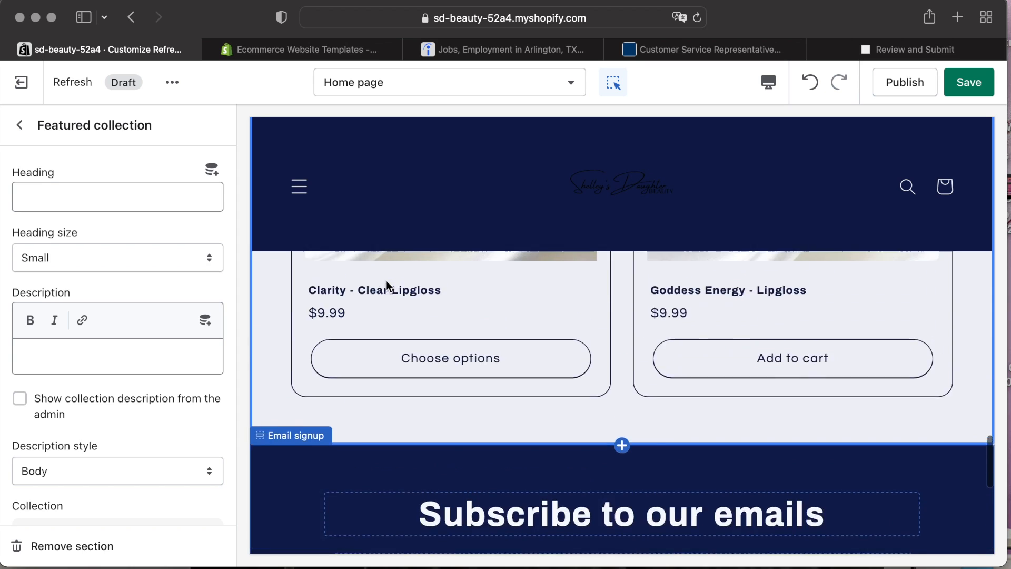
{"action": "scroll", "coordinate": [387, 282], "scroll_direction": "up", "scroll_amount": 5}
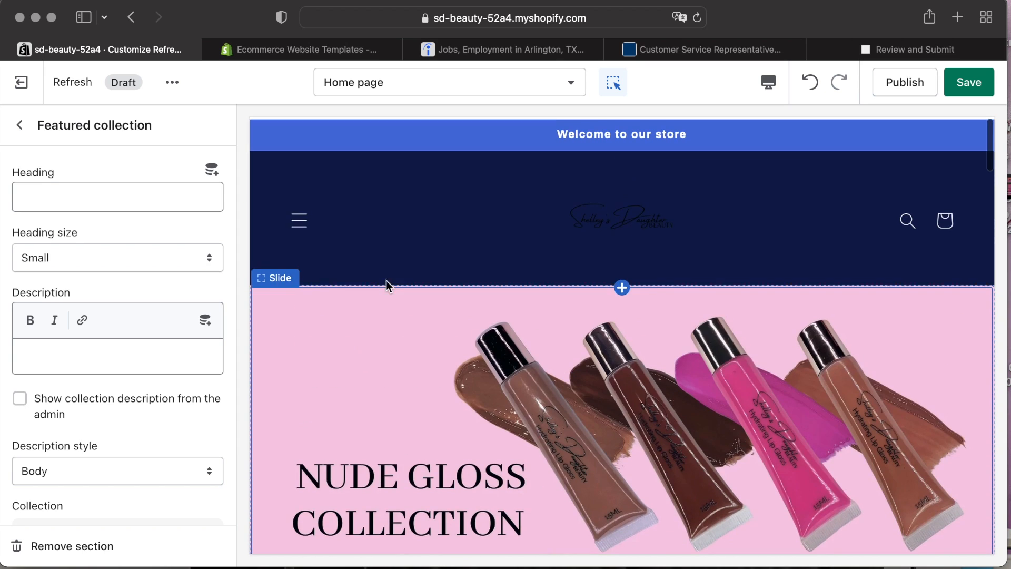
{"action": "left_click", "coordinate": [20, 125]}
{"action": "left_click", "coordinate": [58, 544]}
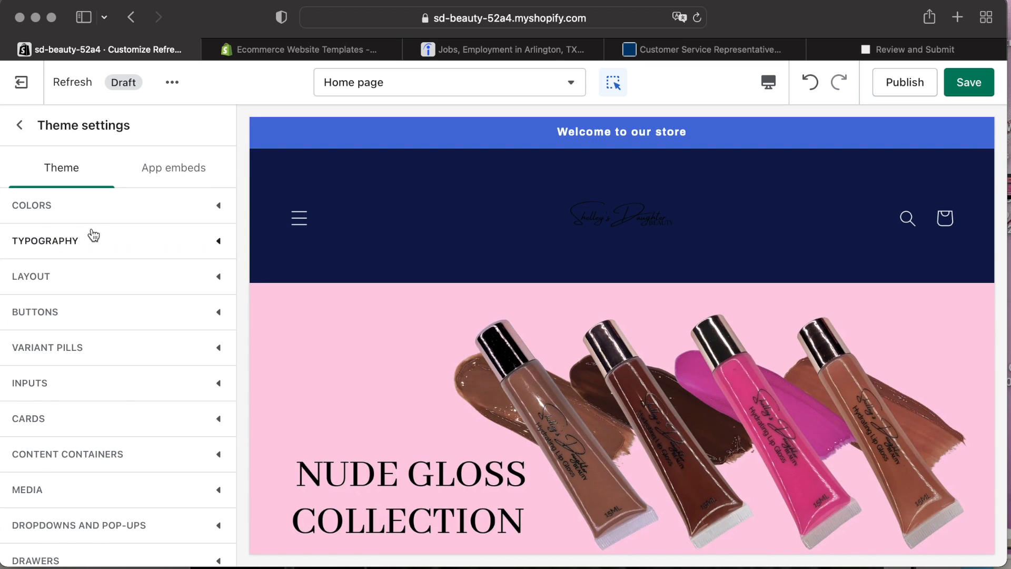
{"action": "left_click", "coordinate": [48, 204]}
{"action": "left_click", "coordinate": [36, 456]}
{"action": "left_click_drag", "start_coordinate": [161, 289], "coordinate": [163, 296]}
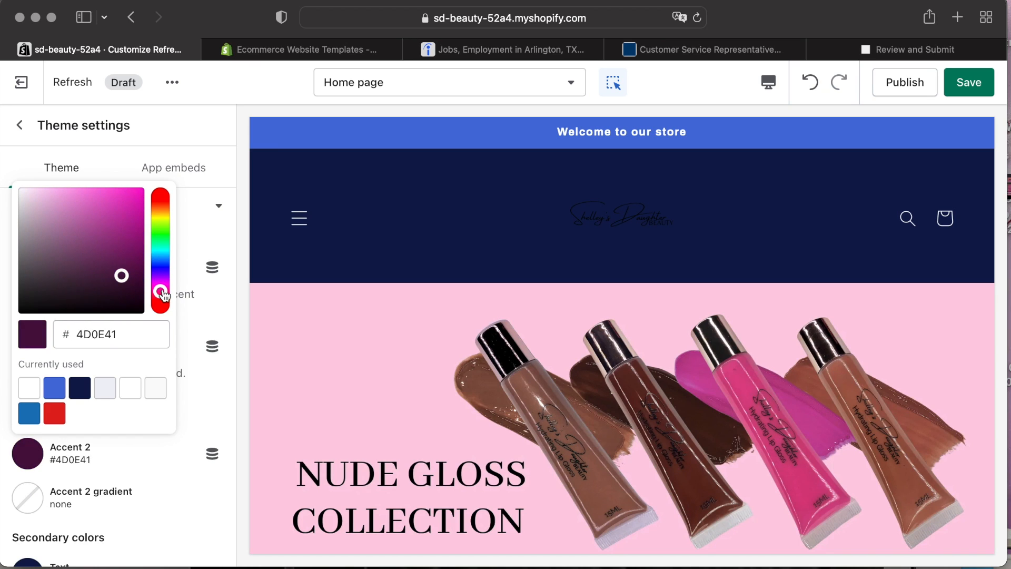
{"action": "left_click_drag", "start_coordinate": [125, 191], "coordinate": [127, 172]}
{"action": "left_click", "coordinate": [126, 171]}
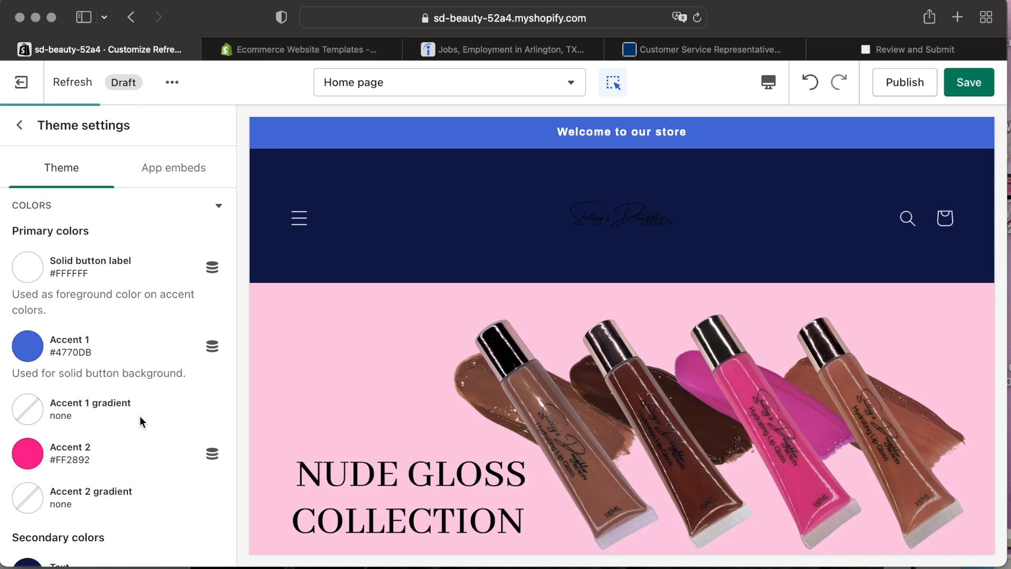
Set the Accent 1 color to light pink #FFC7E3.
{"action": "left_click", "coordinate": [27, 346]}
{"action": "left_click", "coordinate": [29, 279]}
{"action": "left_click_drag", "start_coordinate": [131, 93], "coordinate": [46, 66]}
{"action": "left_click", "coordinate": [46, 66]}
{"action": "scroll", "coordinate": [85, 408], "scroll_direction": "down", "scroll_amount": 15}
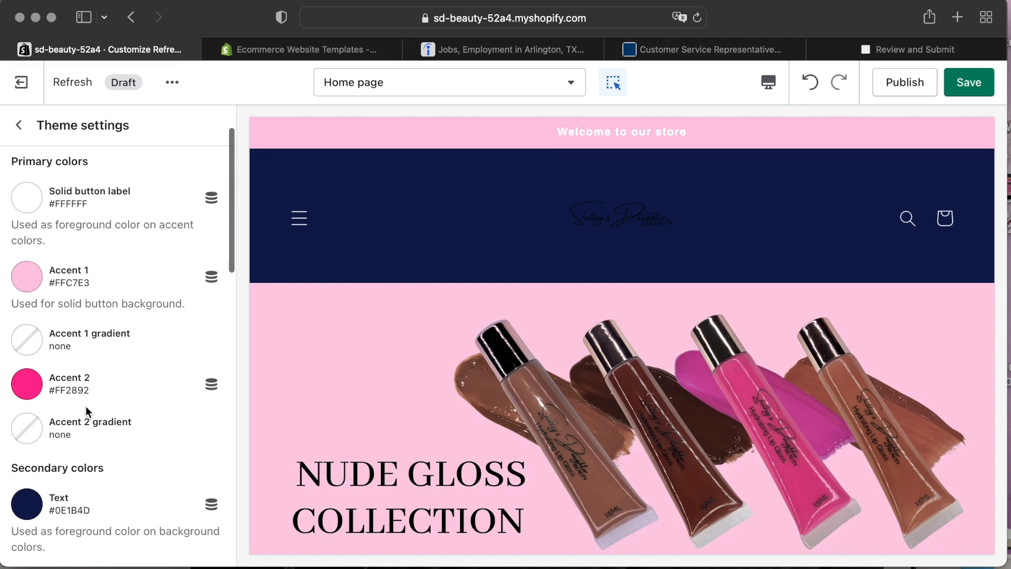
{"action": "scroll", "coordinate": [86, 408], "scroll_direction": "up", "scroll_amount": 15}
{"action": "scroll", "coordinate": [87, 407], "scroll_direction": "down", "scroll_amount": 4}
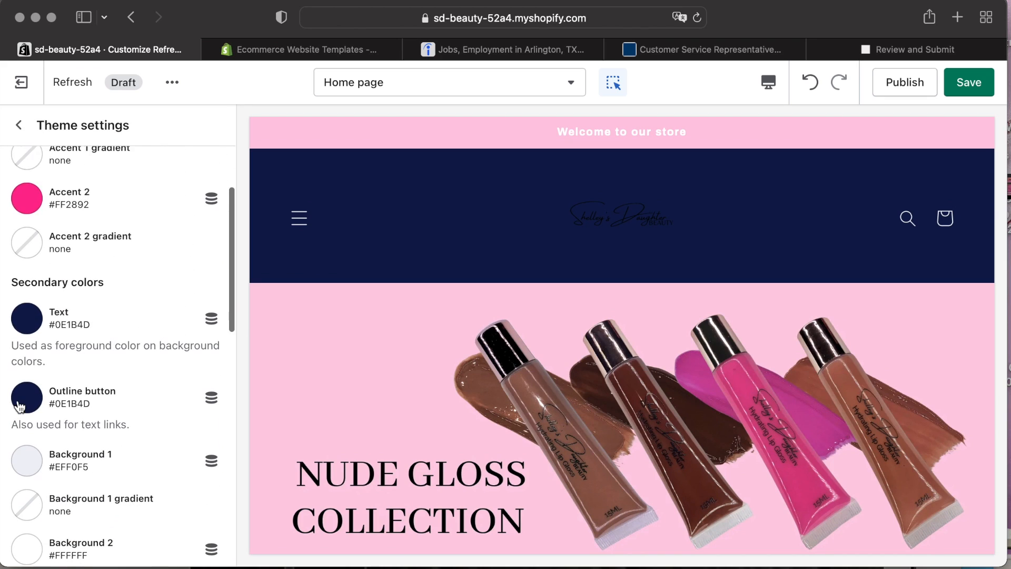
Set the Outline button color to #FF2892 and the Text color to black #000000.
{"action": "left_click", "coordinate": [27, 398]}
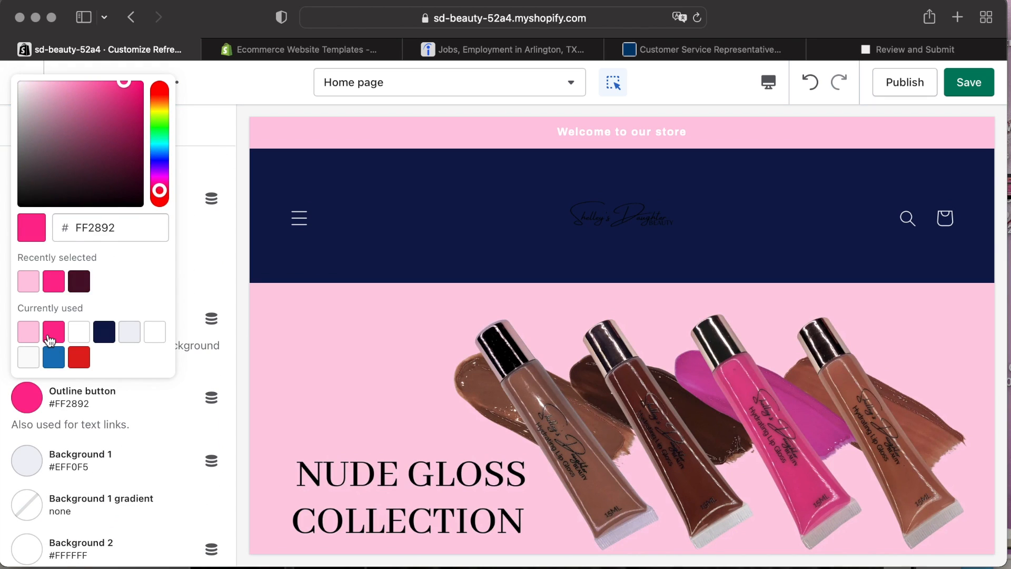
{"action": "scroll", "coordinate": [133, 428], "scroll_direction": "up", "scroll_amount": 2}
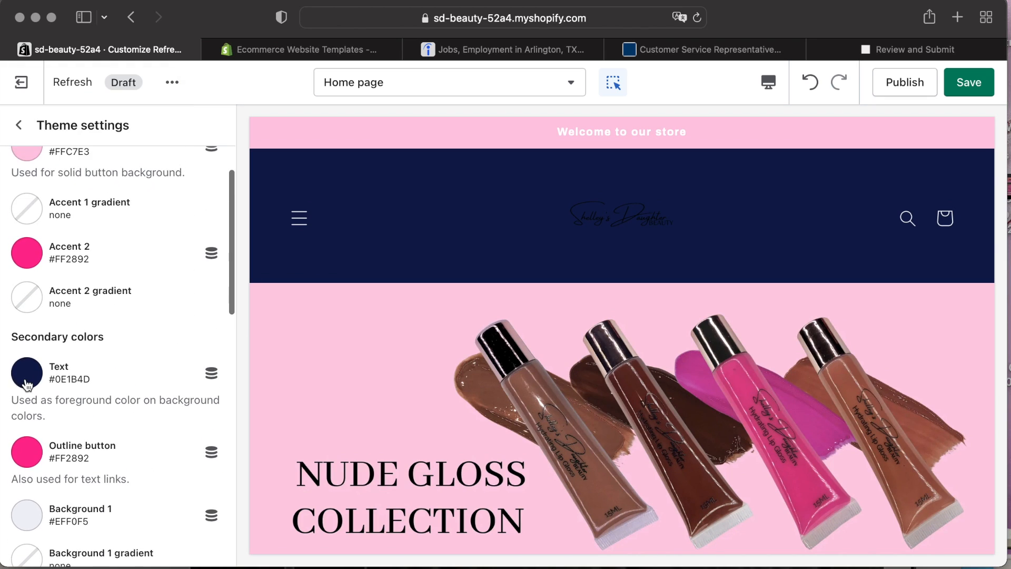
{"action": "left_click", "coordinate": [26, 372]}
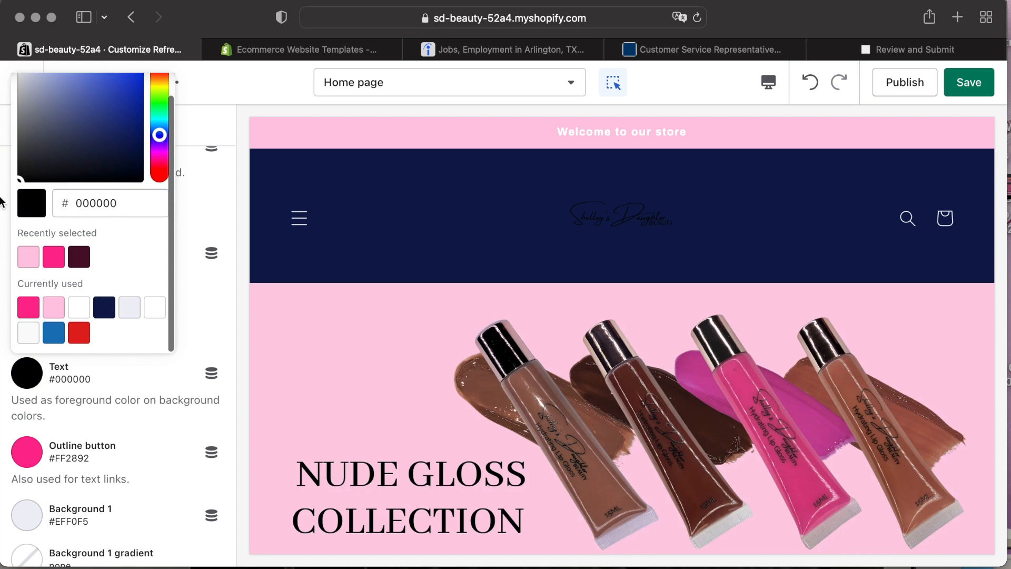
{"action": "left_click", "coordinate": [140, 400]}
Set the Background 1 color to #FAFAFA.
{"action": "scroll", "coordinate": [141, 400], "scroll_direction": "down", "scroll_amount": 4}
{"action": "left_click", "coordinate": [30, 393]}
{"action": "left_click", "coordinate": [26, 358]}
{"action": "left_click", "coordinate": [150, 456]}
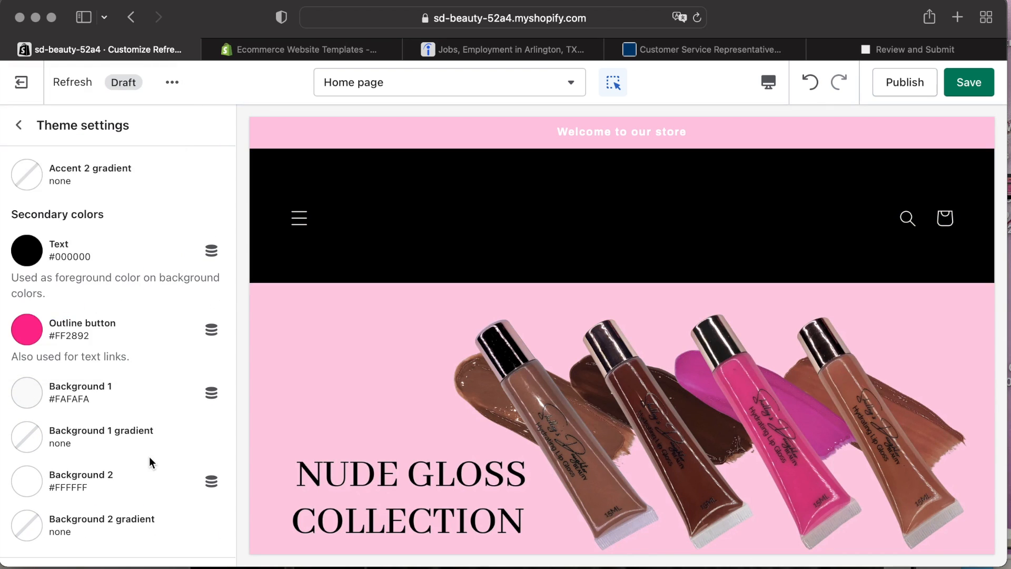
{"action": "scroll", "coordinate": [150, 456], "scroll_direction": "down", "scroll_amount": 15}
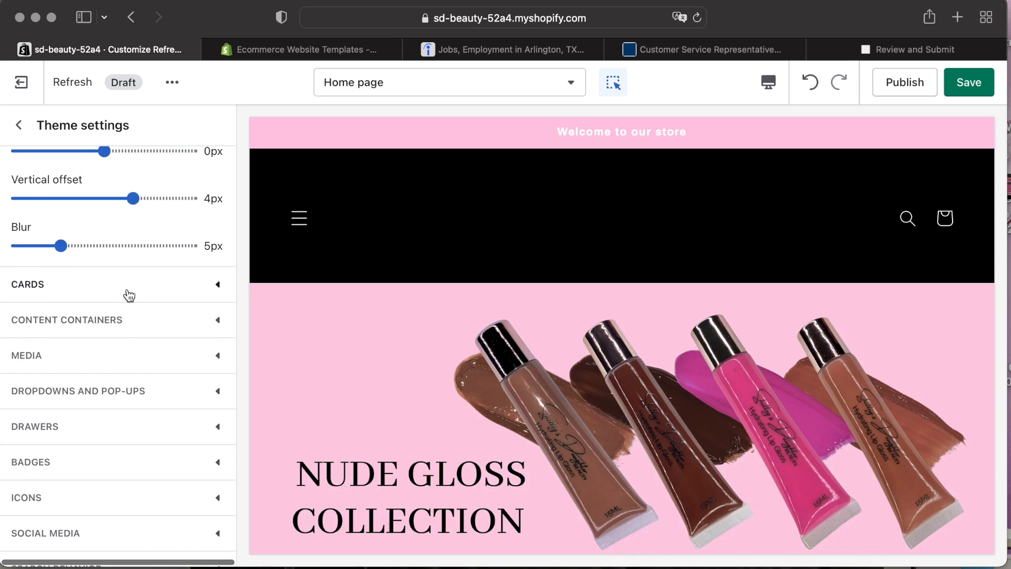
Set the theme's Text color to pink #FF2892.
{"action": "left_click", "coordinate": [129, 297]}
{"action": "scroll", "coordinate": [113, 401], "scroll_direction": "up", "scroll_amount": 8}
{"action": "left_click", "coordinate": [65, 204]}
{"action": "scroll", "coordinate": [91, 345], "scroll_direction": "down", "scroll_amount": 2}
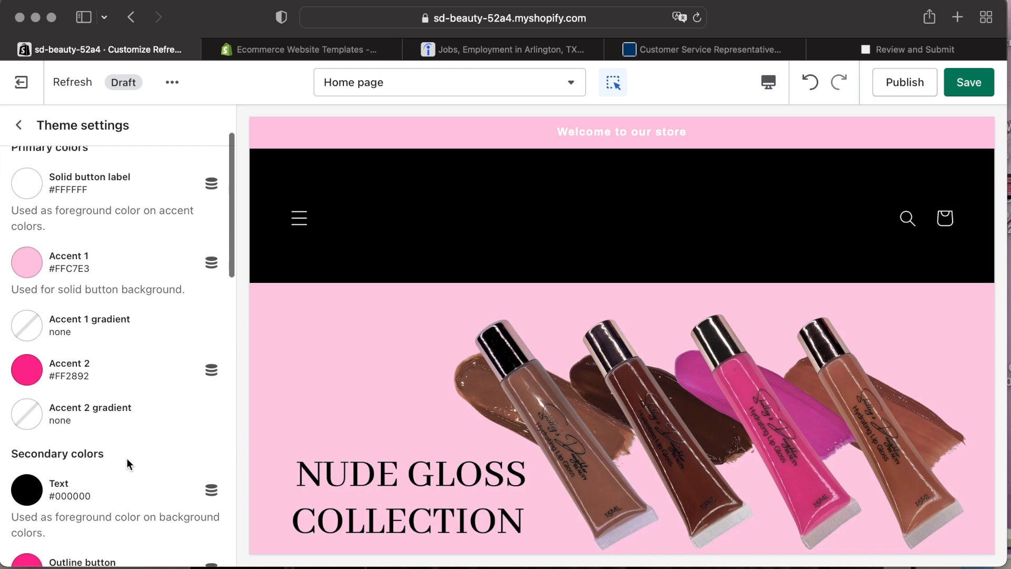
{"action": "scroll", "coordinate": [128, 463], "scroll_direction": "down", "scroll_amount": 3}
{"action": "left_click", "coordinate": [25, 337]}
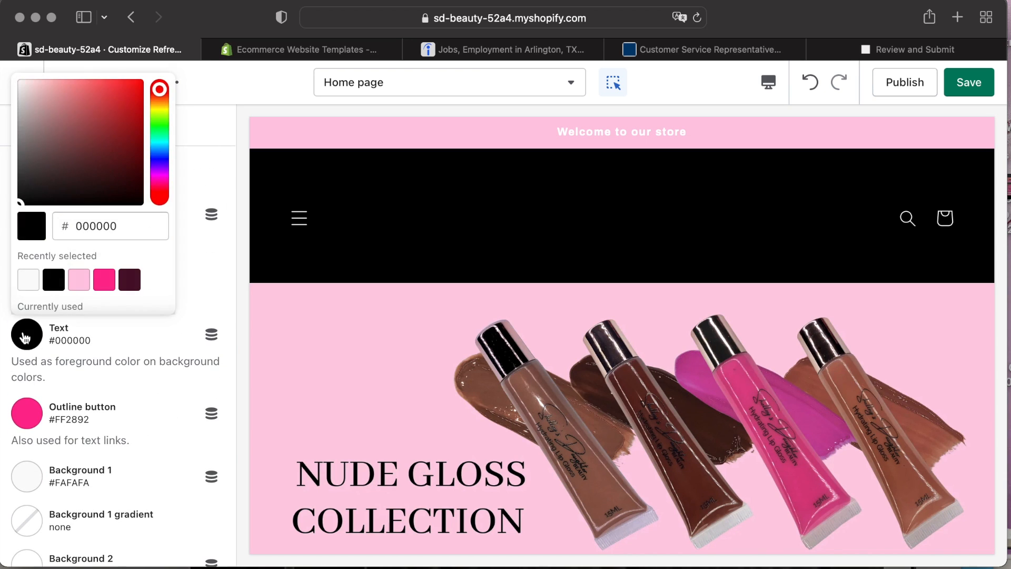
{"action": "left_click", "coordinate": [148, 399]}
{"action": "scroll", "coordinate": [148, 399], "scroll_direction": "up", "scroll_amount": 5}
{"action": "scroll", "coordinate": [148, 399], "scroll_direction": "down", "scroll_amount": 6}
{"action": "left_click", "coordinate": [39, 262]}
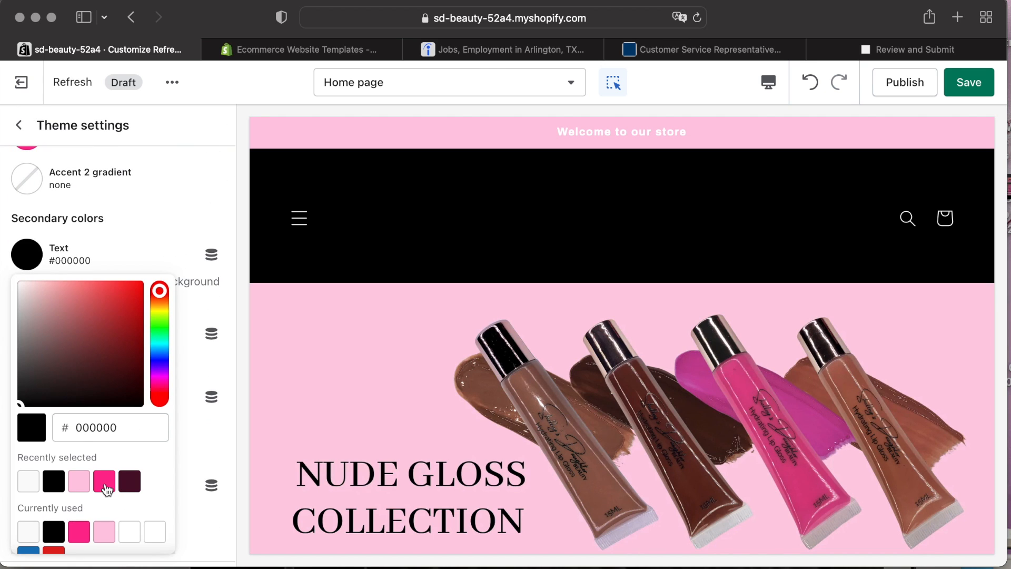
{"action": "left_click", "coordinate": [131, 244]}
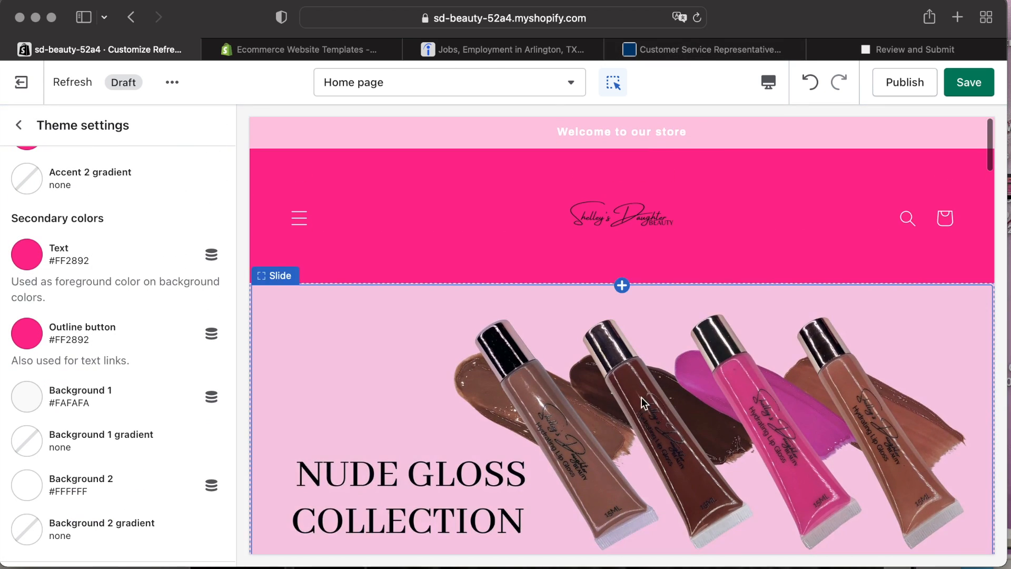
Set the Solid button label color to light pink #FFC7E3.
{"action": "scroll", "coordinate": [565, 415], "scroll_direction": "down", "scroll_amount": 10}
{"action": "scroll", "coordinate": [99, 312], "scroll_direction": "up", "scroll_amount": 5}
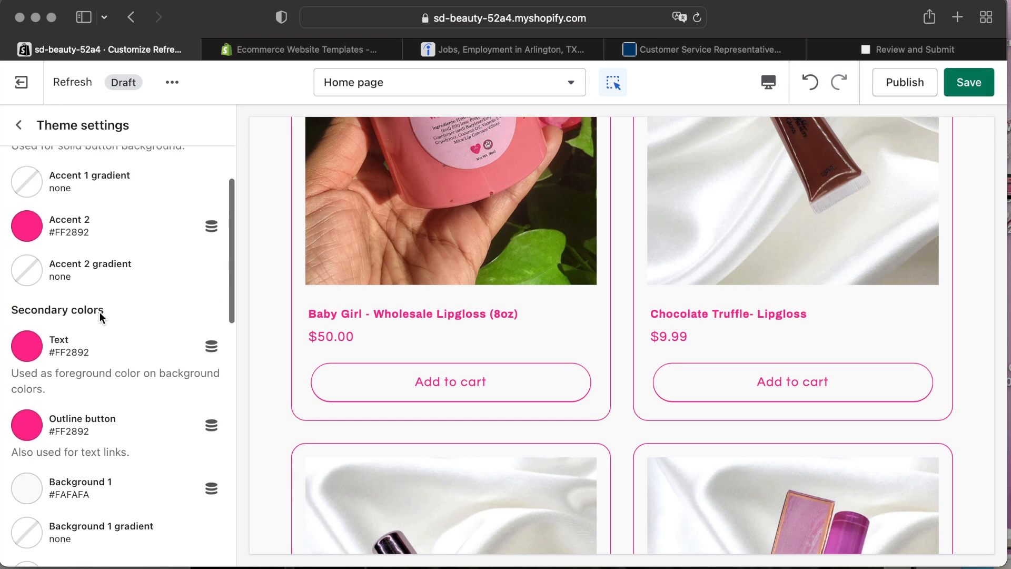
{"action": "left_click", "coordinate": [32, 268]}
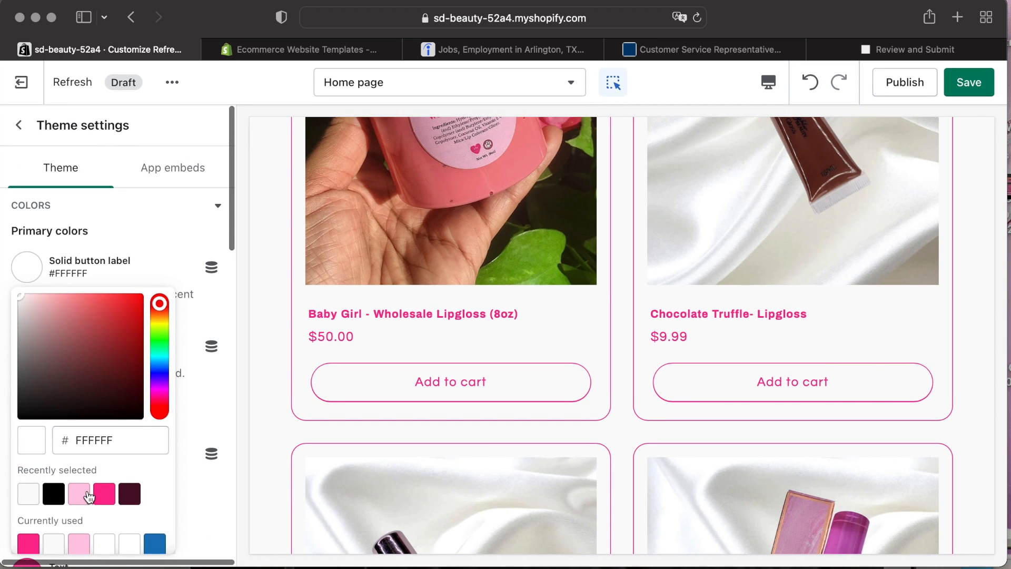
{"action": "left_click", "coordinate": [164, 239]}
{"action": "left_click", "coordinate": [30, 272]}
{"action": "left_click", "coordinate": [84, 494]}
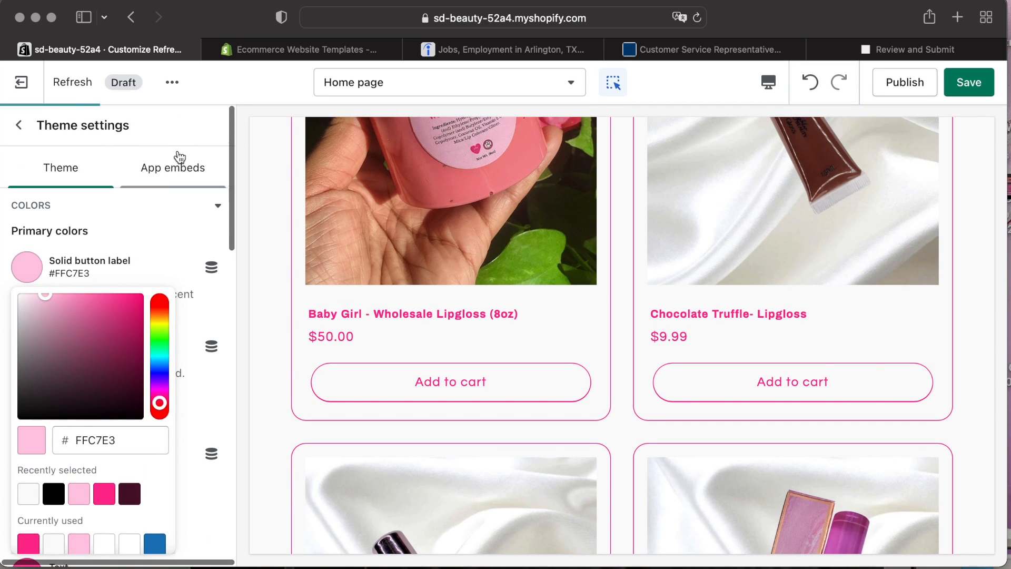
{"action": "left_click", "coordinate": [183, 232]}
Switch the editor preview to the Checkout page.
{"action": "scroll", "coordinate": [204, 394], "scroll_direction": "down", "scroll_amount": 6}
{"action": "scroll", "coordinate": [204, 393], "scroll_direction": "up", "scroll_amount": 6}
{"action": "scroll", "coordinate": [200, 399], "scroll_direction": "down", "scroll_amount": 4}
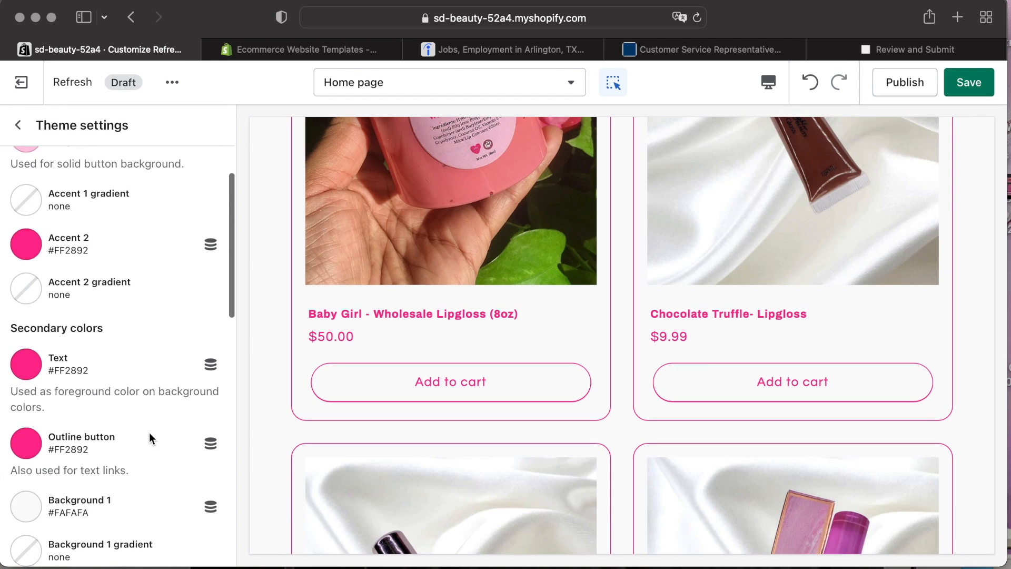
{"action": "left_click", "coordinate": [410, 198]}
{"action": "left_click", "coordinate": [451, 90]}
{"action": "left_click", "coordinate": [373, 478]}
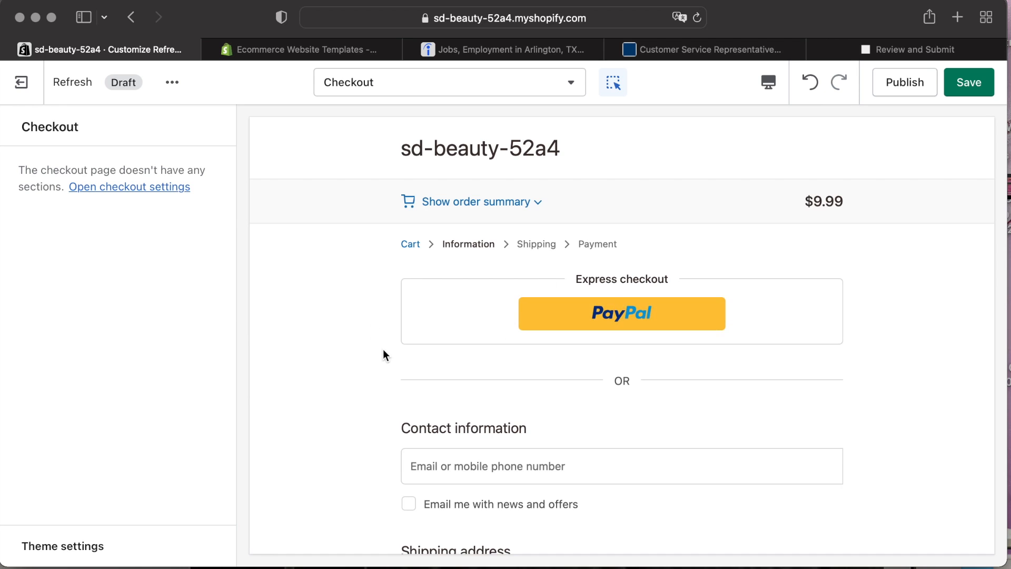
{"action": "scroll", "coordinate": [384, 353], "scroll_direction": "down", "scroll_amount": 7}
{"action": "scroll", "coordinate": [384, 354], "scroll_direction": "up", "scroll_amount": 7}
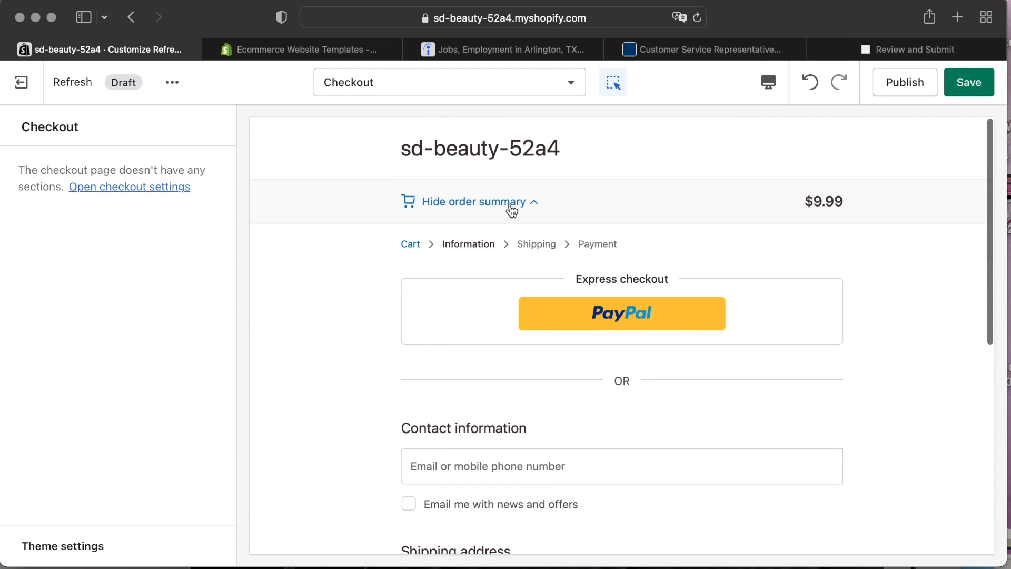
Open the checkout settings and select the store logo image for the checkout banner.
{"action": "left_click", "coordinate": [153, 190]}
{"action": "left_click", "coordinate": [120, 217]}
{"action": "scroll", "coordinate": [92, 406], "scroll_direction": "down", "scroll_amount": 15}
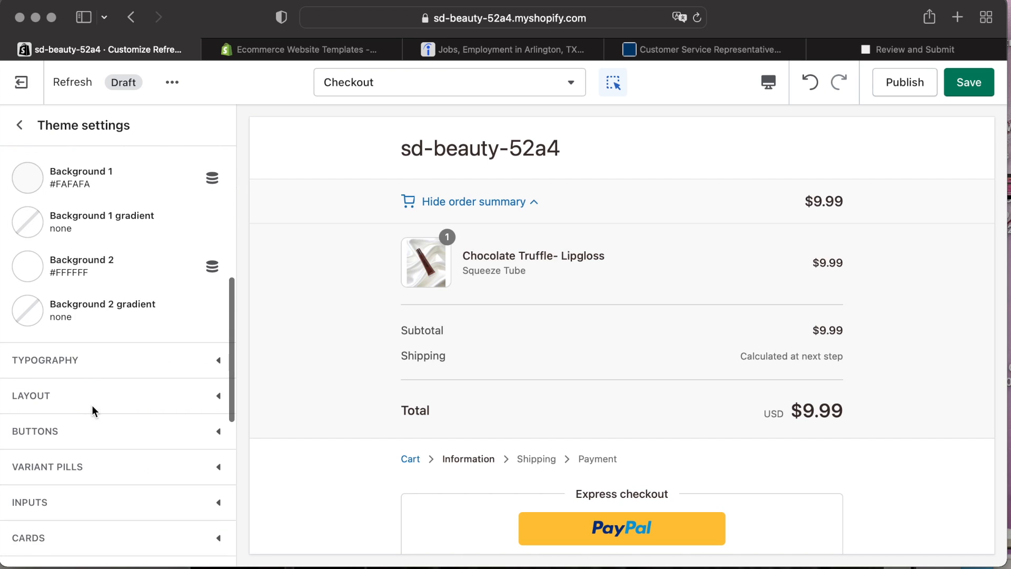
{"action": "left_click", "coordinate": [114, 515]}
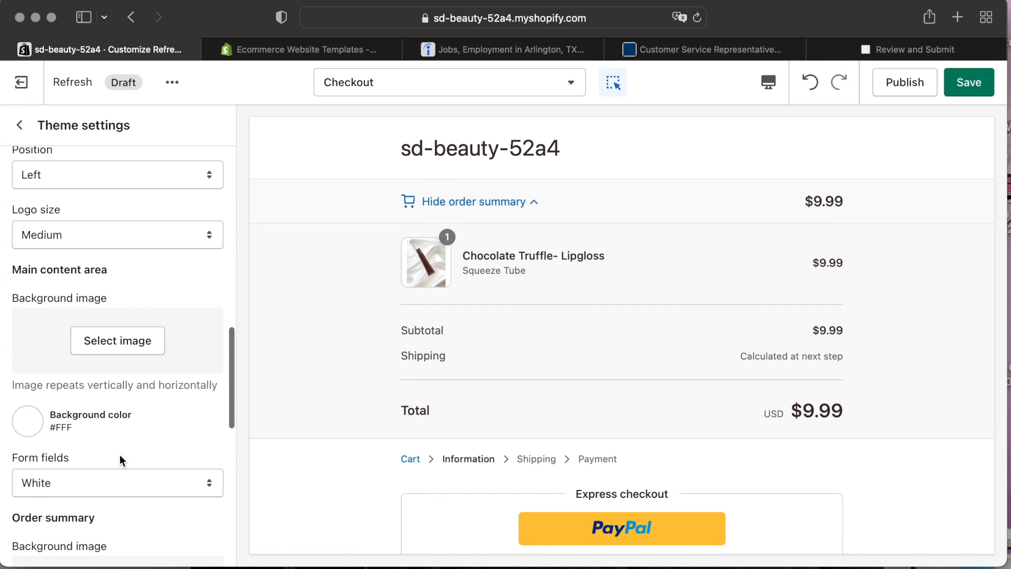
{"action": "scroll", "coordinate": [75, 409], "scroll_direction": "down", "scroll_amount": 3}
{"action": "scroll", "coordinate": [91, 405], "scroll_direction": "down", "scroll_amount": 2}
{"action": "scroll", "coordinate": [112, 393], "scroll_direction": "up", "scroll_amount": 10}
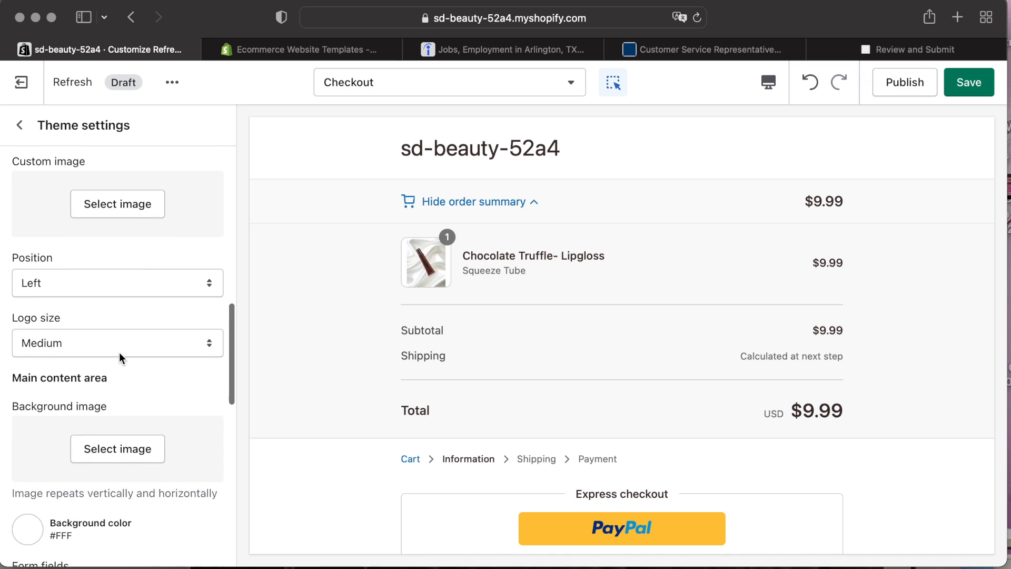
{"action": "scroll", "coordinate": [145, 404], "scroll_direction": "up", "scroll_amount": 5}
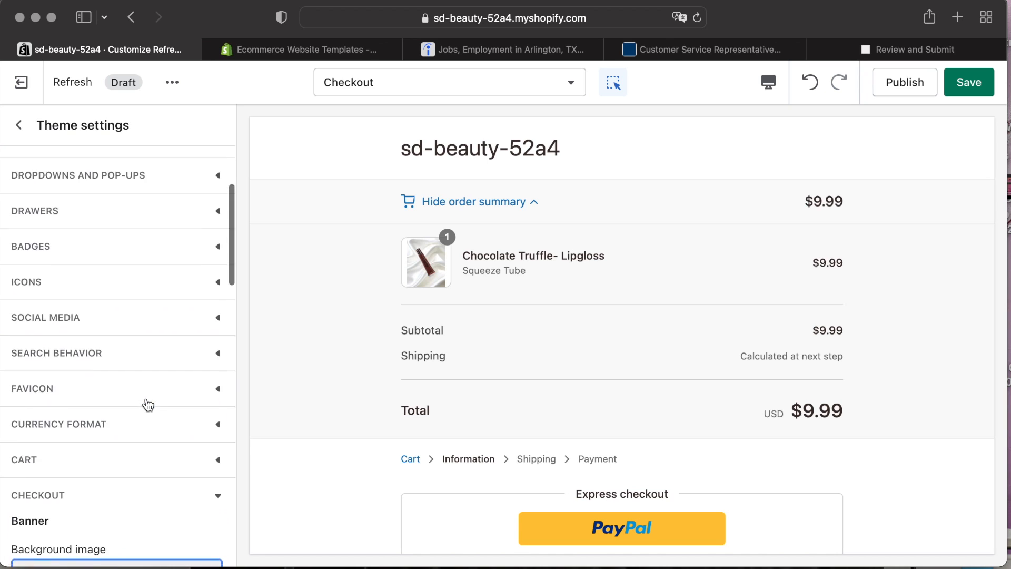
{"action": "scroll", "coordinate": [145, 406], "scroll_direction": "down", "scroll_amount": 6}
{"action": "left_click", "coordinate": [145, 407]}
{"action": "left_click", "coordinate": [162, 274]}
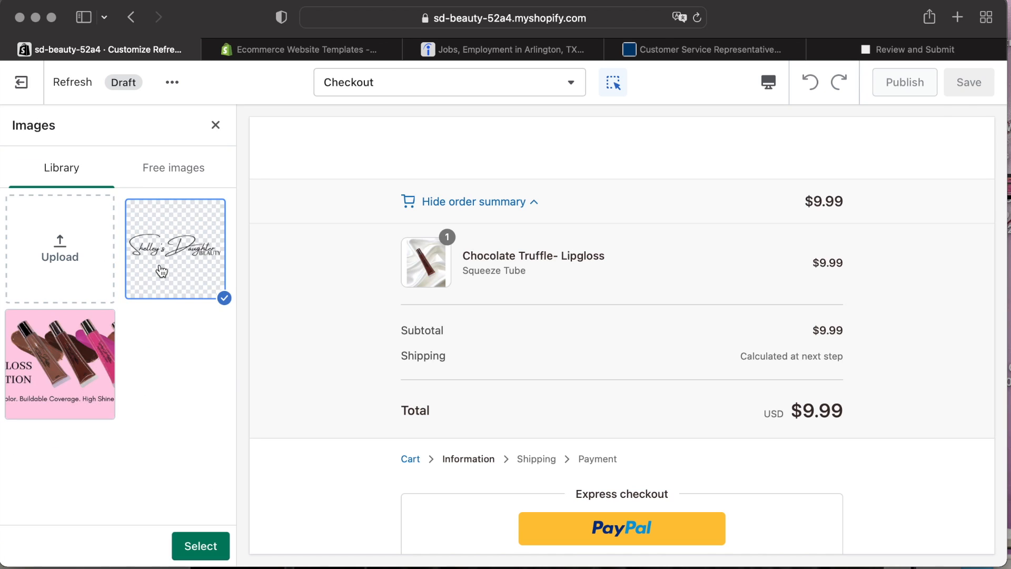
{"action": "left_click", "coordinate": [189, 546]}
{"action": "scroll", "coordinate": [105, 451], "scroll_direction": "down", "scroll_amount": 6}
{"action": "left_click", "coordinate": [141, 417]}
{"action": "left_click", "coordinate": [137, 392]}
{"action": "left_click", "coordinate": [127, 369]}
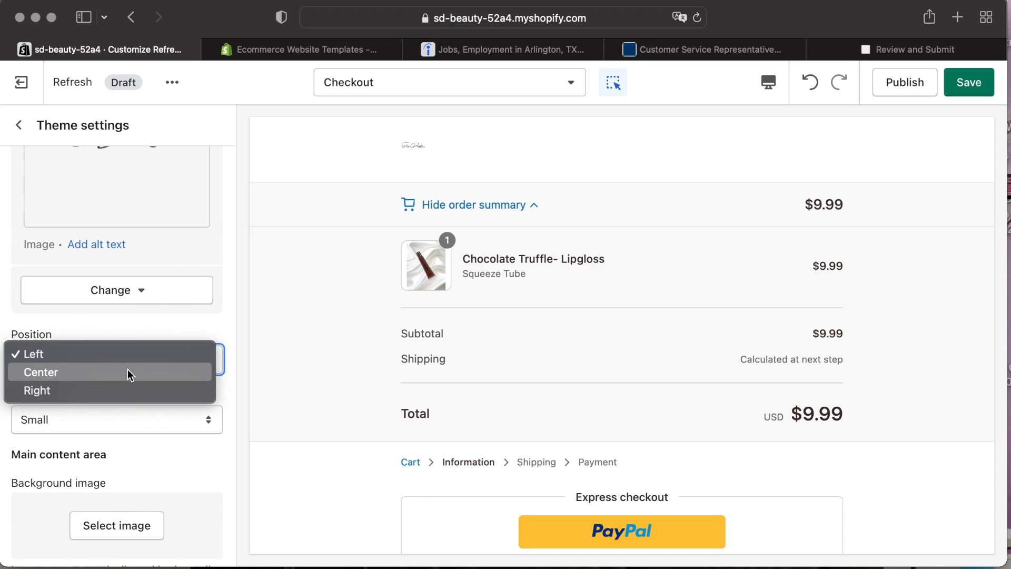
{"action": "left_click", "coordinate": [119, 356]}
{"action": "left_click", "coordinate": [126, 294]}
{"action": "left_click", "coordinate": [131, 331]}
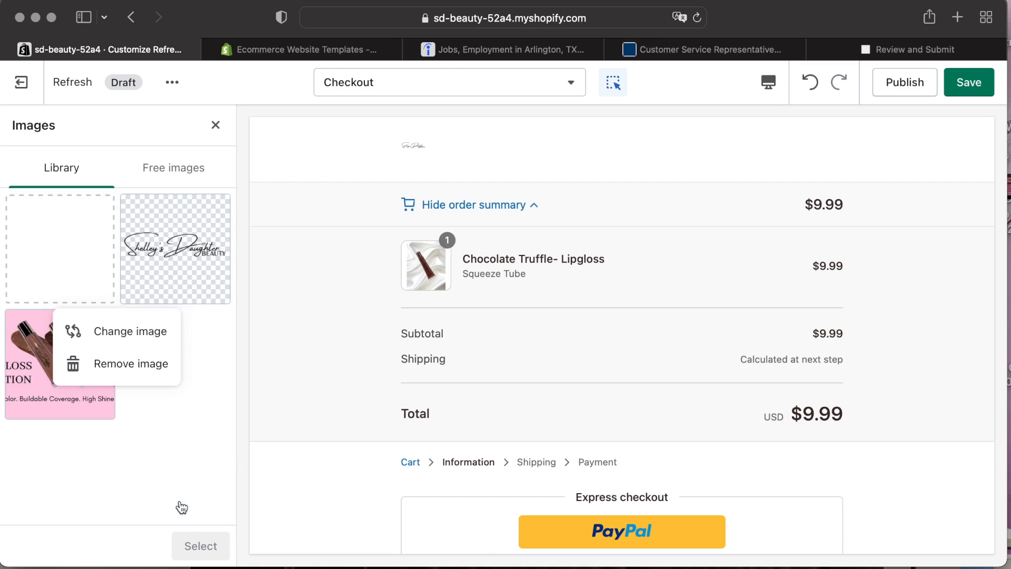
{"action": "left_click", "coordinate": [216, 125]}
Set the checkout logo size to Large.
{"action": "left_click", "coordinate": [147, 426]}
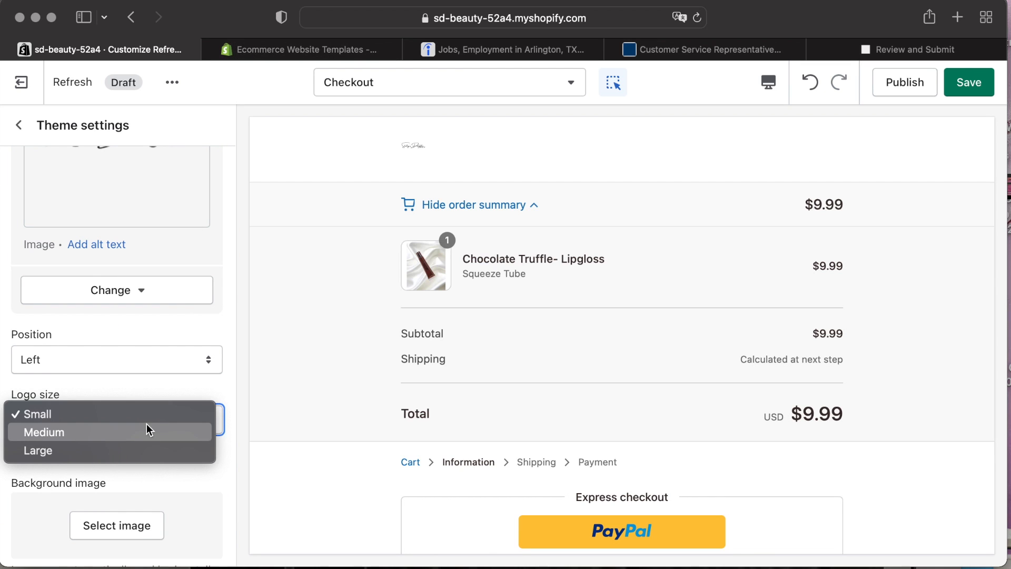
{"action": "left_click", "coordinate": [146, 429]}
{"action": "left_click", "coordinate": [147, 423]}
{"action": "left_click", "coordinate": [142, 431]}
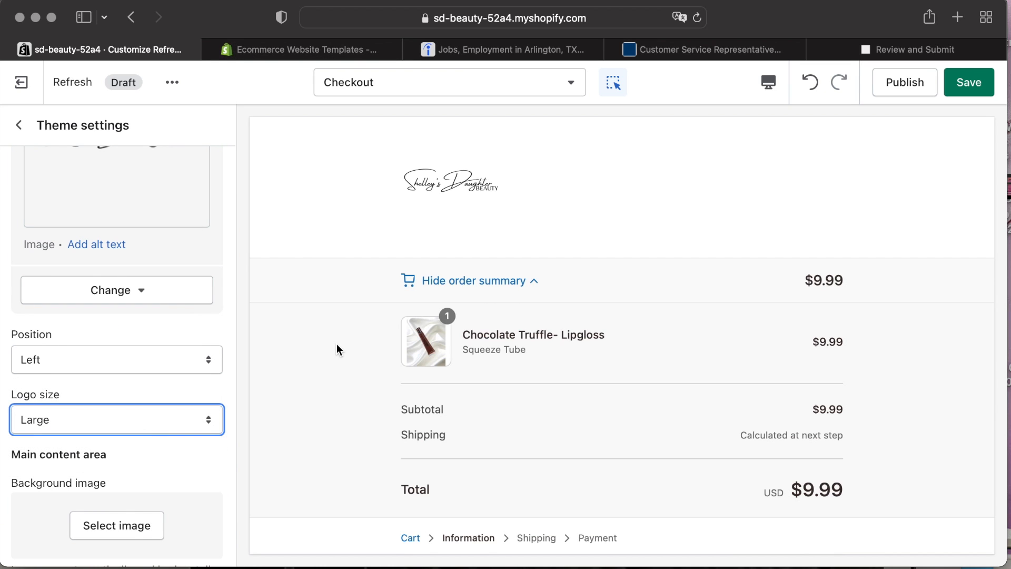
Set the checkout main content background color to light pink #FFC7E3.
{"action": "scroll", "coordinate": [334, 345], "scroll_direction": "down", "scroll_amount": 8}
{"action": "scroll", "coordinate": [102, 390], "scroll_direction": "down", "scroll_amount": 2}
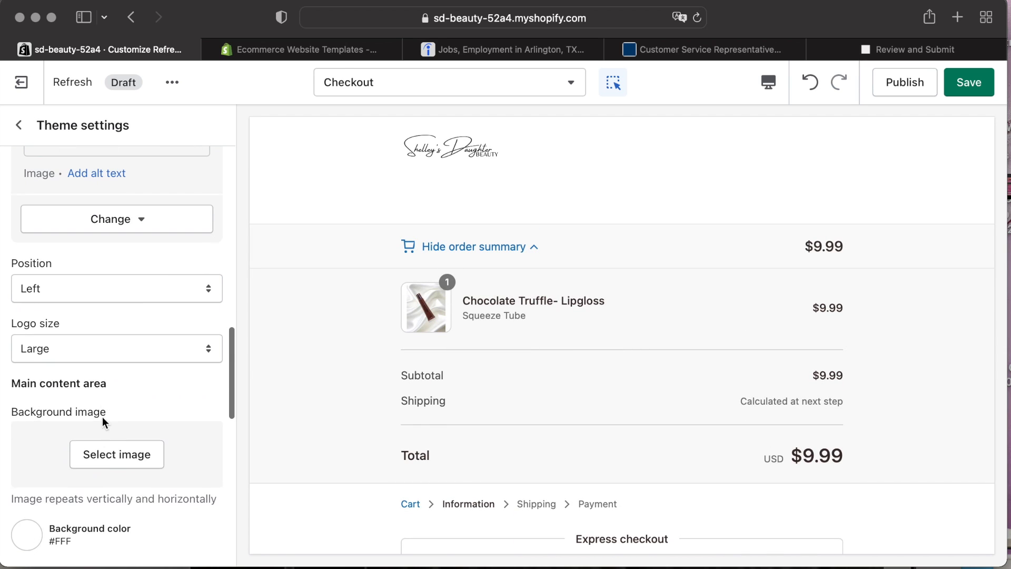
{"action": "scroll", "coordinate": [114, 449], "scroll_direction": "down", "scroll_amount": 4}
{"action": "left_click", "coordinate": [26, 367]}
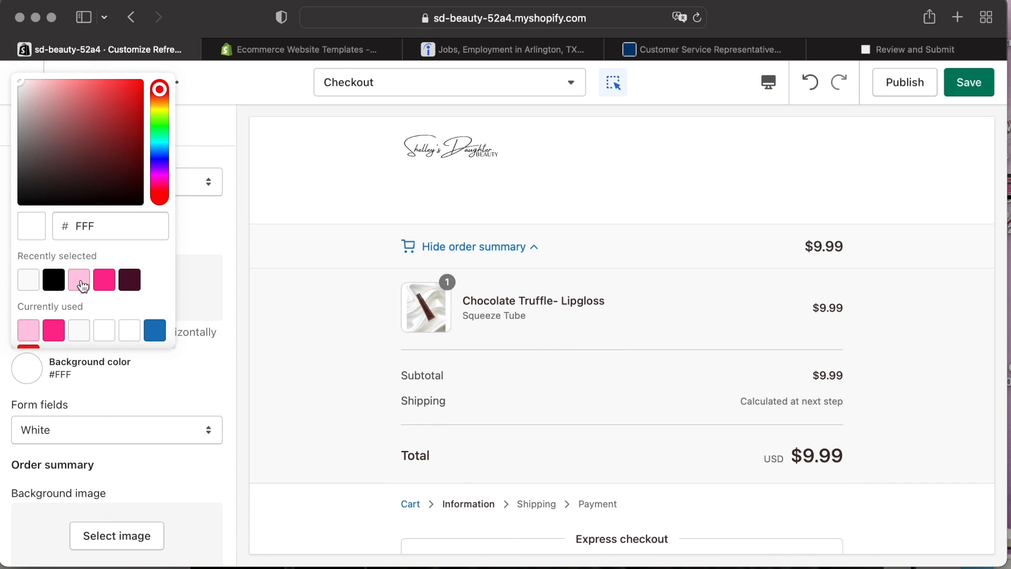
{"action": "left_click", "coordinate": [81, 279]}
{"action": "left_click", "coordinate": [147, 381]}
Set the order summary background color to light pink #FFC7E3.
{"action": "scroll", "coordinate": [158, 387], "scroll_direction": "down", "scroll_amount": 2}
{"action": "scroll", "coordinate": [156, 397], "scroll_direction": "down", "scroll_amount": 5}
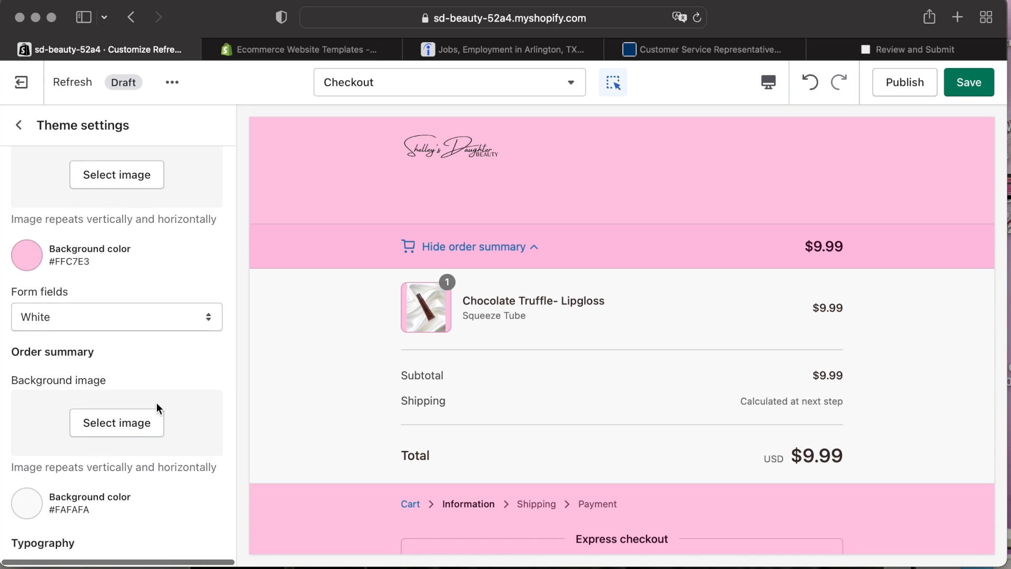
{"action": "left_click", "coordinate": [36, 427]}
{"action": "left_click", "coordinate": [51, 382]}
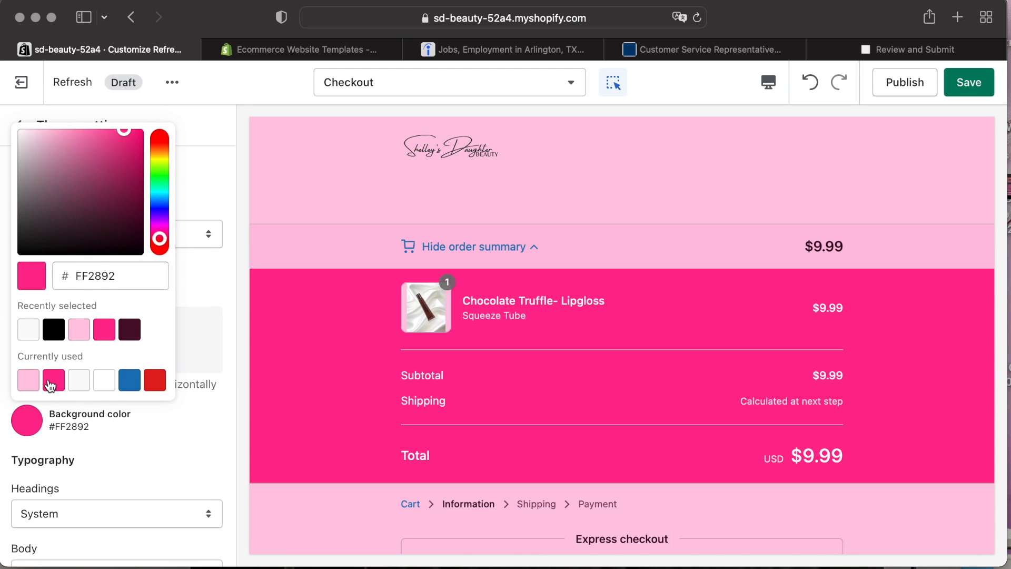
{"action": "left_click", "coordinate": [26, 380]}
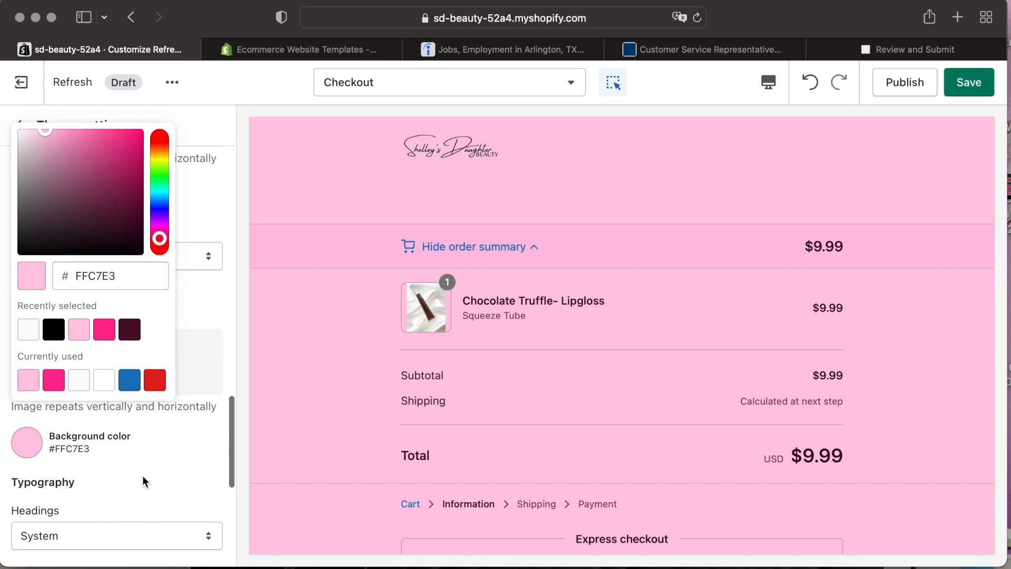
Set the checkout Buttons color to pink #FF2892.
{"action": "scroll", "coordinate": [142, 476], "scroll_direction": "down", "scroll_amount": 3}
{"action": "scroll", "coordinate": [142, 476], "scroll_direction": "down", "scroll_amount": 5}
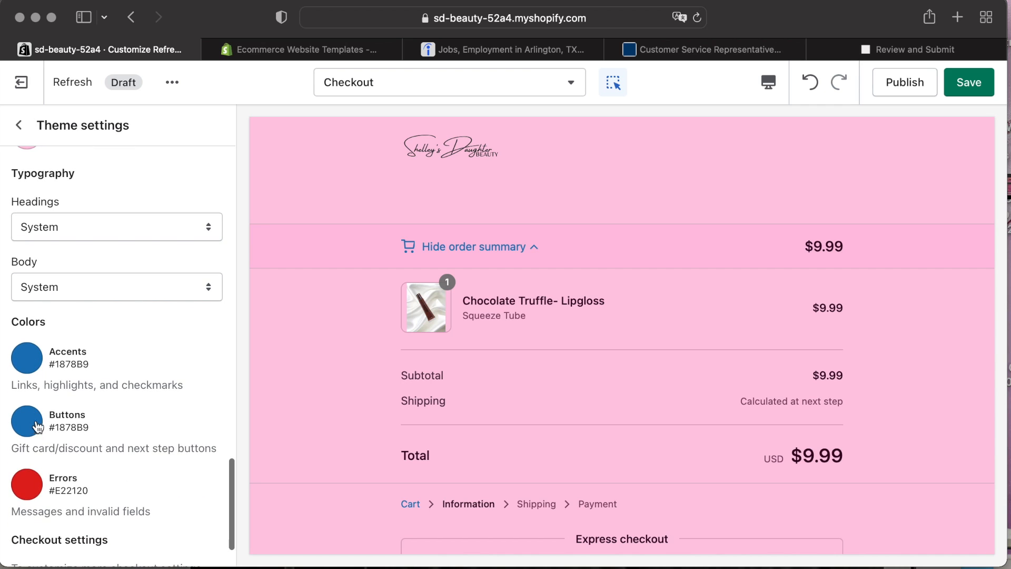
{"action": "scroll", "coordinate": [501, 426], "scroll_direction": "down", "scroll_amount": 5}
{"action": "scroll", "coordinate": [500, 426], "scroll_direction": "down", "scroll_amount": 5}
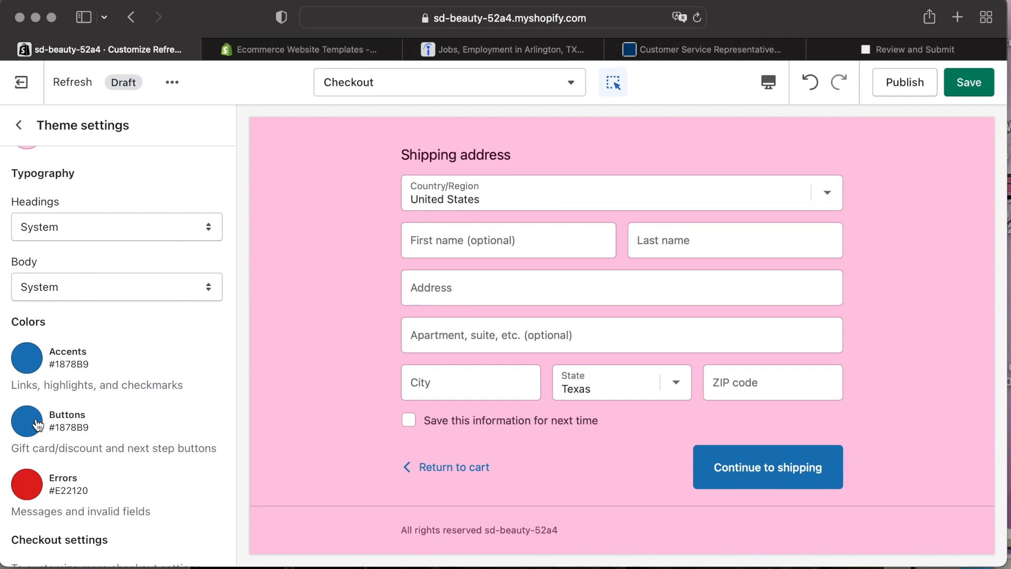
{"action": "left_click", "coordinate": [27, 420]}
{"action": "left_click", "coordinate": [54, 387]}
{"action": "left_click", "coordinate": [133, 422]}
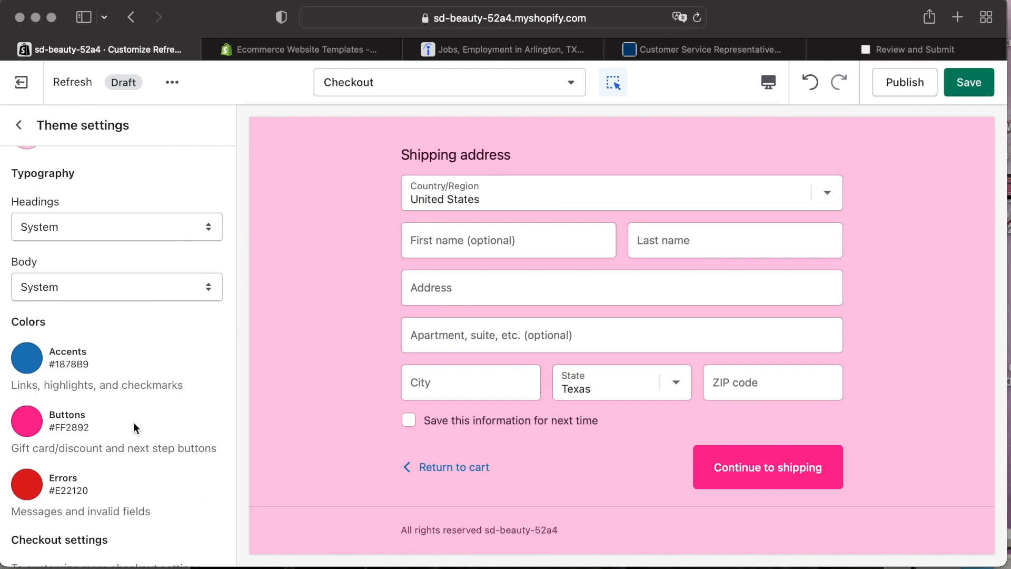
Set the checkout Accents color to pink #FF2892.
{"action": "left_click", "coordinate": [27, 358]}
{"action": "left_click", "coordinate": [29, 331]}
{"action": "scroll", "coordinate": [376, 453], "scroll_direction": "up", "scroll_amount": 10}
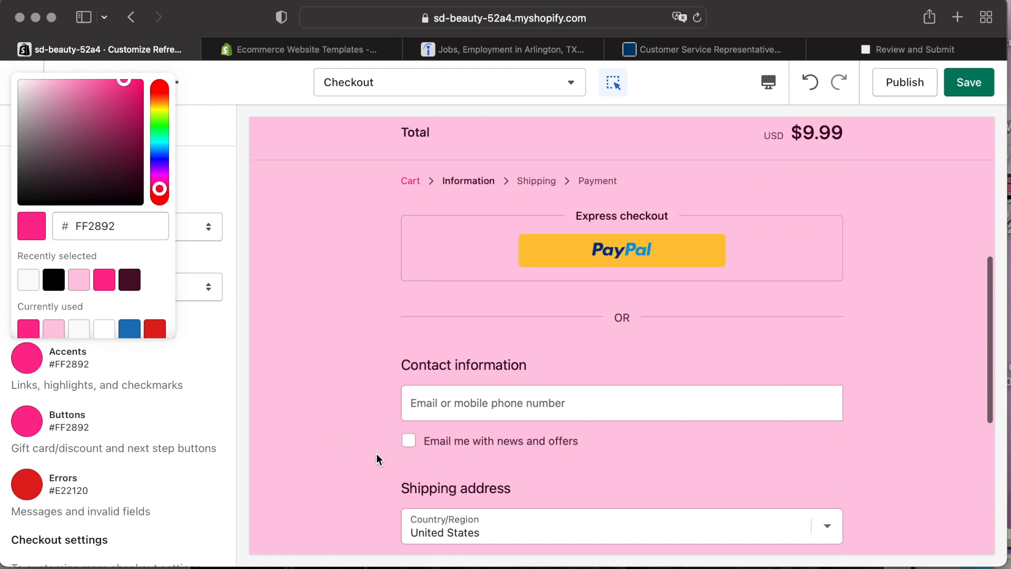
{"action": "left_click", "coordinate": [528, 281]}
{"action": "left_click", "coordinate": [528, 281]}
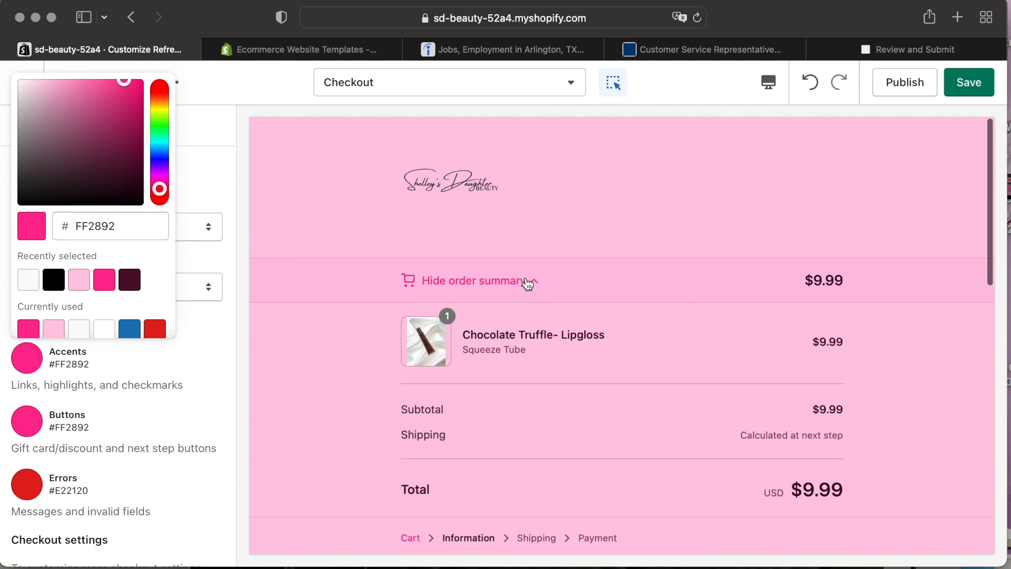
{"action": "scroll", "coordinate": [528, 282], "scroll_direction": "down", "scroll_amount": 5}
{"action": "scroll", "coordinate": [516, 280], "scroll_direction": "up", "scroll_amount": 5}
{"action": "left_click", "coordinate": [201, 349]}
Set the checkout Headings font to Raleway.
{"action": "scroll", "coordinate": [199, 329], "scroll_direction": "up", "scroll_amount": 6}
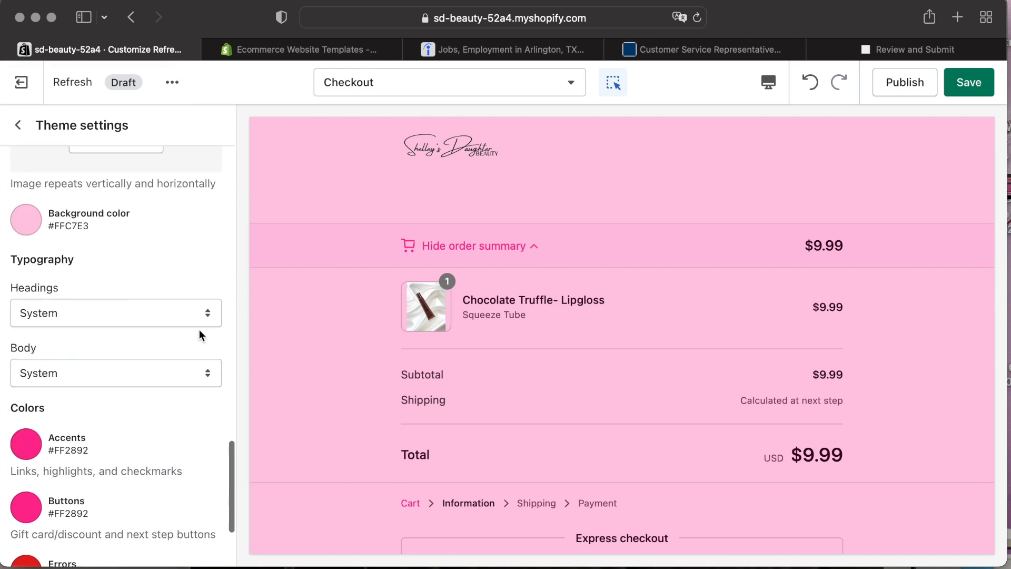
{"action": "scroll", "coordinate": [200, 330], "scroll_direction": "down", "scroll_amount": 7}
{"action": "scroll", "coordinate": [199, 330], "scroll_direction": "up", "scroll_amount": 3}
{"action": "left_click", "coordinate": [184, 295]}
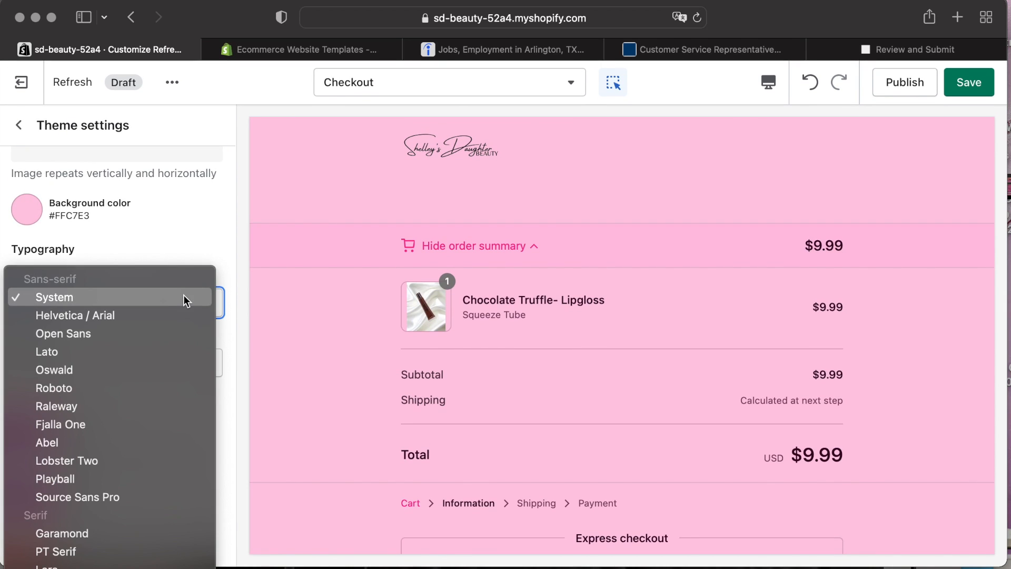
{"action": "left_click", "coordinate": [133, 405]}
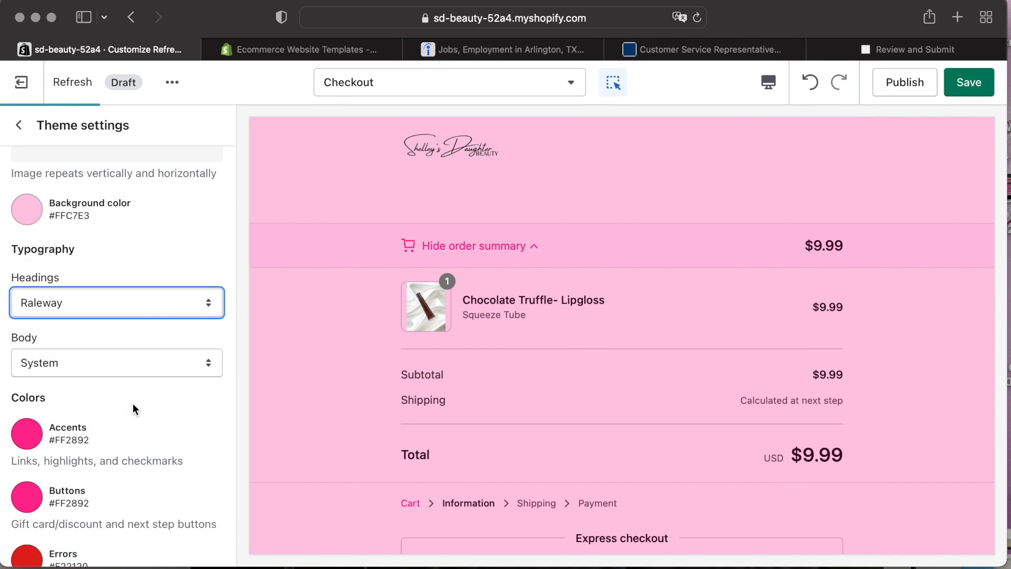
Set the checkout Body font to Raleway.
{"action": "scroll", "coordinate": [412, 343], "scroll_direction": "down", "scroll_amount": 5}
{"action": "scroll", "coordinate": [412, 343], "scroll_direction": "down", "scroll_amount": 5}
{"action": "scroll", "coordinate": [412, 343], "scroll_direction": "up", "scroll_amount": 2}
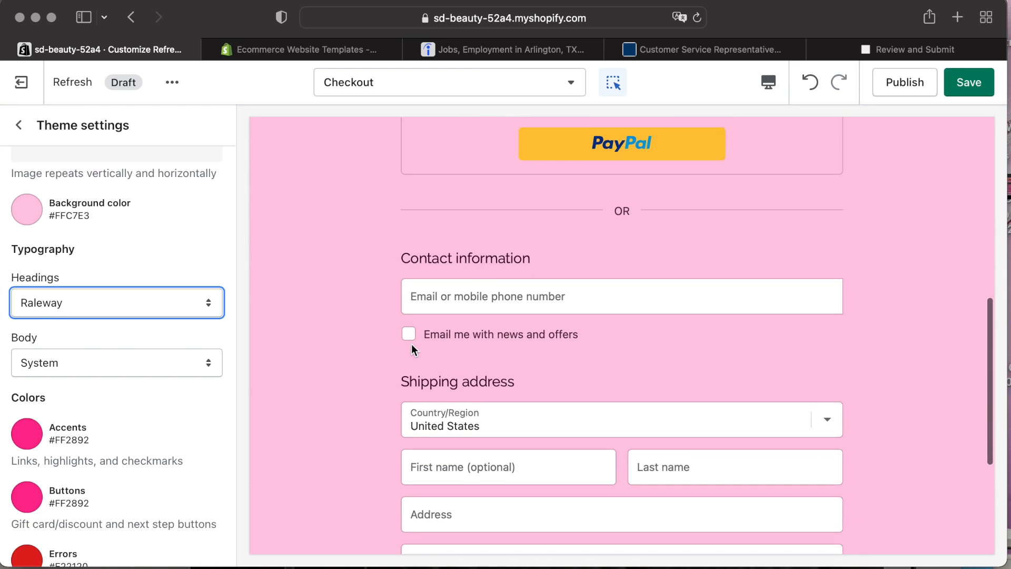
{"action": "left_click", "coordinate": [150, 372]}
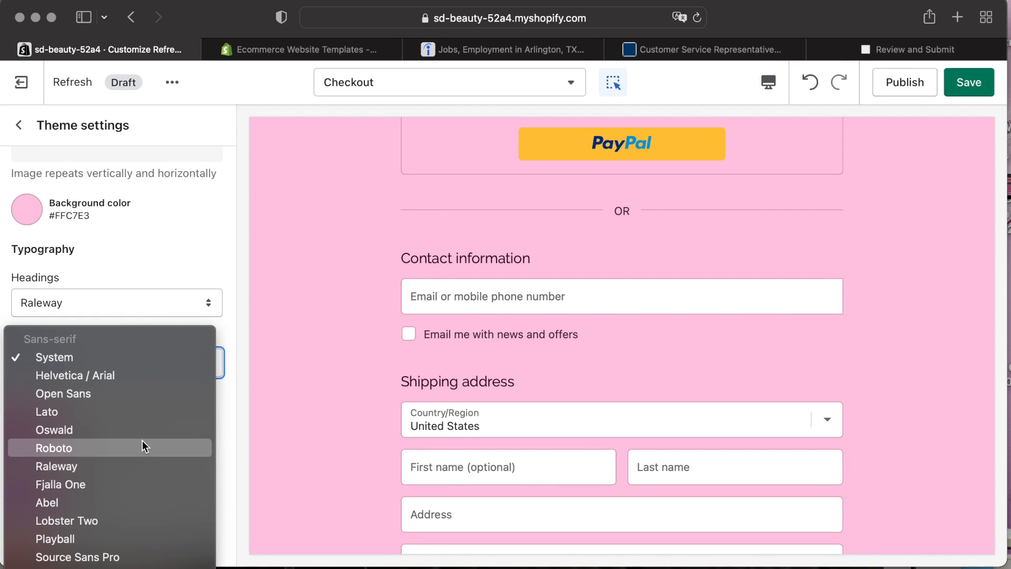
{"action": "left_click", "coordinate": [139, 459]}
{"action": "scroll", "coordinate": [336, 340], "scroll_direction": "up", "scroll_amount": 10}
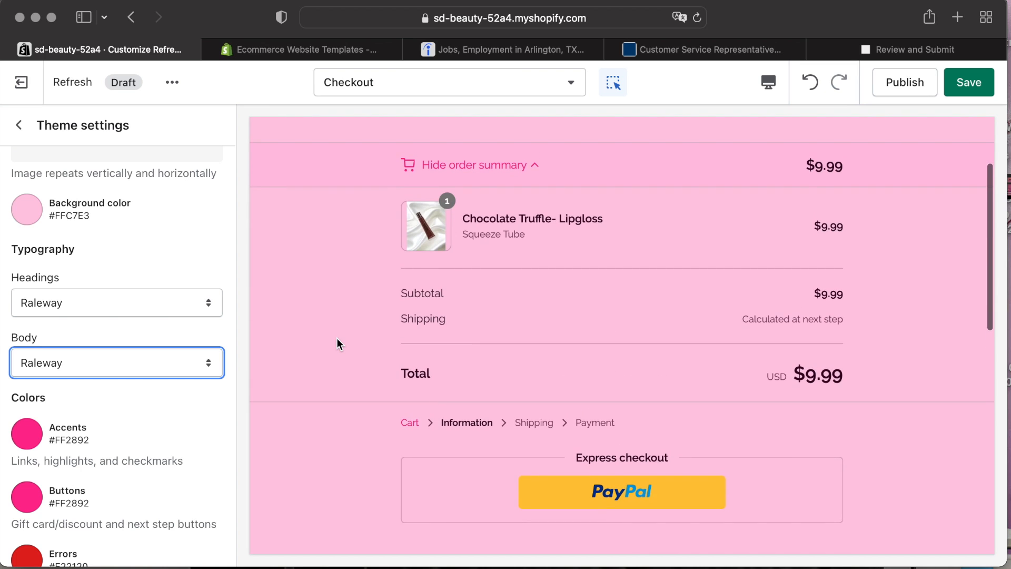
Save the checkout styling changes to the theme.
{"action": "left_click", "coordinate": [478, 275]}
{"action": "scroll", "coordinate": [332, 374], "scroll_direction": "down", "scroll_amount": 5}
{"action": "scroll", "coordinate": [388, 359], "scroll_direction": "up", "scroll_amount": 3}
{"action": "key", "text": "super+s"}
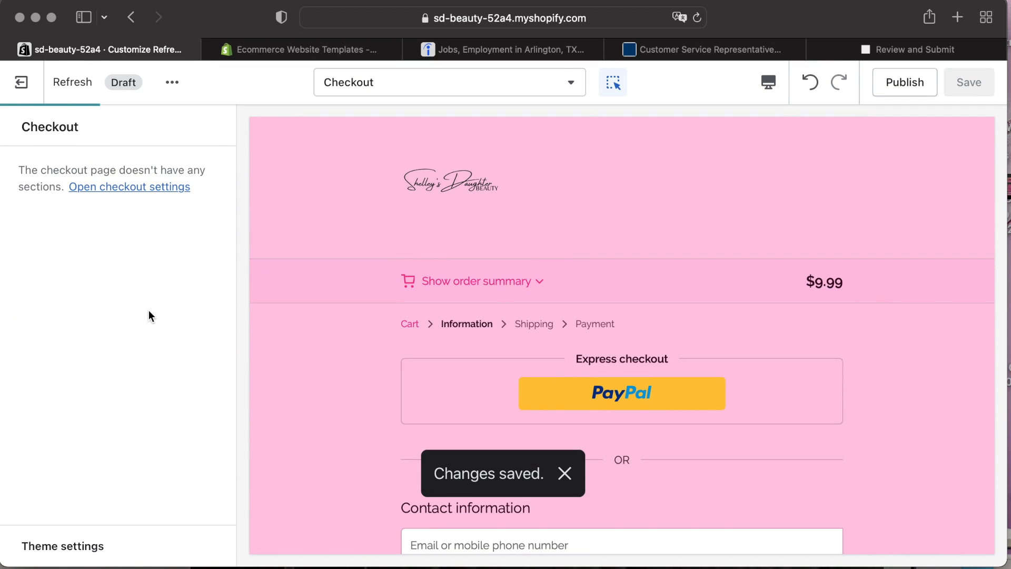
Switch the editor preview to the Baby Girl - Wholesale Lipgloss product page.
{"action": "left_click", "coordinate": [333, 86]}
{"action": "left_click", "coordinate": [381, 225]}
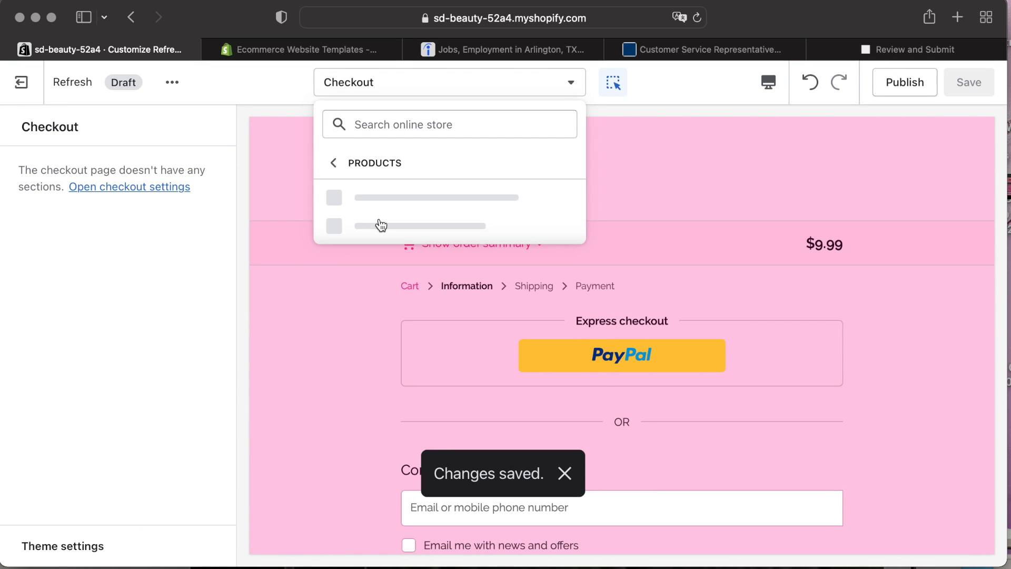
{"action": "left_click", "coordinate": [404, 206]}
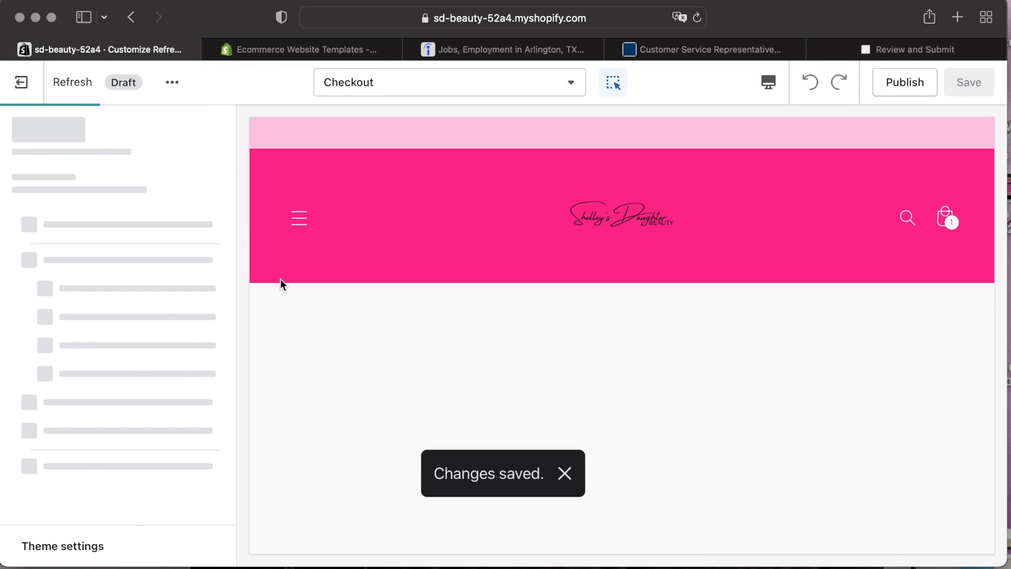
{"action": "scroll", "coordinate": [312, 334], "scroll_direction": "down", "scroll_amount": 5}
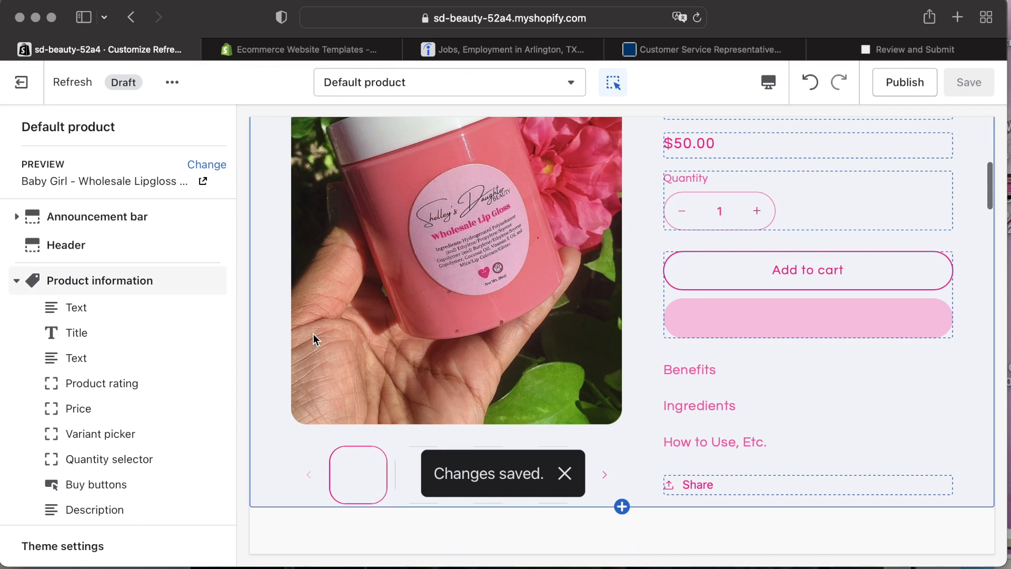
Examine the product template's sections, theme settings and collapsible rows.
{"action": "left_click", "coordinate": [20, 282]}
{"action": "scroll", "coordinate": [63, 369], "scroll_direction": "down", "scroll_amount": 2}
{"action": "left_click", "coordinate": [84, 546]}
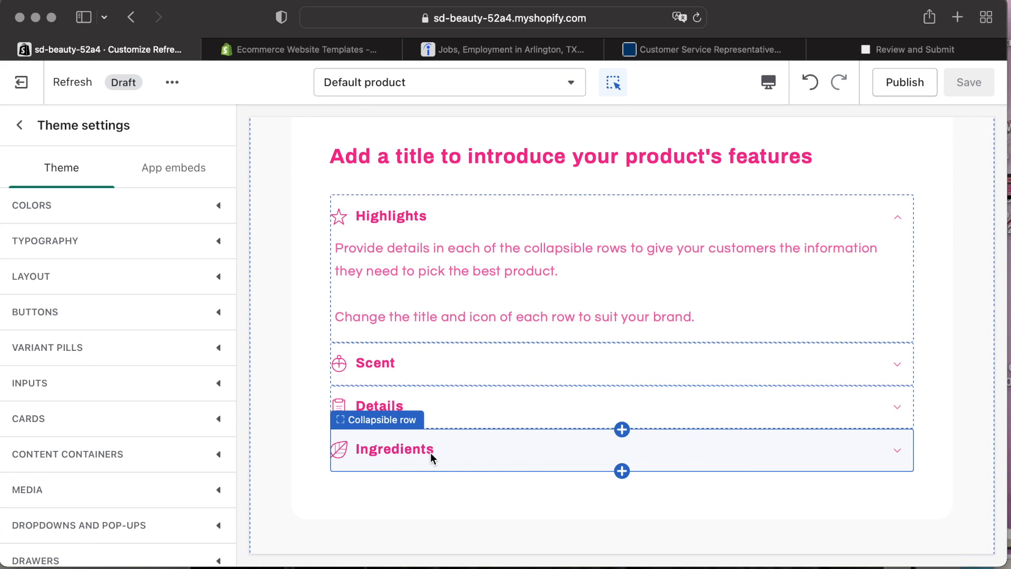
{"action": "left_click", "coordinate": [430, 454]}
{"action": "scroll", "coordinate": [174, 382], "scroll_direction": "down", "scroll_amount": 1}
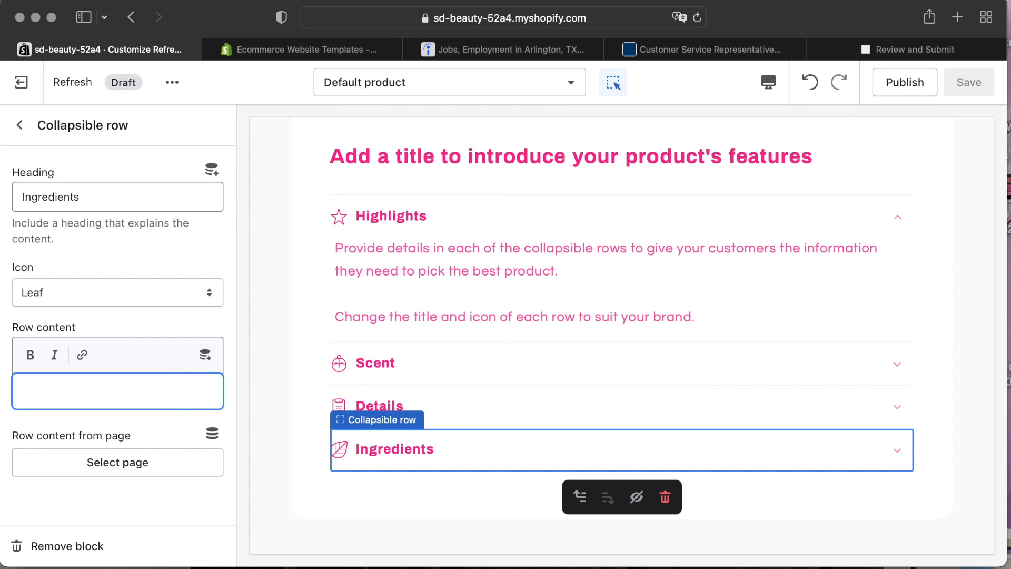
{"action": "left_click", "coordinate": [379, 405]}
{"action": "scroll", "coordinate": [326, 367], "scroll_direction": "up", "scroll_amount": 10}
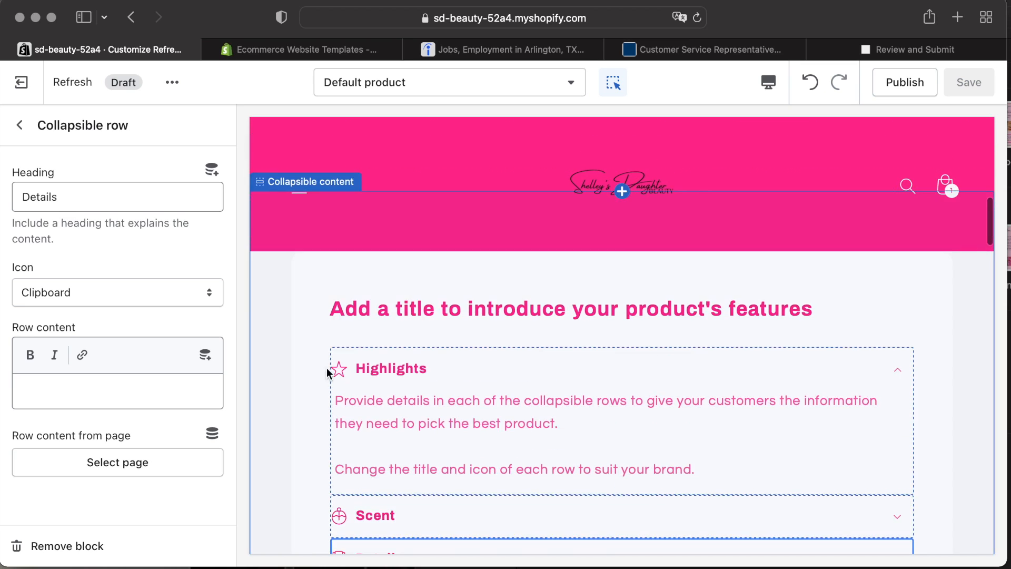
{"action": "left_click", "coordinate": [21, 125]}
{"action": "left_click", "coordinate": [16, 237]}
{"action": "left_click", "coordinate": [16, 397]}
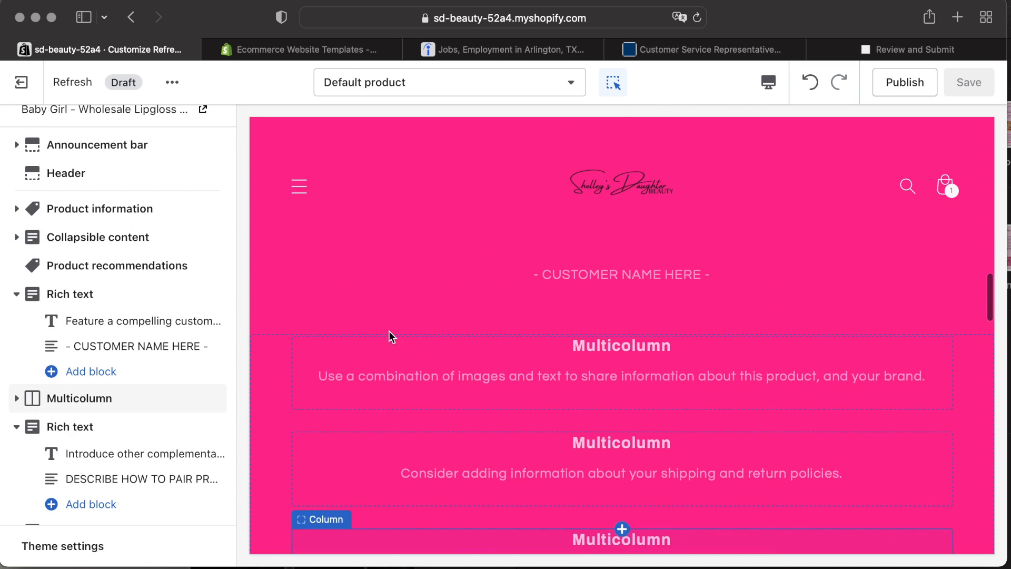
Hide the product template's sections from Product information through both Image with text sections.
{"action": "scroll", "coordinate": [125, 422], "scroll_direction": "down", "scroll_amount": 1}
{"action": "left_click", "coordinate": [194, 393]}
{"action": "left_click", "coordinate": [193, 365]}
{"action": "left_click", "coordinate": [193, 261]}
{"action": "left_click", "coordinate": [194, 232]}
{"action": "left_click", "coordinate": [194, 203]}
{"action": "left_click", "coordinate": [193, 175]}
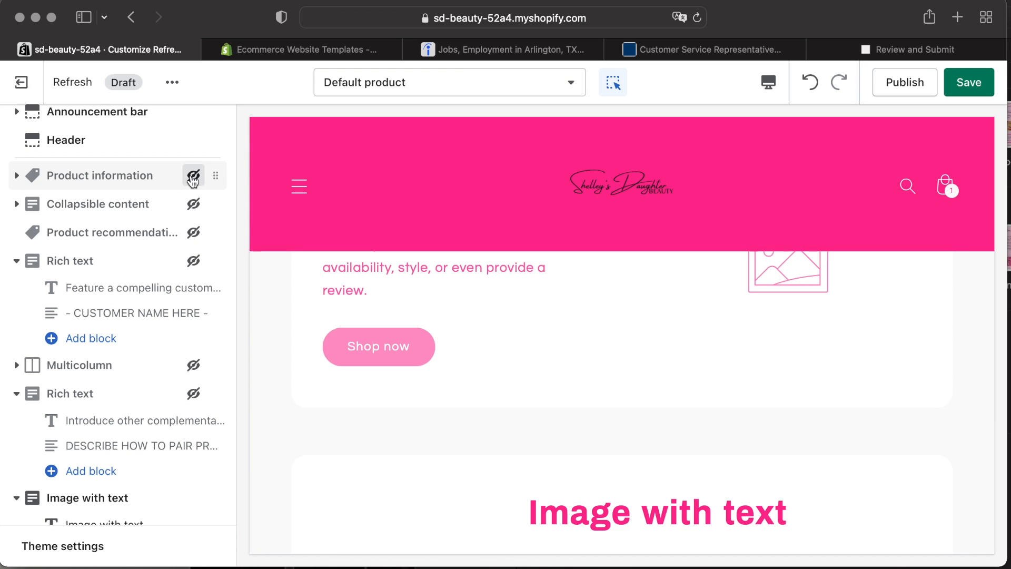
{"action": "scroll", "coordinate": [160, 371], "scroll_direction": "down", "scroll_amount": 3}
{"action": "left_click", "coordinate": [193, 357]}
{"action": "scroll", "coordinate": [164, 402], "scroll_direction": "down", "scroll_amount": 5}
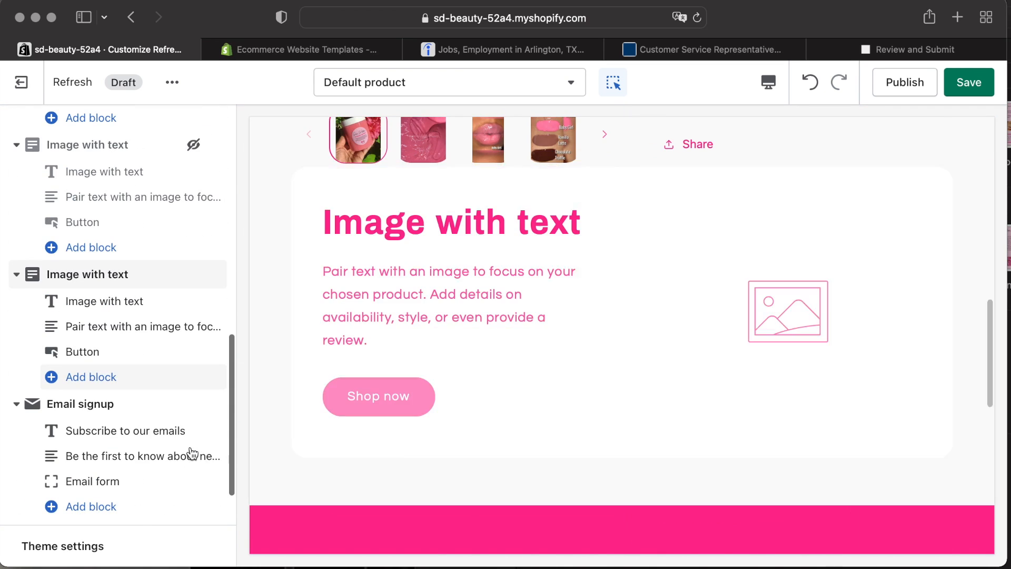
{"action": "left_click", "coordinate": [193, 274]}
{"action": "scroll", "coordinate": [181, 384], "scroll_direction": "down", "scroll_amount": 3}
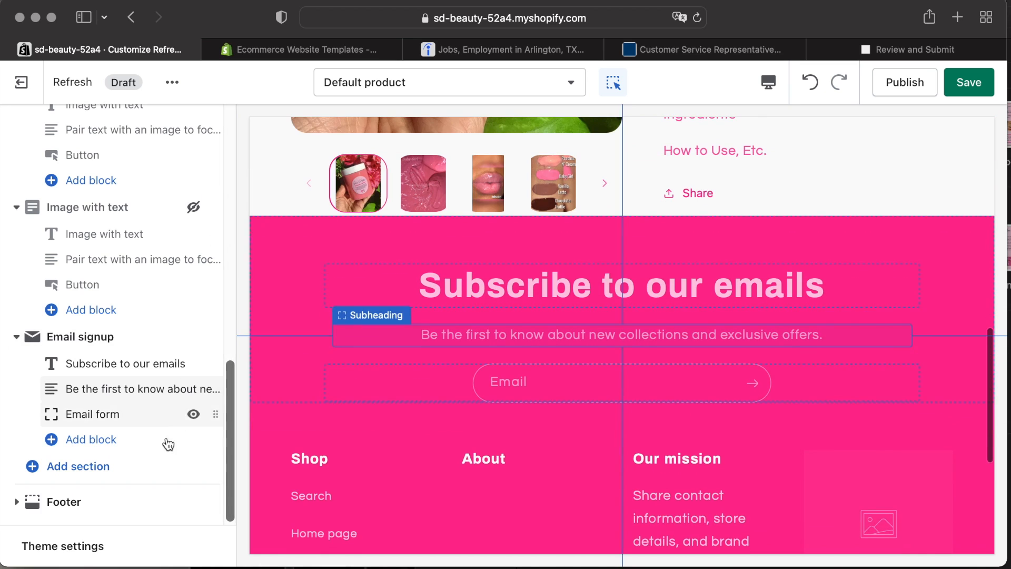
Set the footer mission block heading to 'Our mission statement' and its text to 'Beauty is in the eye of the beholder, True Beauty Starts From Within'', then save.
{"action": "left_click", "coordinate": [92, 496]}
{"action": "scroll", "coordinate": [128, 424], "scroll_direction": "down", "scroll_amount": 5}
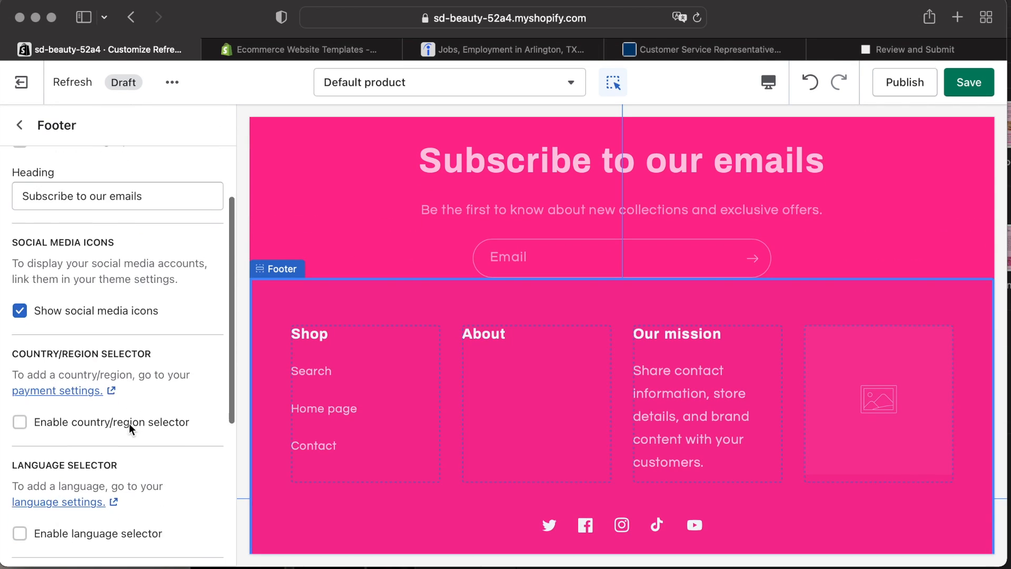
{"action": "scroll", "coordinate": [128, 424], "scroll_direction": "down", "scroll_amount": 2}
{"action": "scroll", "coordinate": [128, 424], "scroll_direction": "up", "scroll_amount": 9}
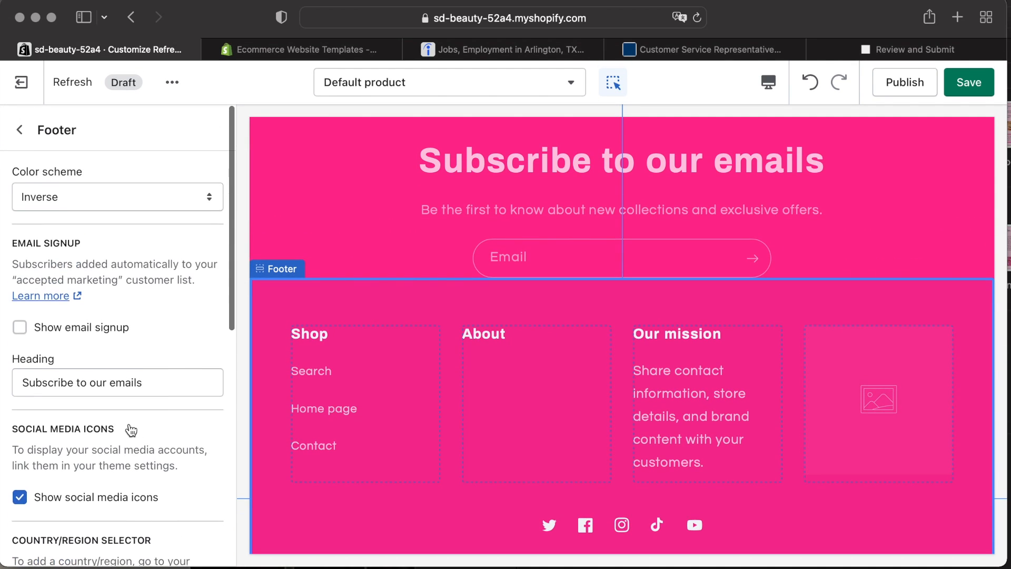
{"action": "scroll", "coordinate": [128, 424], "scroll_direction": "down", "scroll_amount": 4}
{"action": "left_click", "coordinate": [665, 331]}
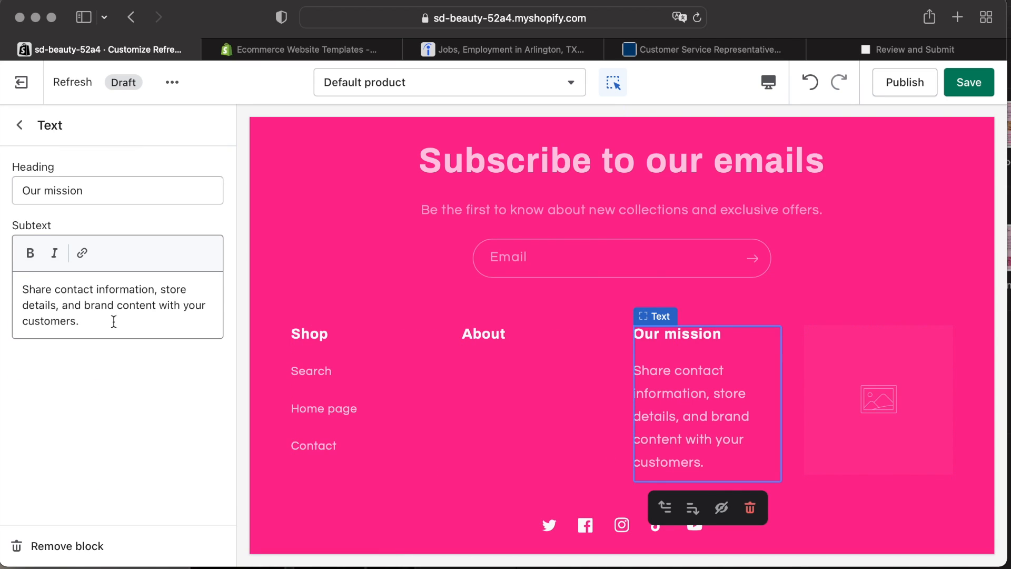
{"action": "left_click_drag", "start_coordinate": [115, 321], "coordinate": [18, 283]}
{"action": "key", "text": "BackSpace"}
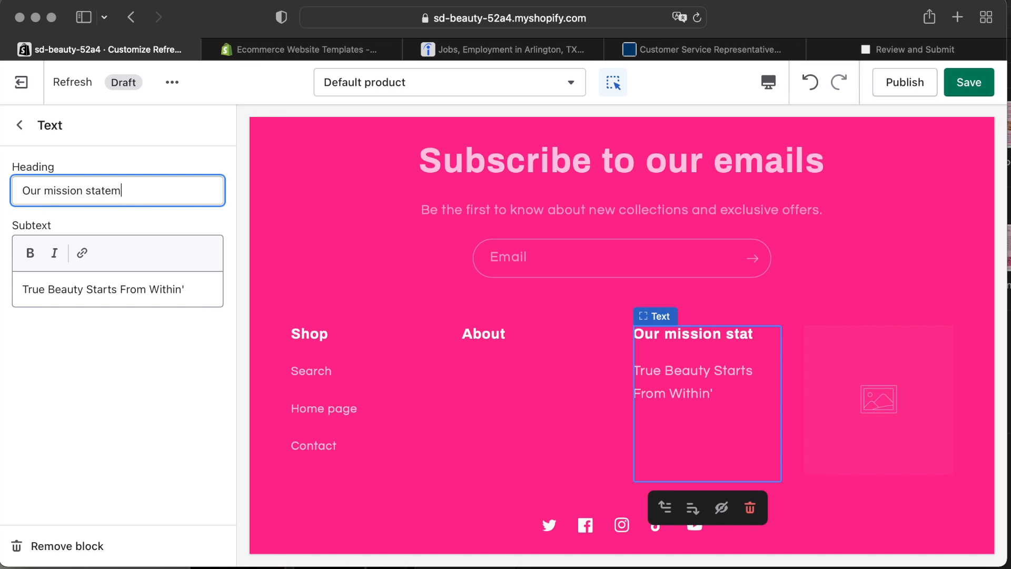
{"action": "type", "text": "."}
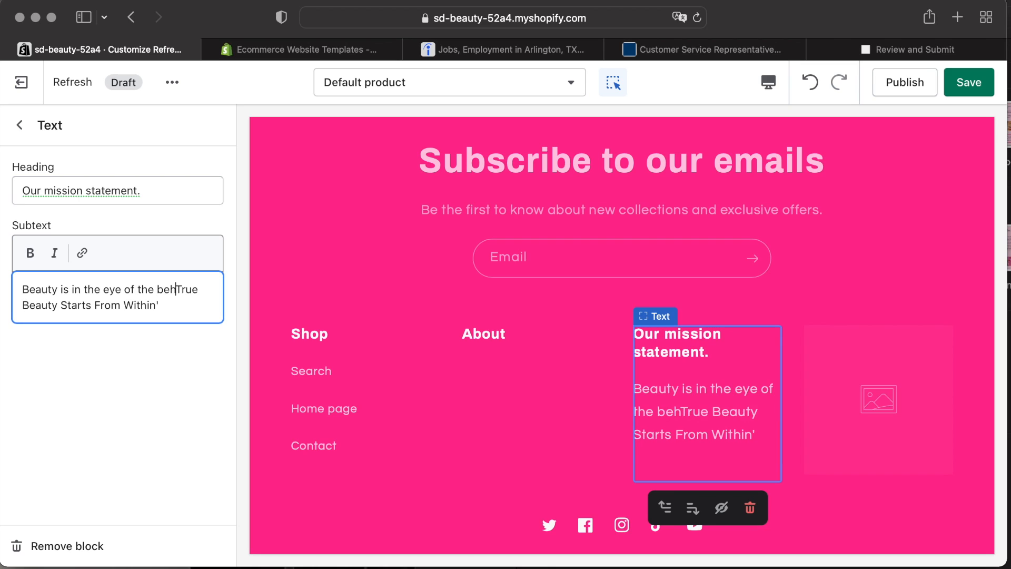
{"action": "type", "text": "der,"}
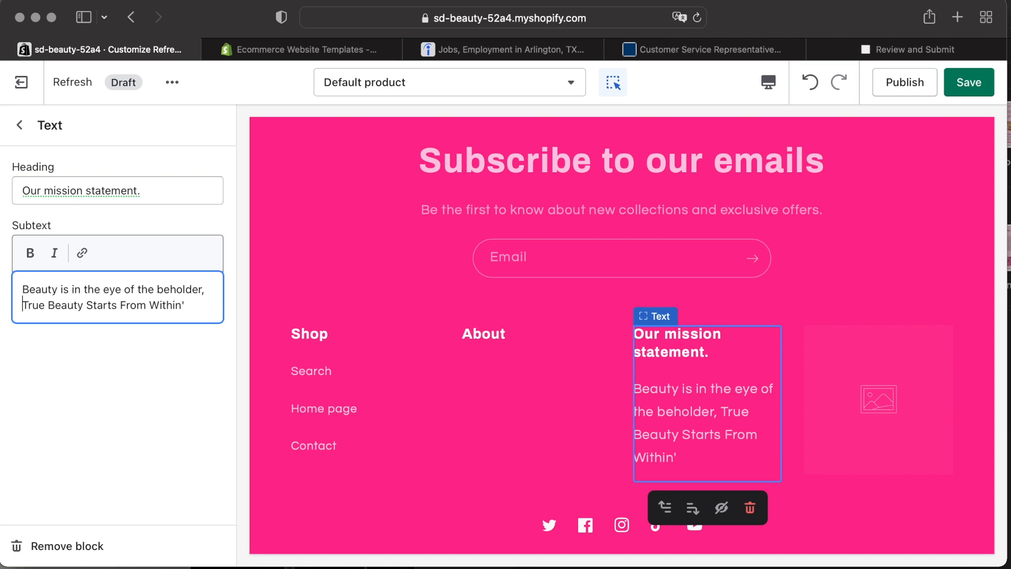
{"action": "left_click", "coordinate": [21, 127]}
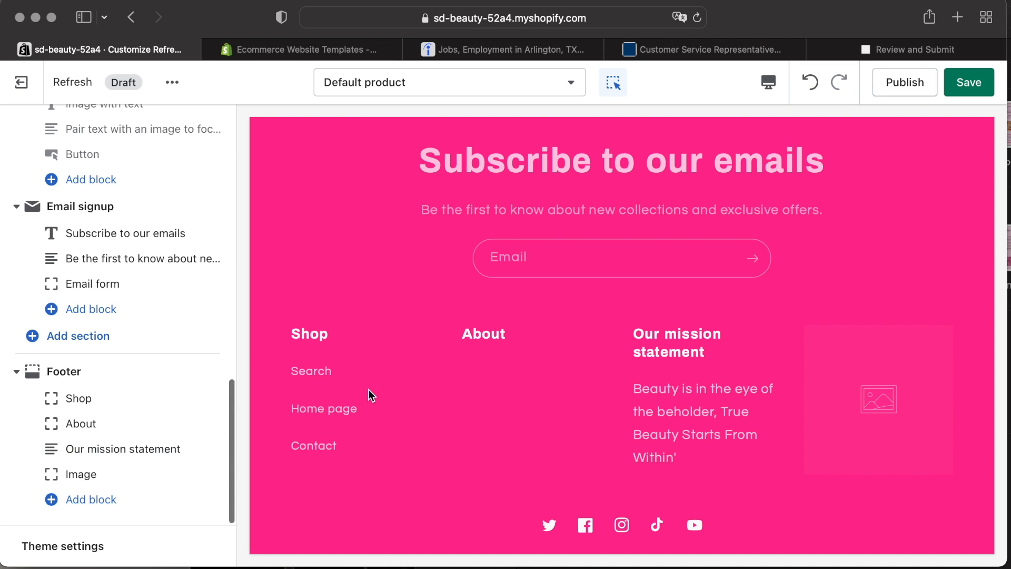
{"action": "key", "text": "super+s"}
Hide the home page's second Featured collection section.
{"action": "left_click", "coordinate": [604, 222]}
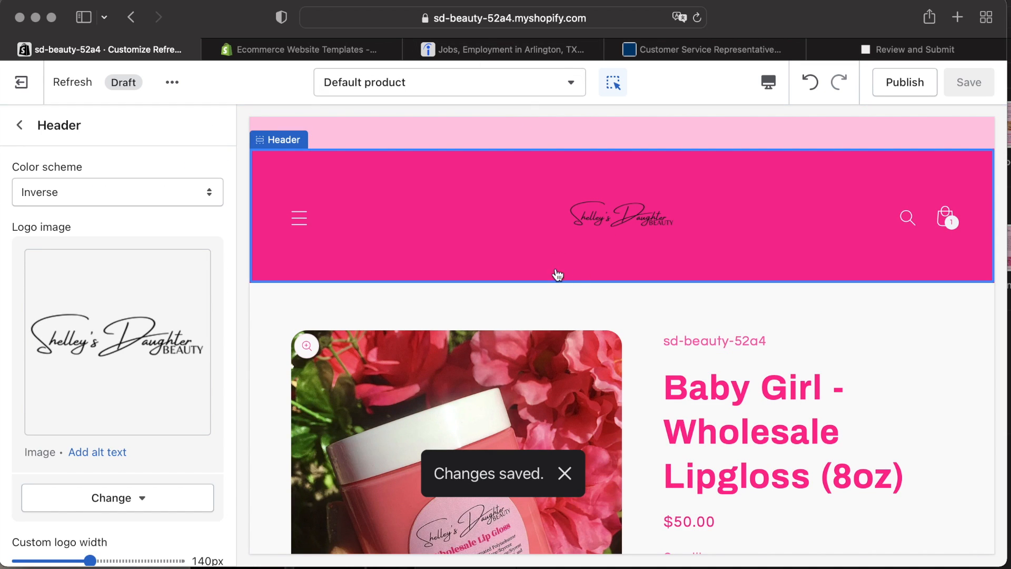
{"action": "scroll", "coordinate": [492, 391], "scroll_direction": "down", "scroll_amount": 5}
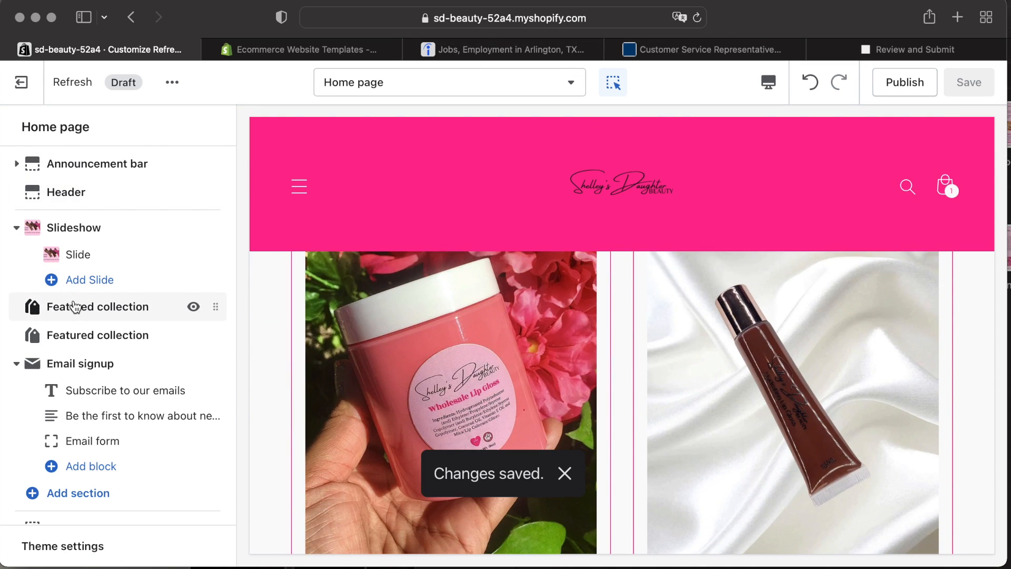
{"action": "left_click", "coordinate": [193, 335]}
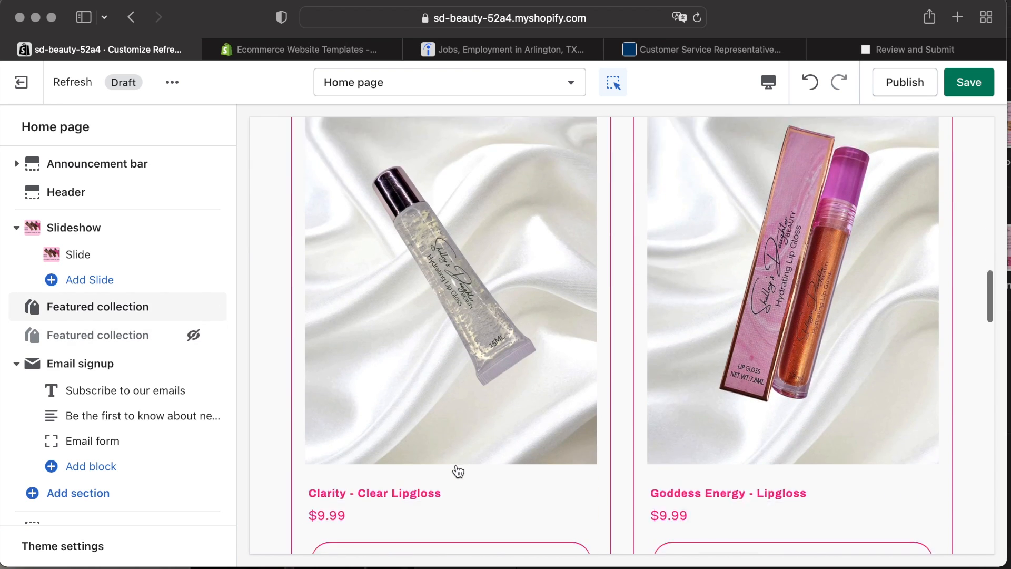
Title the first Featured collection 'Signature Hydrating Lipgloss', assign the Hydrating Lipgloss collection, and save.
{"action": "left_click", "coordinate": [136, 305]}
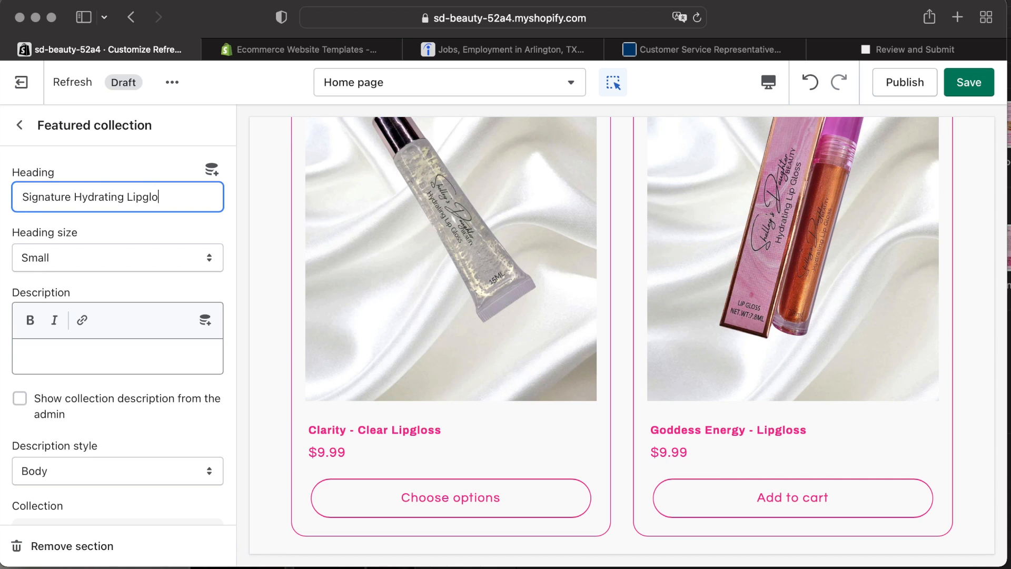
{"action": "scroll", "coordinate": [174, 389], "scroll_direction": "down", "scroll_amount": 5}
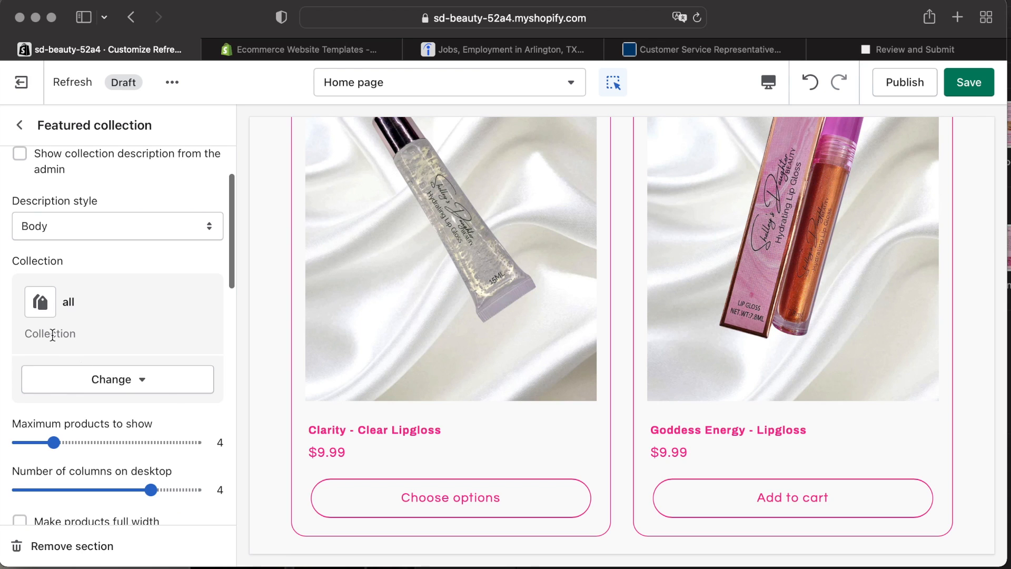
{"action": "left_click", "coordinate": [113, 378]}
{"action": "left_click", "coordinate": [122, 420]}
{"action": "double_click", "coordinate": [117, 311]}
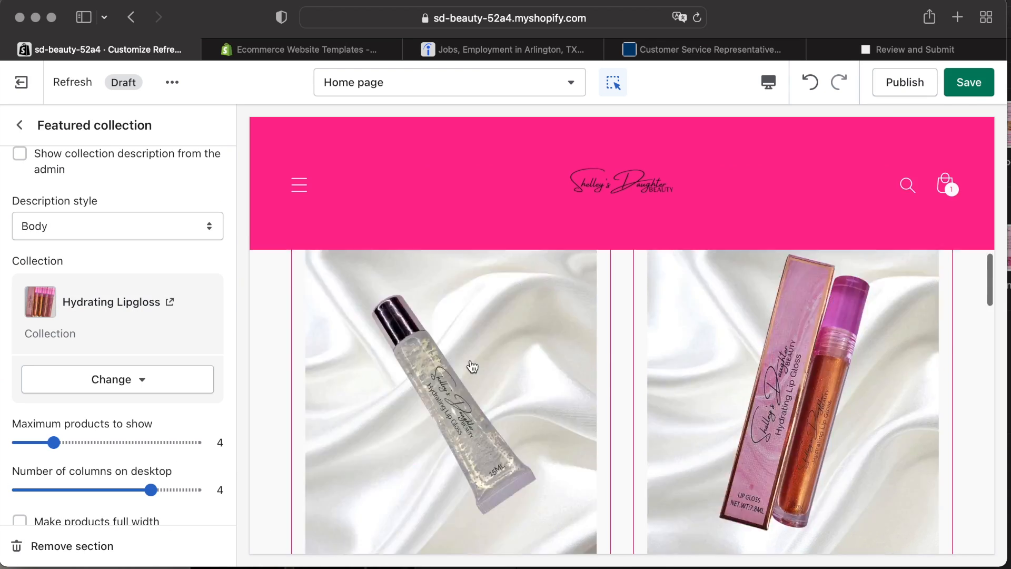
{"action": "scroll", "coordinate": [81, 260], "scroll_direction": "up", "scroll_amount": 5}
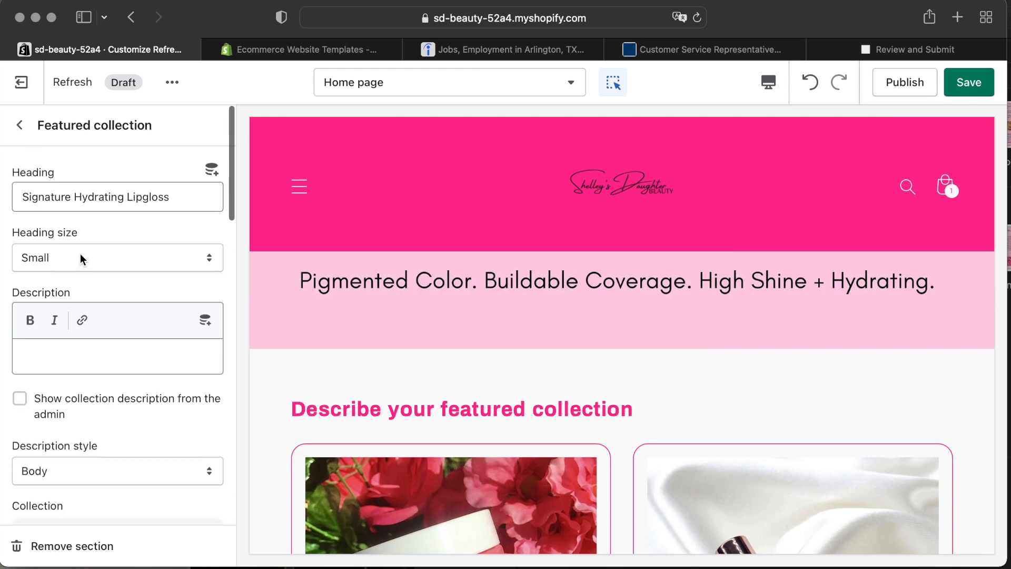
{"action": "key", "text": "super+s"}
{"action": "left_click", "coordinate": [20, 124]}
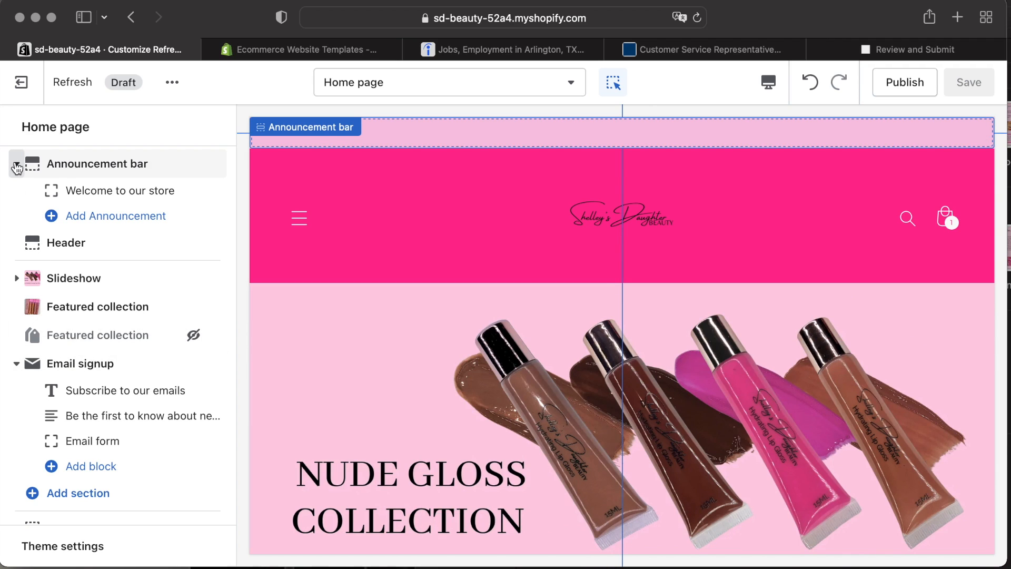
Change the announcement text to 'Welcome to SD Beauty' and set its color scheme to Background 2.
{"action": "left_click", "coordinate": [164, 192]}
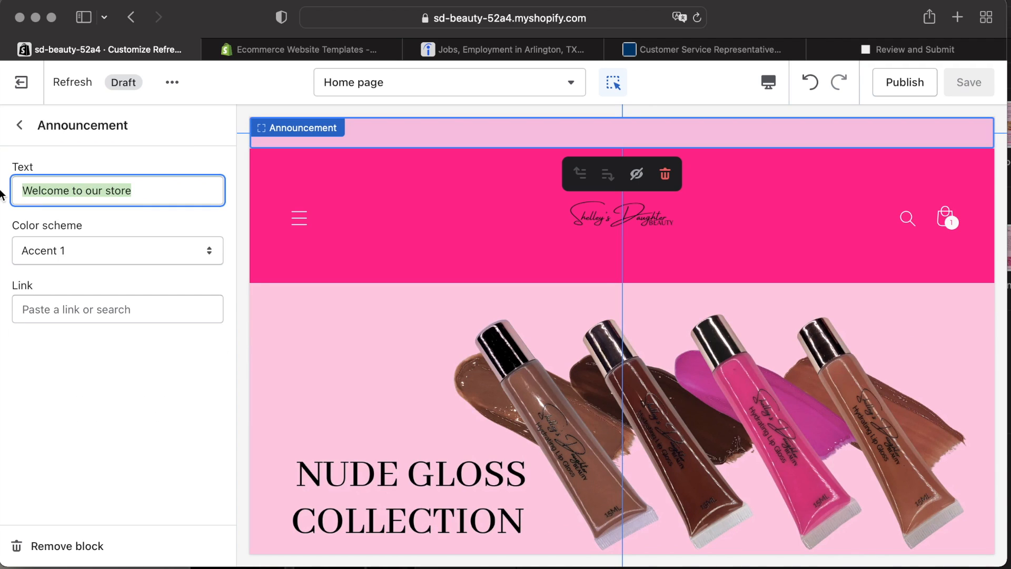
{"action": "type", "text": "We to SD Beauty"}
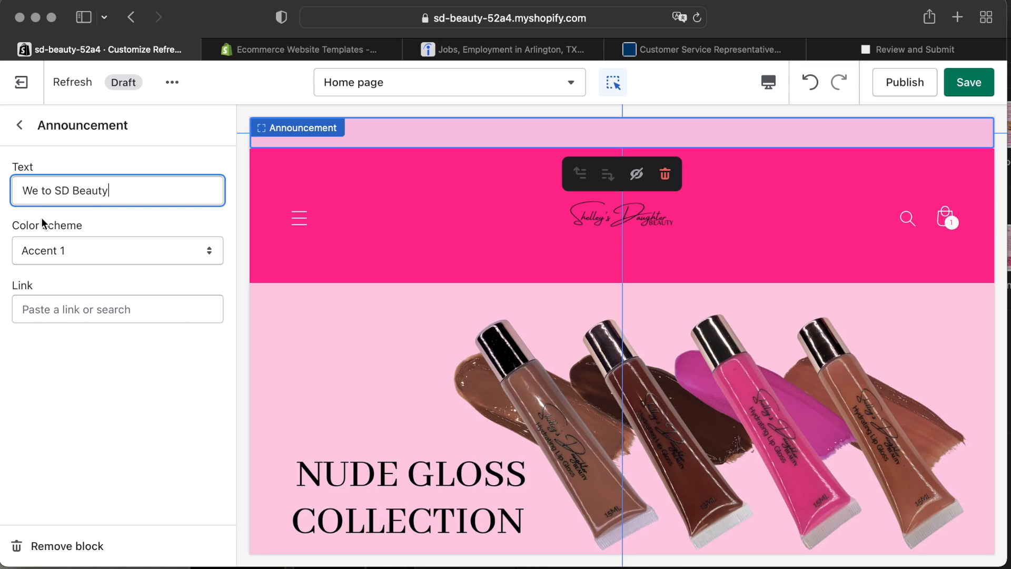
{"action": "left_click", "coordinate": [110, 250]}
{"action": "left_click", "coordinate": [116, 316]}
{"action": "left_click", "coordinate": [188, 250]}
{"action": "left_click", "coordinate": [165, 192]}
{"action": "left_click", "coordinate": [164, 250]}
{"action": "left_click", "coordinate": [161, 232]}
{"action": "left_click", "coordinate": [150, 252]}
{"action": "left_click", "coordinate": [158, 262]}
{"action": "left_click", "coordinate": [168, 239]}
{"action": "left_click", "coordinate": [161, 264]}
{"action": "left_click", "coordinate": [162, 264]}
{"action": "left_click", "coordinate": [162, 265]}
{"action": "left_click", "coordinate": [161, 260]}
{"action": "left_click", "coordinate": [161, 261]}
{"action": "left_click", "coordinate": [161, 259]}
{"action": "left_click", "coordinate": [150, 235]}
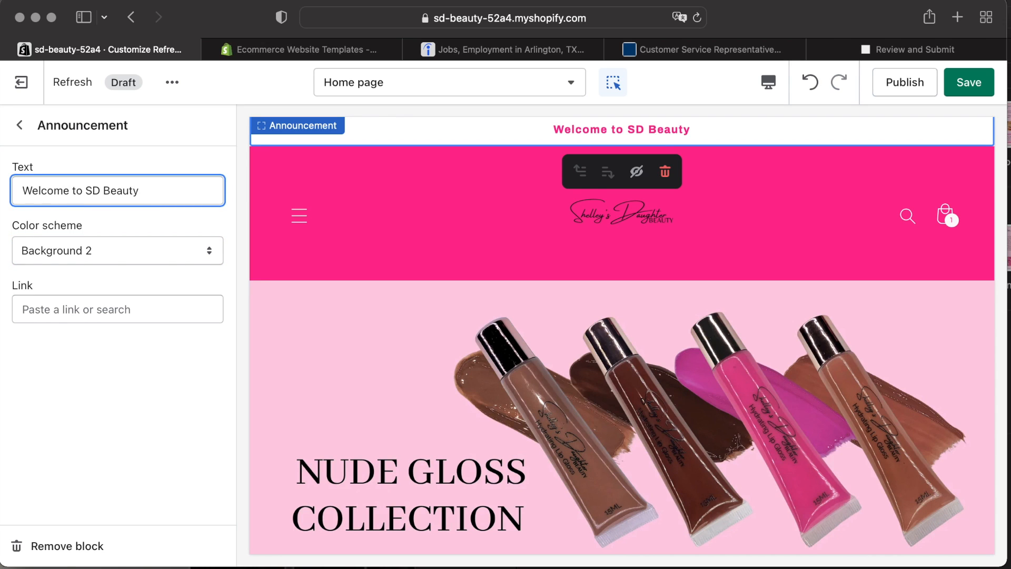
{"action": "left_click", "coordinate": [19, 126]}
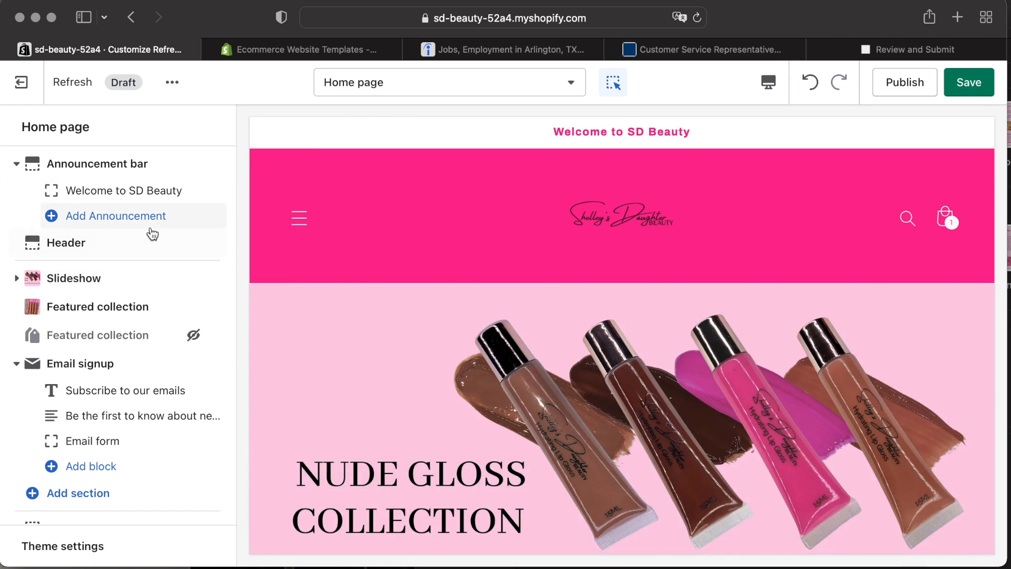
Add a second announcement 'Enjoy Free Shipping On Orders $35 & up' with the Background 2 color scheme.
{"action": "left_click", "coordinate": [142, 219]}
{"action": "left_click", "coordinate": [129, 221]}
{"action": "type", "text": "E"}
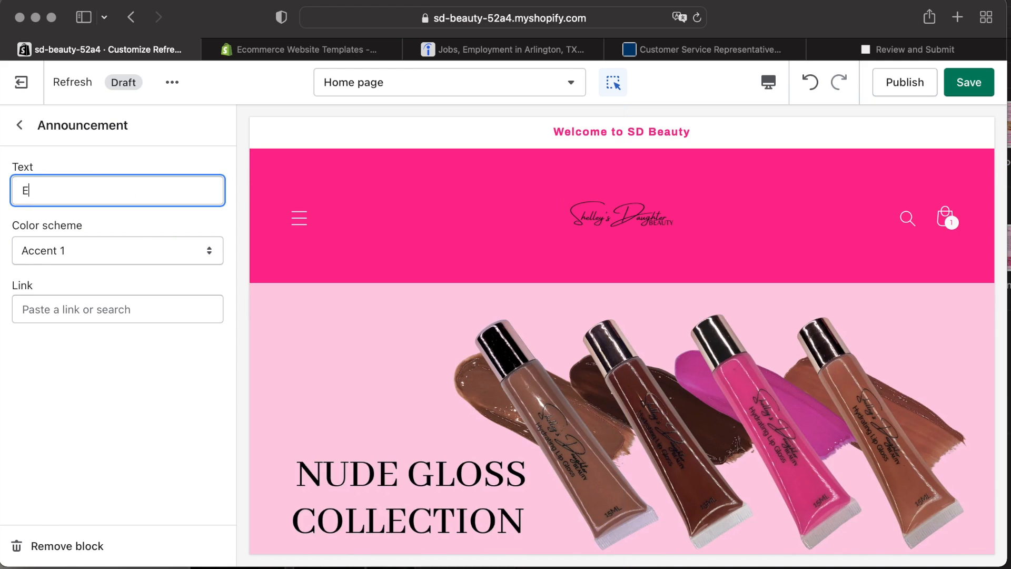
{"action": "type", "text": "njoy Free Shipping On Orders"}
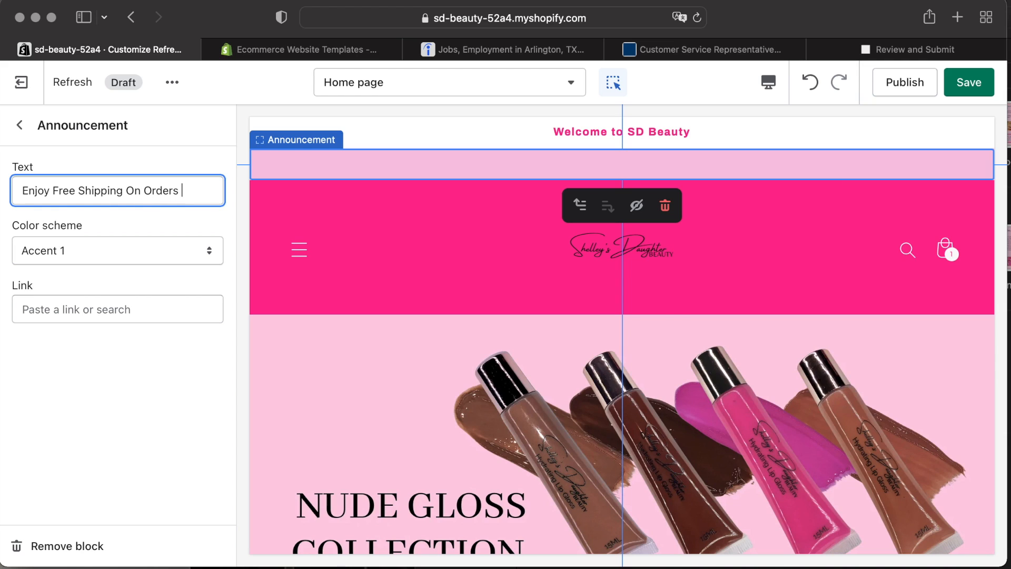
{"action": "left_click", "coordinate": [111, 250]}
{"action": "left_click", "coordinate": [121, 314]}
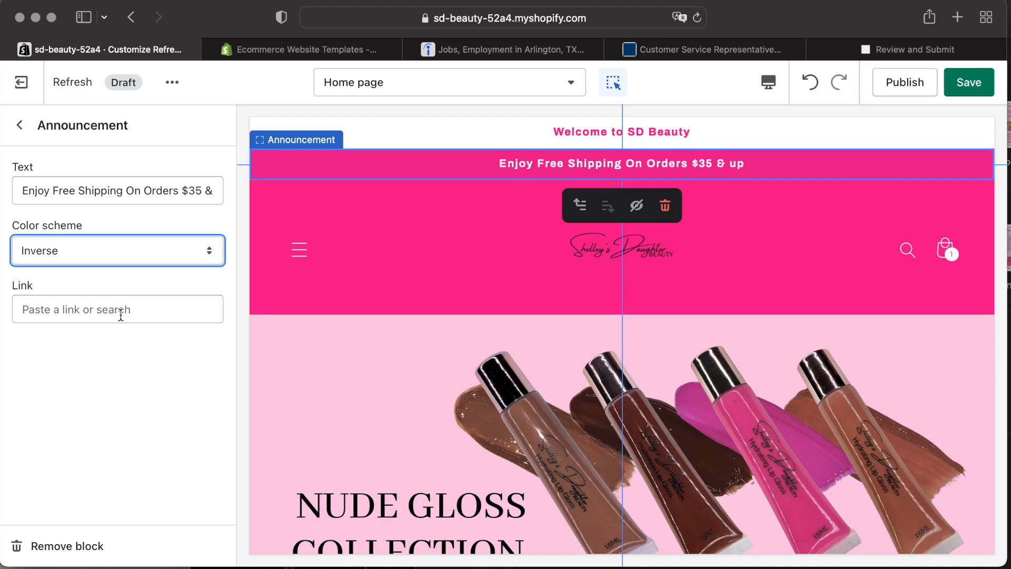
{"action": "left_click", "coordinate": [141, 263]}
{"action": "left_click", "coordinate": [128, 173]}
{"action": "left_click", "coordinate": [143, 251]}
{"action": "left_click", "coordinate": [143, 263]}
{"action": "left_click", "coordinate": [147, 254]}
{"action": "left_click", "coordinate": [146, 289]}
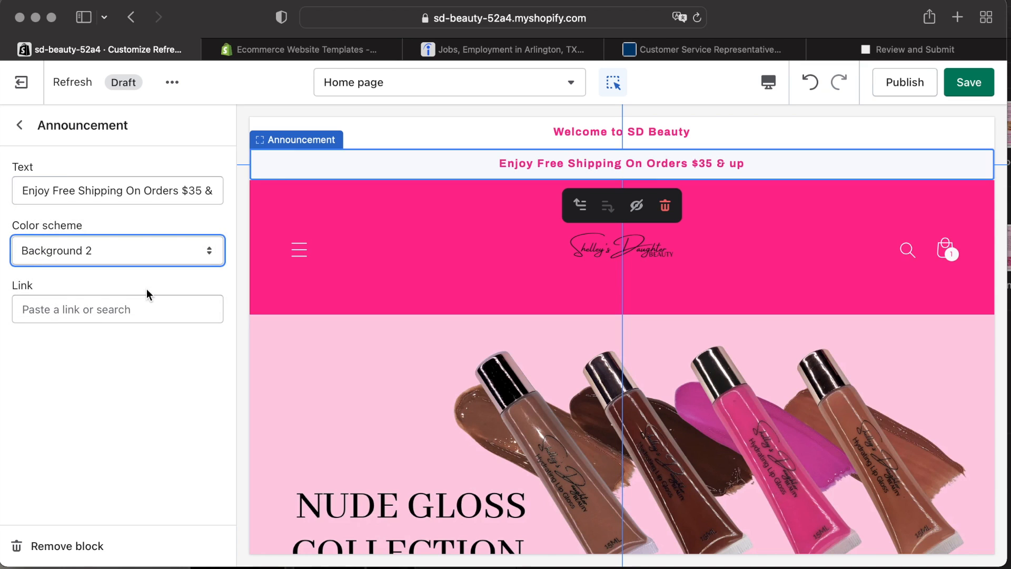
Set the 'Welcome to SD Beauty' announcement's color scheme to Inverse.
{"action": "left_click", "coordinate": [18, 129]}
{"action": "left_click", "coordinate": [111, 190]}
{"action": "left_click", "coordinate": [108, 250]}
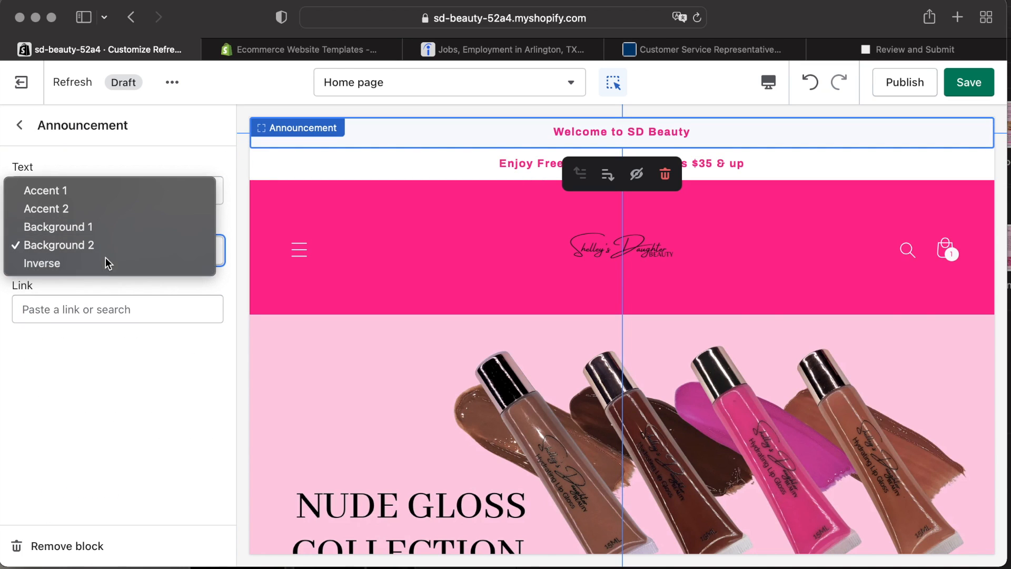
{"action": "left_click", "coordinate": [108, 262]}
{"action": "key", "text": "Escape"}
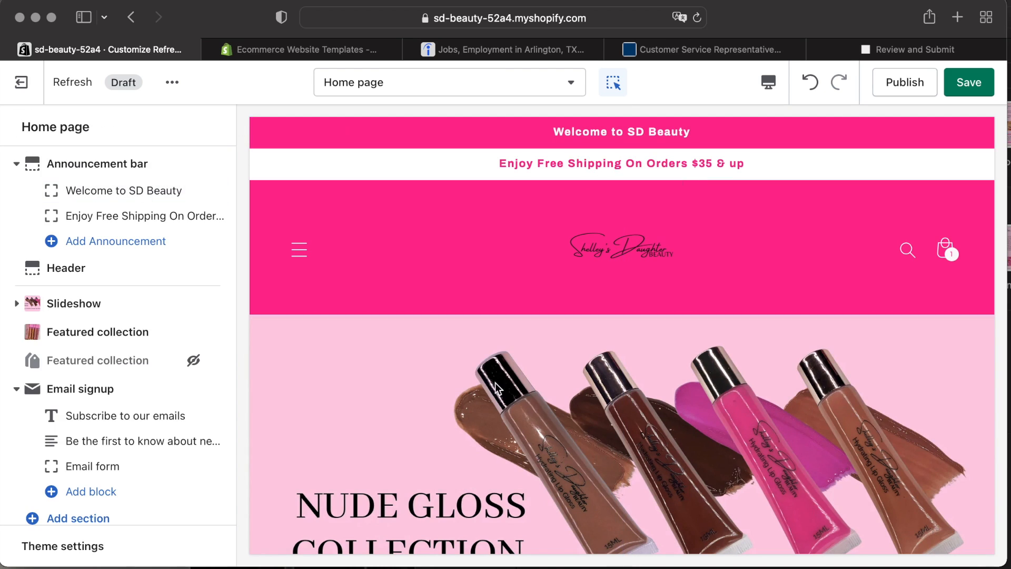
Add a Collection list section to the home page and move it up below the first Featured collection.
{"action": "scroll", "coordinate": [493, 385], "scroll_direction": "down", "scroll_amount": 20}
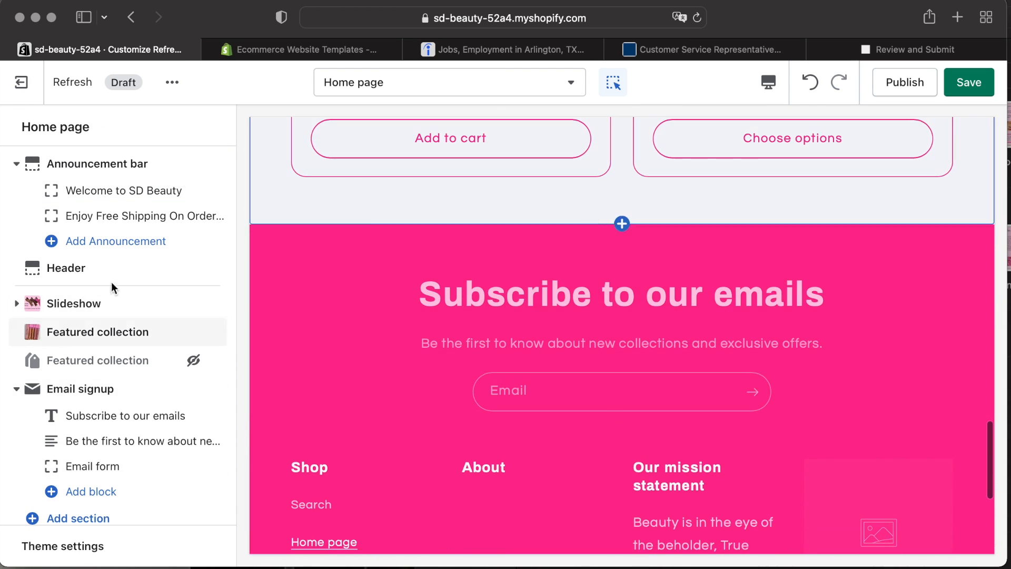
{"action": "left_click", "coordinate": [79, 518]}
{"action": "type", "text": "collection"}
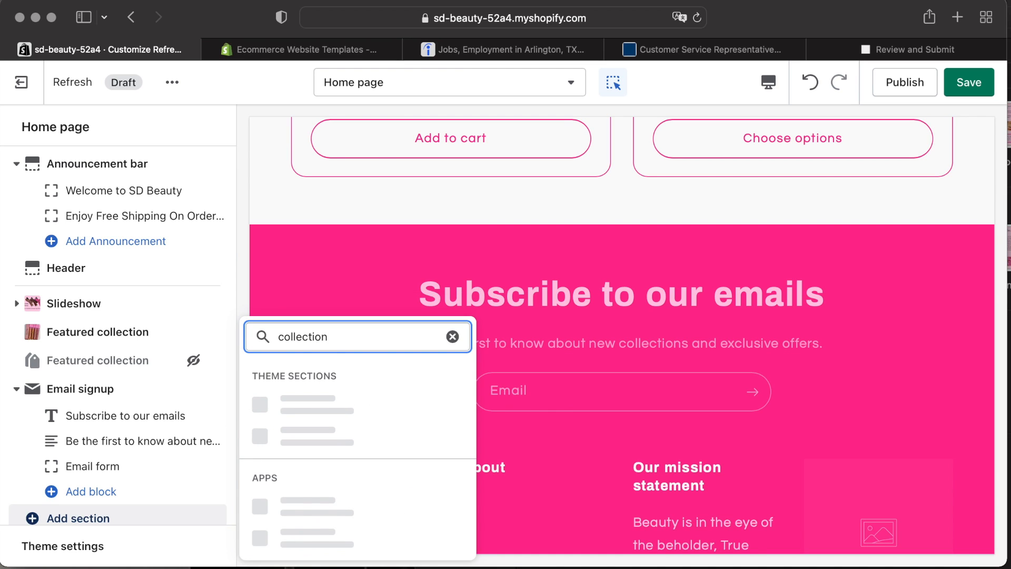
{"action": "left_click", "coordinate": [326, 363]}
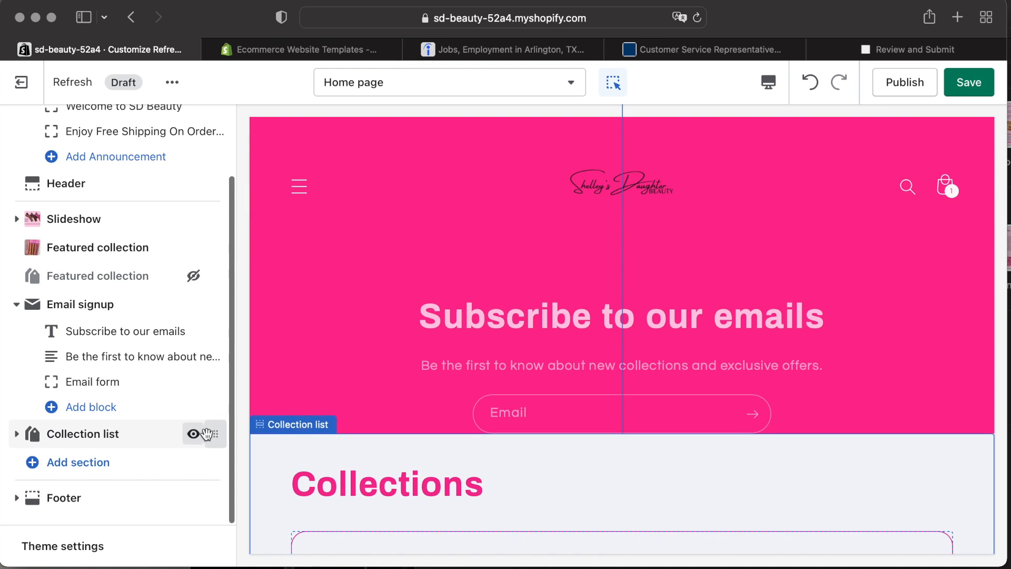
{"action": "left_click", "coordinate": [14, 313]}
{"action": "left_click_drag", "start_coordinate": [215, 416], "coordinate": [205, 369]}
Open the Collection list settings and set the number of columns on mobile to 2 columns.
{"action": "left_click", "coordinate": [120, 361]}
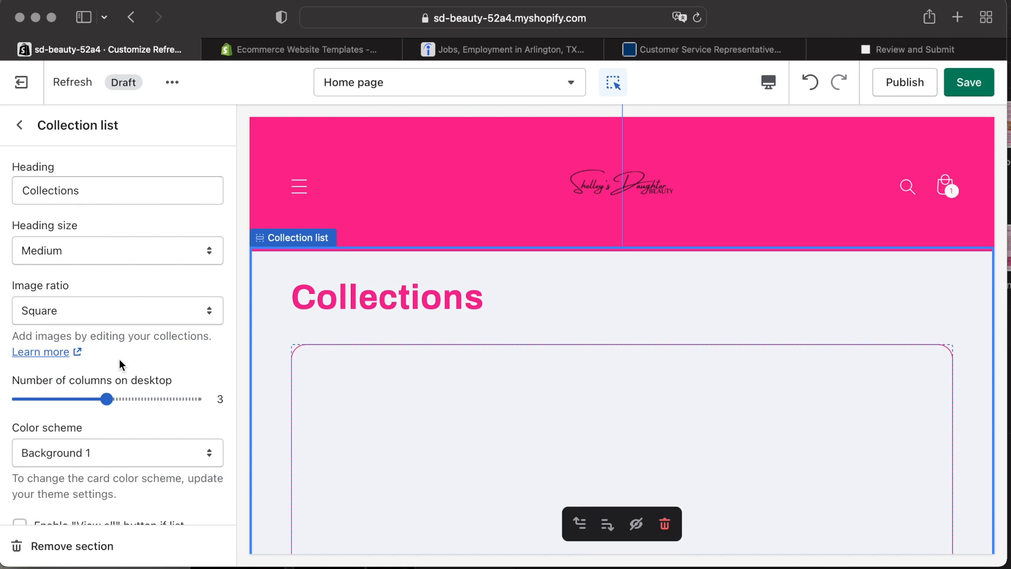
{"action": "scroll", "coordinate": [75, 408], "scroll_direction": "down", "scroll_amount": 10}
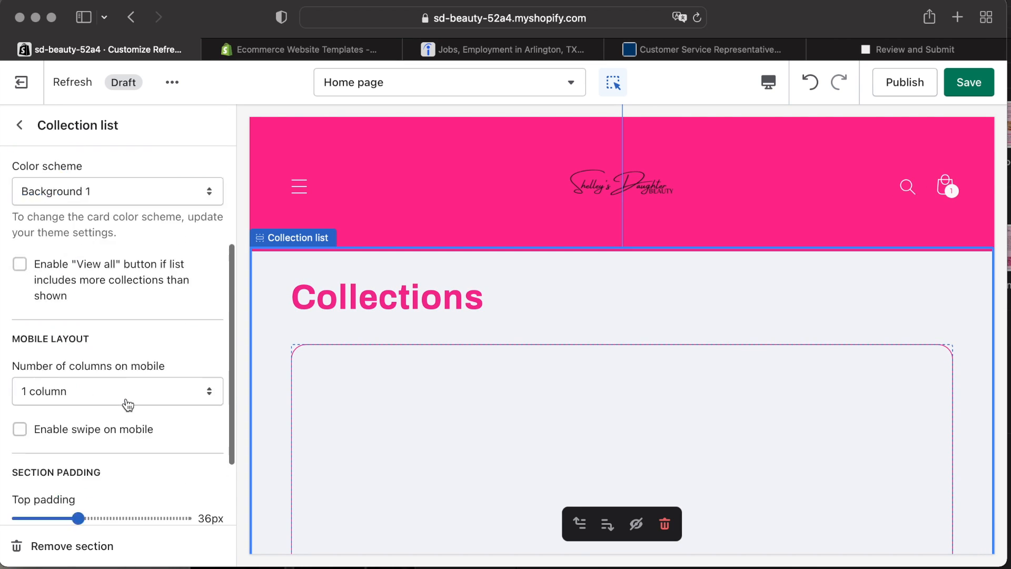
{"action": "left_click", "coordinate": [129, 285]}
{"action": "left_click", "coordinate": [129, 294]}
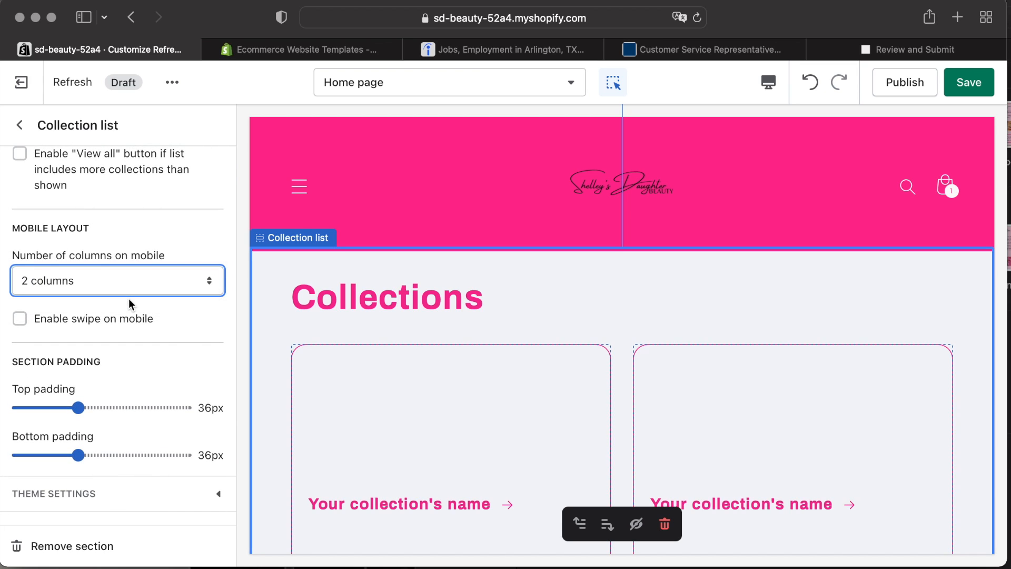
Change the Collection list heading to 'Shop By Collections' with a Small heading size.
{"action": "scroll", "coordinate": [148, 337], "scroll_direction": "up", "scroll_amount": 7}
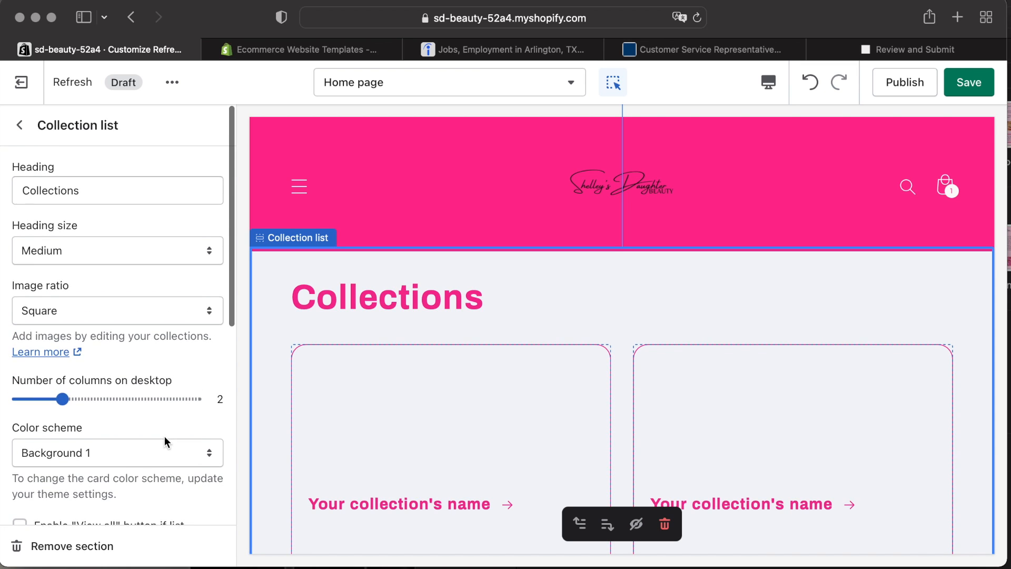
{"action": "left_click", "coordinate": [100, 253]}
{"action": "left_click", "coordinate": [95, 227]}
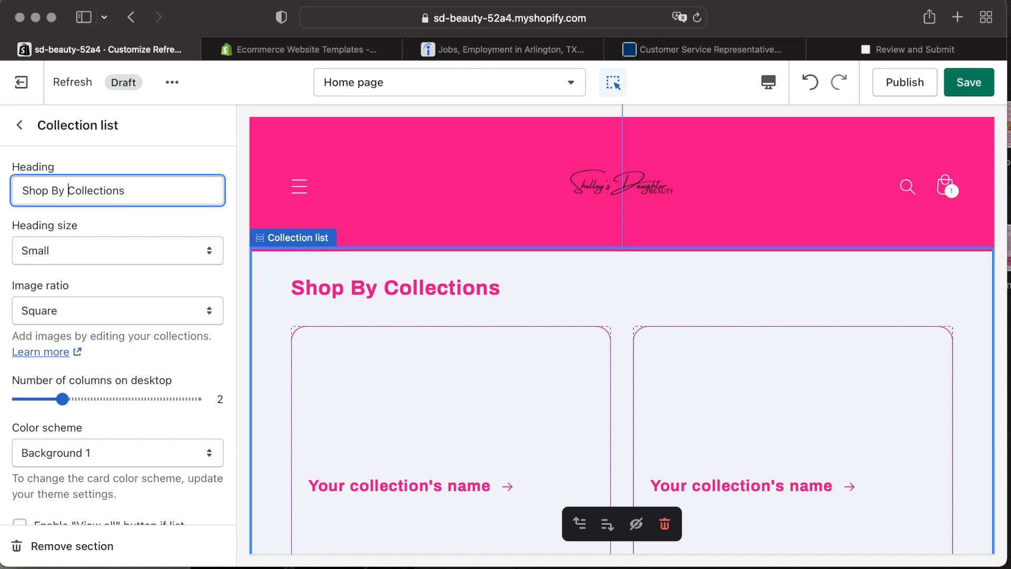
Assign the Wholesale Lipgloss collection to the first collection block of the list.
{"action": "scroll", "coordinate": [142, 331], "scroll_direction": "down", "scroll_amount": 10}
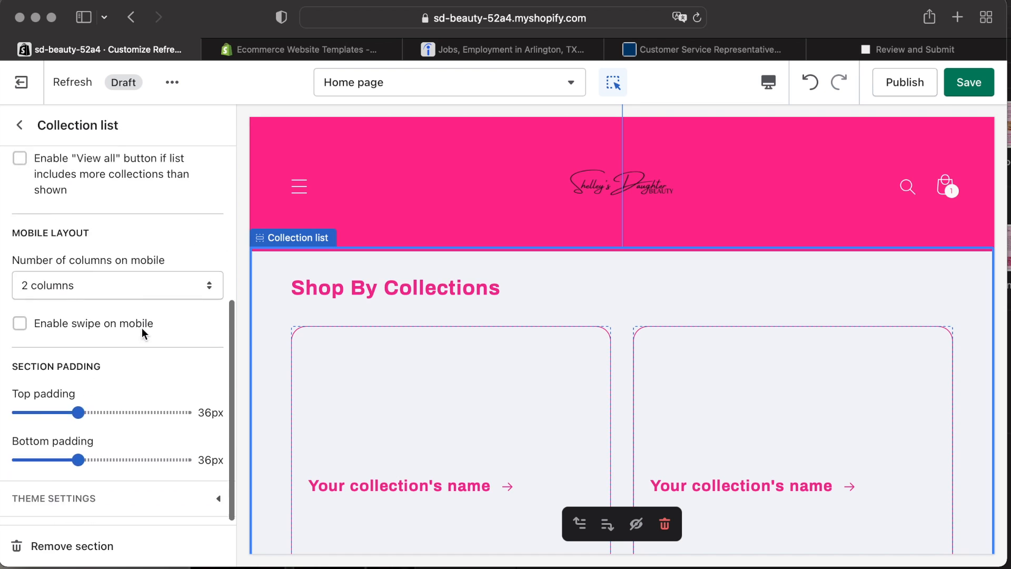
{"action": "scroll", "coordinate": [132, 393], "scroll_direction": "down", "scroll_amount": 2}
{"action": "scroll", "coordinate": [131, 392], "scroll_direction": "up", "scroll_amount": 10}
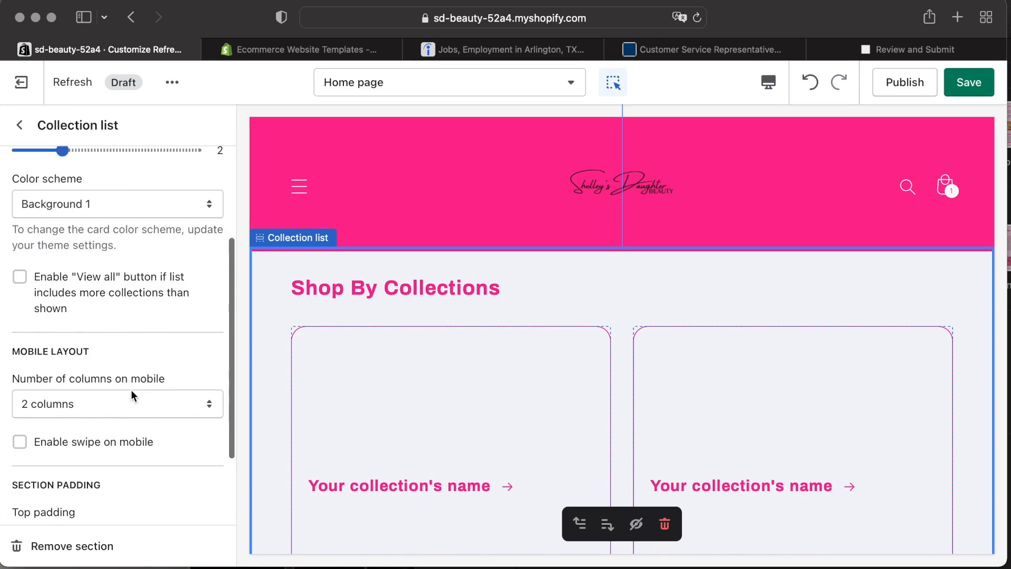
{"action": "left_click", "coordinate": [20, 124]}
{"action": "left_click", "coordinate": [127, 388]}
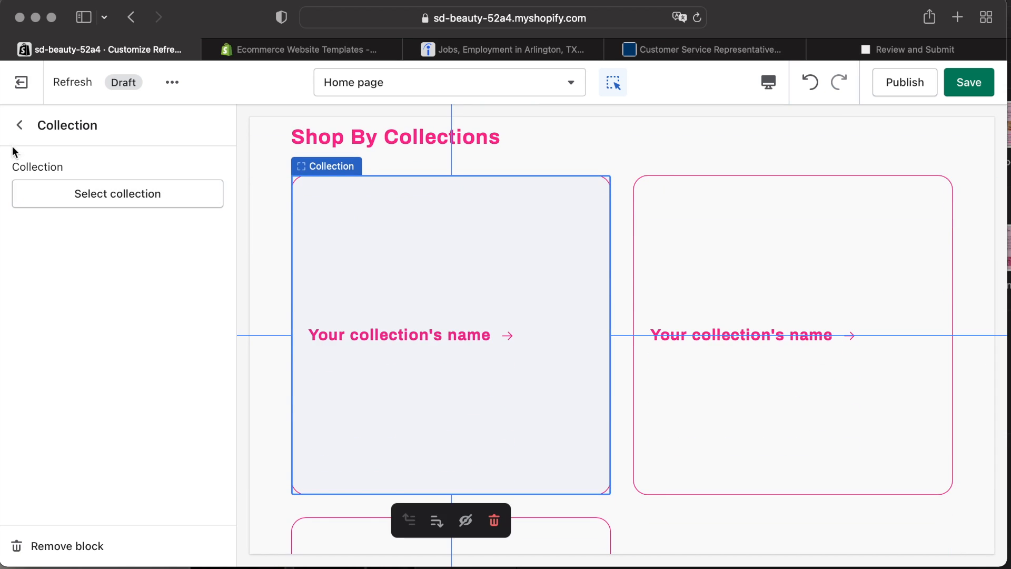
{"action": "left_click", "coordinate": [16, 127]}
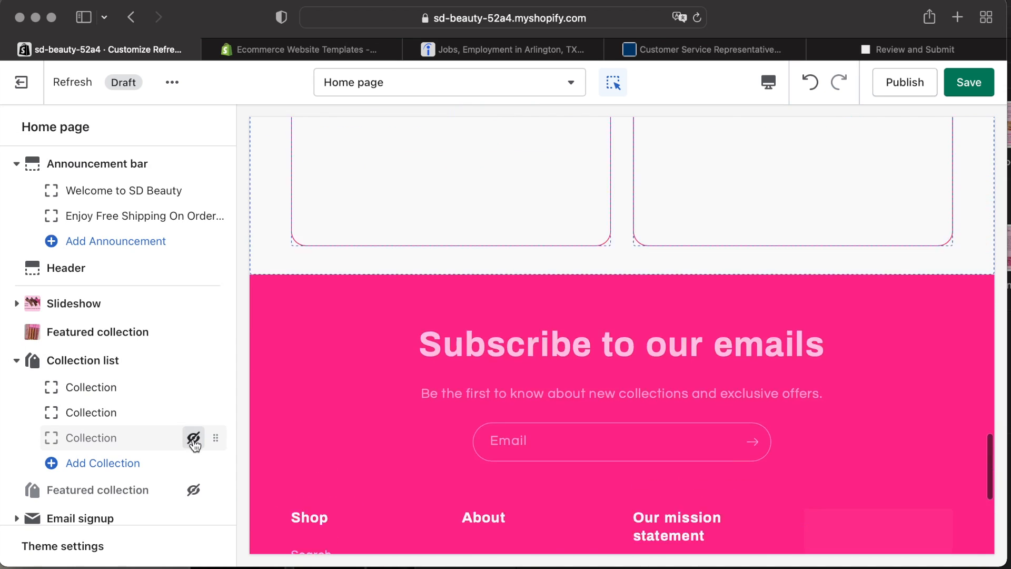
{"action": "left_click", "coordinate": [143, 390]}
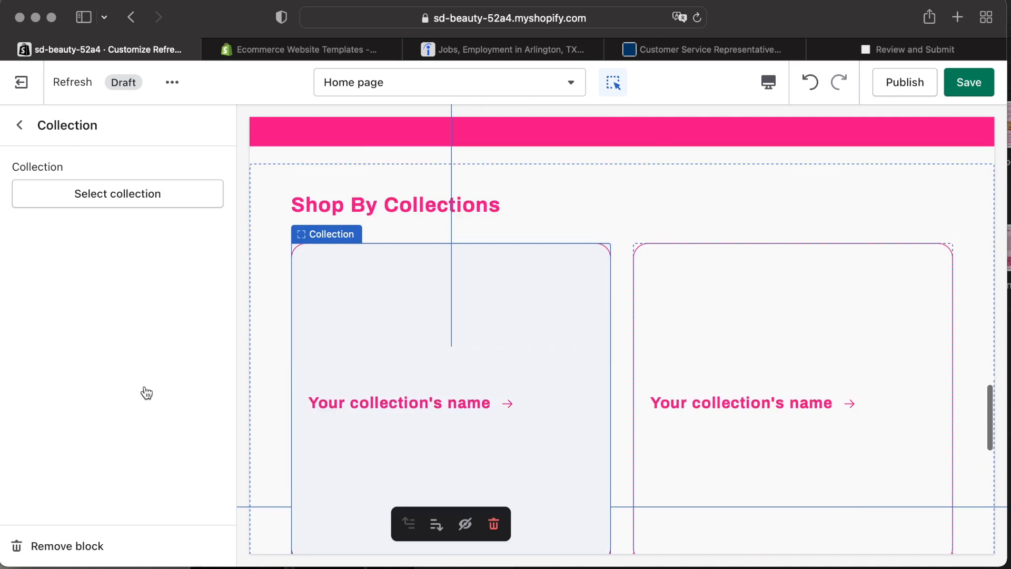
{"action": "left_click", "coordinate": [120, 191]}
{"action": "left_click", "coordinate": [126, 361]}
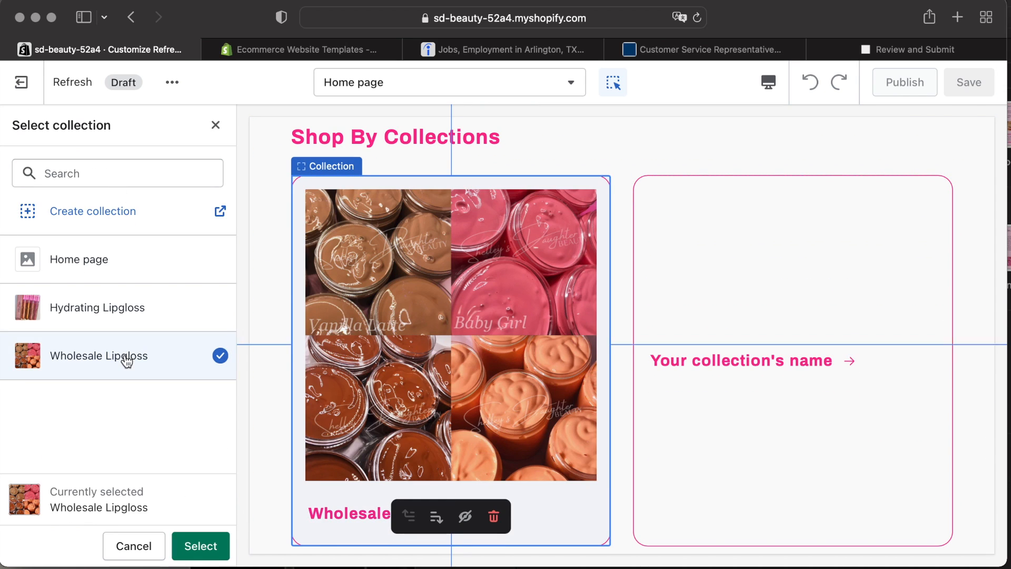
{"action": "left_click", "coordinate": [210, 550]}
{"action": "left_click", "coordinate": [20, 127]}
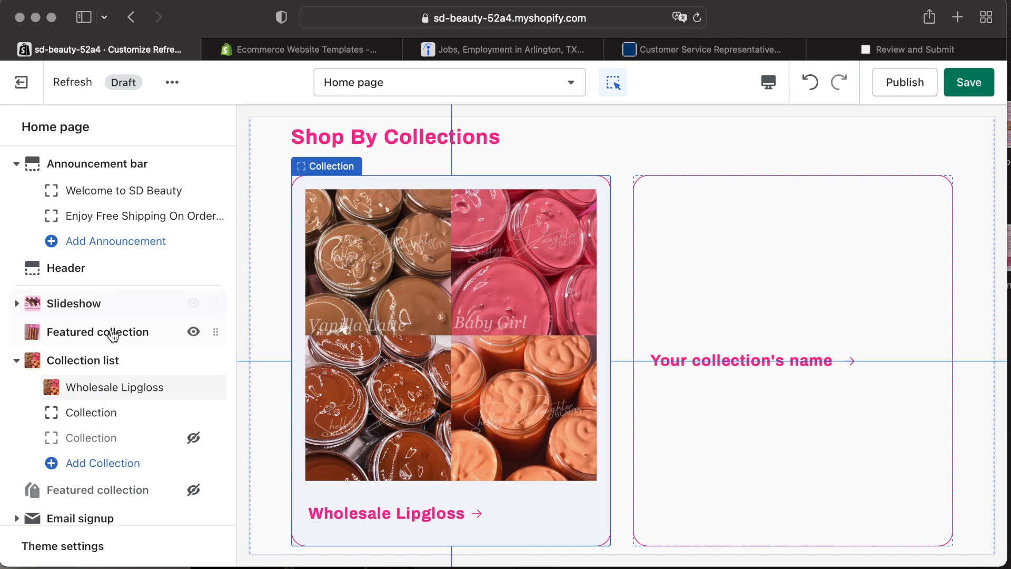
Assign the Hydrating Lipgloss collection to the second collection block.
{"action": "left_click", "coordinate": [131, 411]}
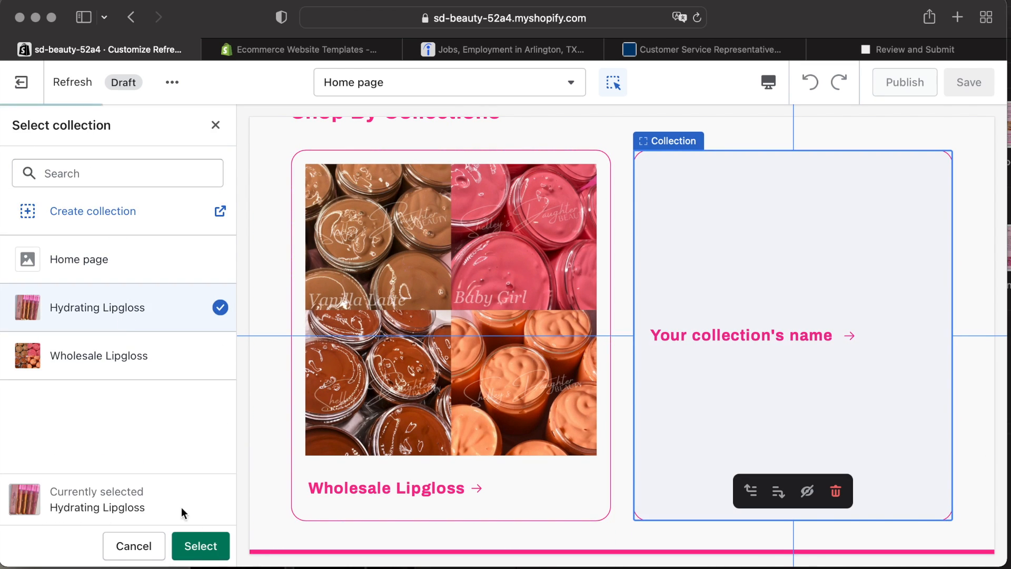
{"action": "left_click", "coordinate": [199, 545]}
{"action": "scroll", "coordinate": [775, 383], "scroll_direction": "up", "scroll_amount": 15}
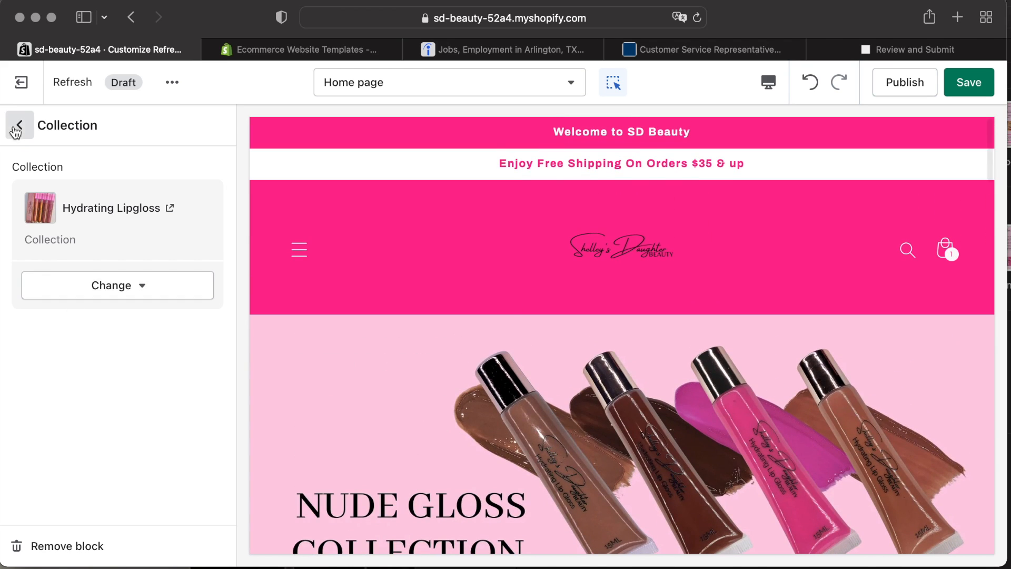
{"action": "left_click", "coordinate": [15, 131]}
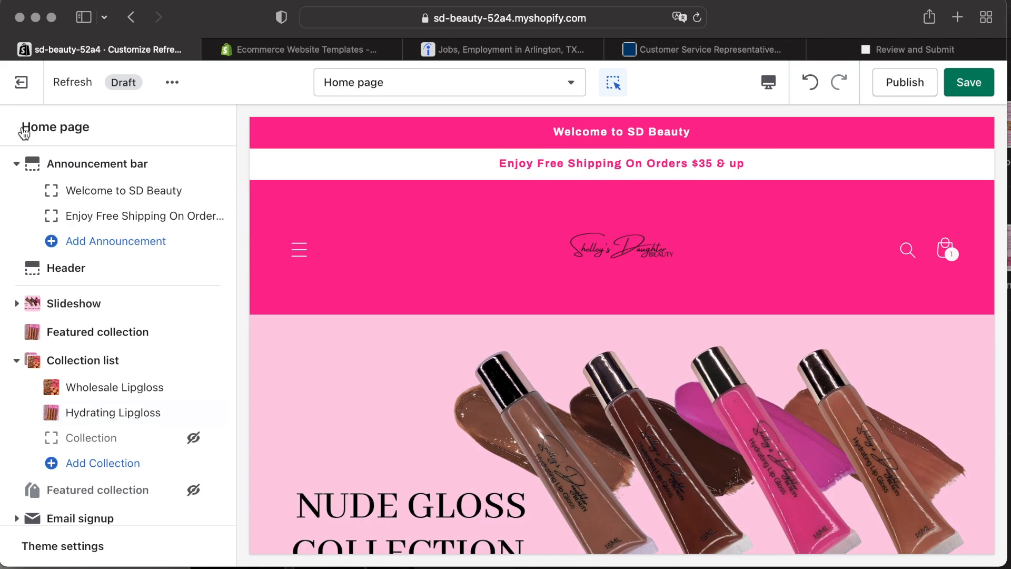
Set the Signature Hydrating Lipgloss featured collection's maximum products to show to 2.
{"action": "scroll", "coordinate": [392, 408], "scroll_direction": "down", "scroll_amount": 10}
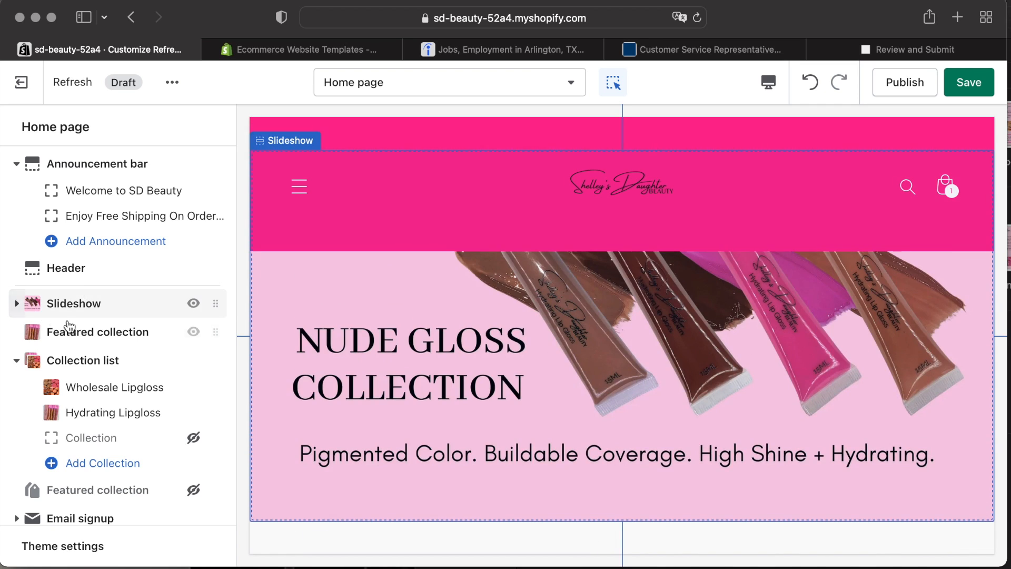
{"action": "left_click", "coordinate": [69, 331]}
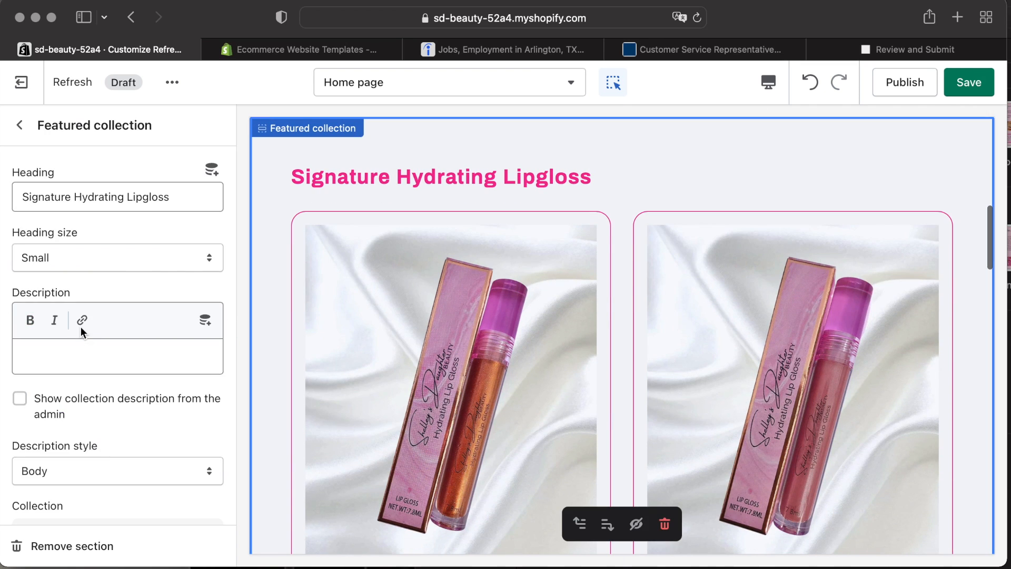
{"action": "scroll", "coordinate": [63, 369], "scroll_direction": "down", "scroll_amount": 7}
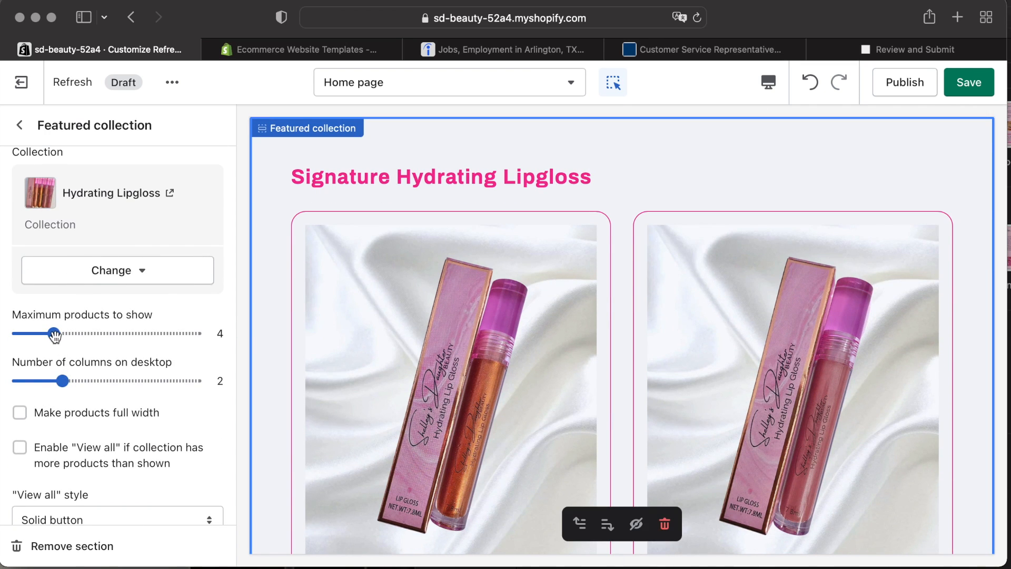
{"action": "scroll", "coordinate": [578, 397], "scroll_direction": "down", "scroll_amount": 15}
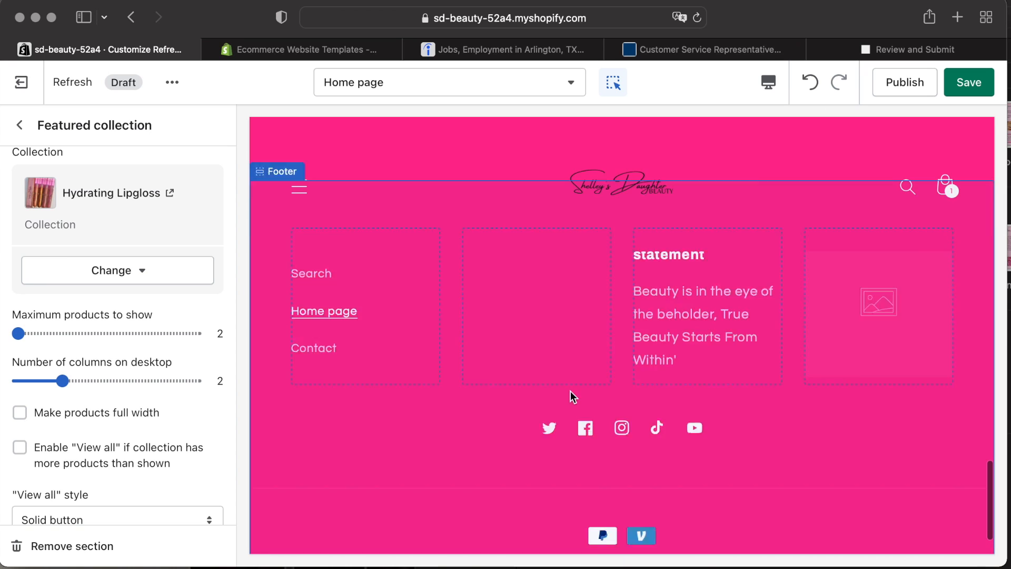
Save and publish the Refresh theme as the store's current theme.
{"action": "scroll", "coordinate": [790, 220], "scroll_direction": "down", "scroll_amount": 3}
{"action": "left_click", "coordinate": [890, 235]}
{"action": "left_click", "coordinate": [919, 352]}
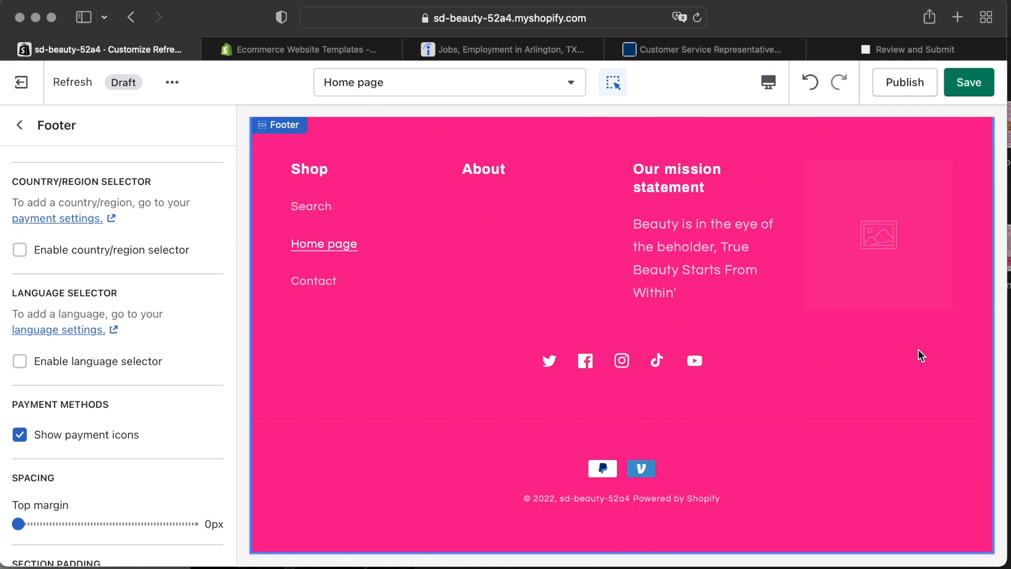
{"action": "scroll", "coordinate": [532, 294], "scroll_direction": "up", "scroll_amount": 5}
{"action": "scroll", "coordinate": [532, 294], "scroll_direction": "up", "scroll_amount": 15}
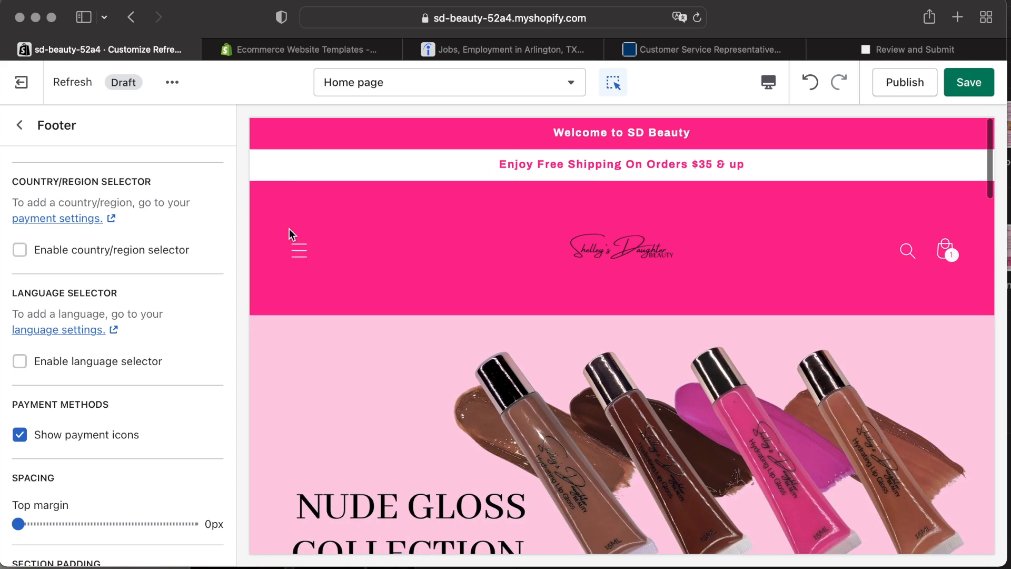
{"action": "left_click", "coordinate": [290, 233]}
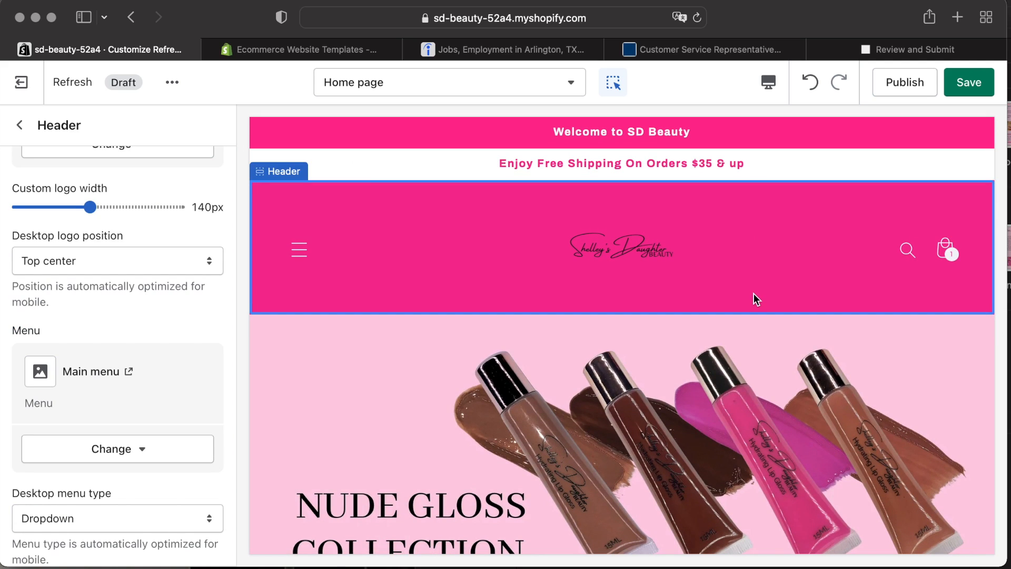
{"action": "left_click", "coordinate": [907, 82]}
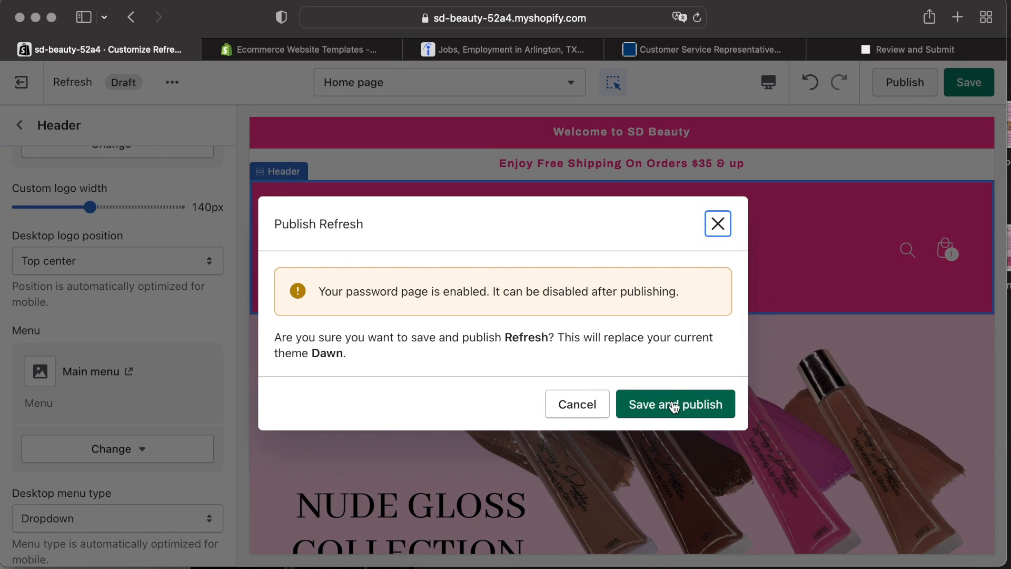
{"action": "left_click", "coordinate": [691, 409]}
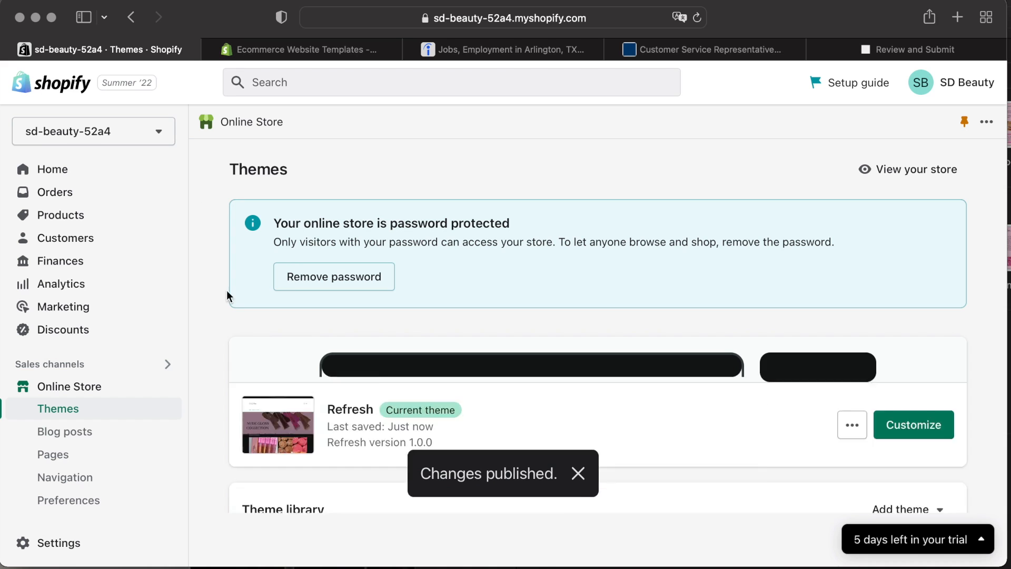
View the live storefront's home page and Catalog page, then return to the Themes page.
{"action": "scroll", "coordinate": [654, 416], "scroll_direction": "down", "scroll_amount": 3}
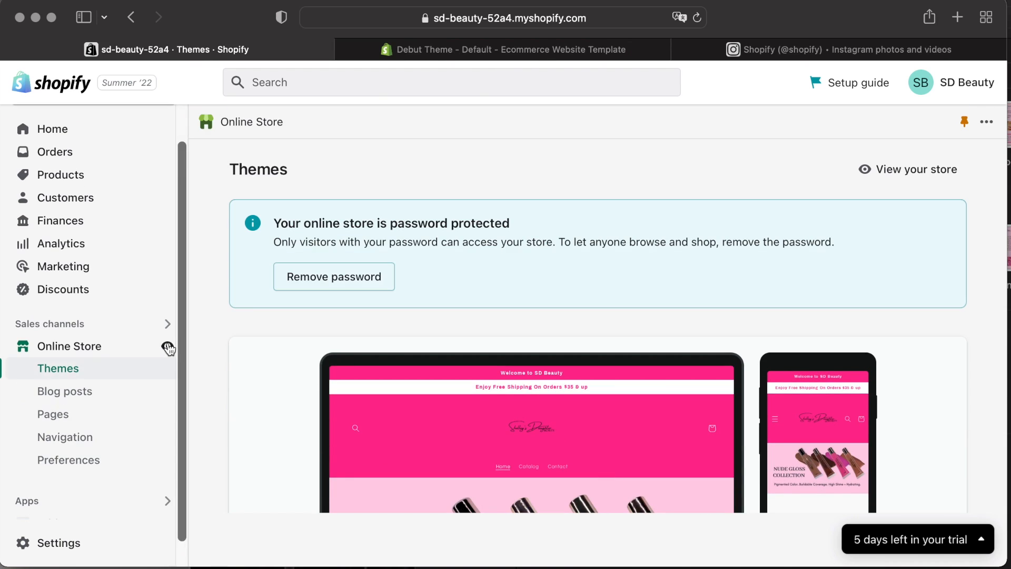
{"action": "left_click", "coordinate": [165, 346]}
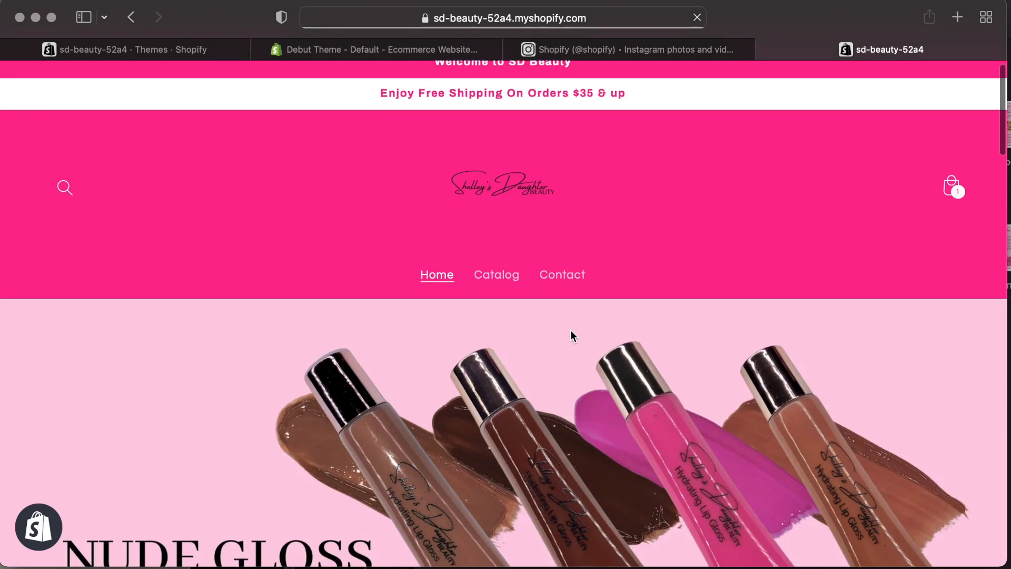
{"action": "scroll", "coordinate": [570, 330], "scroll_direction": "down", "scroll_amount": 20}
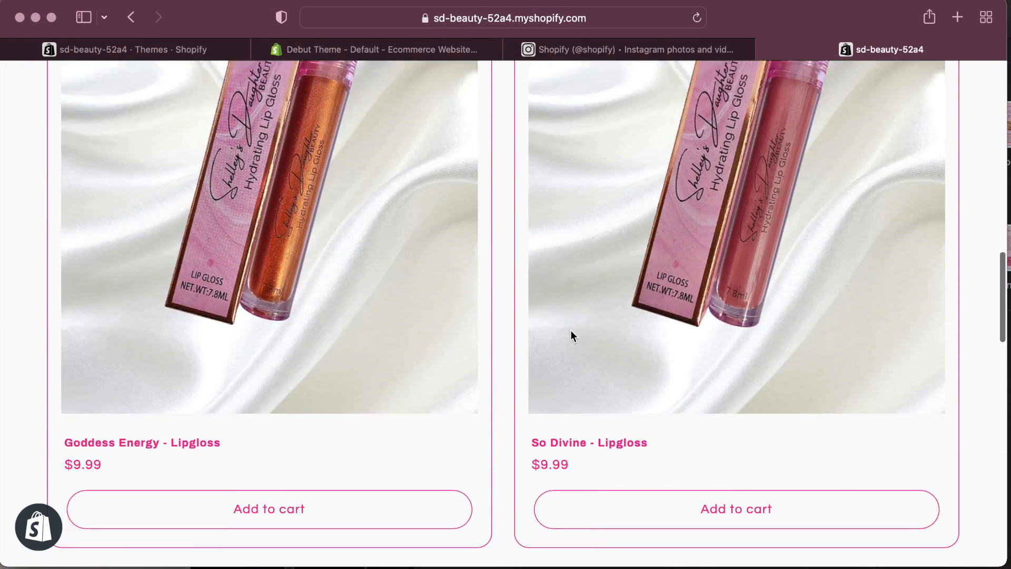
{"action": "scroll", "coordinate": [570, 329], "scroll_direction": "up", "scroll_amount": 20}
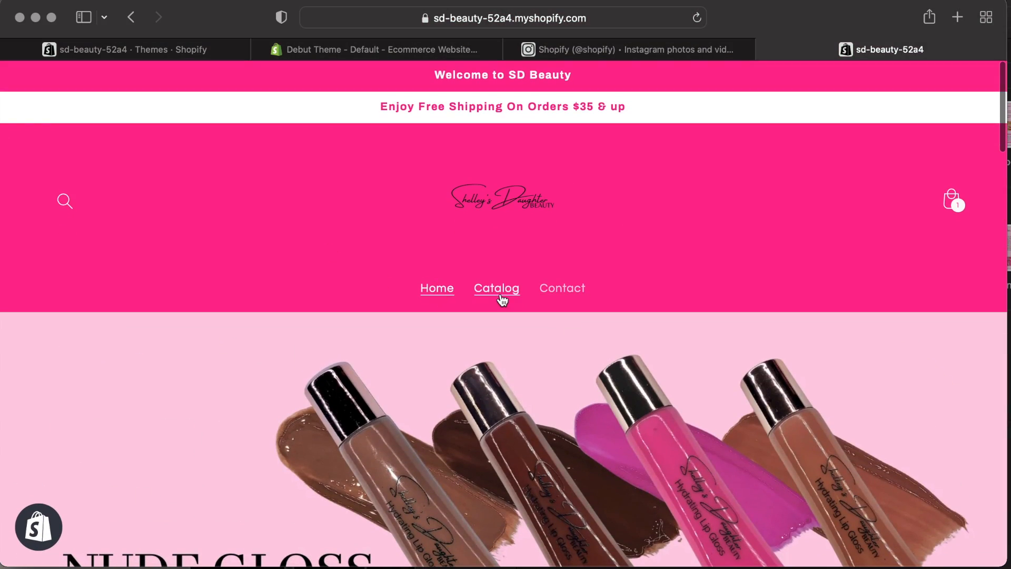
{"action": "left_click", "coordinate": [500, 293]}
{"action": "scroll", "coordinate": [498, 355], "scroll_direction": "down", "scroll_amount": 10}
{"action": "scroll", "coordinate": [492, 316], "scroll_direction": "up", "scroll_amount": 10}
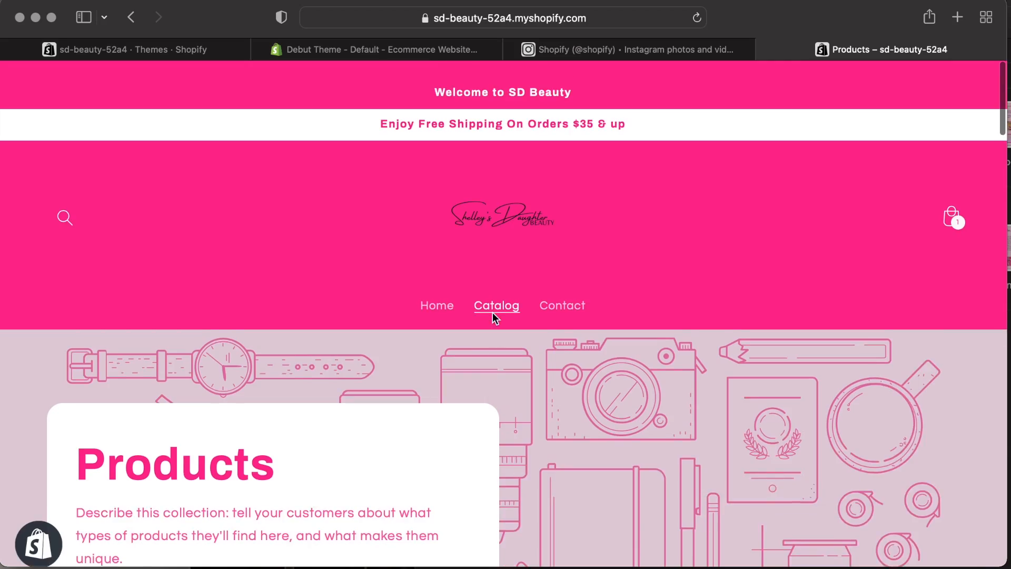
{"action": "scroll", "coordinate": [456, 378], "scroll_direction": "down", "scroll_amount": 15}
{"action": "scroll", "coordinate": [614, 134], "scroll_direction": "up", "scroll_amount": 5}
{"action": "left_click", "coordinate": [188, 49]}
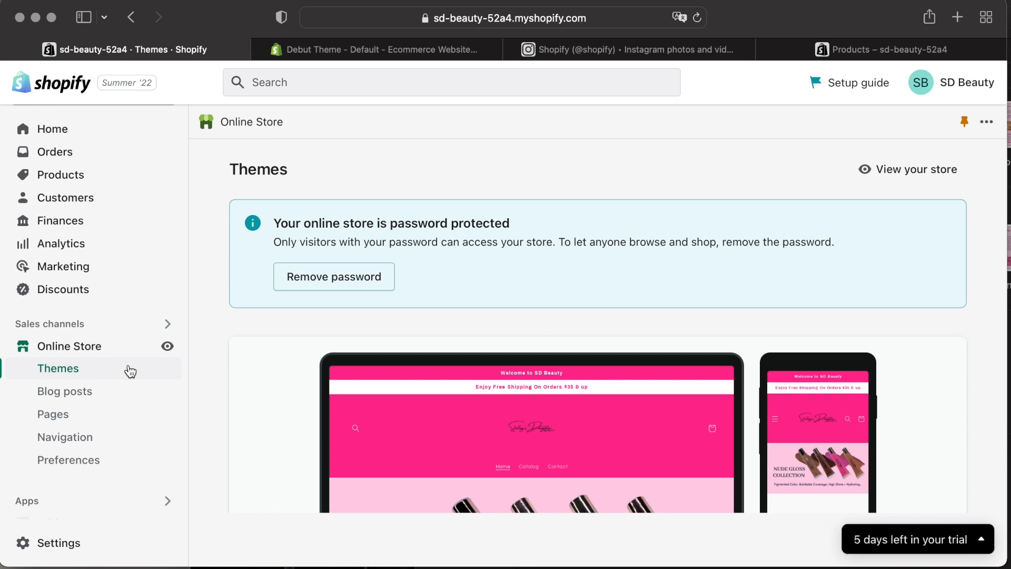
Open the Refresh theme editor and switch to the Default collection template.
{"action": "scroll", "coordinate": [580, 316], "scroll_direction": "down", "scroll_amount": 6}
{"action": "left_click", "coordinate": [910, 219]}
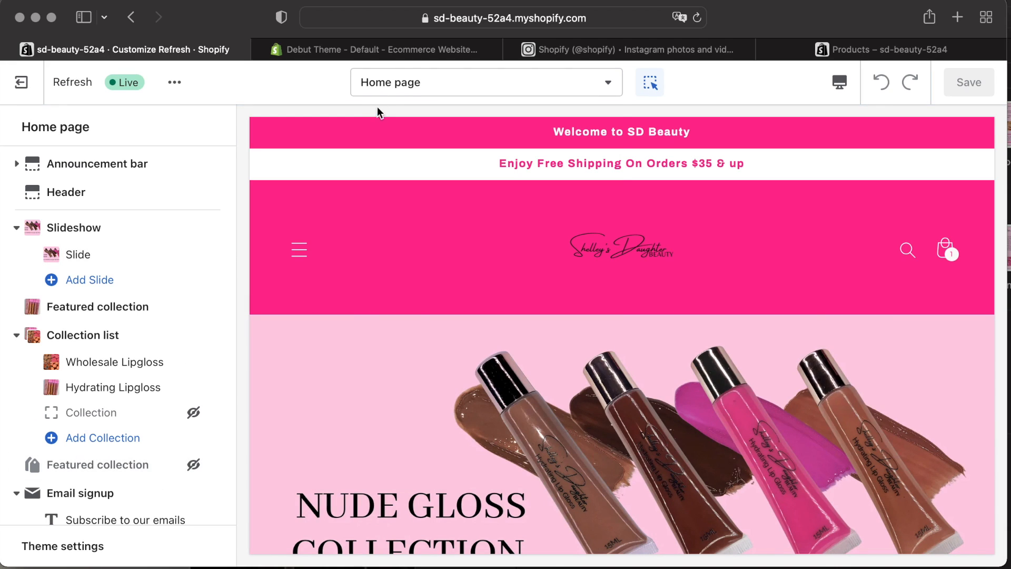
{"action": "left_click", "coordinate": [389, 87]}
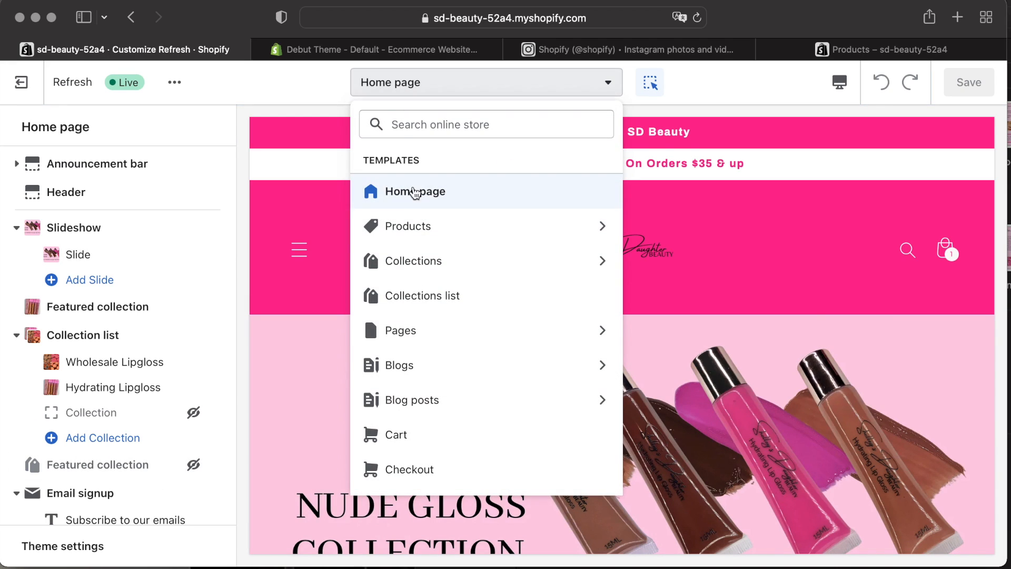
{"action": "left_click", "coordinate": [424, 261]}
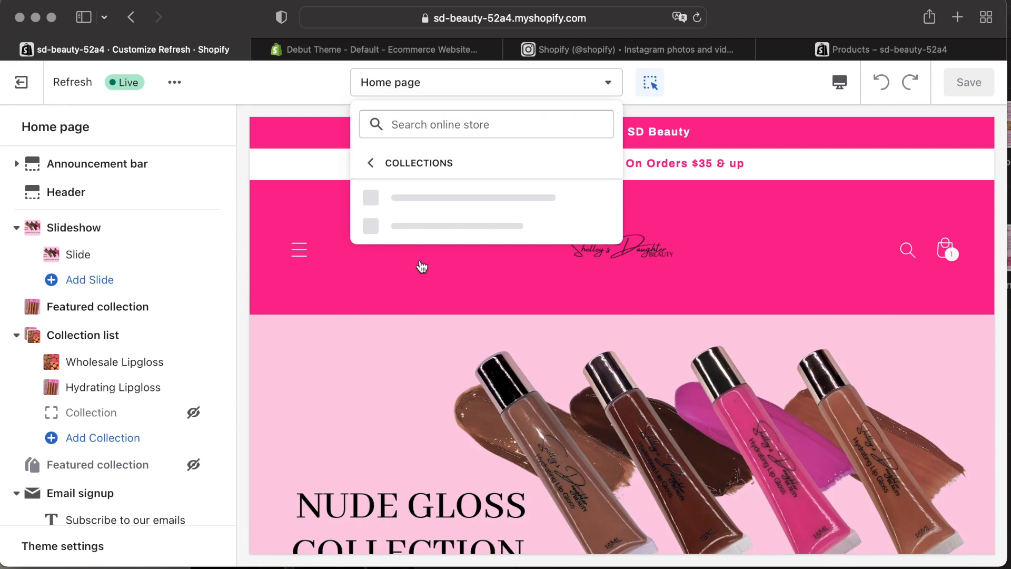
{"action": "left_click", "coordinate": [457, 189]}
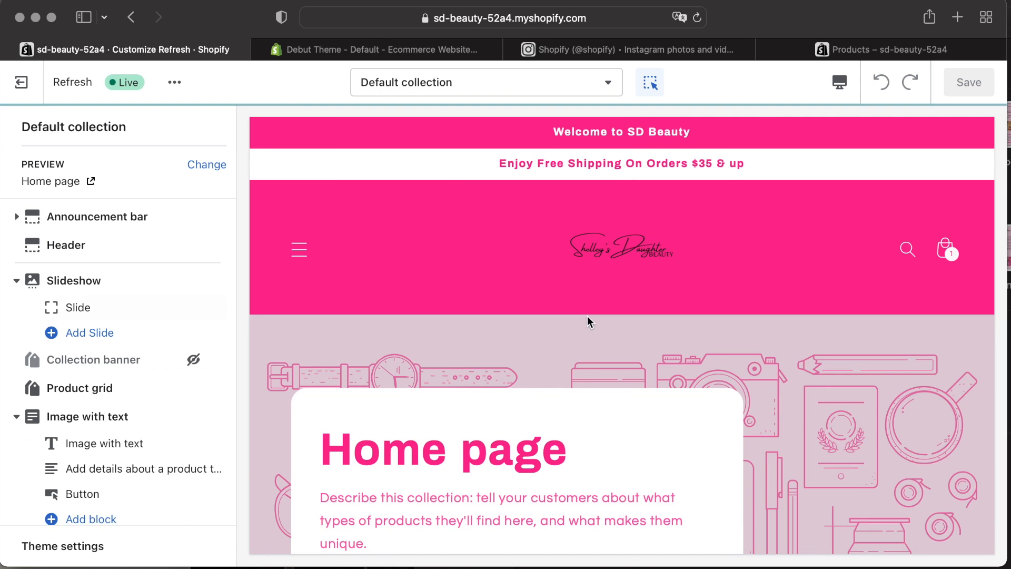
Hide the Slideshow and Image with text sections in the Default collection template.
{"action": "scroll", "coordinate": [586, 316], "scroll_direction": "down", "scroll_amount": 2}
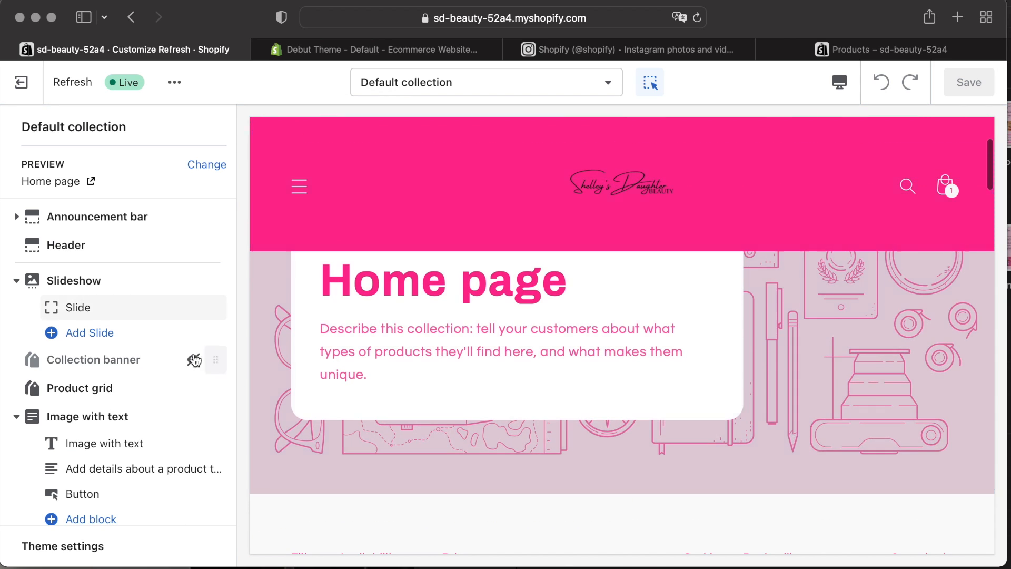
{"action": "left_click", "coordinate": [192, 282]}
{"action": "scroll", "coordinate": [421, 405], "scroll_direction": "down", "scroll_amount": 10}
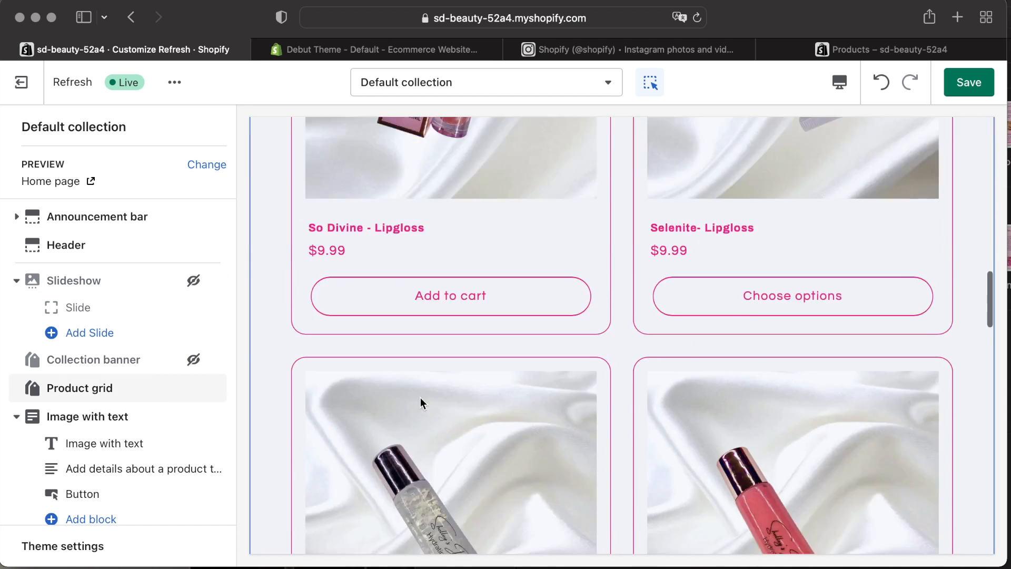
{"action": "left_click", "coordinate": [196, 415]}
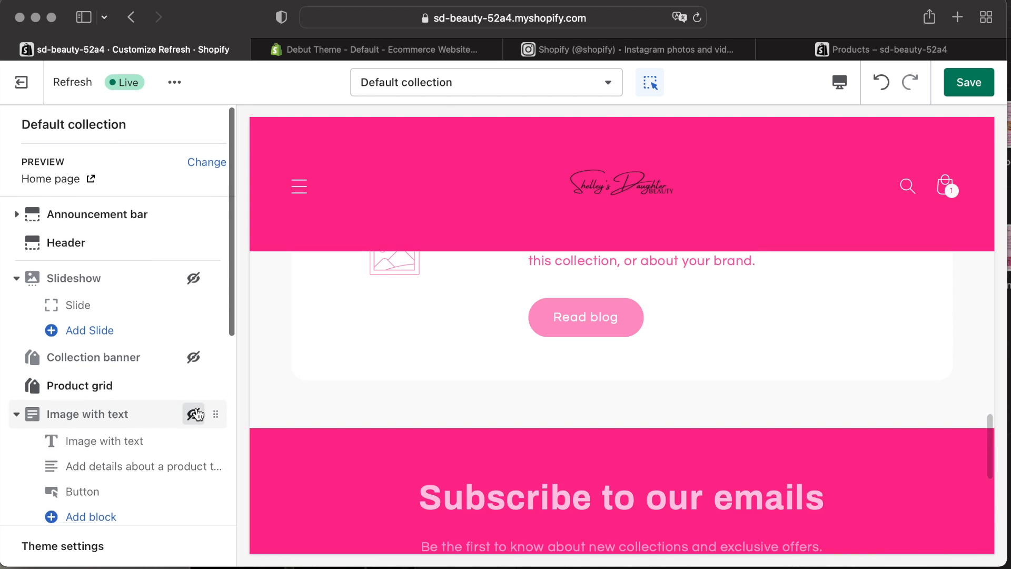
{"action": "mouse_move", "coordinate": [194, 388]}
{"action": "scroll", "coordinate": [191, 439], "scroll_direction": "down", "scroll_amount": 4}
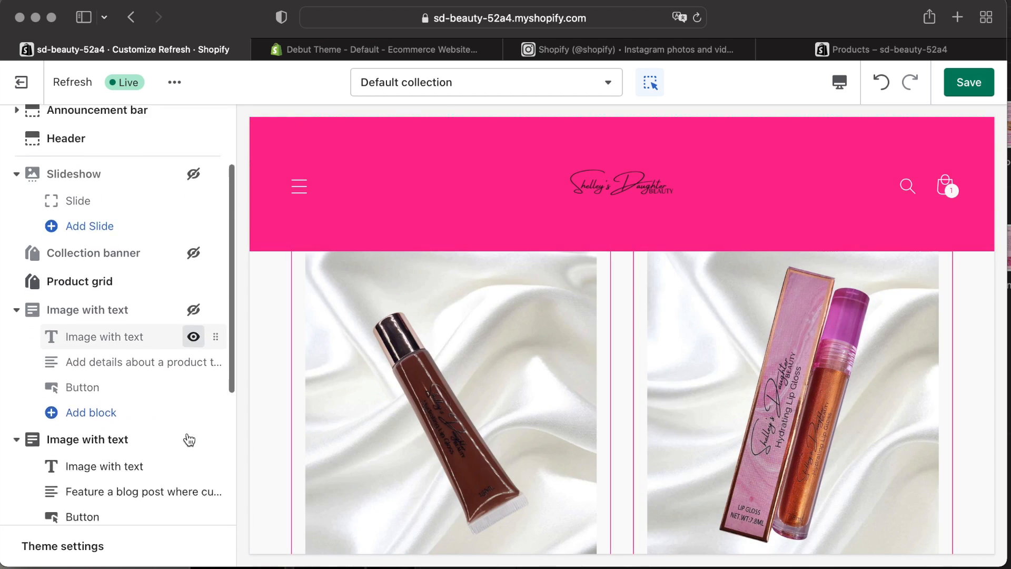
{"action": "left_click", "coordinate": [193, 361]}
Examine the Catalog and Contact pages on the live storefront.
{"action": "scroll", "coordinate": [188, 377], "scroll_direction": "down", "scroll_amount": 2}
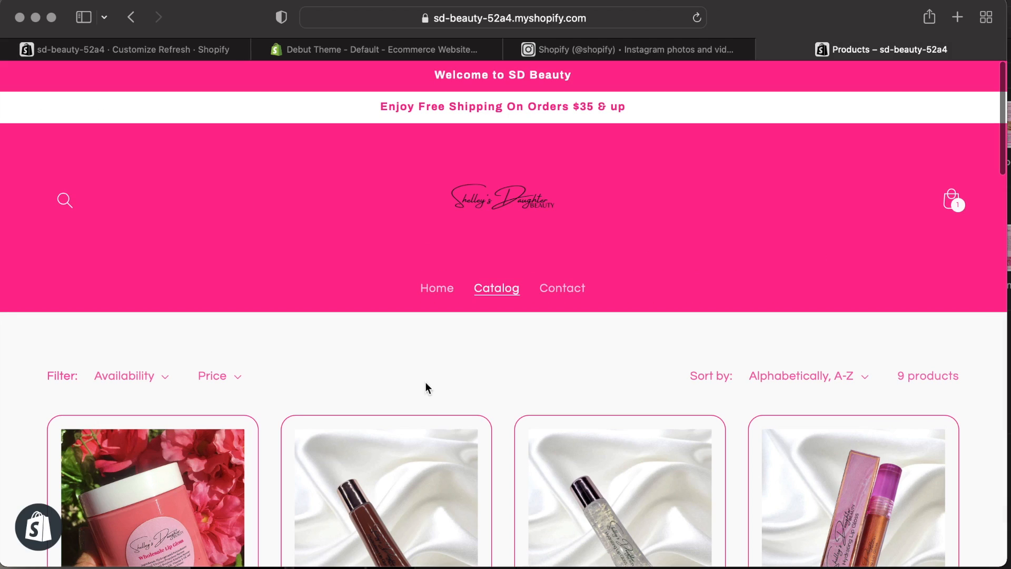
{"action": "left_click", "coordinate": [571, 295]}
{"action": "scroll", "coordinate": [536, 362], "scroll_direction": "down", "scroll_amount": 5}
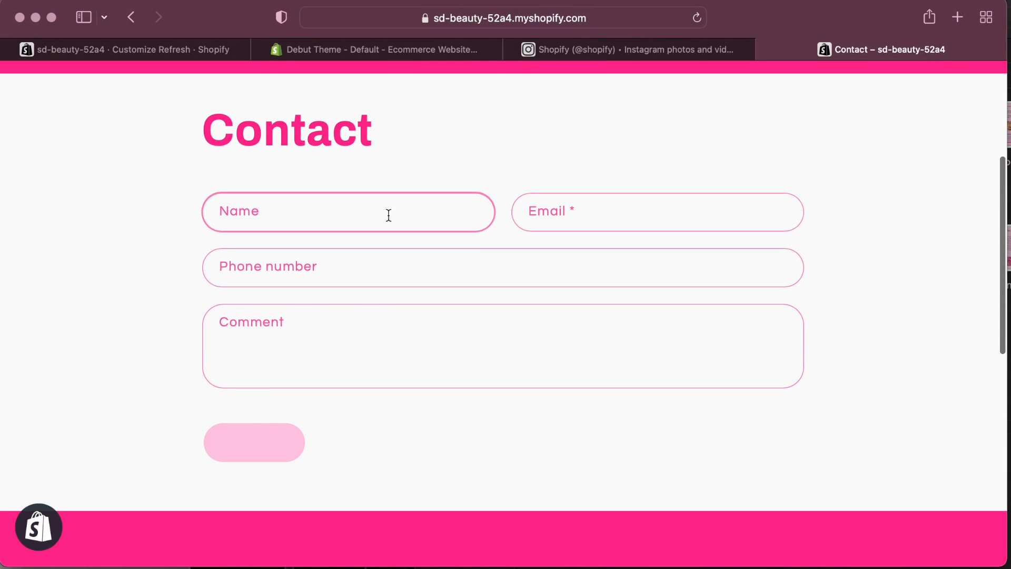
{"action": "left_click", "coordinate": [590, 270]}
{"action": "left_click", "coordinate": [521, 333]}
{"action": "scroll", "coordinate": [520, 336], "scroll_direction": "up", "scroll_amount": 5}
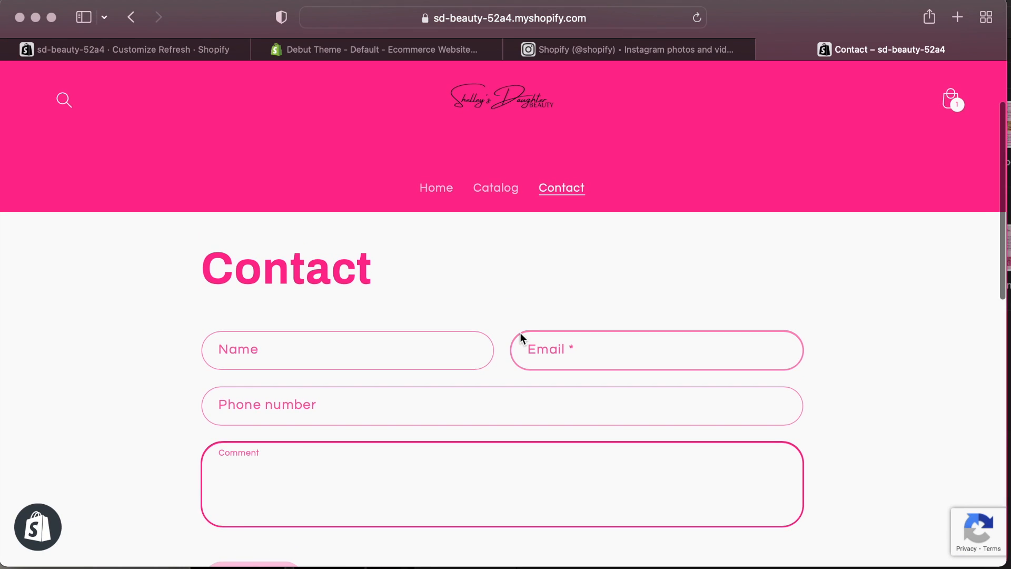
Open the contact page template in the theme editor.
{"action": "left_click", "coordinate": [437, 290]}
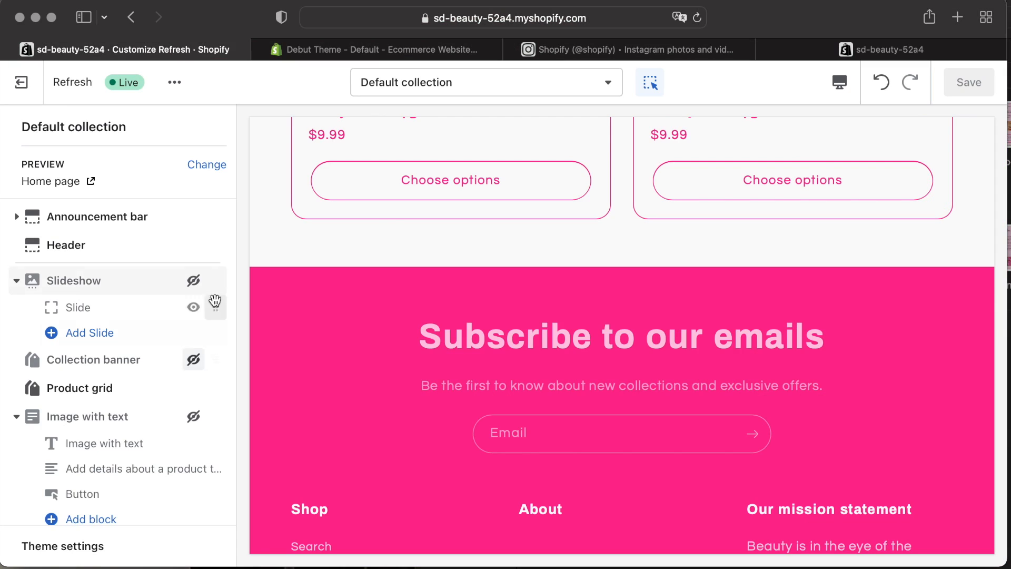
{"action": "left_click", "coordinate": [484, 82]}
{"action": "left_click", "coordinate": [485, 307]}
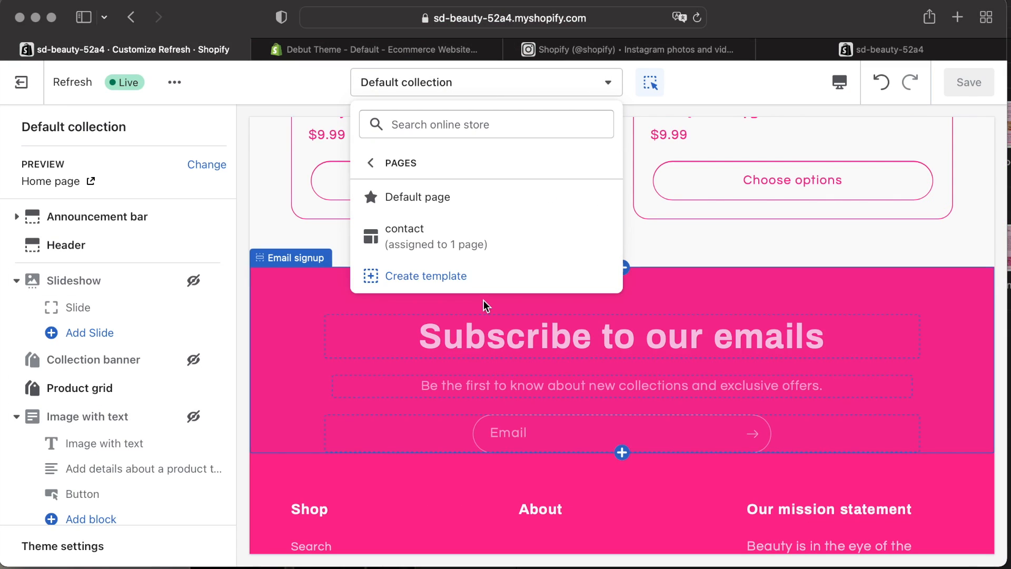
{"action": "left_click", "coordinate": [435, 235]}
Set the Contact Form section's bottom padding to 40px.
{"action": "scroll", "coordinate": [483, 350], "scroll_direction": "down", "scroll_amount": 5}
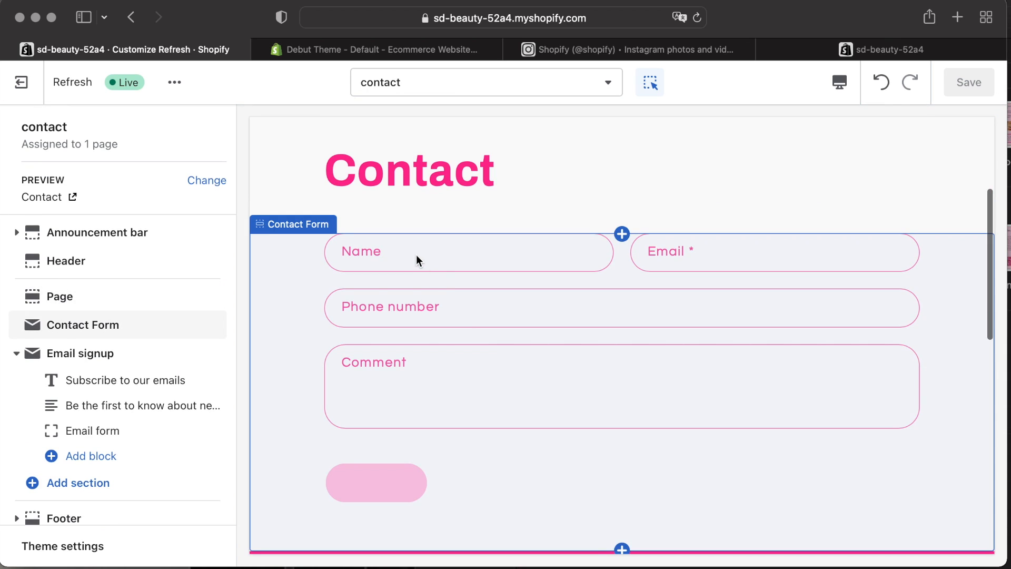
{"action": "left_click", "coordinate": [273, 271]}
{"action": "left_click_drag", "start_coordinate": [119, 450], "coordinate": [85, 450]}
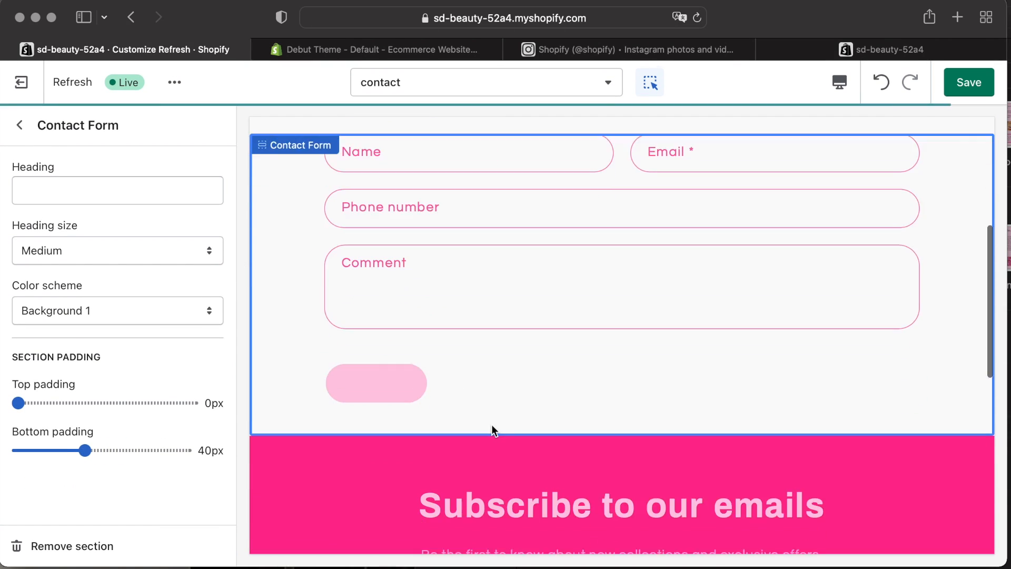
{"action": "left_click", "coordinate": [20, 126]}
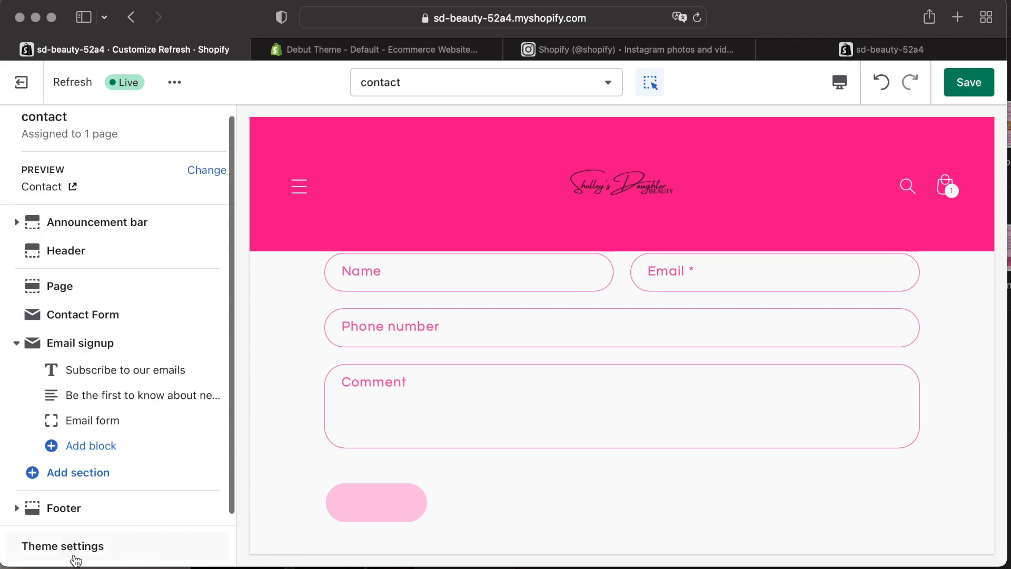
Set the theme's solid button label color to #FF2892, save the theme and exit the editor.
{"action": "left_click", "coordinate": [74, 554]}
{"action": "left_click", "coordinate": [90, 207]}
{"action": "scroll", "coordinate": [104, 428], "scroll_direction": "down", "scroll_amount": 1}
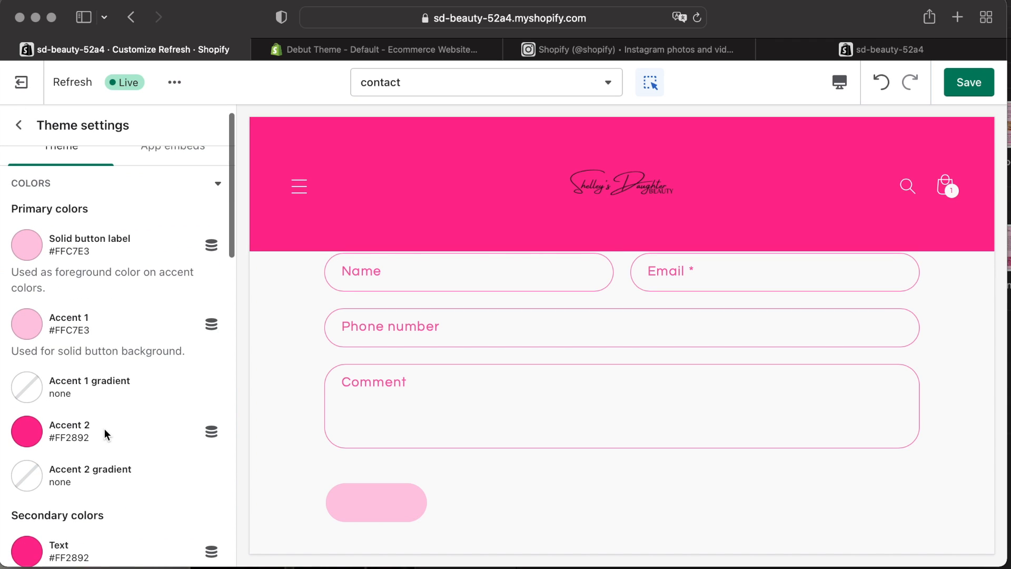
{"action": "left_click", "coordinate": [99, 262]}
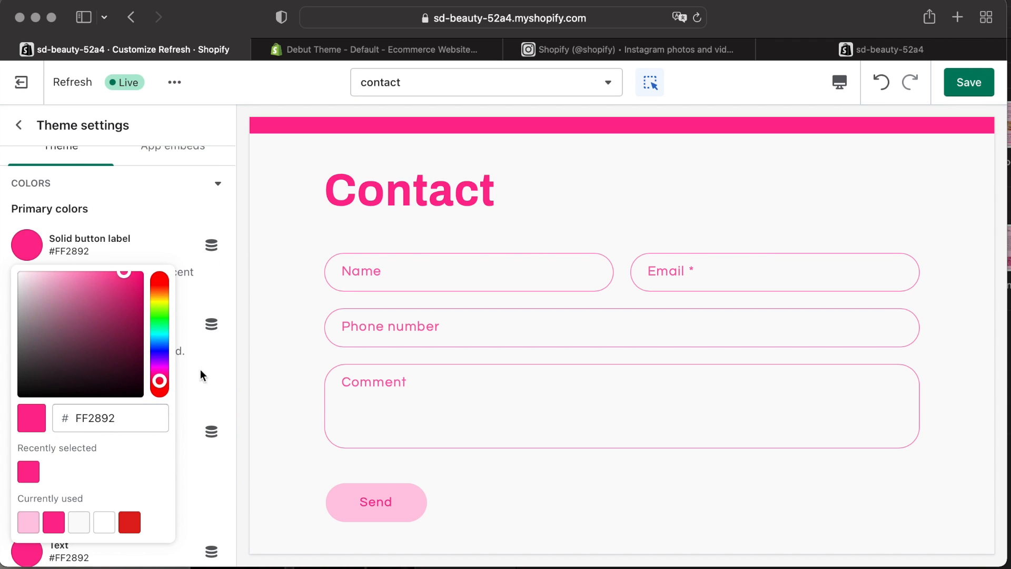
{"action": "left_click", "coordinate": [200, 371]}
{"action": "scroll", "coordinate": [145, 371], "scroll_direction": "down", "scroll_amount": 15}
{"action": "left_click", "coordinate": [969, 82]}
{"action": "scroll", "coordinate": [644, 373], "scroll_direction": "up", "scroll_amount": 4}
{"action": "left_click", "coordinate": [526, 263]}
{"action": "left_click", "coordinate": [17, 126]}
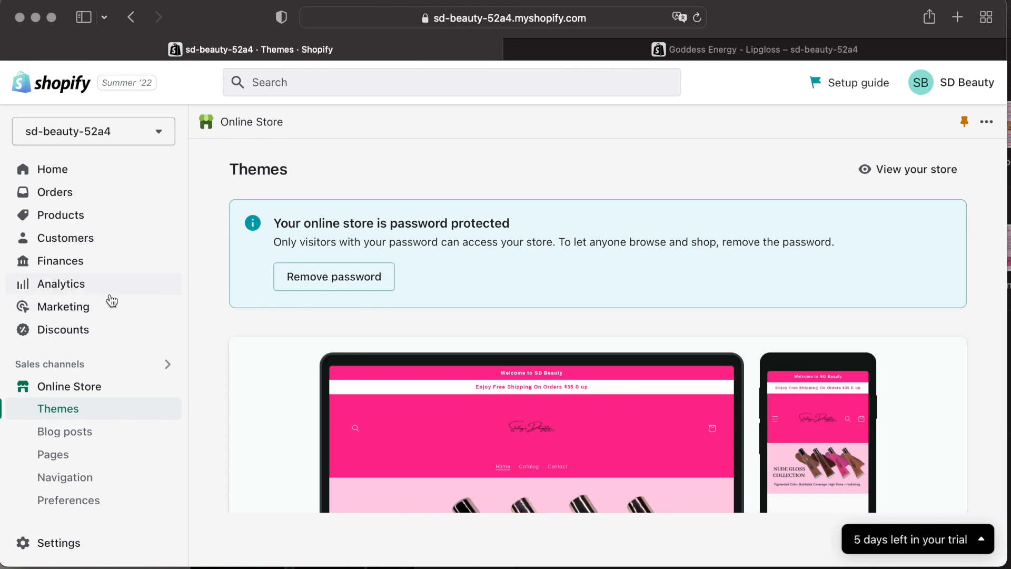
Open the Shopify App Store from the store's app recommendations.
{"action": "scroll", "coordinate": [99, 453], "scroll_direction": "down", "scroll_amount": 3}
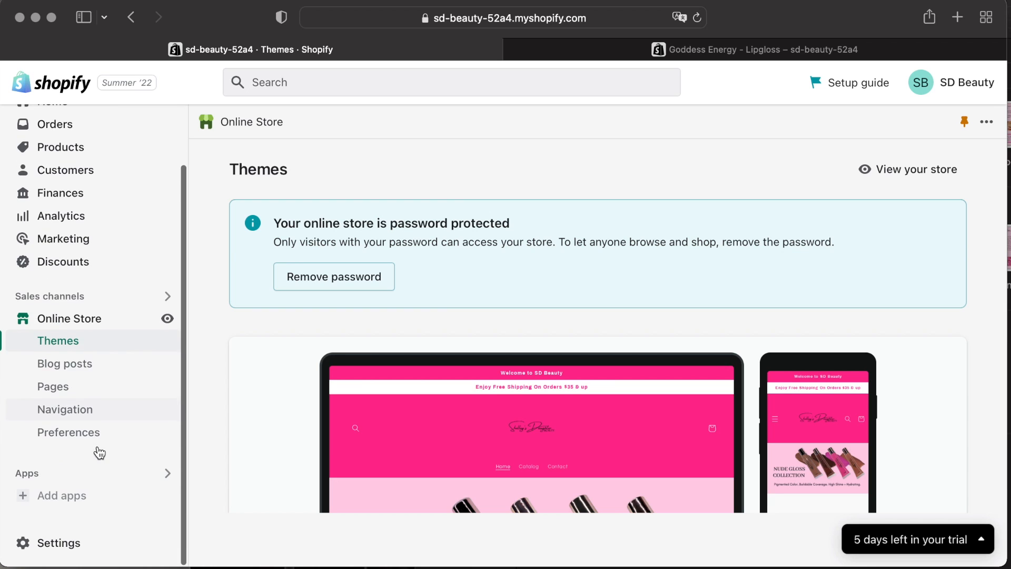
{"action": "left_click", "coordinate": [81, 495]}
{"action": "scroll", "coordinate": [624, 247], "scroll_direction": "down", "scroll_amount": 5}
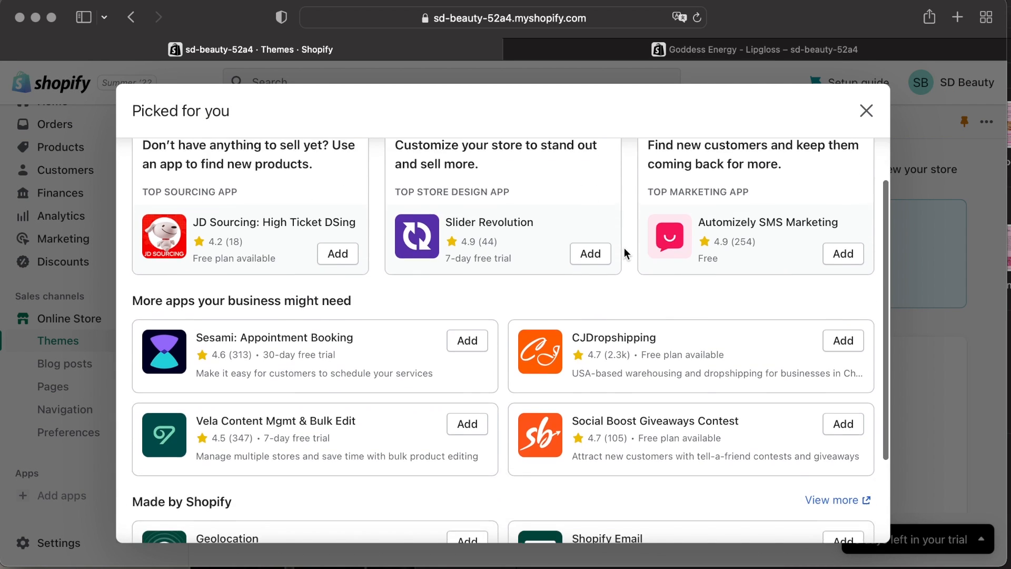
{"action": "left_click", "coordinate": [594, 527]}
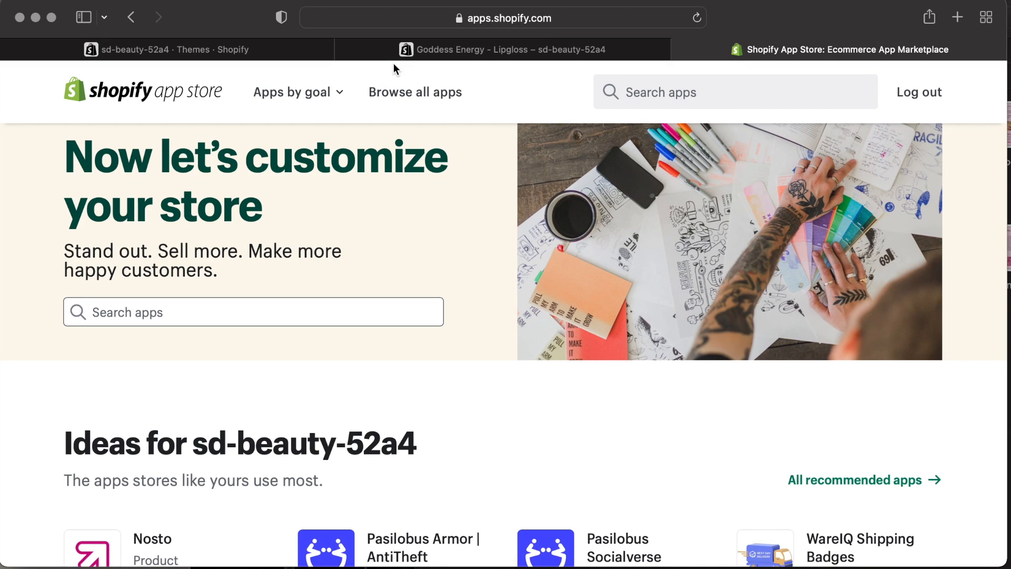
Search the App Store for instagram feed apps.
{"action": "left_click", "coordinate": [153, 310]}
{"action": "type", "text": "insta"}
{"action": "left_click", "coordinate": [157, 379]}
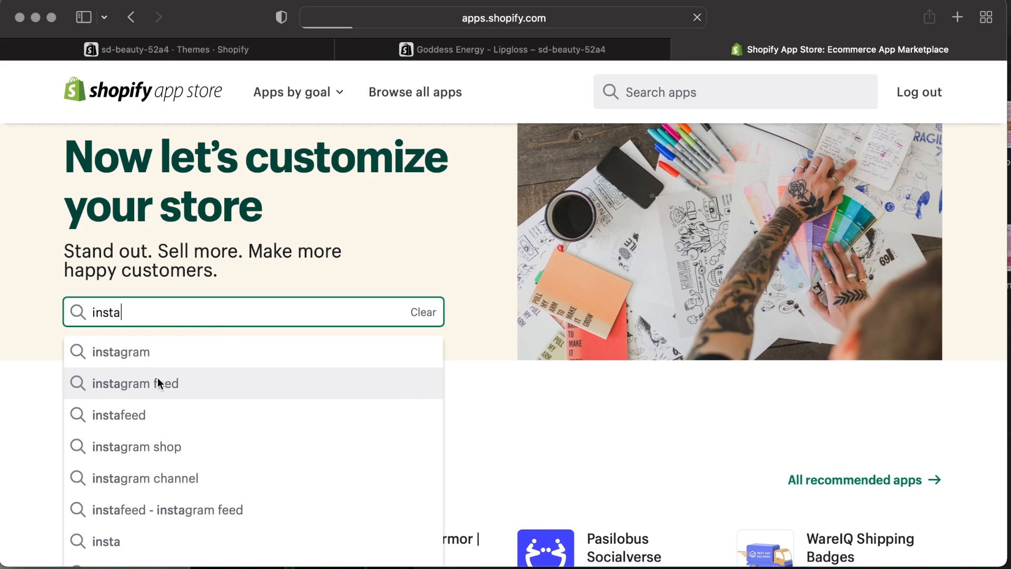
{"action": "scroll", "coordinate": [235, 361], "scroll_direction": "down", "scroll_amount": 7}
{"action": "left_click", "coordinate": [112, 485]}
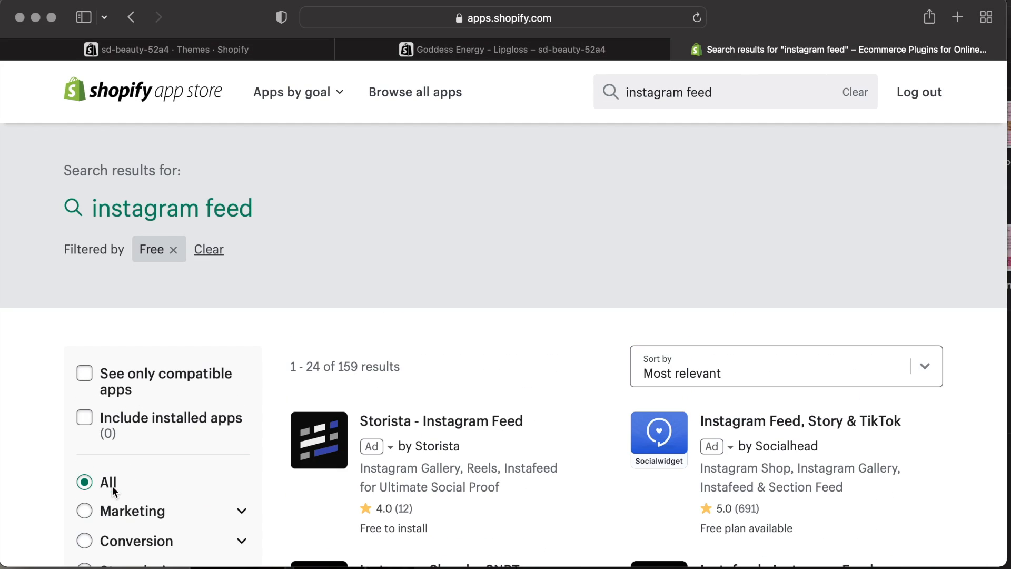
Install the Instafeed - Instagram Feed app by Mintt Studio on the store.
{"action": "scroll", "coordinate": [526, 448], "scroll_direction": "down", "scroll_amount": 5}
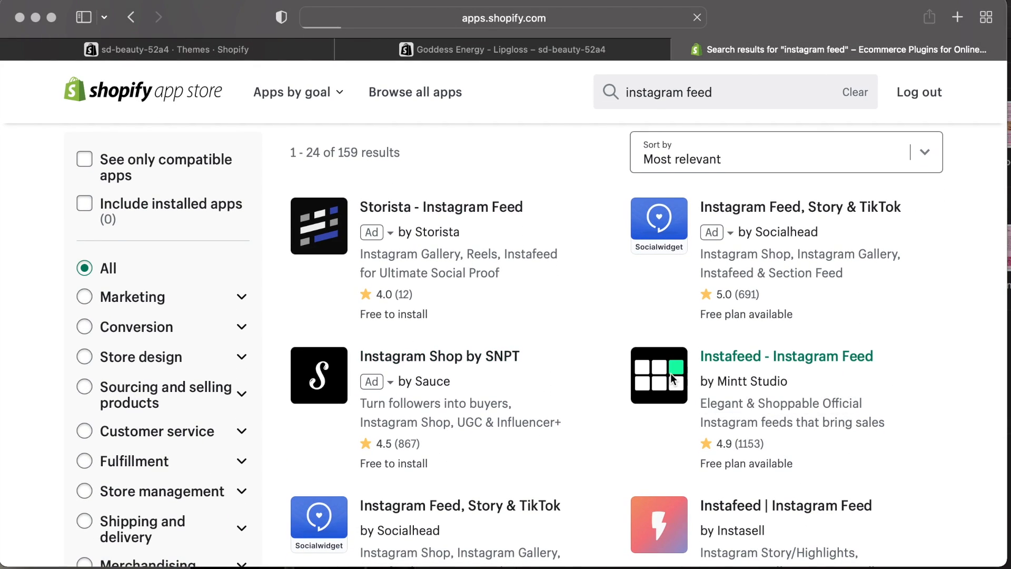
{"action": "left_click", "coordinate": [671, 373]}
{"action": "left_click", "coordinate": [110, 423]}
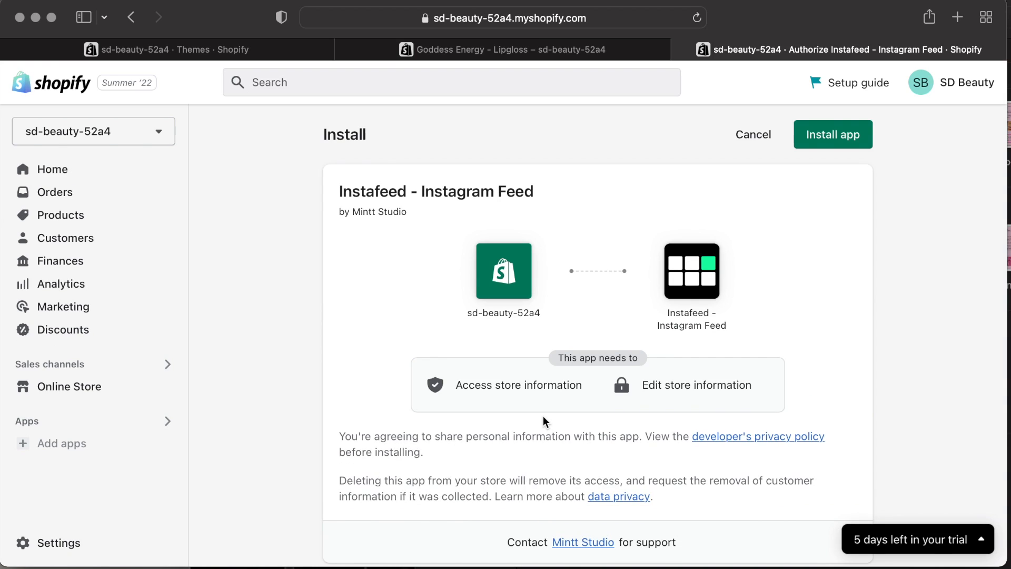
{"action": "scroll", "coordinate": [542, 415], "scroll_direction": "down", "scroll_amount": 8}
{"action": "left_click", "coordinate": [845, 445]}
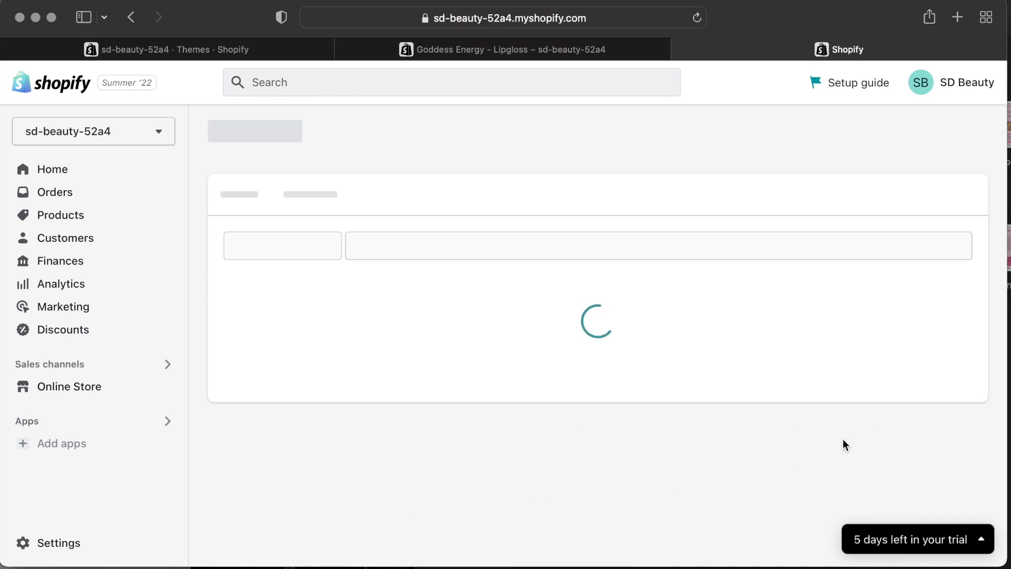
Connect the Instafeed app to the store's Instagram account and review the feed settings.
{"action": "left_click", "coordinate": [331, 205]}
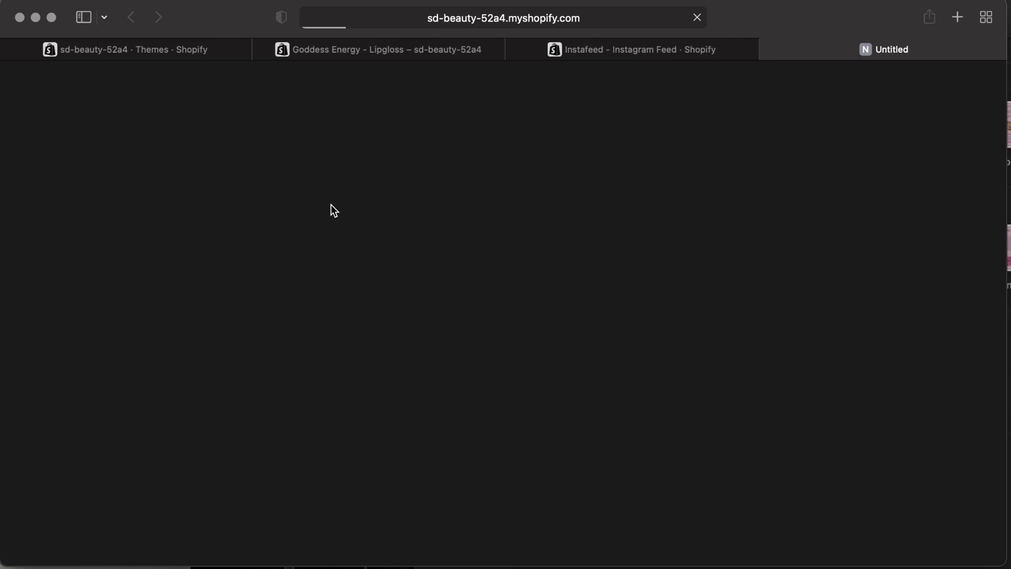
{"action": "left_click", "coordinate": [578, 403]}
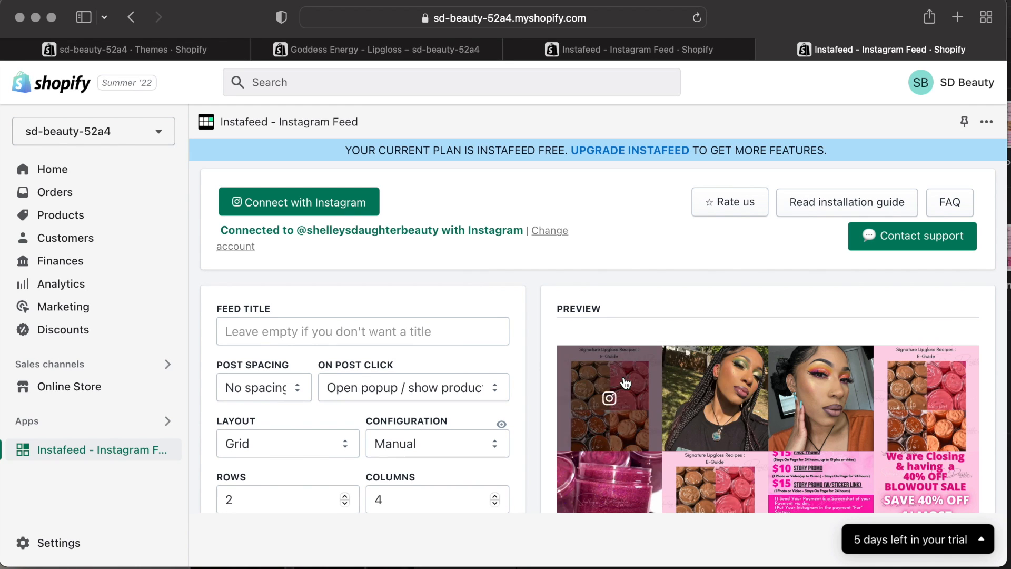
{"action": "scroll", "coordinate": [669, 369], "scroll_direction": "down", "scroll_amount": 4}
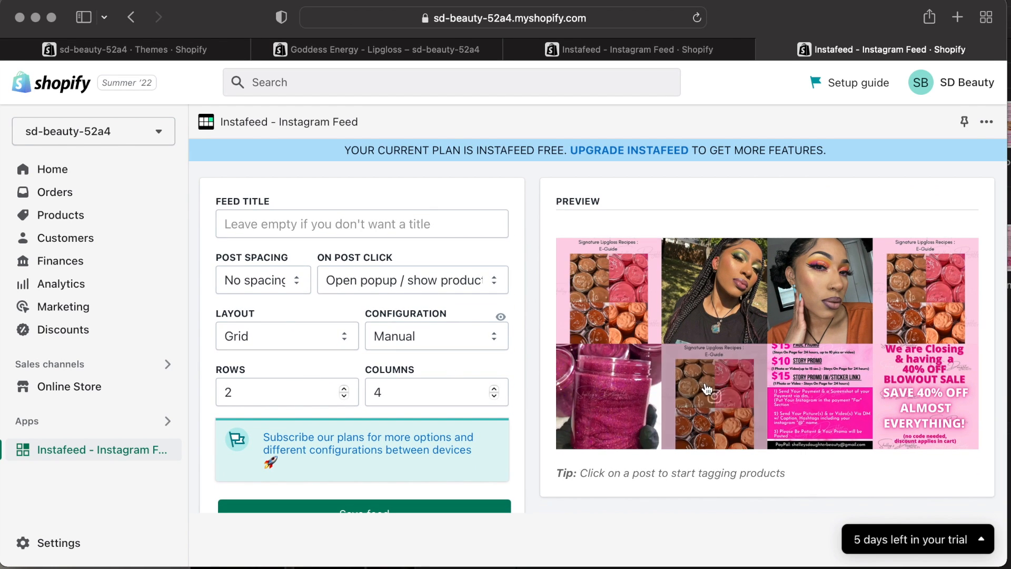
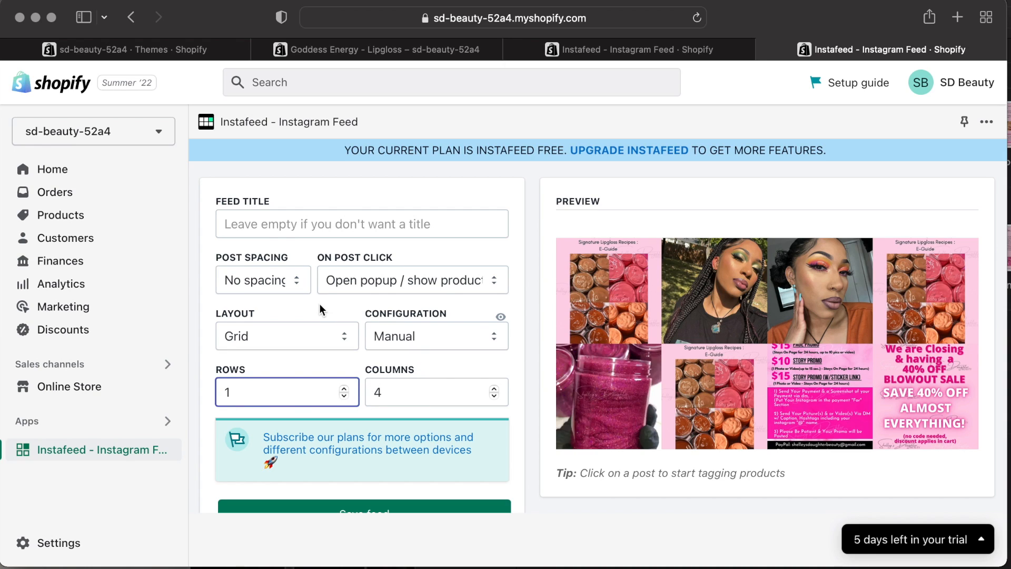
Set the Instafeed feed configuration to Auto and save the feed.
{"action": "left_click", "coordinate": [454, 323]}
{"action": "left_click", "coordinate": [447, 311]}
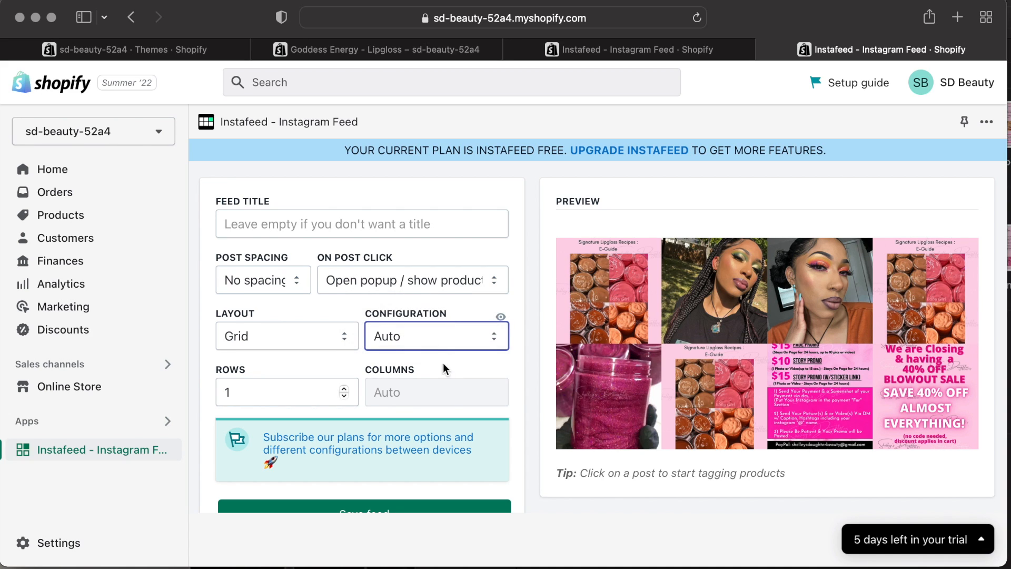
{"action": "scroll", "coordinate": [443, 425], "scroll_direction": "down", "scroll_amount": 4}
{"action": "left_click", "coordinate": [427, 333]}
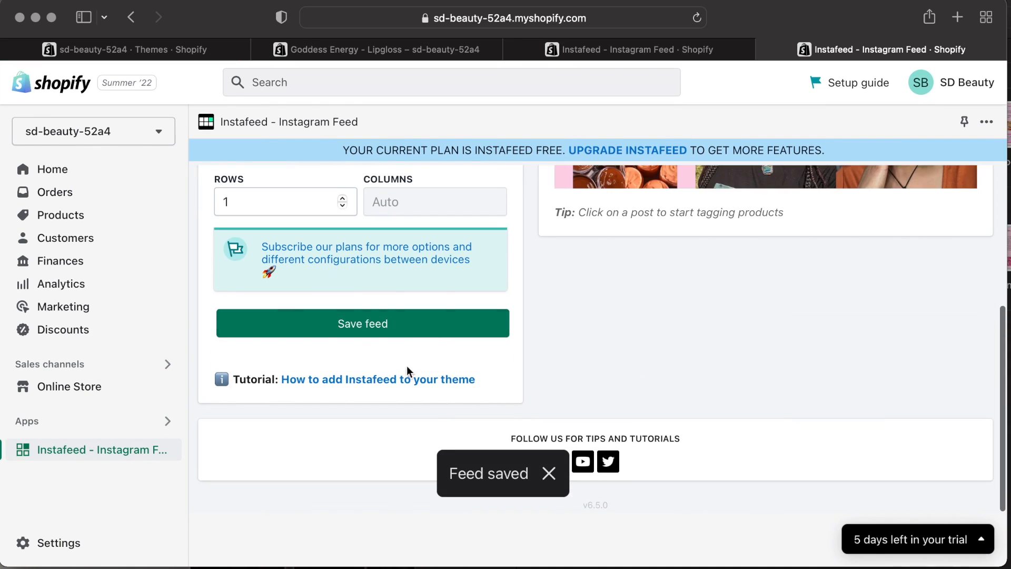
Open the Online Store theme editor for the home page.
{"action": "left_click", "coordinate": [116, 394]}
{"action": "scroll", "coordinate": [898, 295], "scroll_direction": "down", "scroll_amount": 5}
{"action": "scroll", "coordinate": [916, 368], "scroll_direction": "up", "scroll_amount": 2}
{"action": "left_click", "coordinate": [919, 391]}
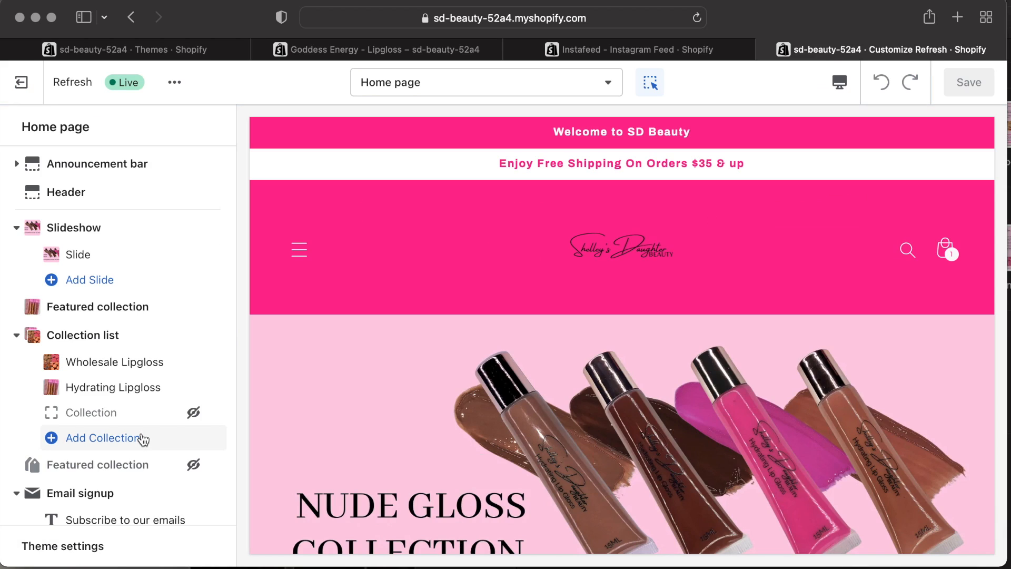
Add an Instafeed App section to the home page template.
{"action": "scroll", "coordinate": [119, 466], "scroll_direction": "down", "scroll_amount": 2}
{"action": "scroll", "coordinate": [114, 424], "scroll_direction": "down", "scroll_amount": 4}
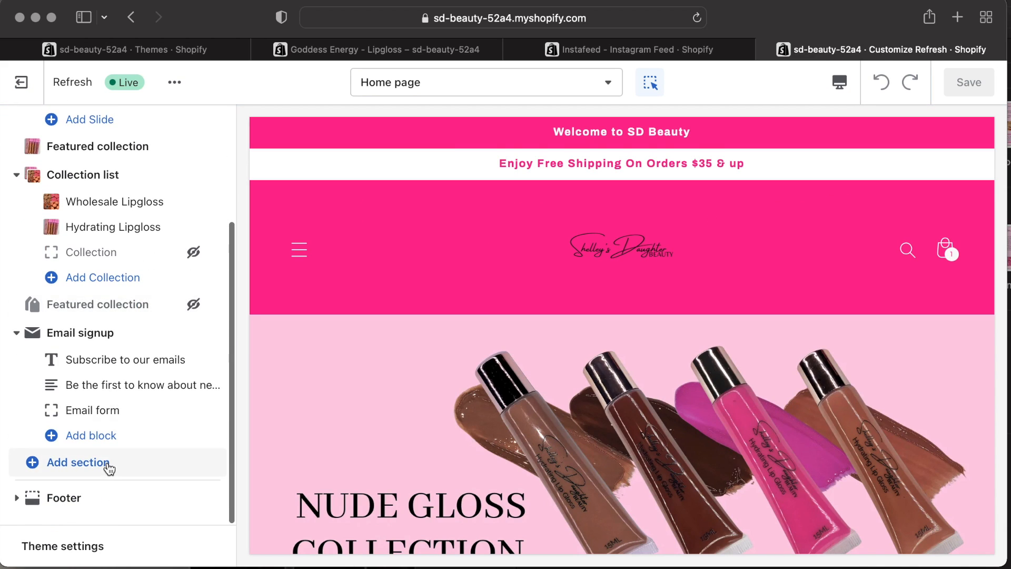
{"action": "left_click", "coordinate": [109, 462]}
{"action": "scroll", "coordinate": [329, 413], "scroll_direction": "down", "scroll_amount": 5}
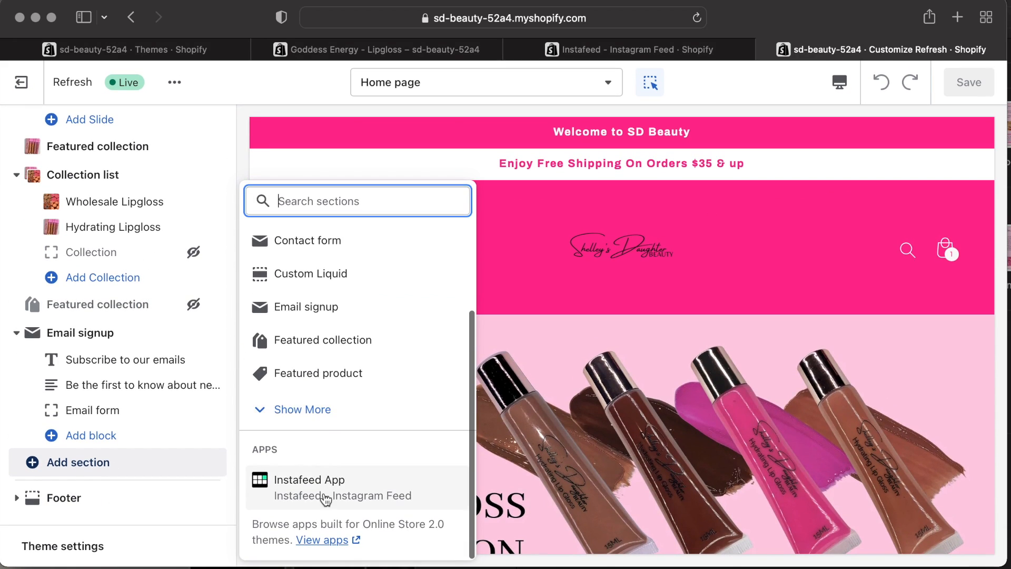
{"action": "left_click", "coordinate": [322, 485]}
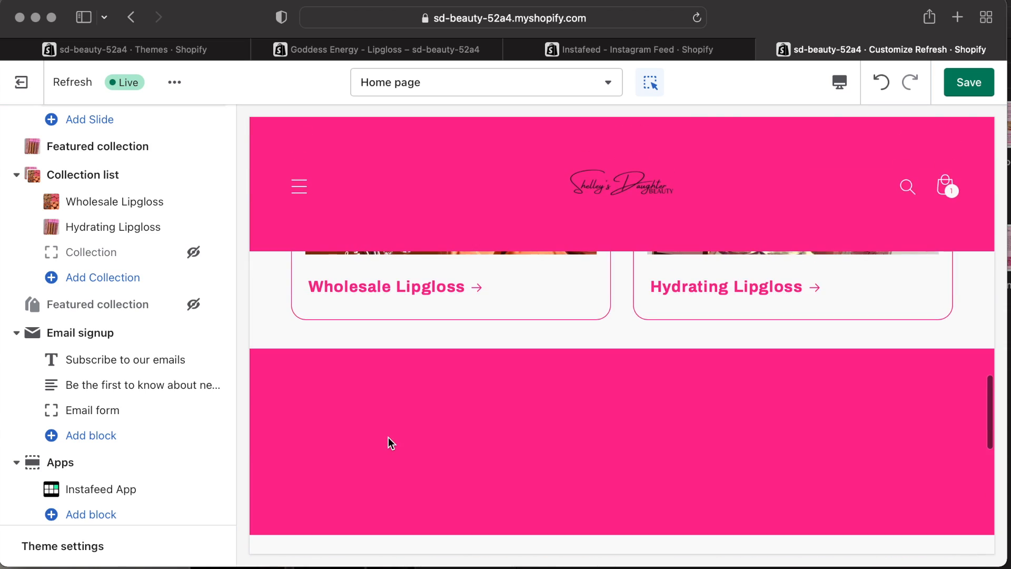
Select the Email signup section on the home page and remove it.
{"action": "left_click", "coordinate": [317, 402]}
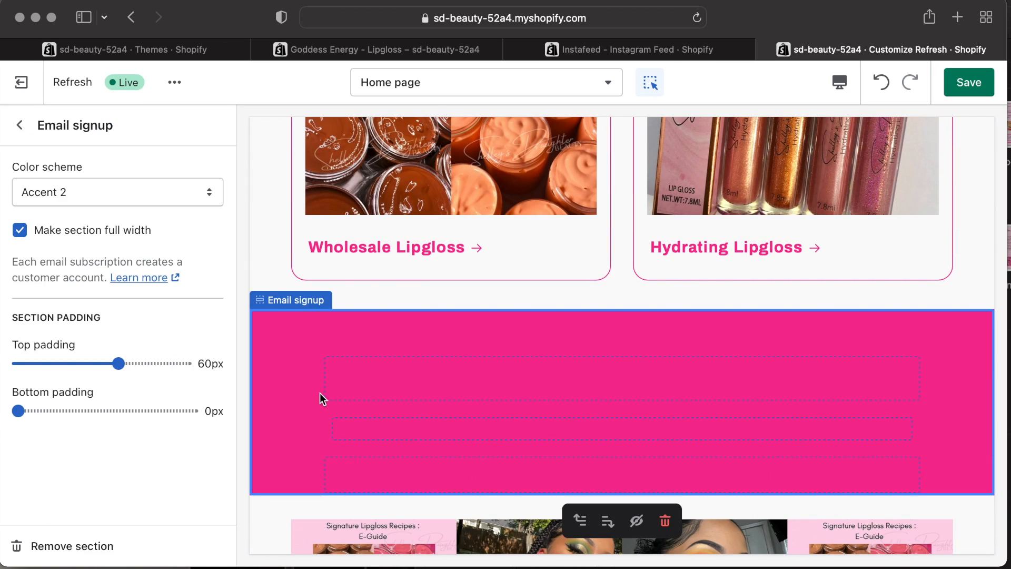
{"action": "scroll", "coordinate": [321, 403], "scroll_direction": "down", "scroll_amount": 5}
{"action": "scroll", "coordinate": [327, 407], "scroll_direction": "up", "scroll_amount": 3}
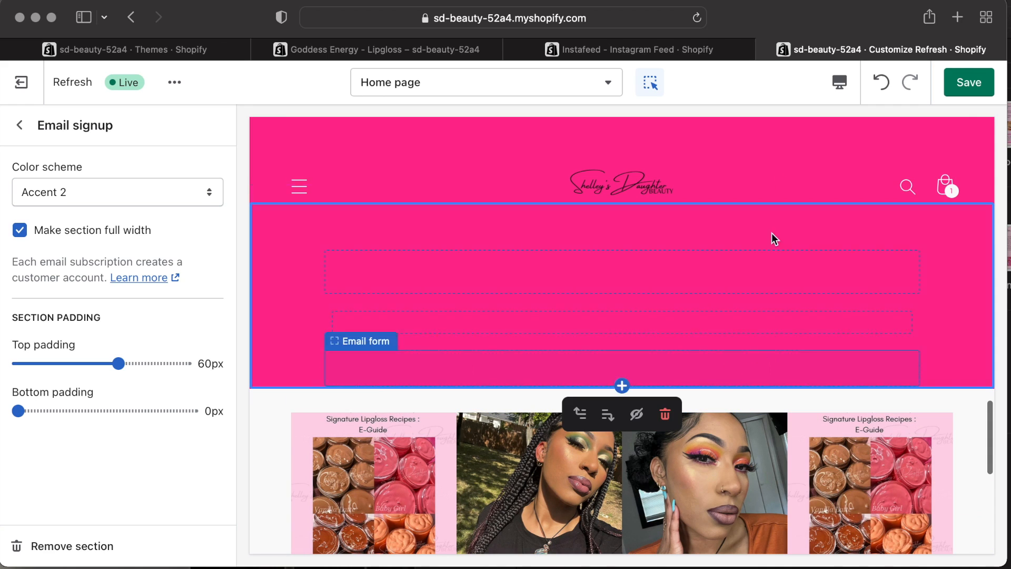
{"action": "left_click", "coordinate": [717, 284]}
{"action": "left_click", "coordinate": [266, 286]}
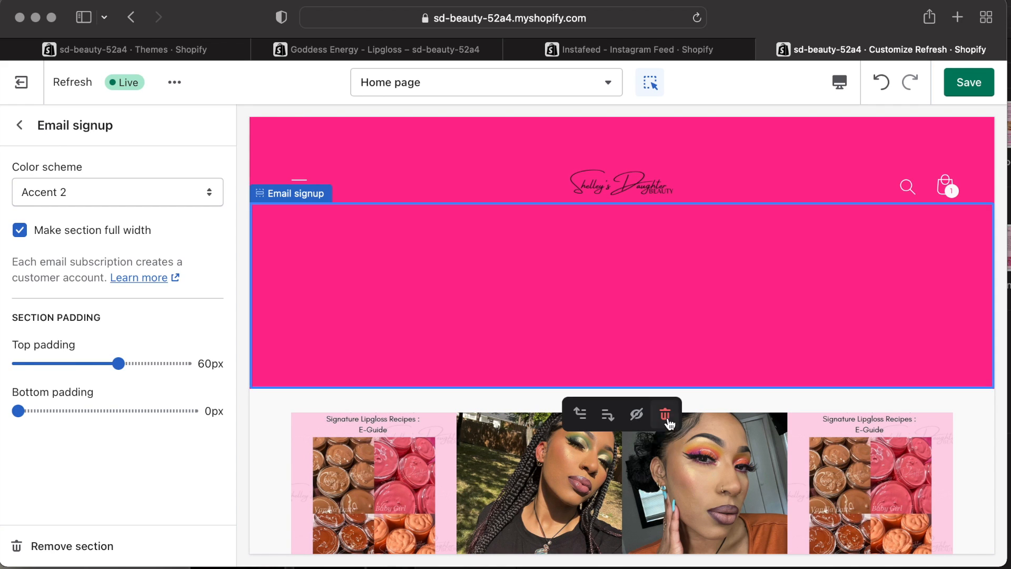
{"action": "left_click", "coordinate": [665, 415]}
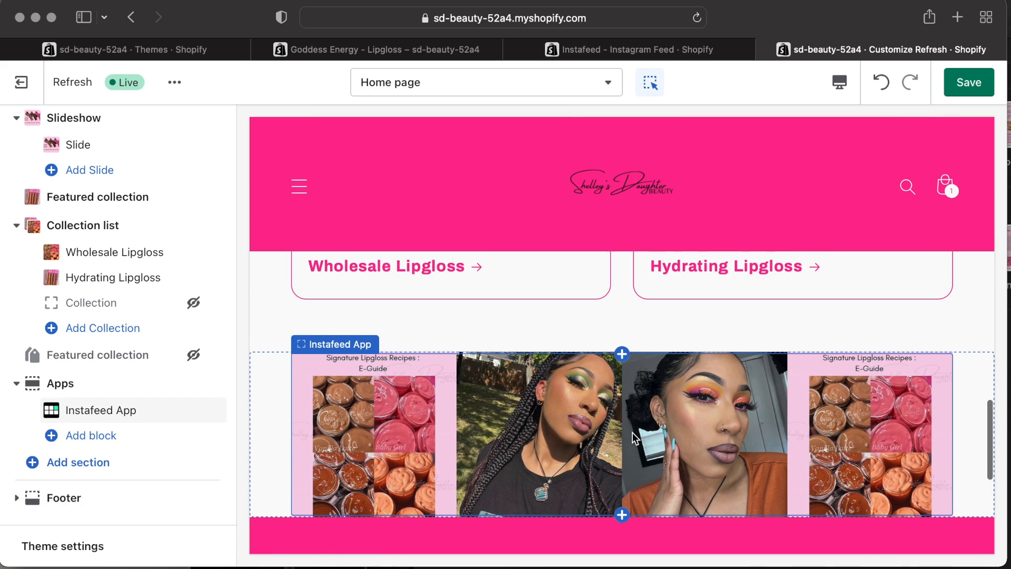
View the live storefront and return to the theme editor.
{"action": "left_click", "coordinate": [500, 318]}
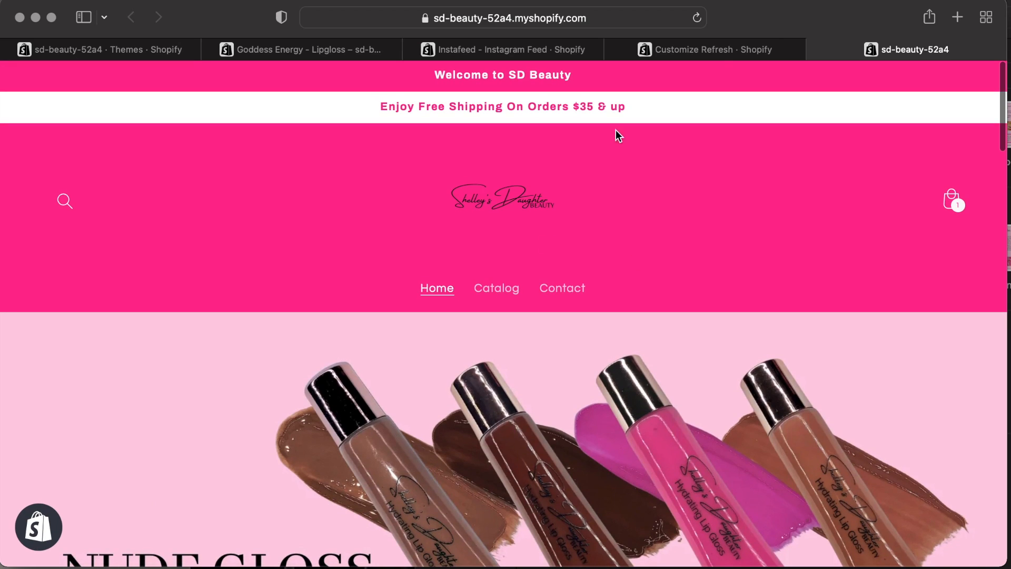
{"action": "left_click", "coordinate": [174, 43]}
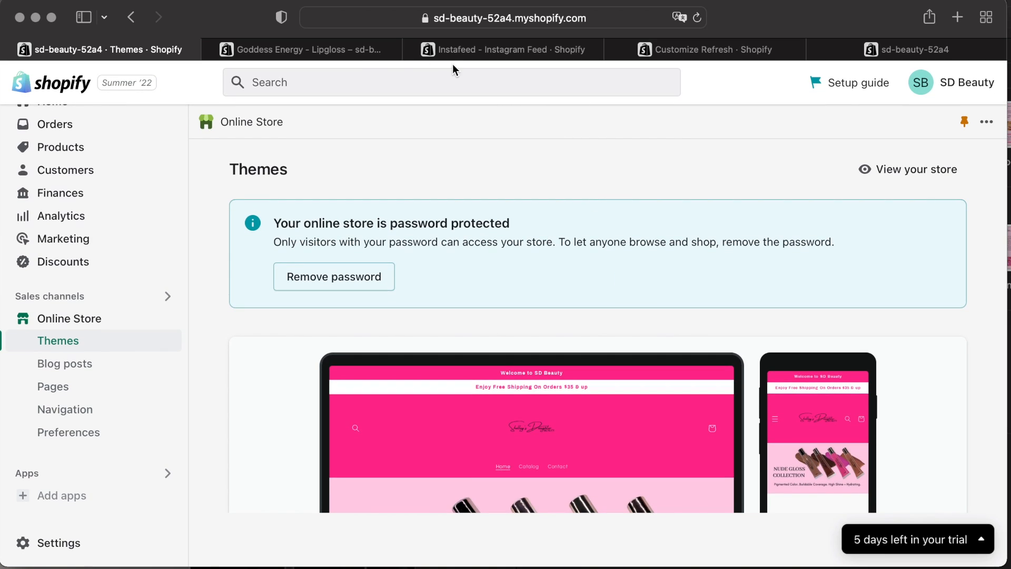
{"action": "left_click", "coordinate": [555, 44]}
{"action": "left_click", "coordinate": [412, 50]}
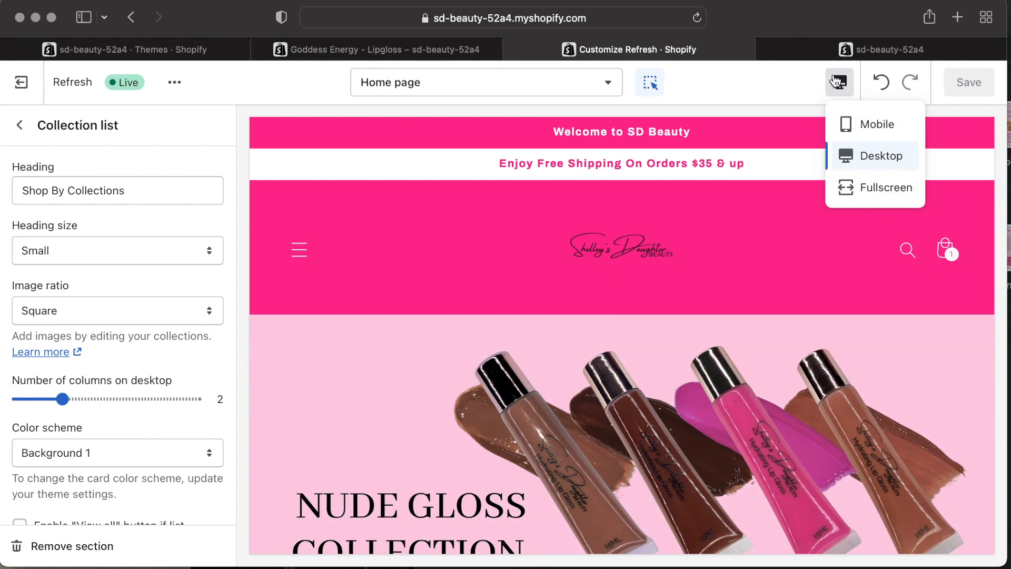
Preview the home page in mobile view, scrolling through it and opening the header menu.
{"action": "left_click", "coordinate": [854, 126]}
{"action": "scroll", "coordinate": [675, 316], "scroll_direction": "down", "scroll_amount": 15}
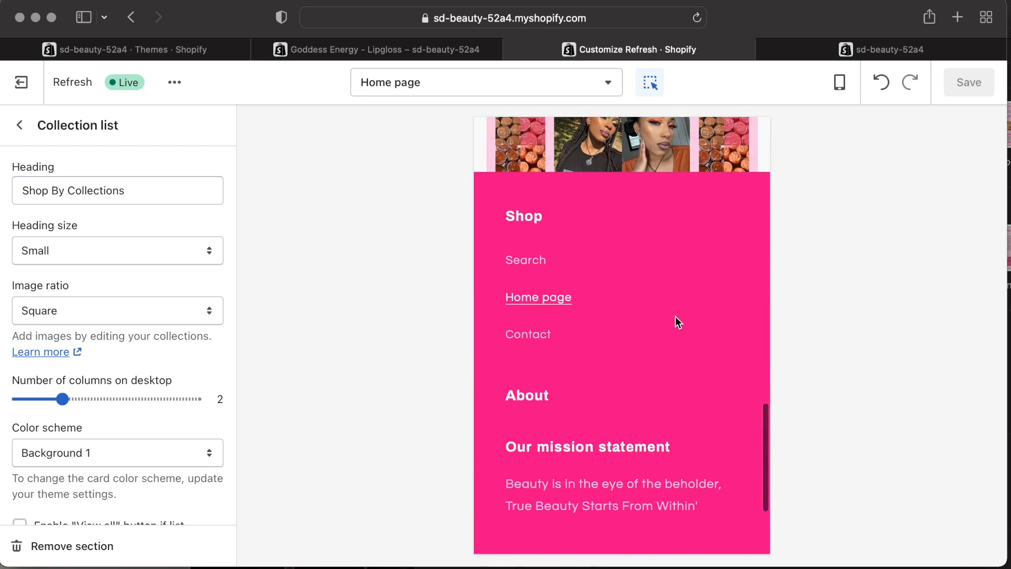
{"action": "scroll", "coordinate": [675, 316], "scroll_direction": "up", "scroll_amount": 20}
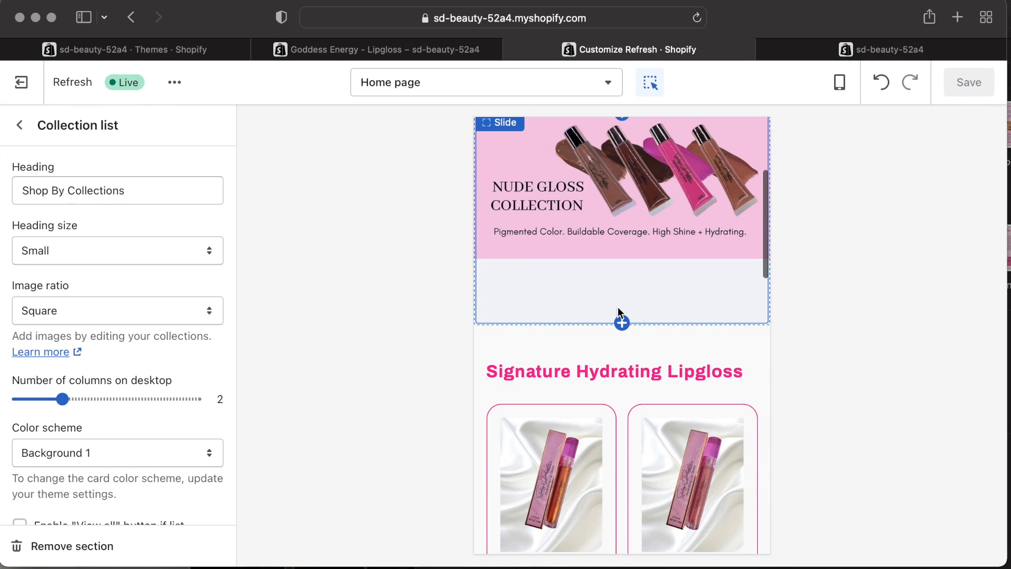
{"action": "left_click", "coordinate": [635, 326]}
{"action": "left_click", "coordinate": [843, 311]}
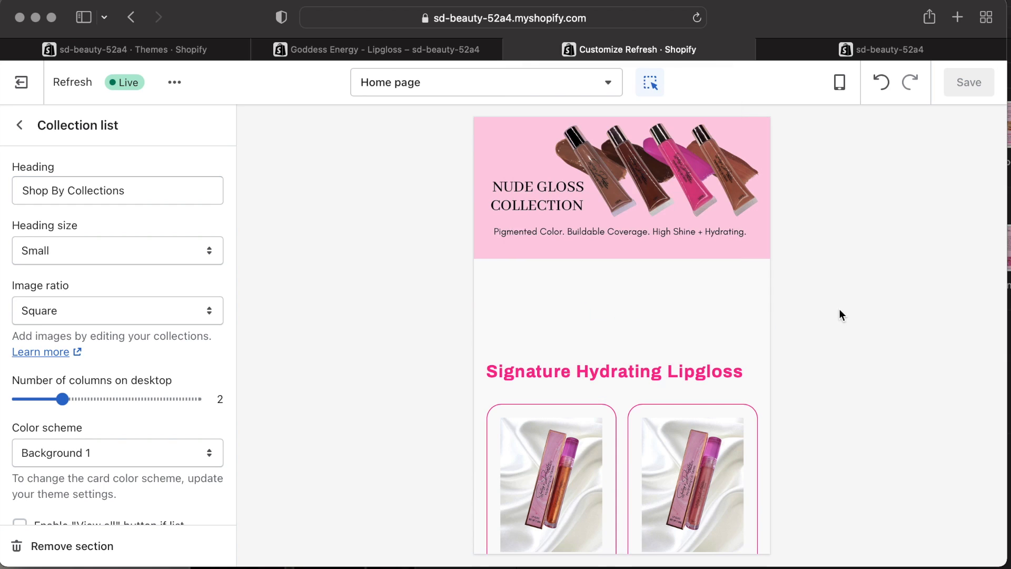
{"action": "scroll", "coordinate": [679, 396], "scroll_direction": "down", "scroll_amount": 15}
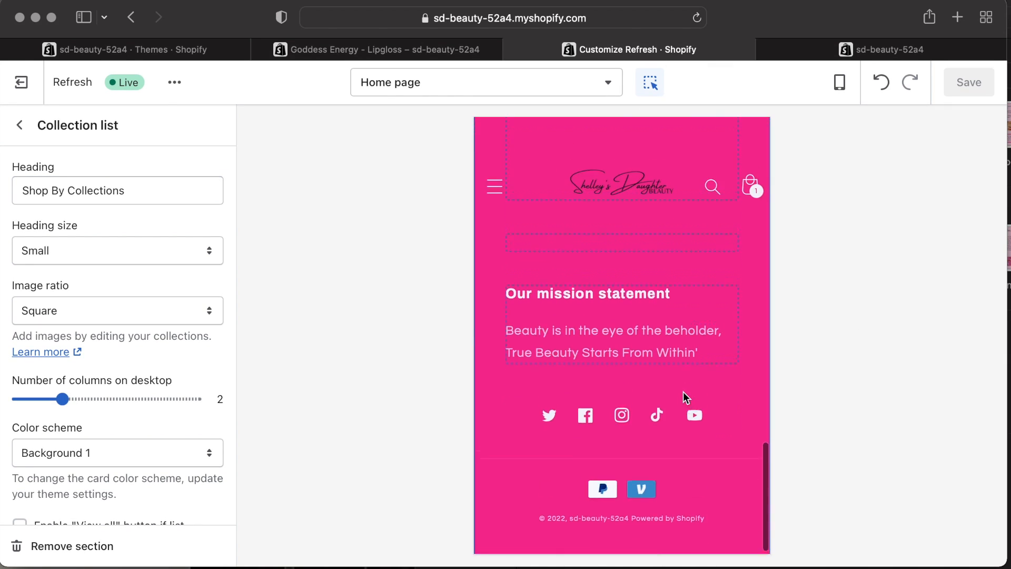
{"action": "left_click", "coordinate": [500, 244]}
{"action": "left_click", "coordinate": [495, 251]}
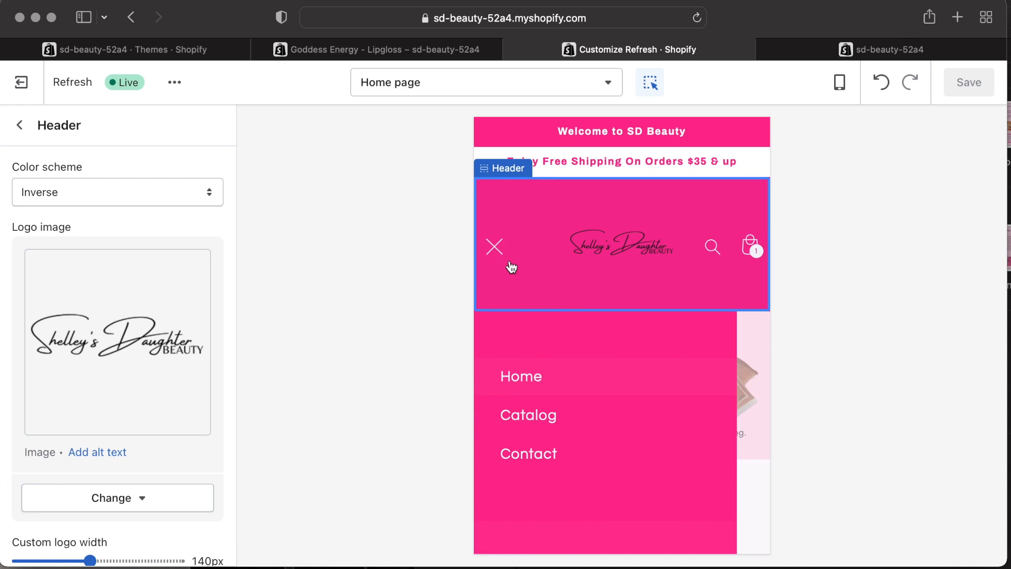
{"action": "left_click", "coordinate": [499, 240]}
{"action": "left_click", "coordinate": [19, 126]}
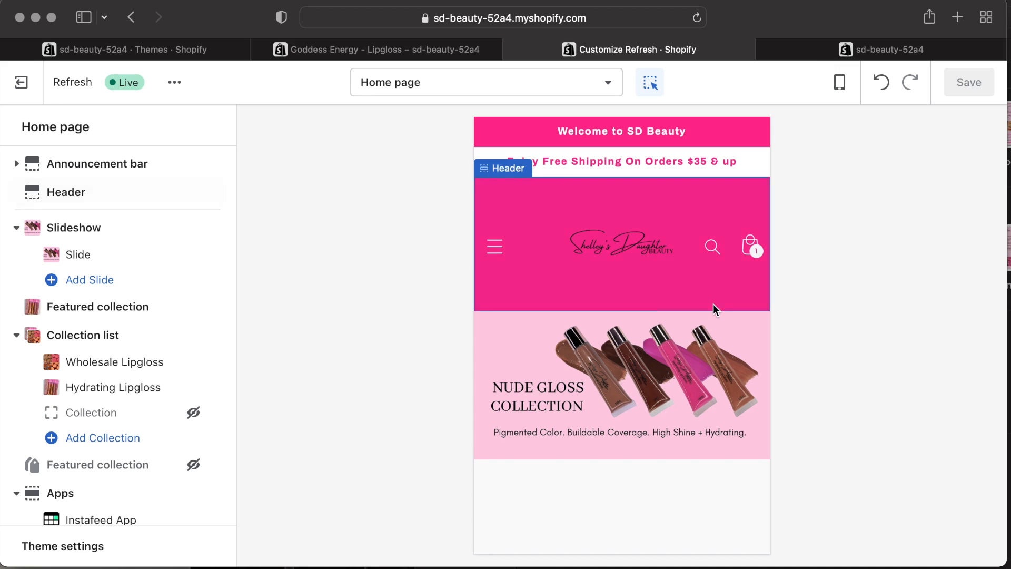
Review the live storefront home page in its browser tab.
{"action": "scroll", "coordinate": [713, 305], "scroll_direction": "down", "scroll_amount": 10}
{"action": "left_click", "coordinate": [884, 49]}
{"action": "scroll", "coordinate": [549, 316], "scroll_direction": "down", "scroll_amount": 5}
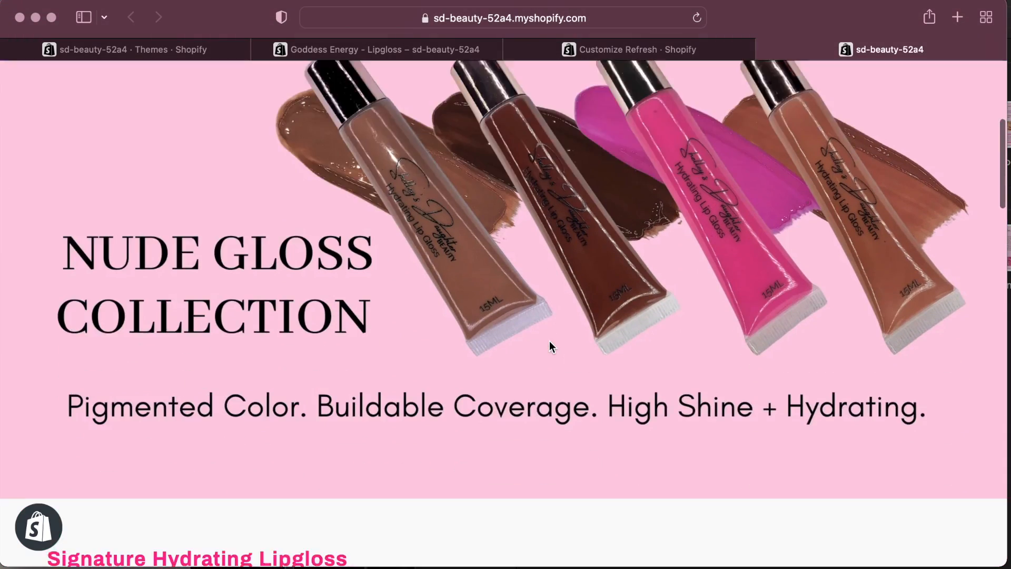
{"action": "scroll", "coordinate": [549, 342], "scroll_direction": "down", "scroll_amount": 10}
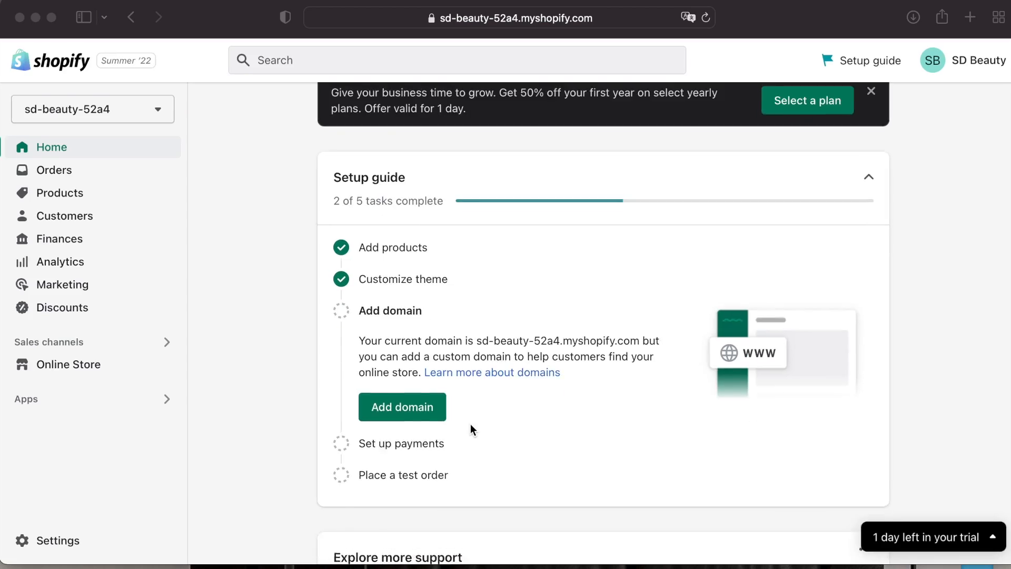
Open the Add domain task from the admin setup guide and close the task panel.
{"action": "scroll", "coordinate": [428, 400], "scroll_direction": "down", "scroll_amount": 5}
{"action": "scroll", "coordinate": [429, 400], "scroll_direction": "up", "scroll_amount": 5}
{"action": "scroll", "coordinate": [429, 400], "scroll_direction": "down", "scroll_amount": 1}
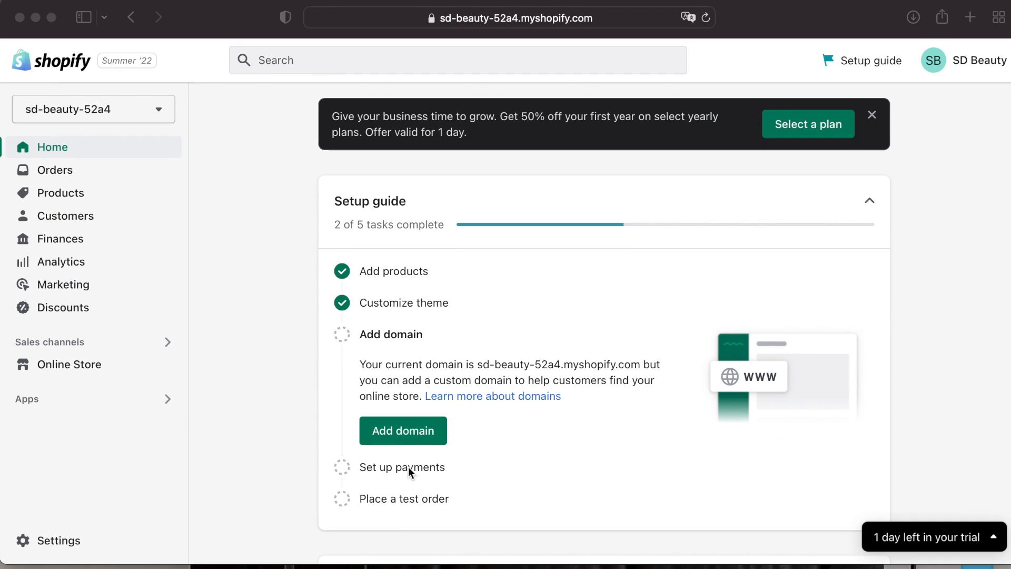
{"action": "right_click", "coordinate": [410, 439]}
{"action": "left_click", "coordinate": [400, 425]}
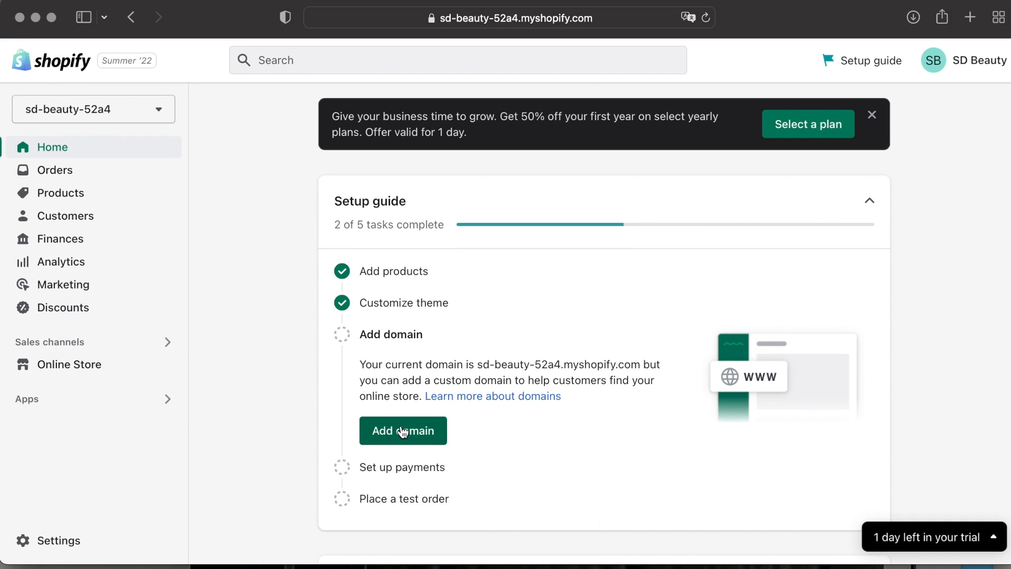
{"action": "left_click", "coordinate": [423, 436]}
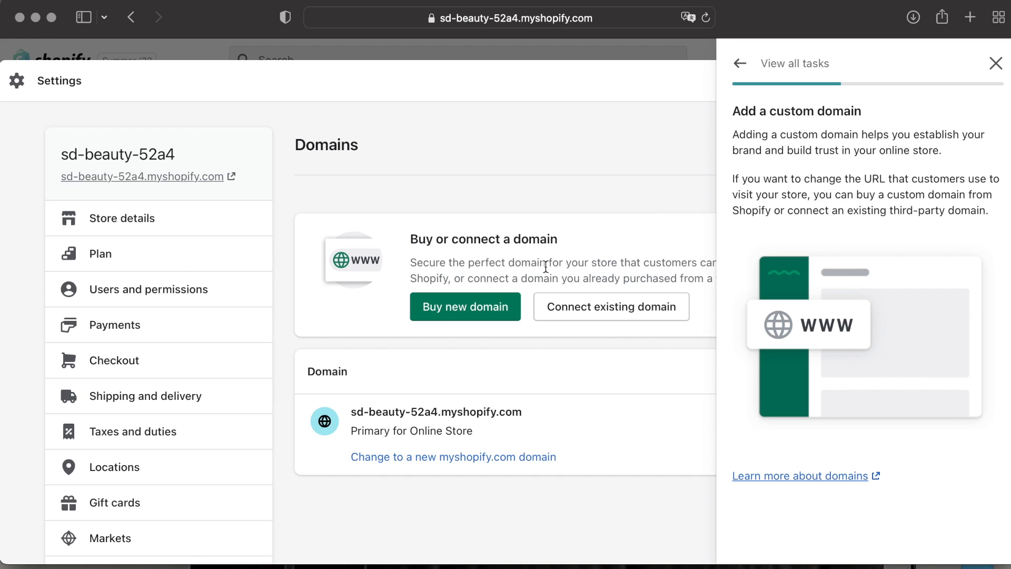
{"action": "left_click", "coordinate": [995, 63]}
Try connecting the existing domain shelleysdaughterbeauty.com, then clear it and go back.
{"action": "right_click", "coordinate": [613, 310]}
{"action": "left_click", "coordinate": [598, 309]}
{"action": "type", "text": "shelleysdaughterbeauty.com"}
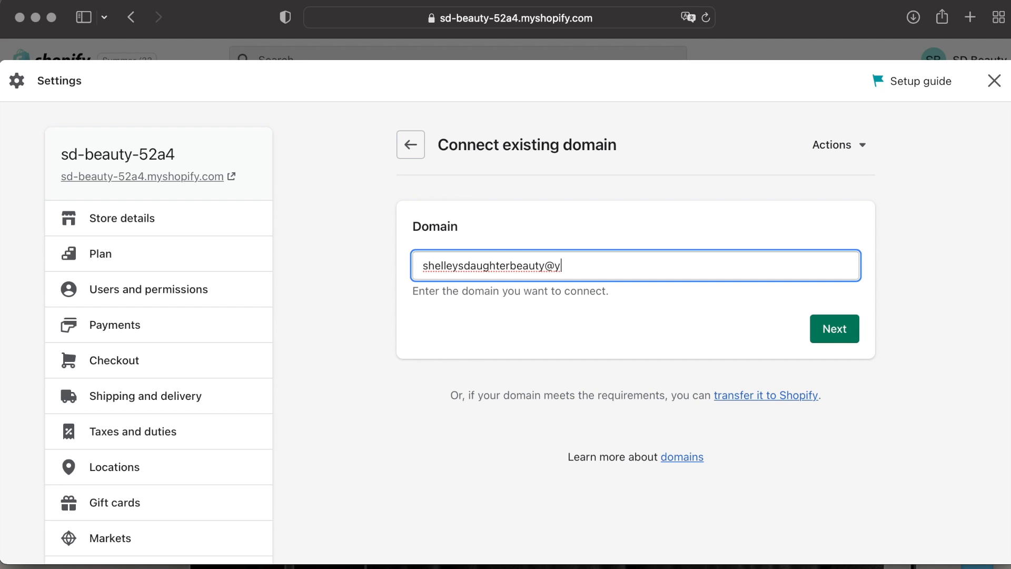
{"action": "left_click", "coordinate": [826, 337]}
{"action": "key", "text": "super+a"}
{"action": "key", "text": "BackSpace"}
{"action": "left_click", "coordinate": [410, 146]}
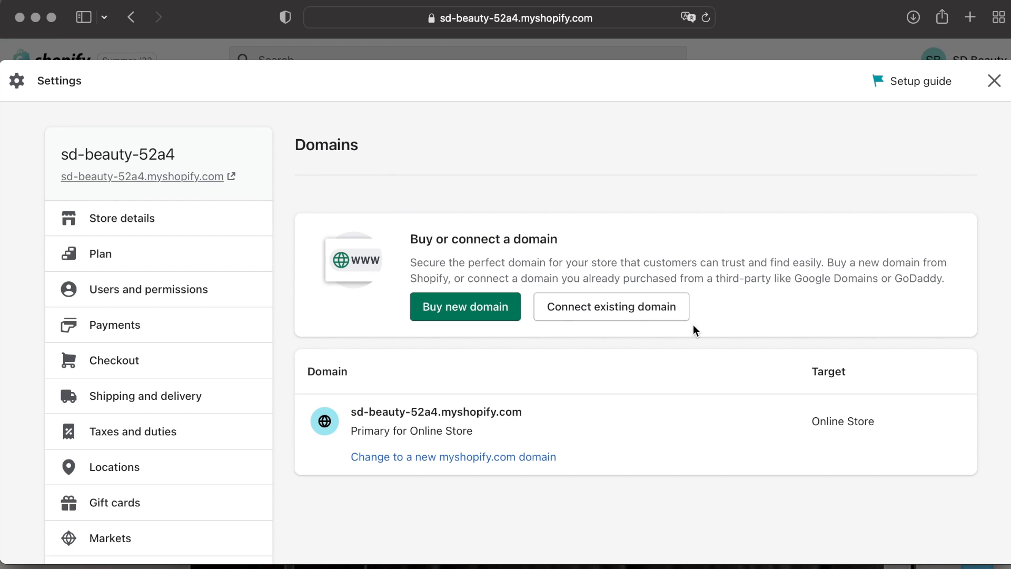
Search for new domains to buy, trying sdbeauty, sd.beauty and sdaughterbeauty, then close settings.
{"action": "left_click", "coordinate": [472, 313]}
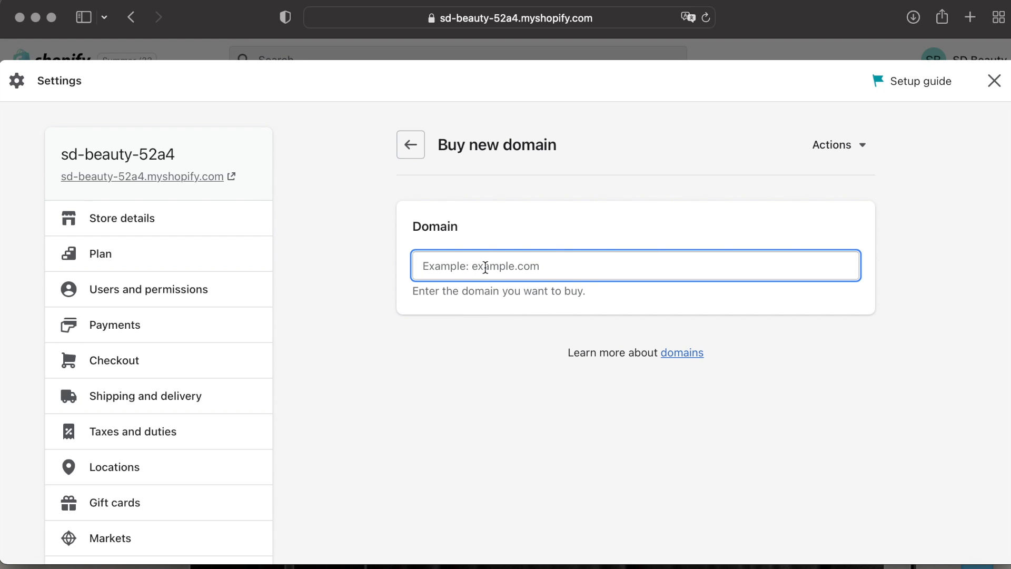
{"action": "type", "text": "sdbeauty"}
{"action": "scroll", "coordinate": [621, 358], "scroll_direction": "down", "scroll_amount": 2}
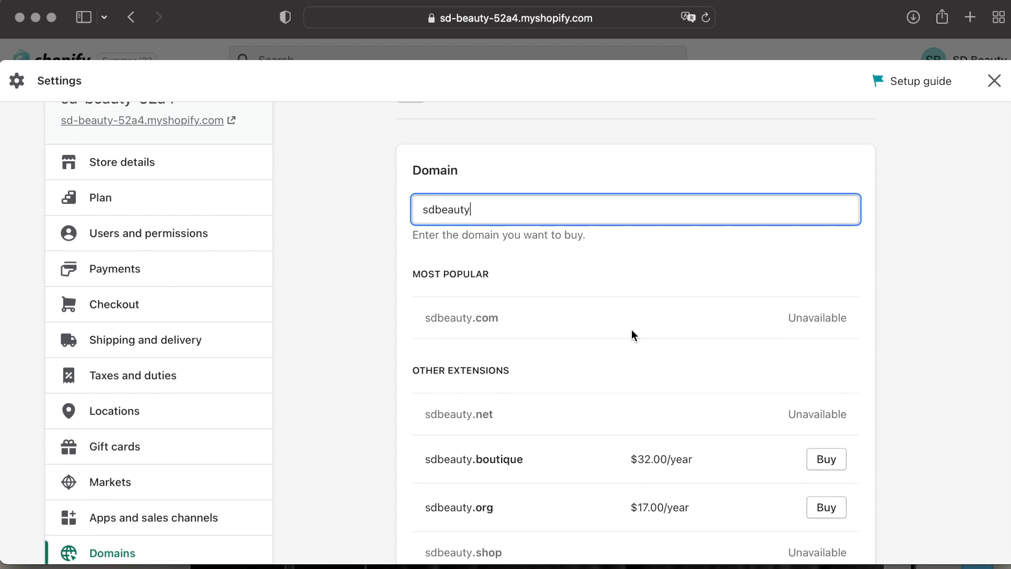
{"action": "scroll", "coordinate": [640, 328], "scroll_direction": "down", "scroll_amount": 3}
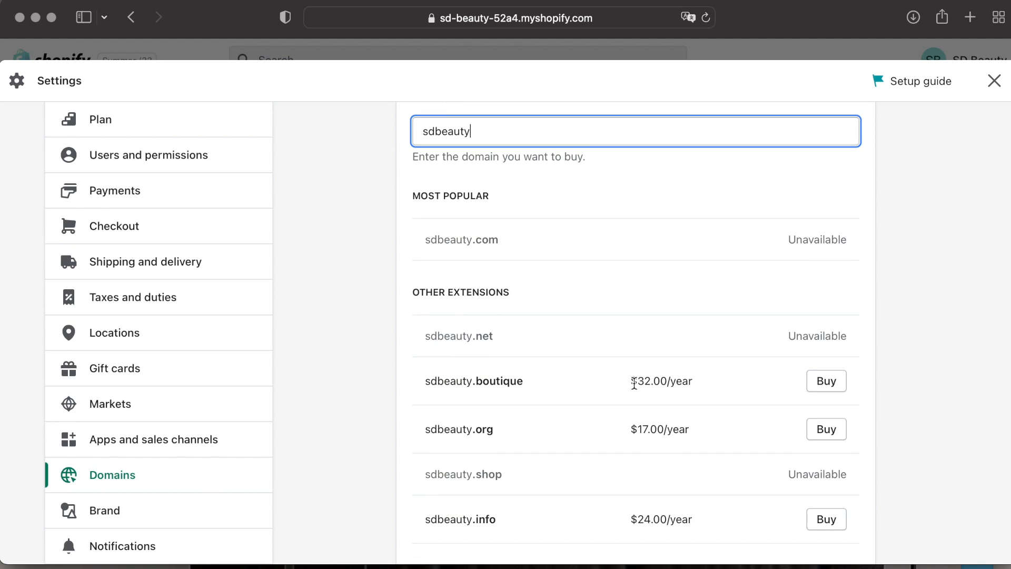
{"action": "scroll", "coordinate": [783, 482], "scroll_direction": "up", "scroll_amount": 5}
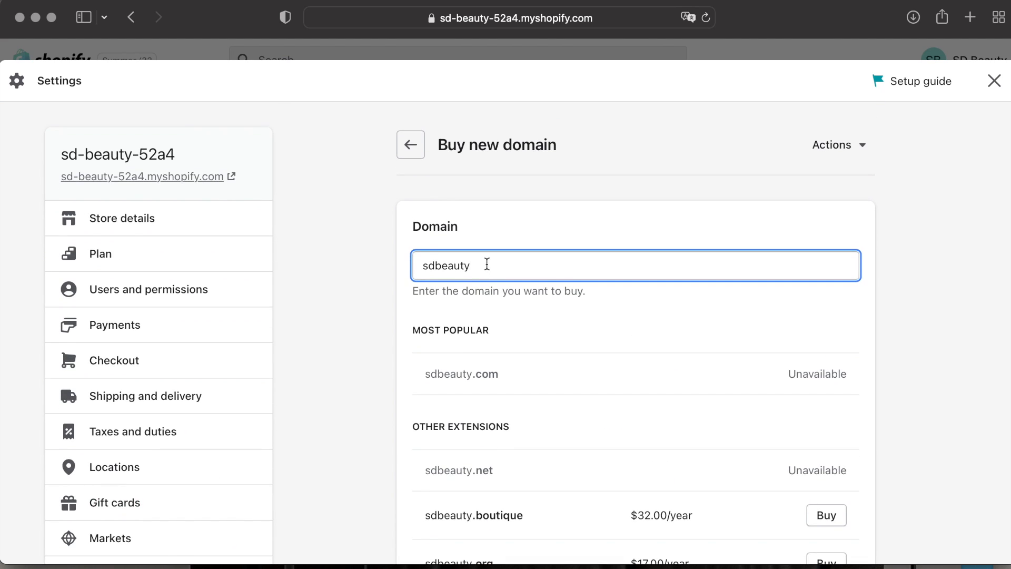
{"action": "left_click", "coordinate": [438, 266]}
{"action": "type", "text": "."}
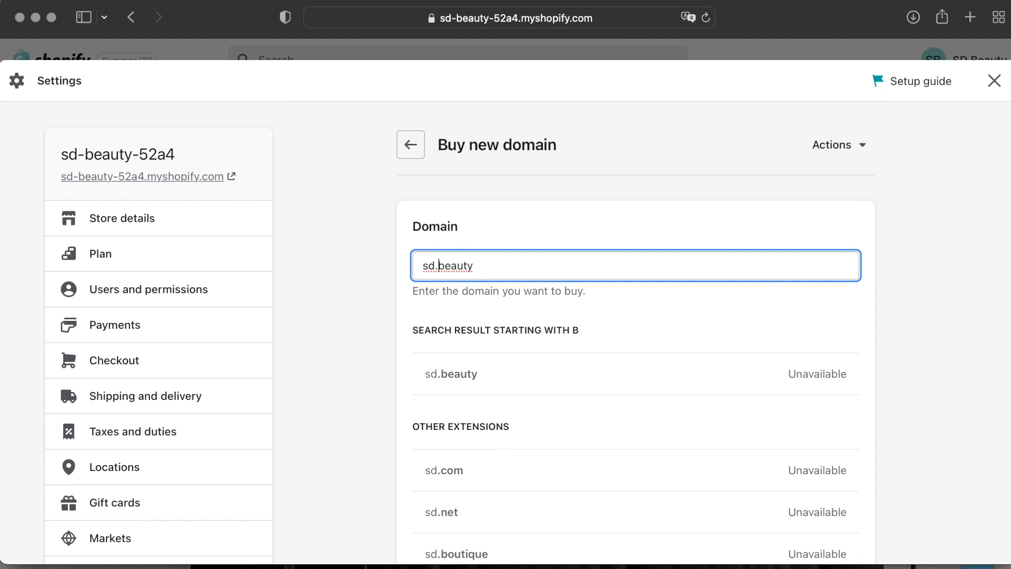
{"action": "key", "text": "BackSpace"}
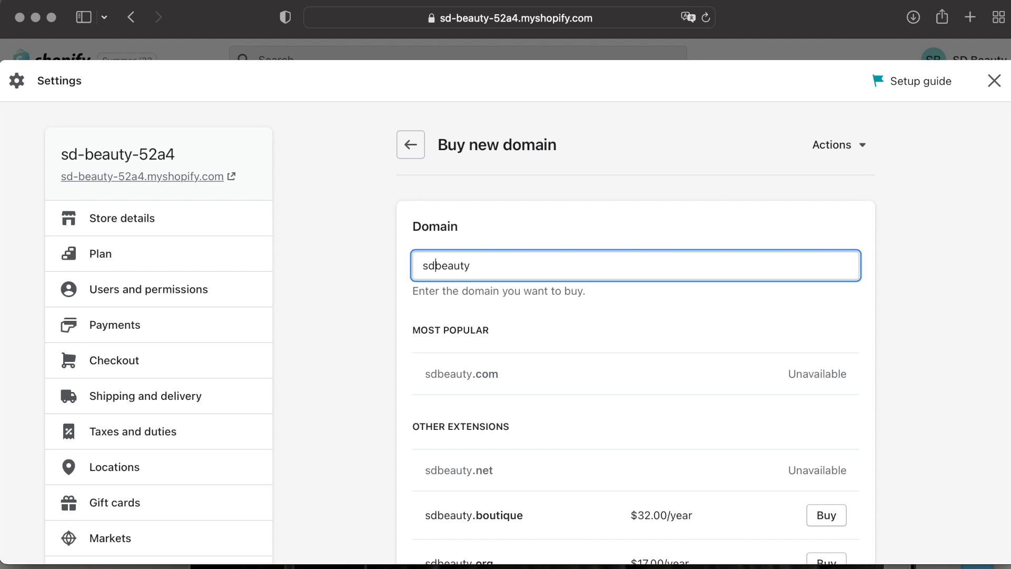
{"action": "type", "text": "aughter"}
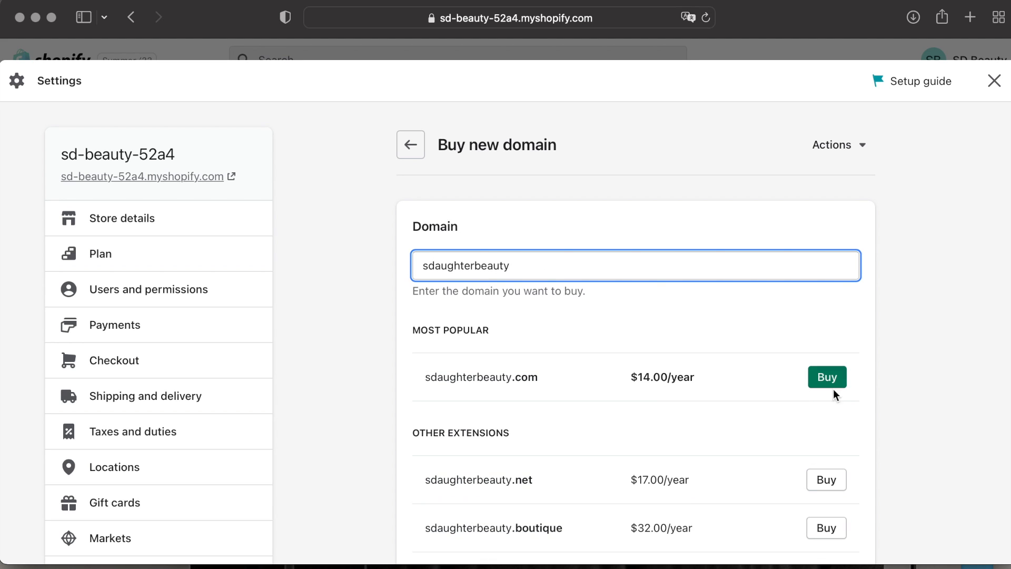
{"action": "left_click", "coordinate": [411, 144]}
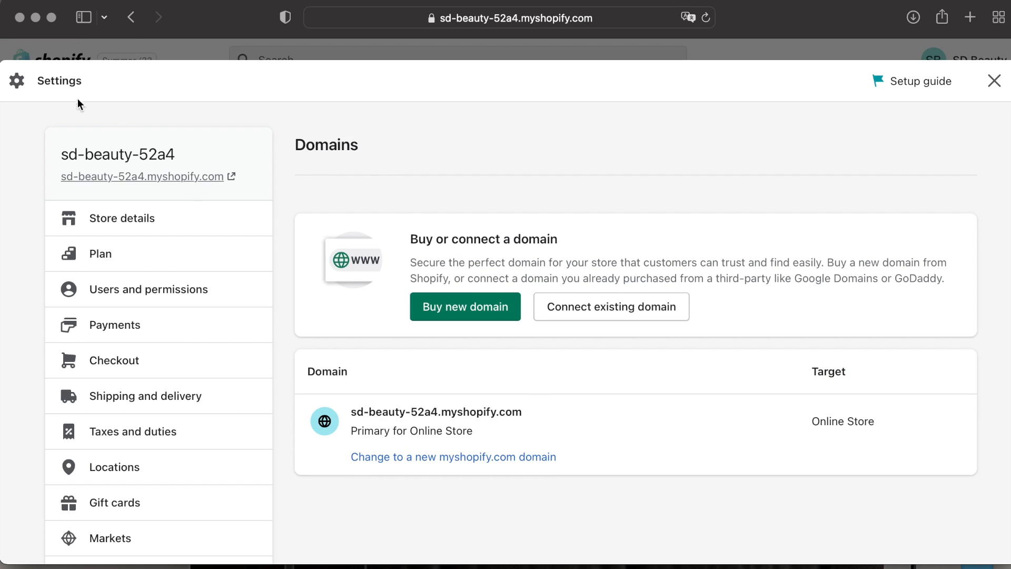
{"action": "left_click", "coordinate": [994, 82]}
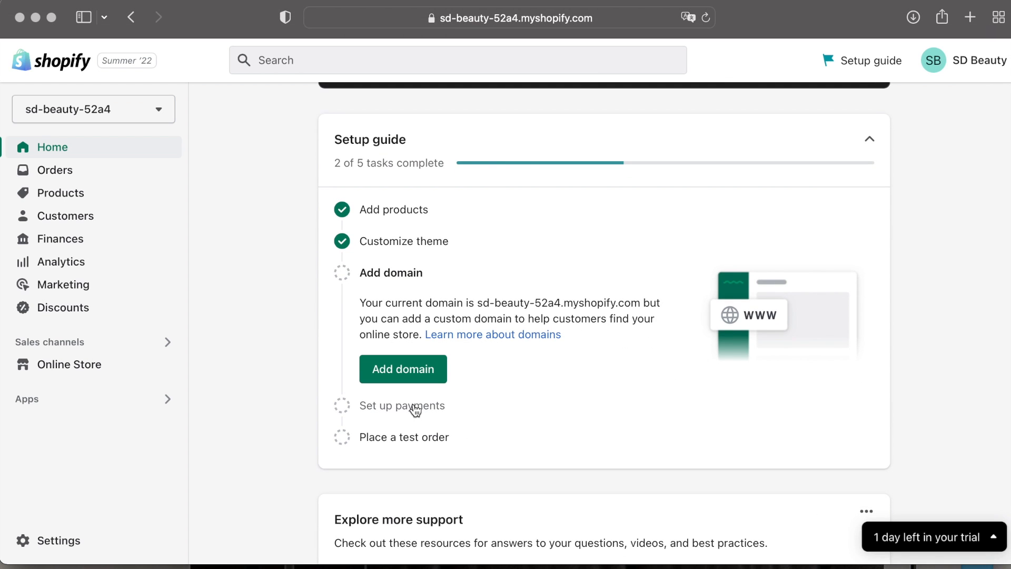
Open the Set up payments task from the setup guide, review the payment providers, then close the task panel and settings.
{"action": "left_click", "coordinate": [415, 410]}
{"action": "left_click", "coordinate": [415, 408]}
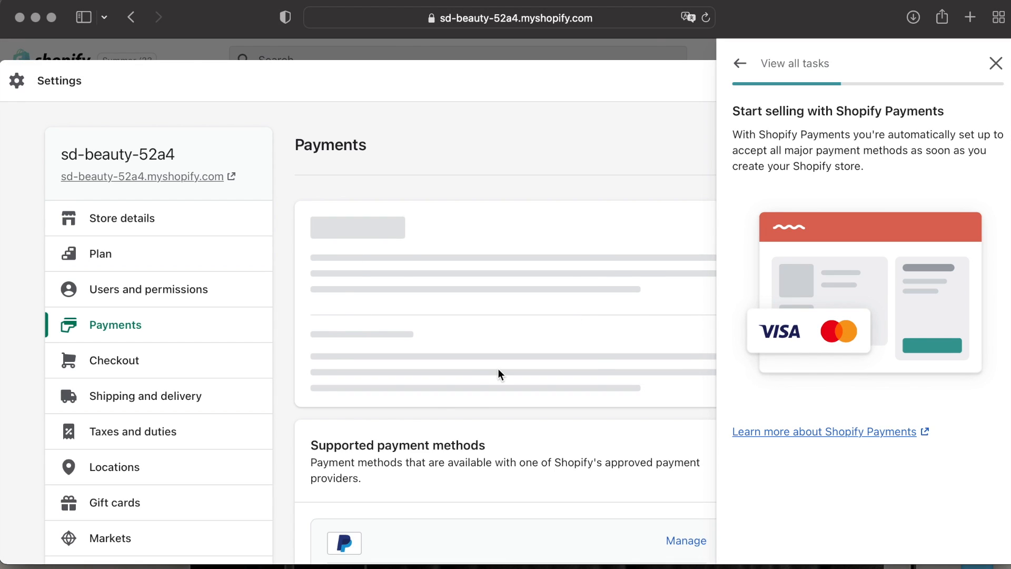
{"action": "scroll", "coordinate": [498, 369], "scroll_direction": "down", "scroll_amount": 8}
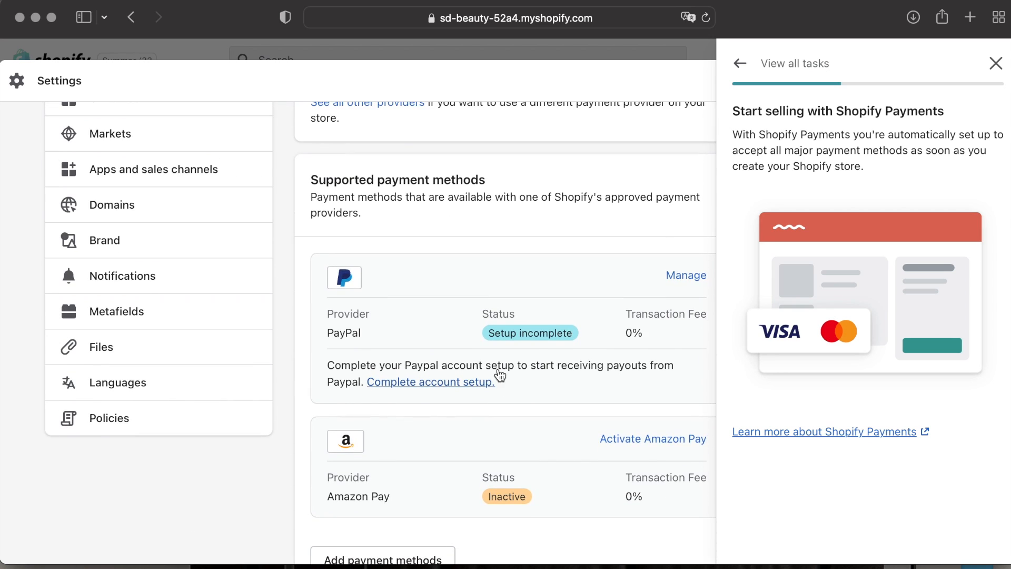
{"action": "left_click", "coordinate": [996, 62]}
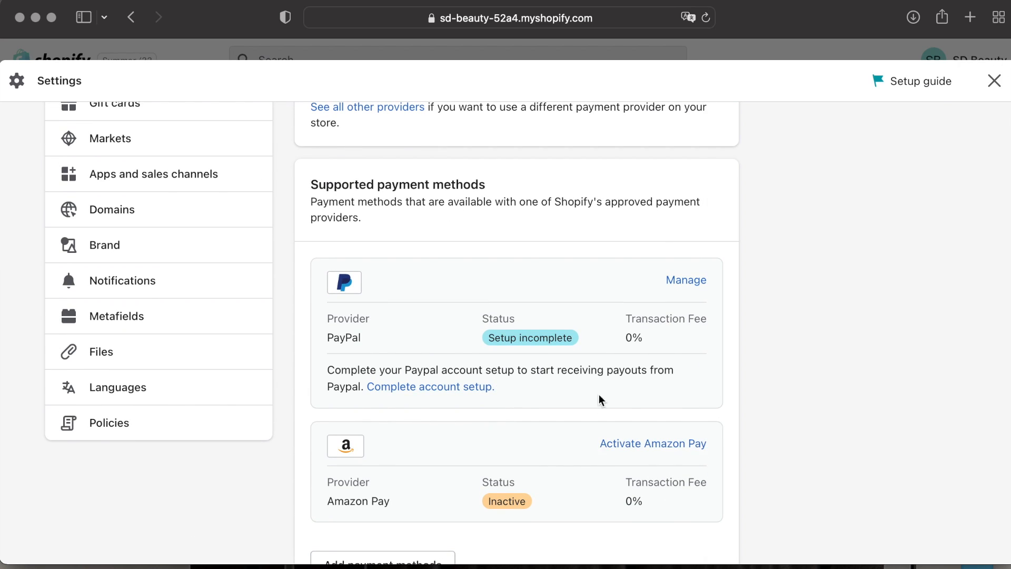
{"action": "scroll", "coordinate": [641, 270], "scroll_direction": "up", "scroll_amount": 8}
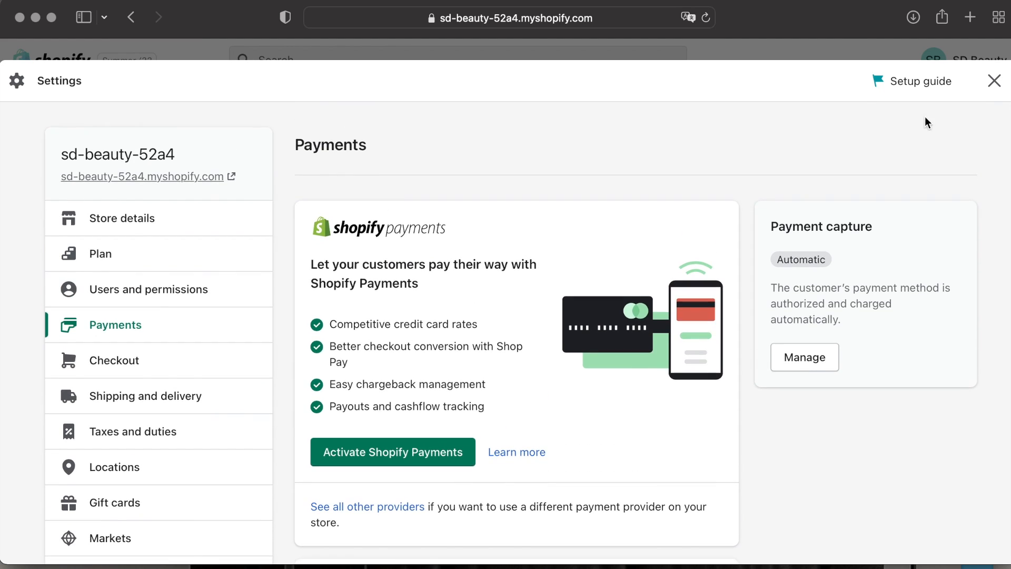
{"action": "left_click", "coordinate": [993, 81]}
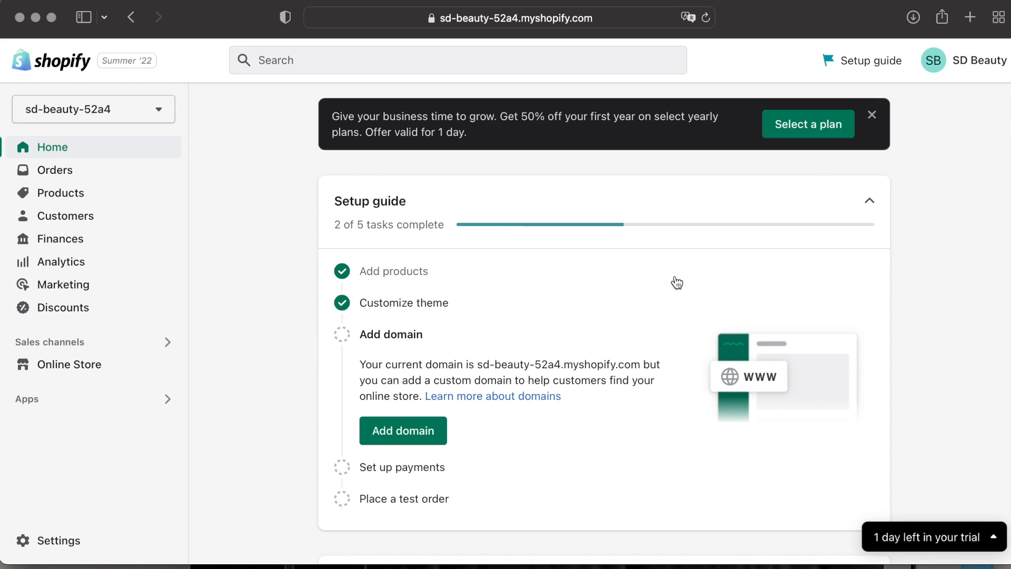
Expand the Place a test order task in the setup guide and scroll through the home page support cards.
{"action": "left_click", "coordinate": [409, 498]}
{"action": "scroll", "coordinate": [523, 434], "scroll_direction": "down", "scroll_amount": 3}
{"action": "scroll", "coordinate": [564, 358], "scroll_direction": "down", "scroll_amount": 2}
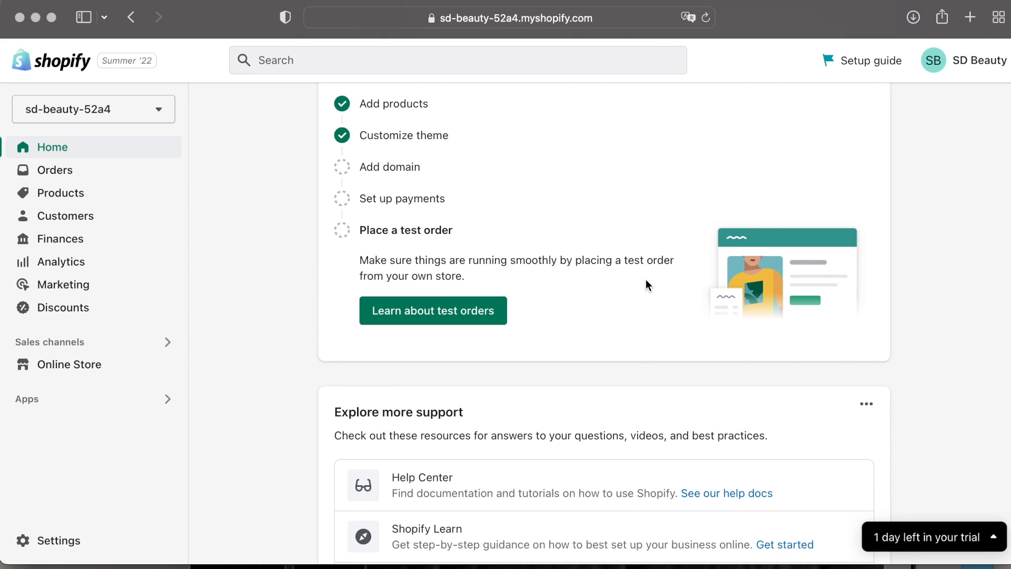
{"action": "scroll", "coordinate": [584, 291], "scroll_direction": "down", "scroll_amount": 12}
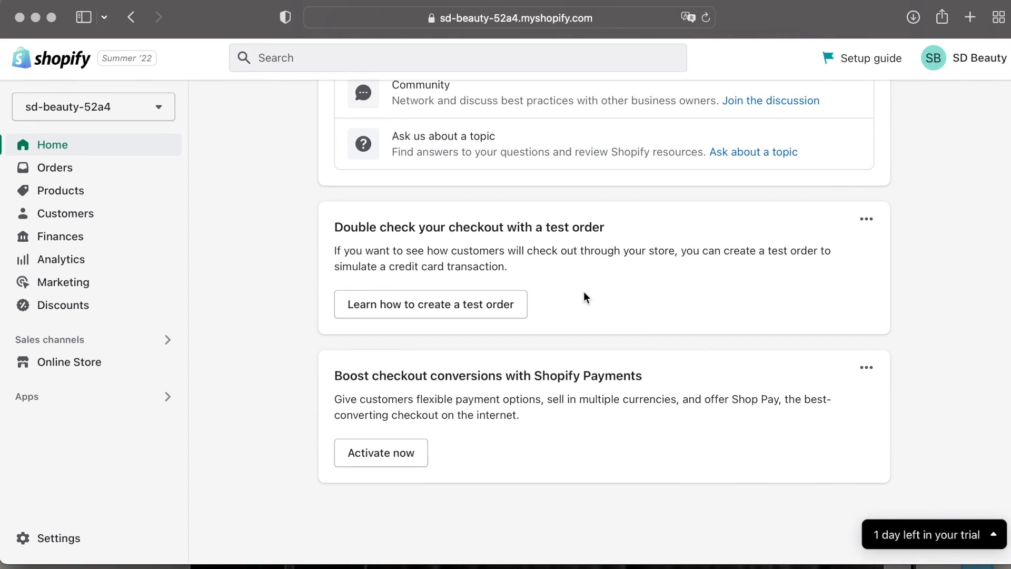
{"action": "scroll", "coordinate": [584, 292], "scroll_direction": "up", "scroll_amount": 15}
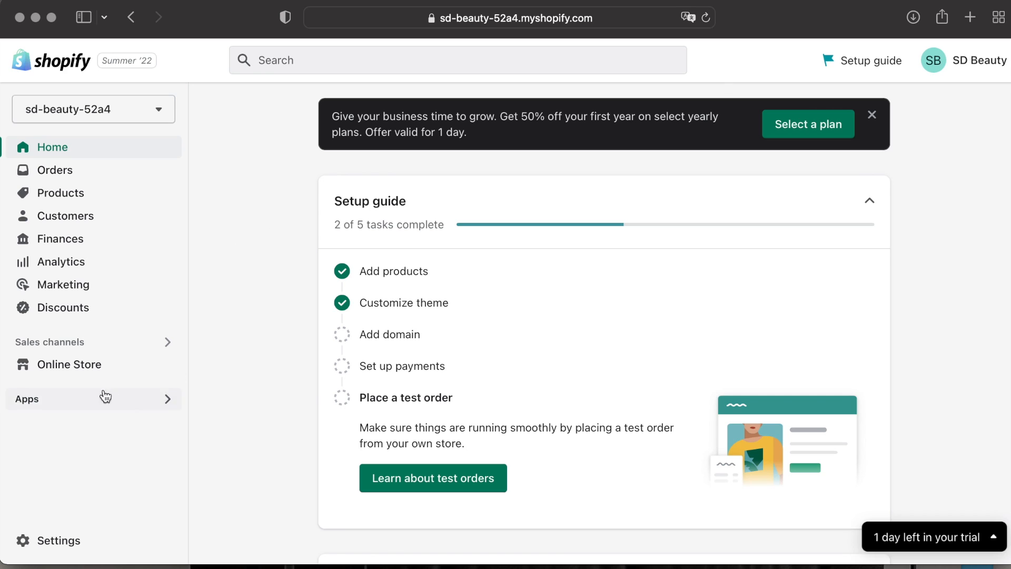
Open the online store in a new tab and scroll through its home page sections.
{"action": "left_click", "coordinate": [167, 364]}
{"action": "scroll", "coordinate": [491, 279], "scroll_direction": "down", "scroll_amount": 10}
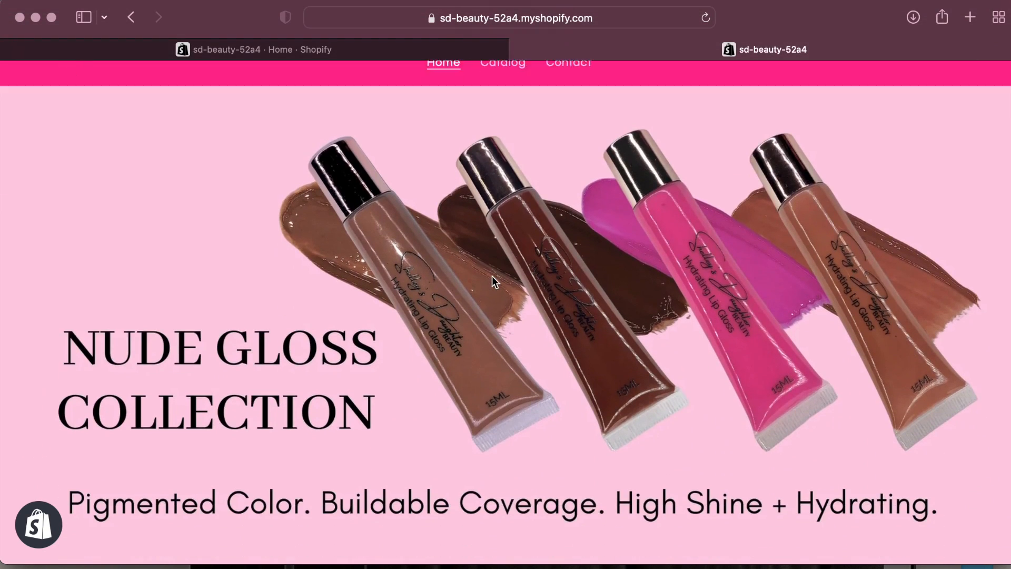
{"action": "scroll", "coordinate": [494, 282], "scroll_direction": "down", "scroll_amount": 20}
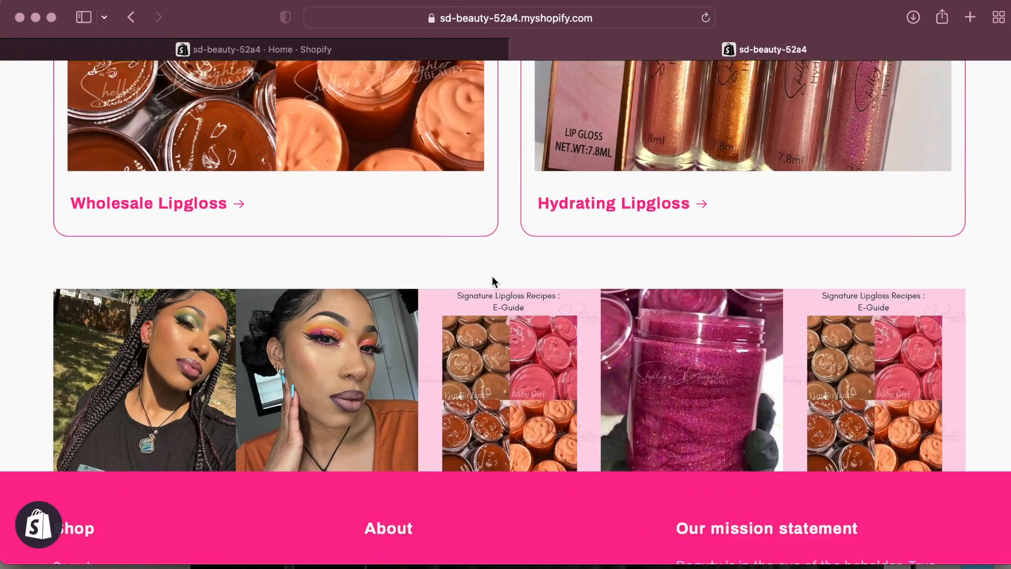
{"action": "scroll", "coordinate": [492, 279], "scroll_direction": "up", "scroll_amount": 15}
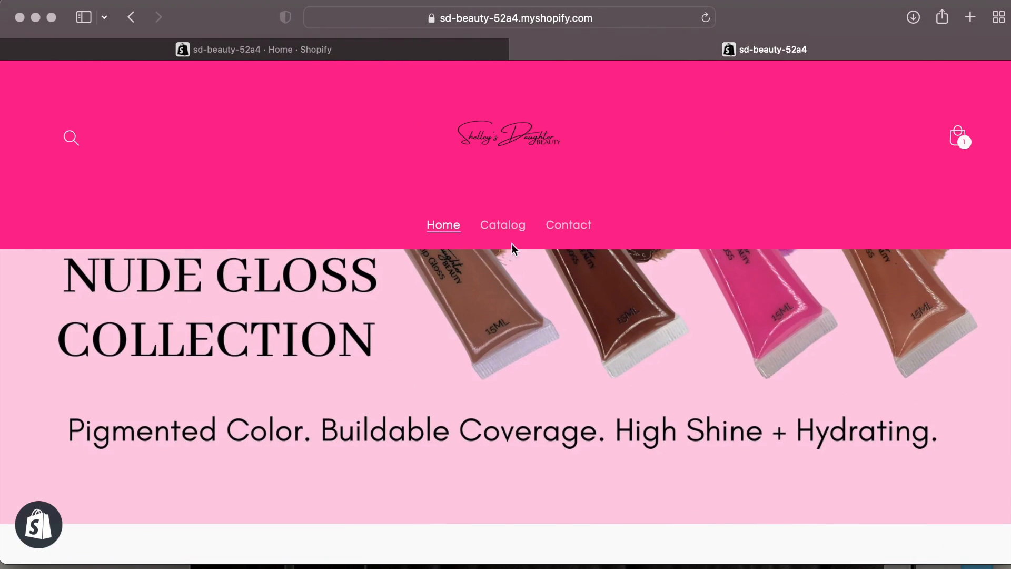
{"action": "scroll", "coordinate": [700, 406], "scroll_direction": "up", "scroll_amount": 5}
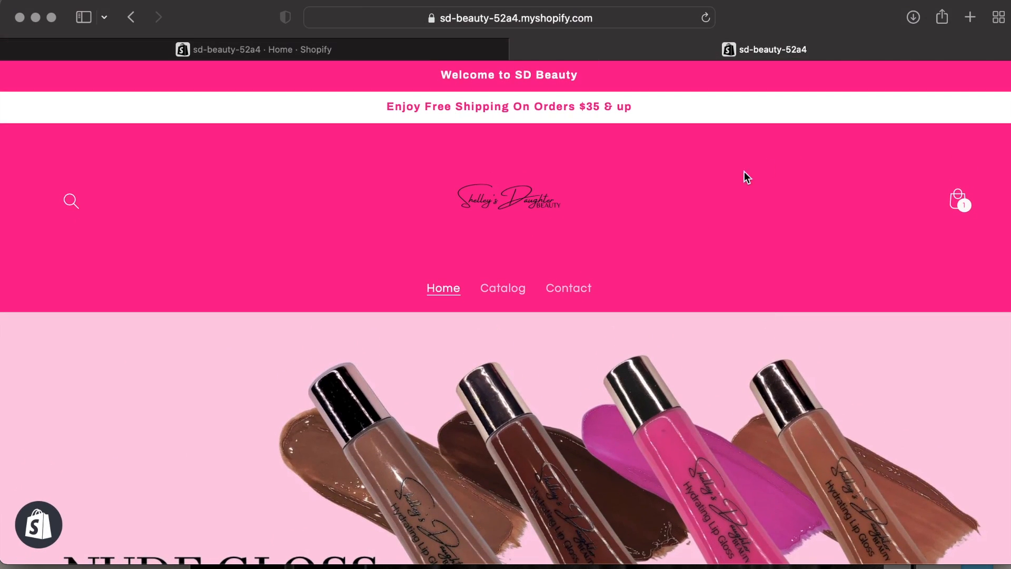
{"action": "scroll", "coordinate": [706, 225], "scroll_direction": "down", "scroll_amount": 10}
{"action": "scroll", "coordinate": [706, 231], "scroll_direction": "up", "scroll_amount": 10}
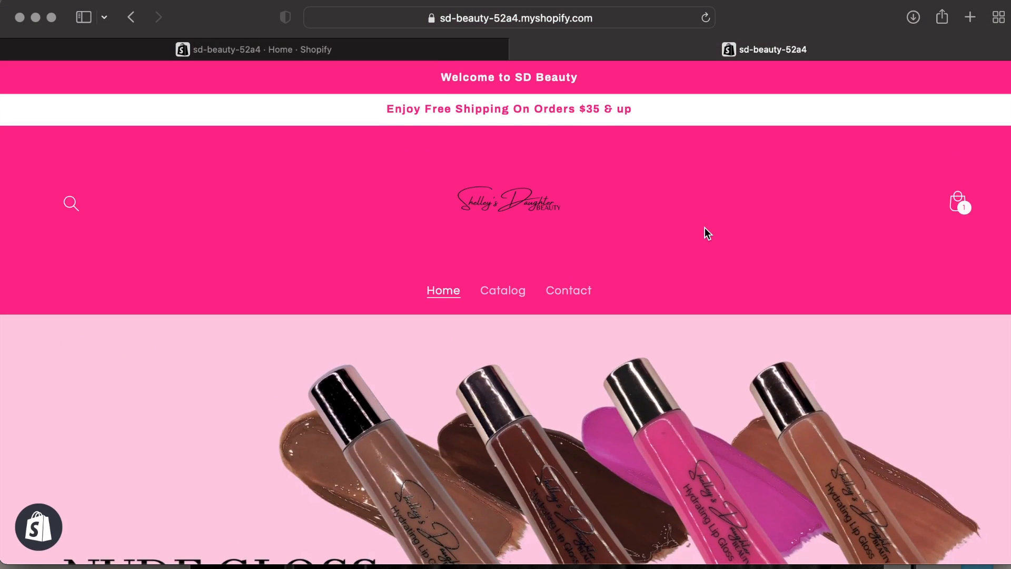